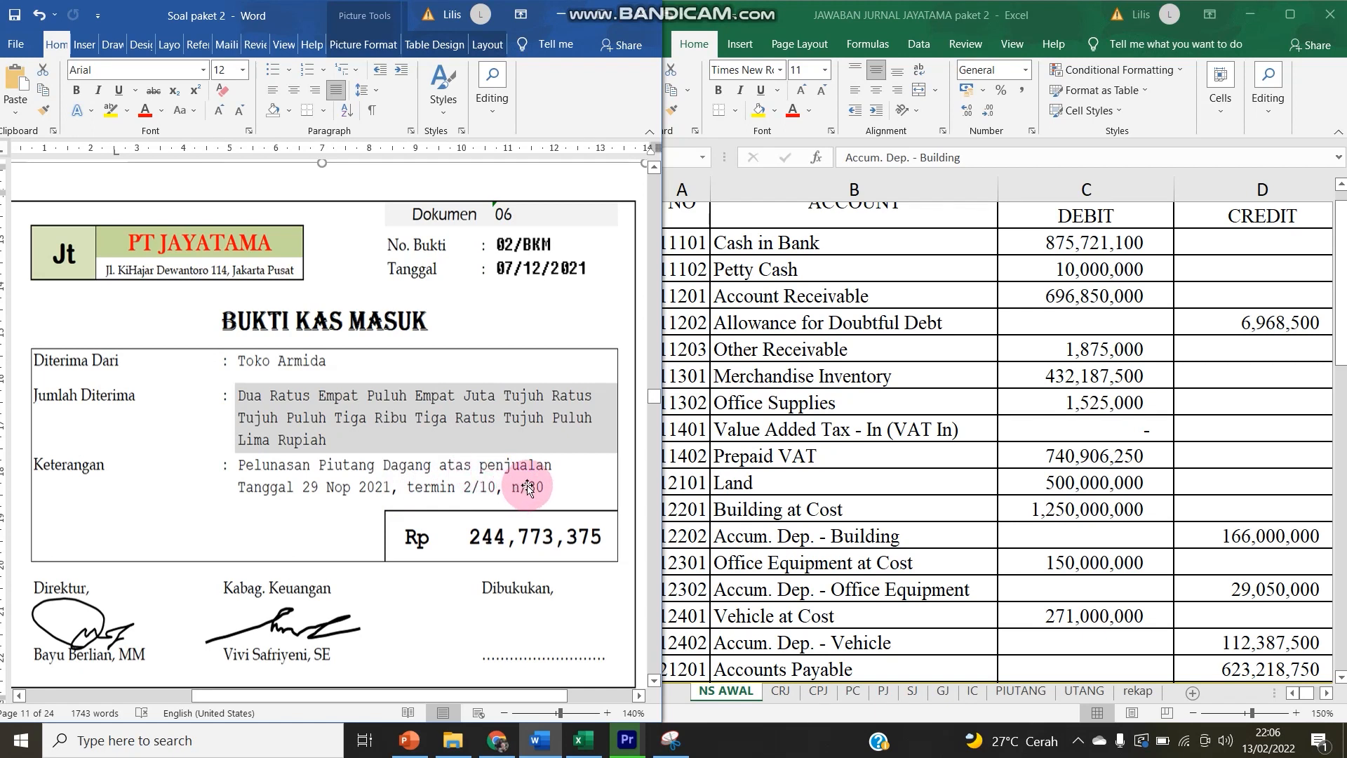
# - Open the CRJ sheet in Excel and enter day 7 in the December date of row 9
pyautogui.click(809, 384)
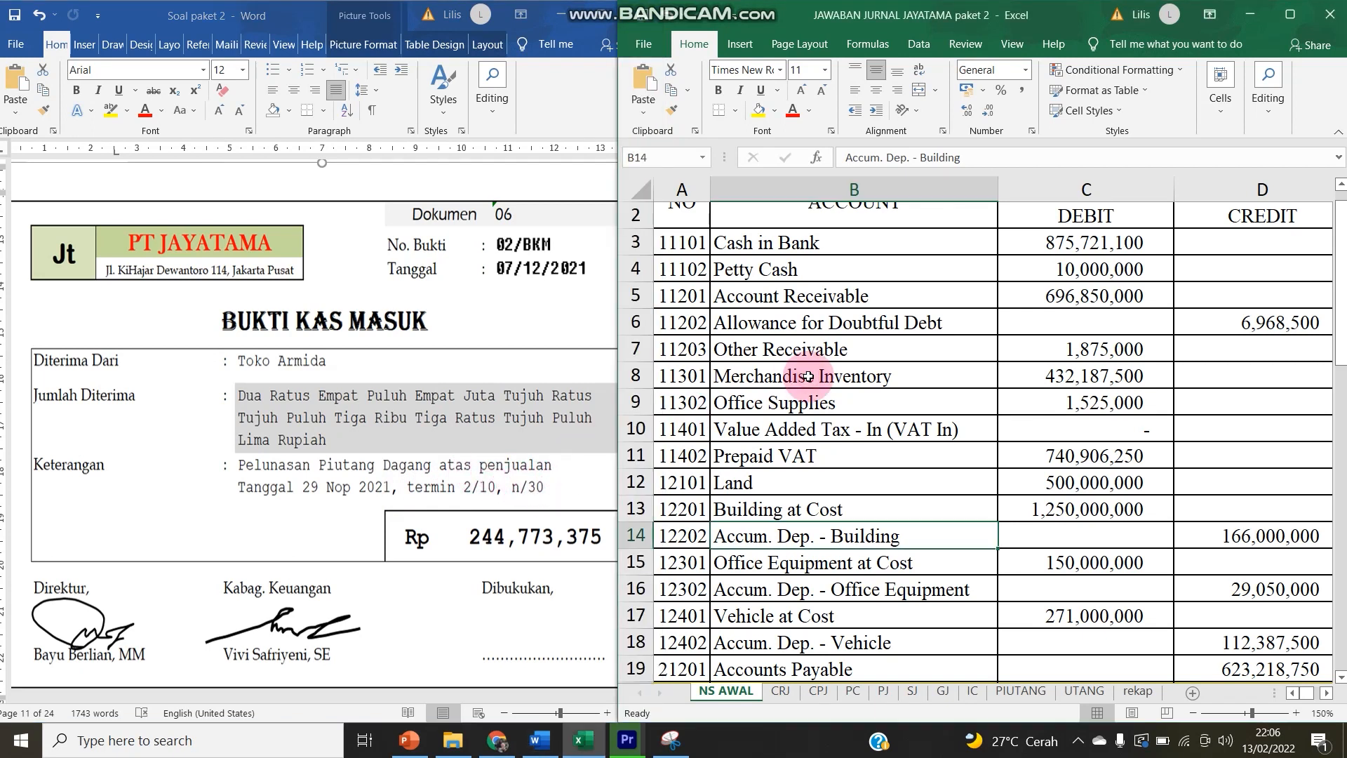
pyautogui.click(779, 695)
pyautogui.scroll(1, 851, 393)
pyautogui.click(716, 353)
pyautogui.hscroll(-3, 716, 353)
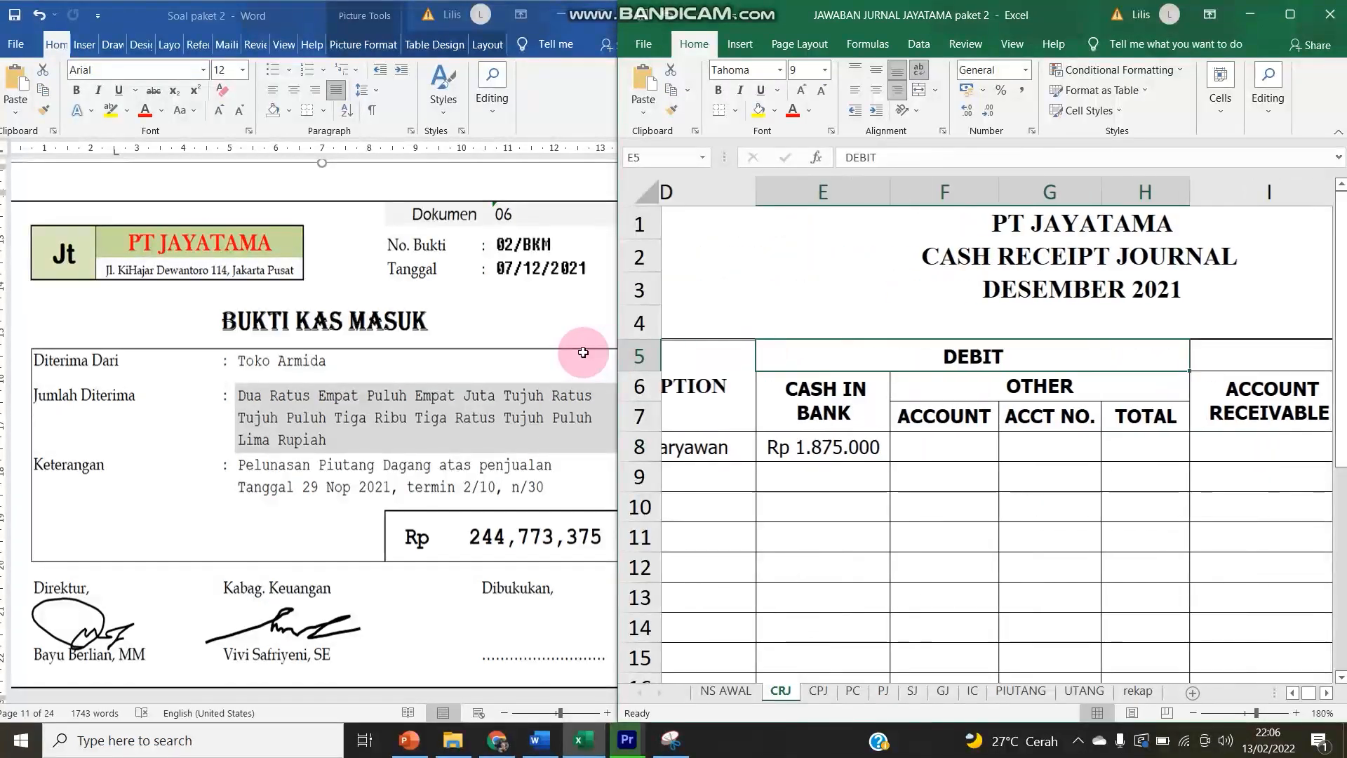
pyautogui.press('Left')
pyautogui.press('Left')
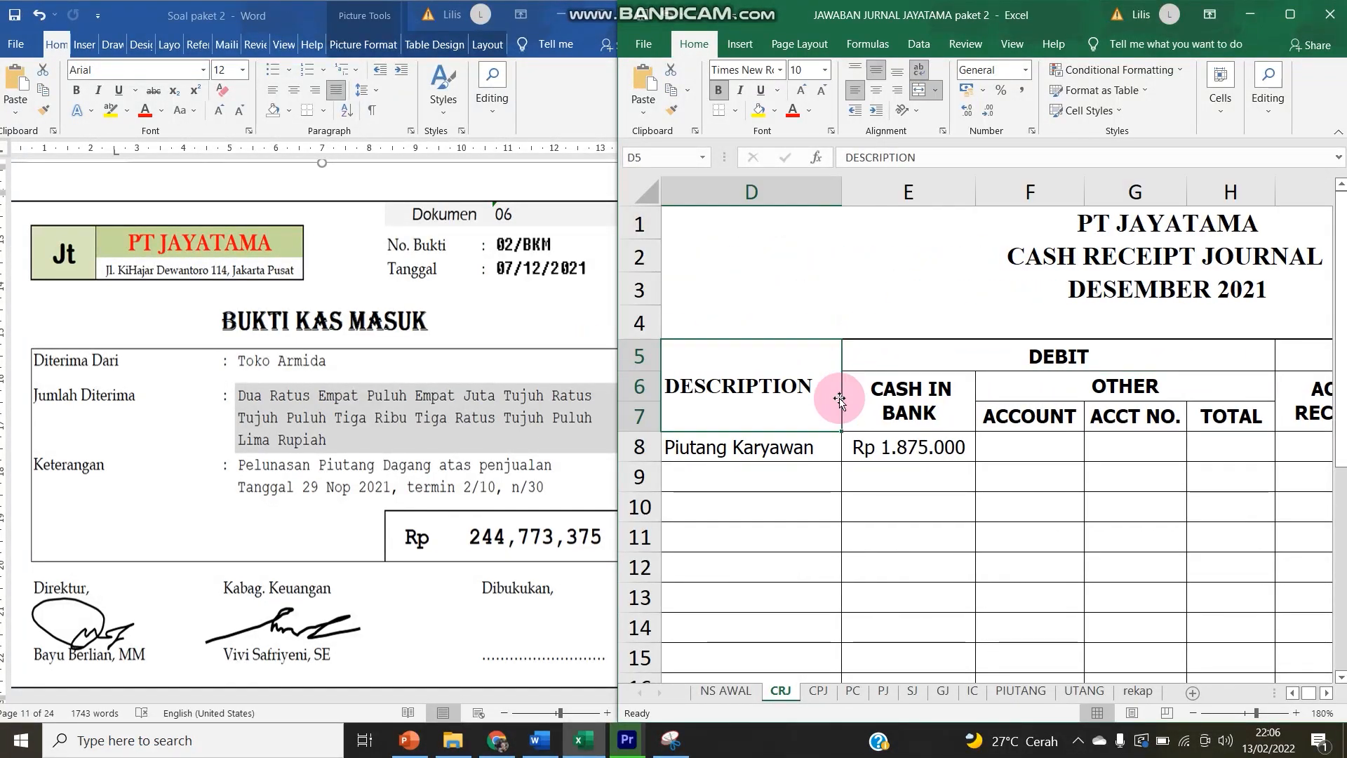
pyautogui.press('Down')
pyautogui.press('Down')
pyautogui.press('Left')
pyautogui.hscroll(-1, 839, 398)
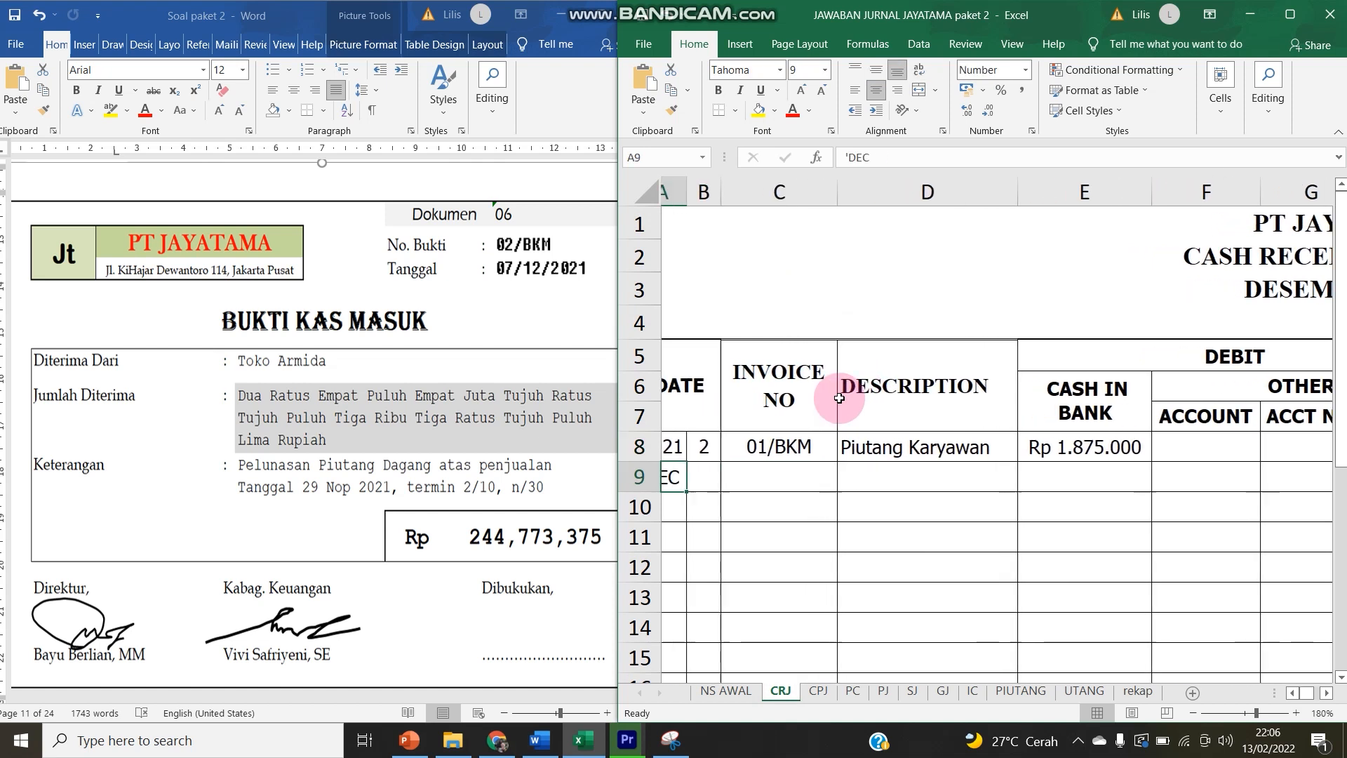
pyautogui.write('7')
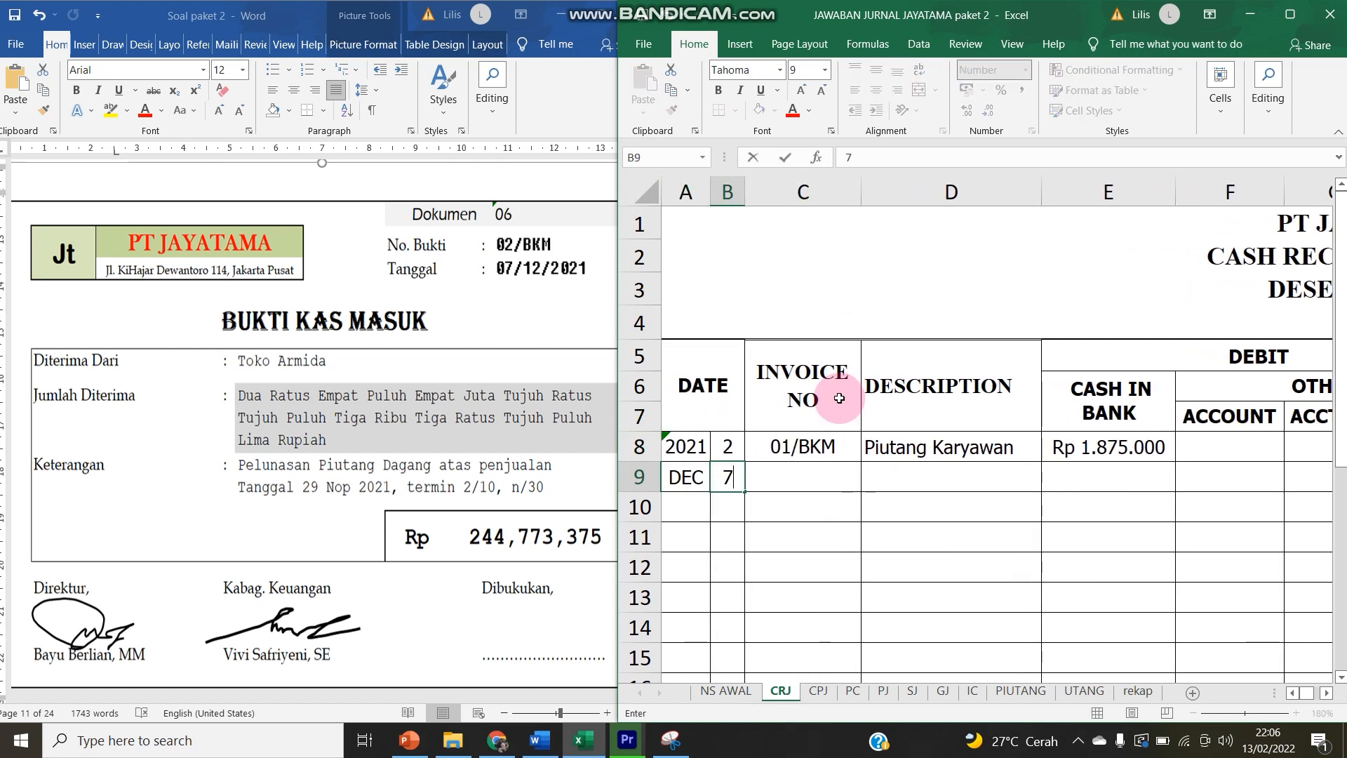
pyautogui.press('Tab')
# - Narrow the INVOICE NO column and fill the first receipt number down to row 9, changing it to 02/BKM
pyautogui.moveTo(860, 192); pyautogui.dragTo(823, 192)
pyautogui.click(793, 449)
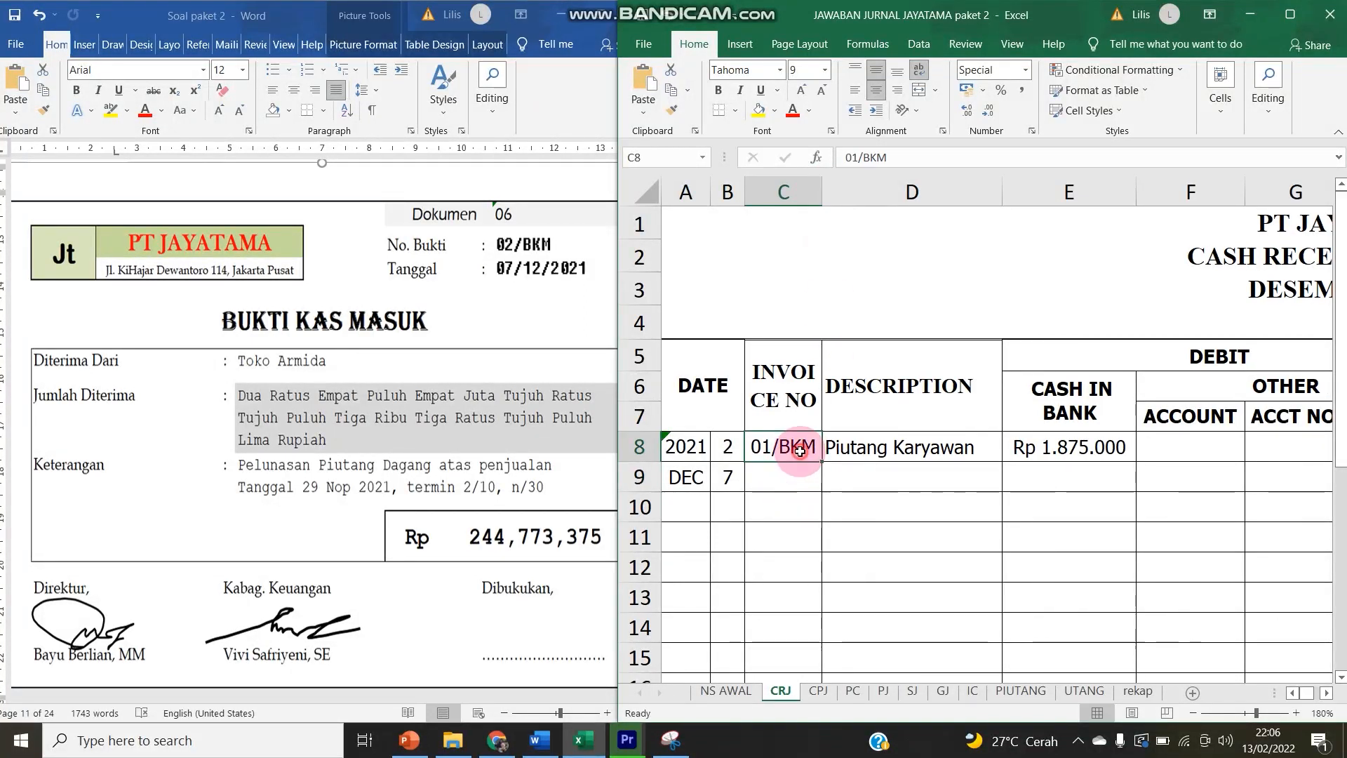
pyautogui.moveTo(821, 462); pyautogui.dragTo(807, 482)
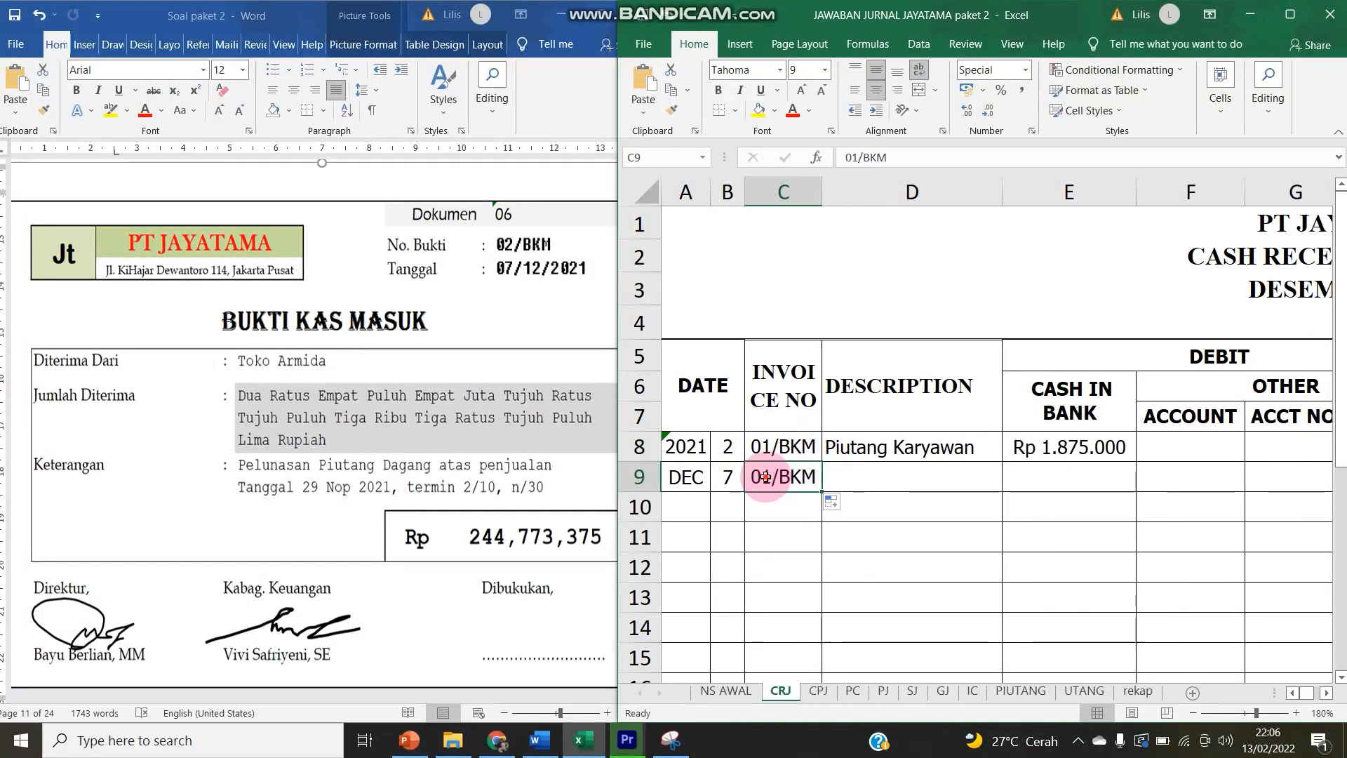
pyautogui.doubleClick(756, 480)
pyautogui.press('Delete')
pyautogui.write('2')
pyautogui.press('Tab')
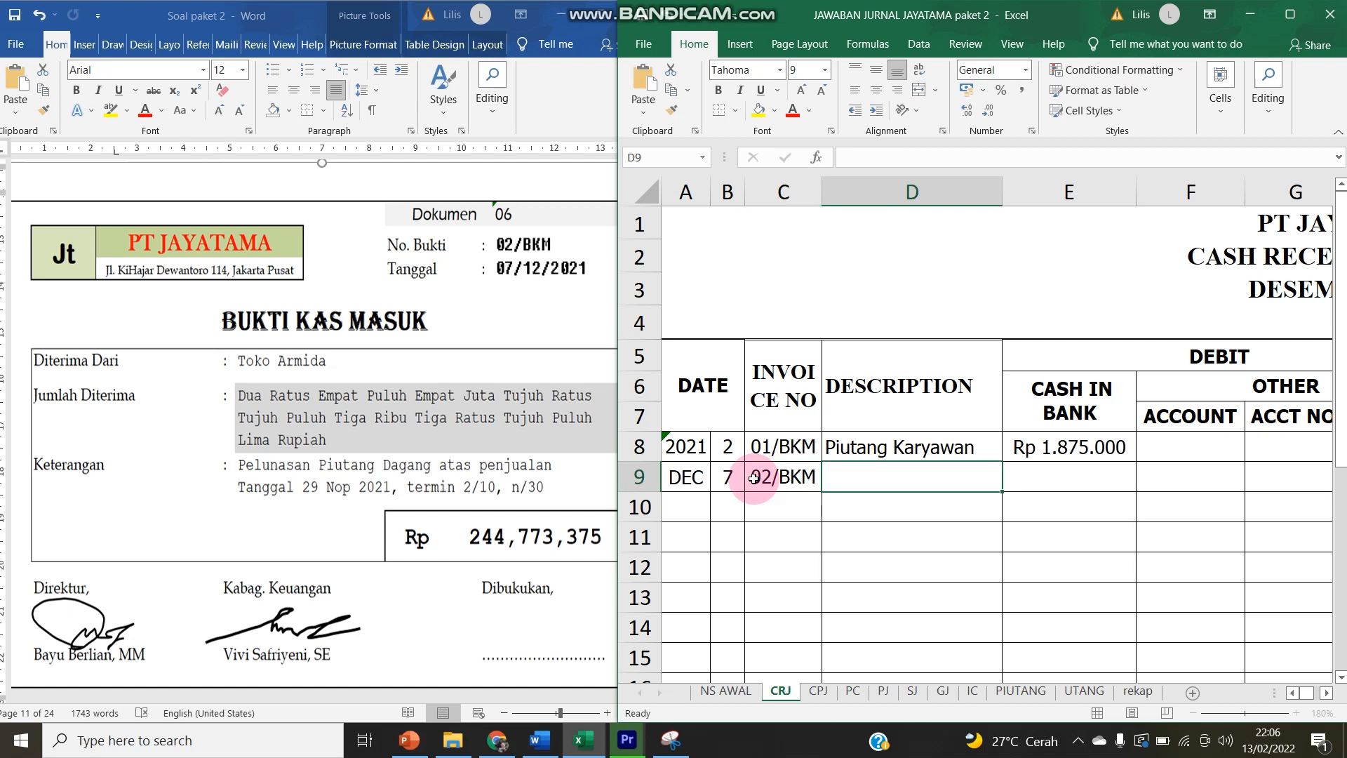
# - Enter Toko Armida as the description of the 02/BKM receipt in row 9
pyautogui.write('To')
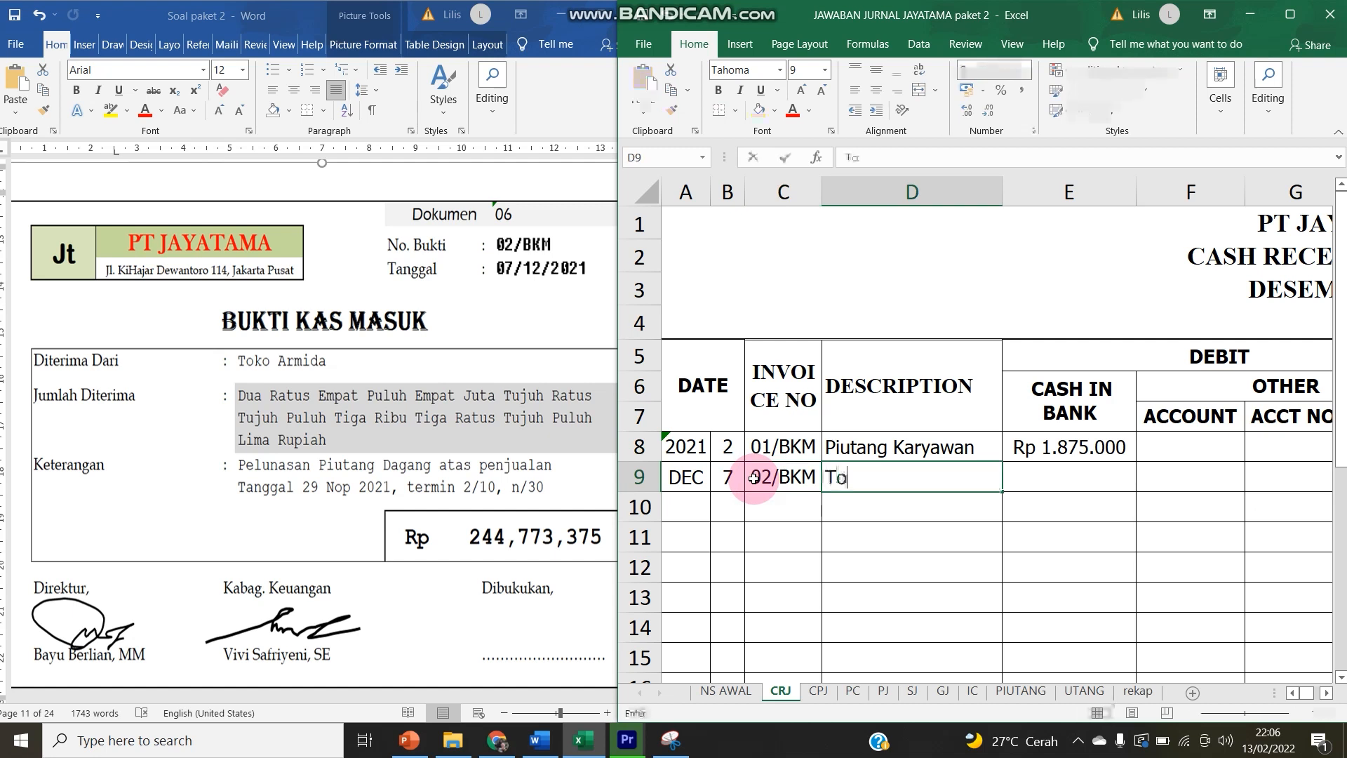
pyautogui.write('ko Armida')
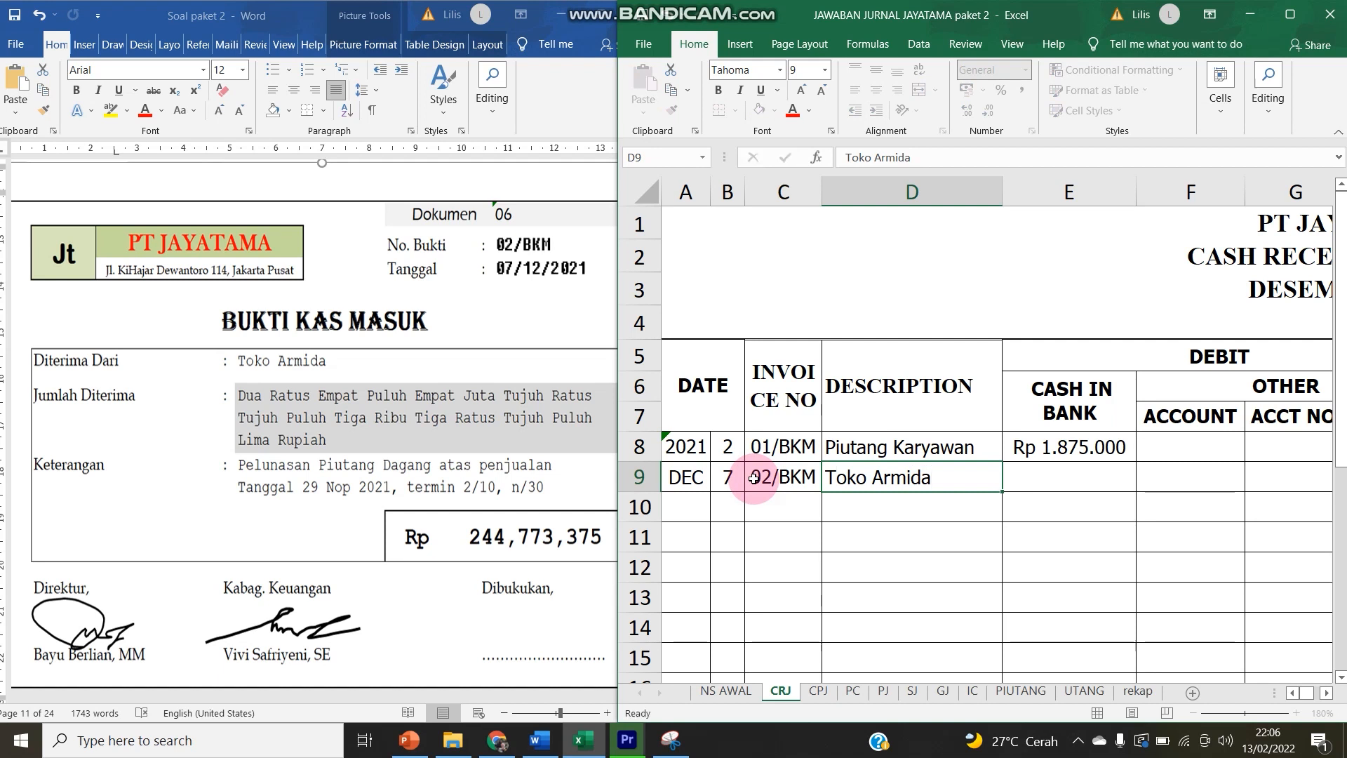
pyautogui.press('Tab')
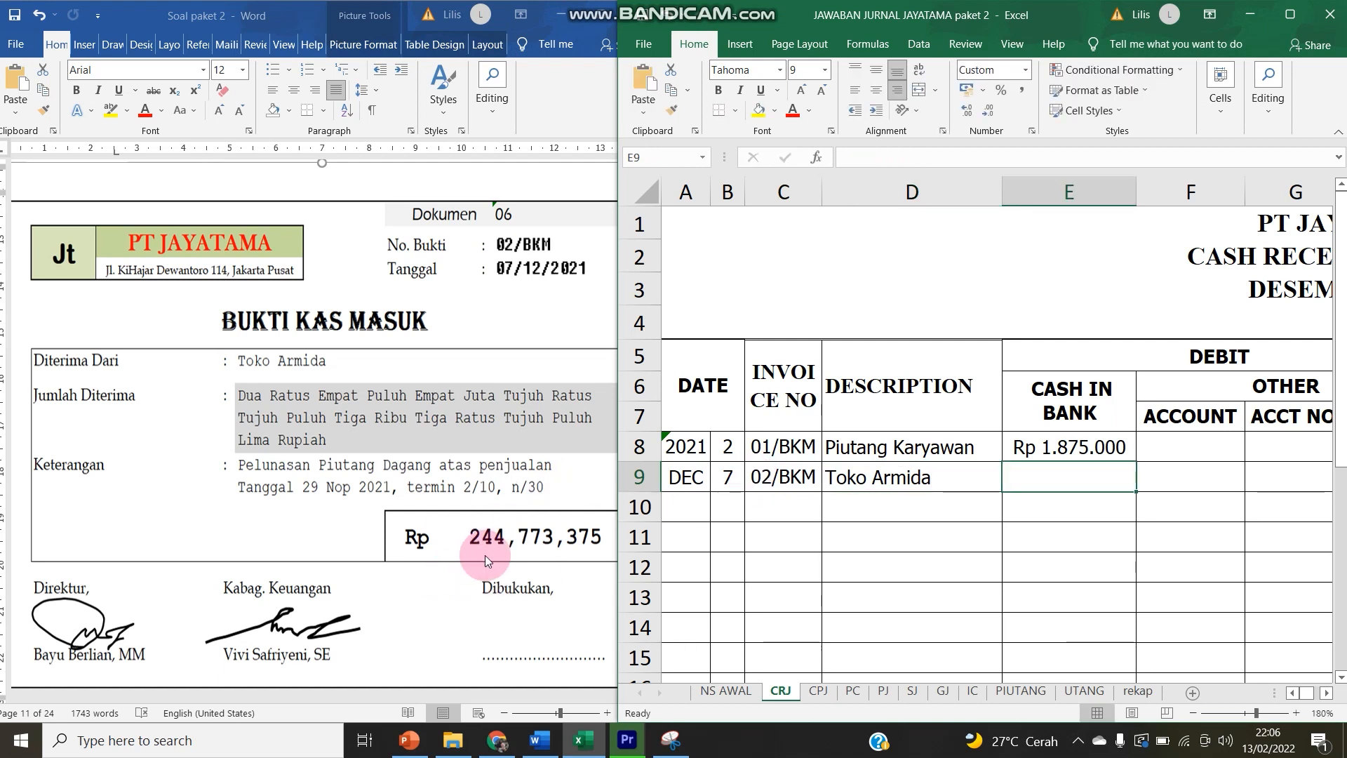
# - Enter 244773375 as the row 9 cash in bank debit, slightly narrow the DESCRIPTION column and autofit the CASH IN BANK column
pyautogui.write('244773')
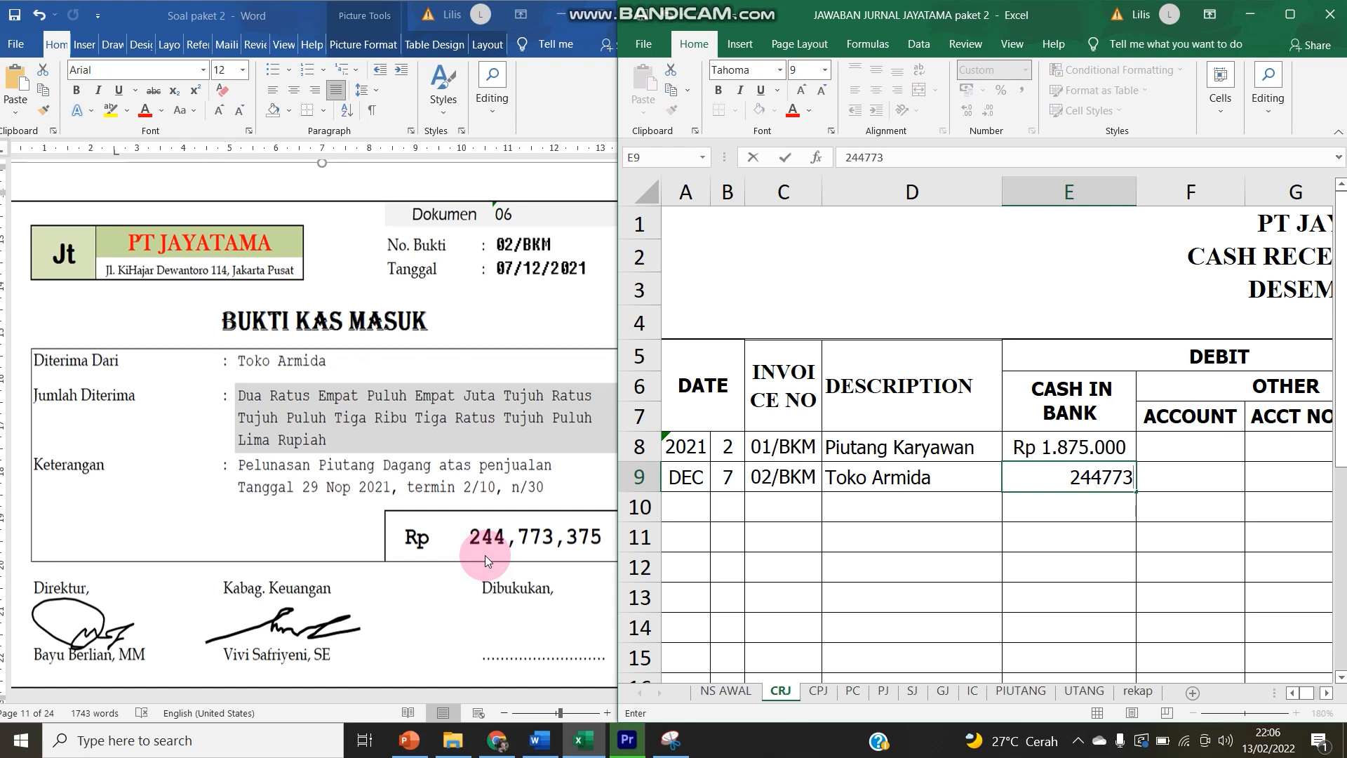
pyautogui.write('375')
pyautogui.press('Tab')
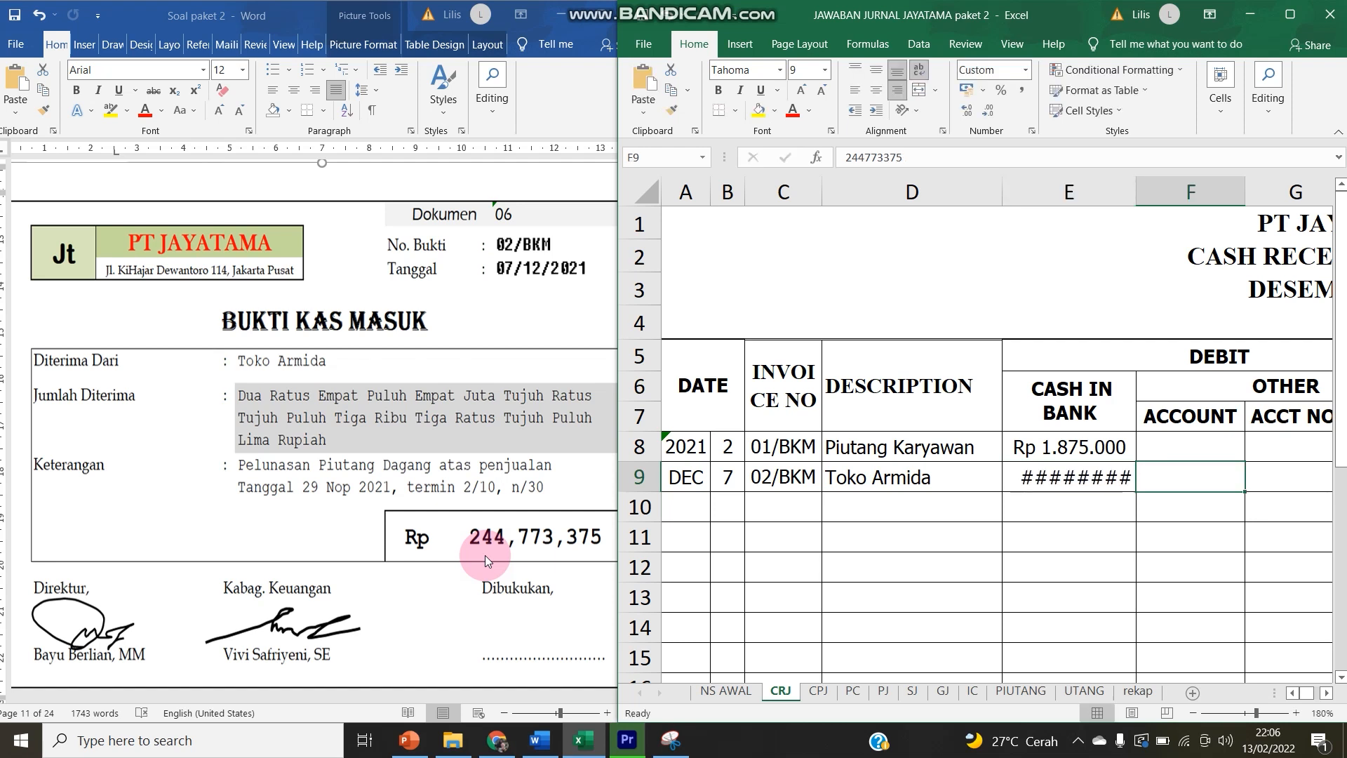
pyautogui.moveTo(1000, 186); pyautogui.dragTo(986, 187)
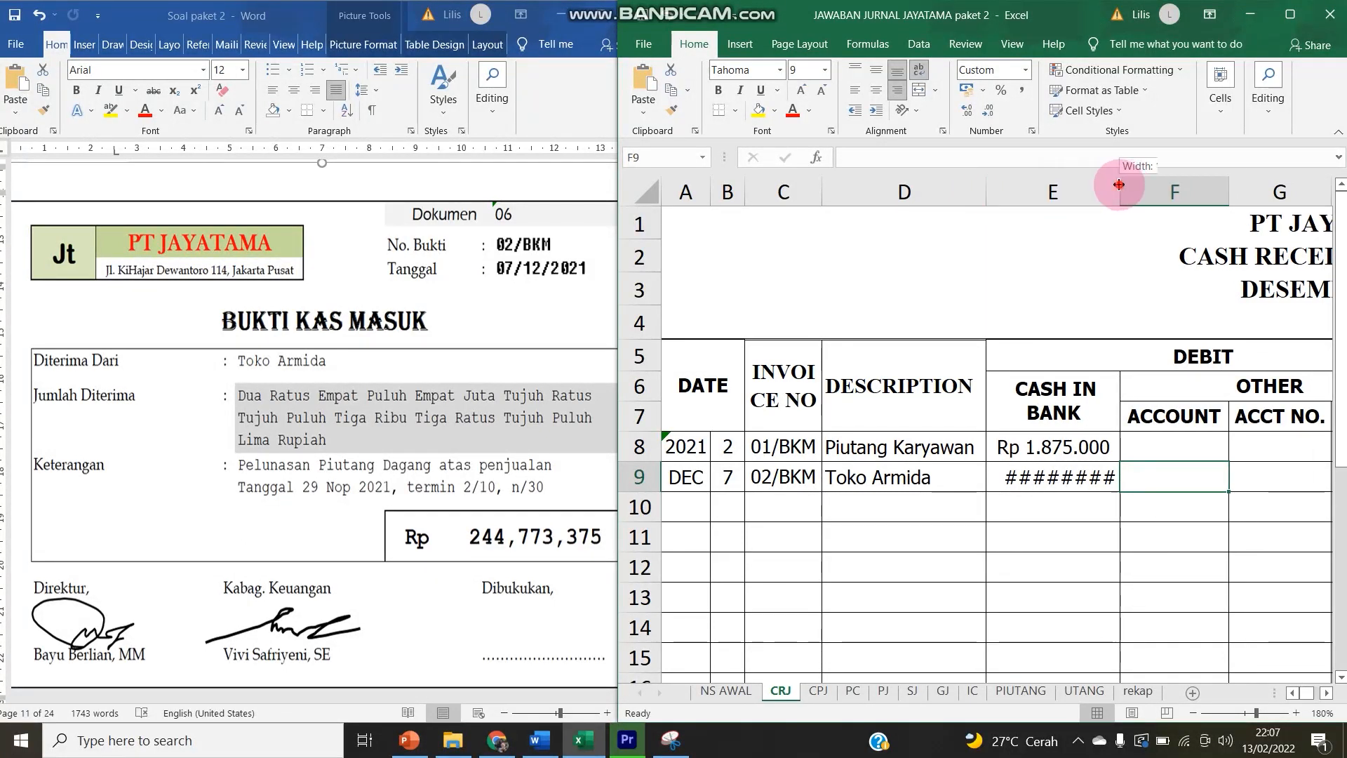
pyautogui.doubleClick(1120, 186)
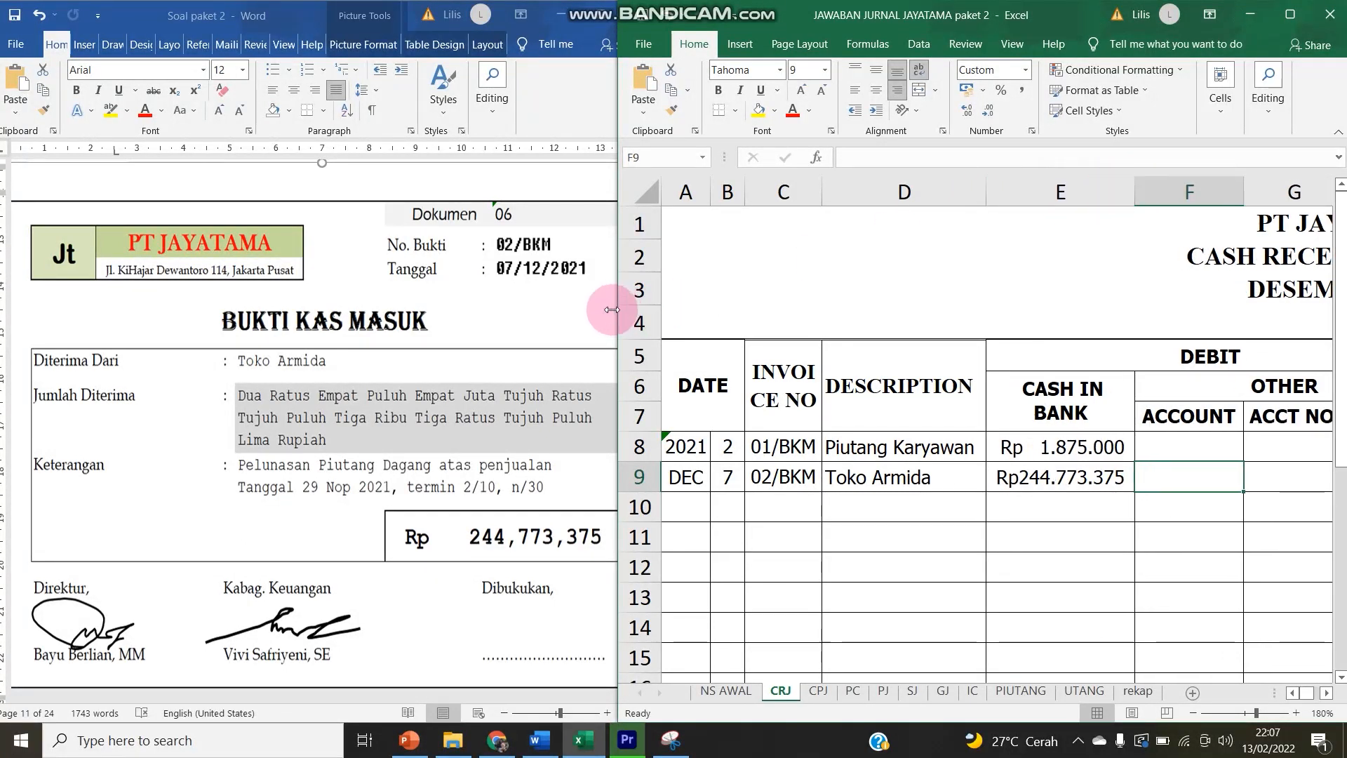
# - Widen the Excel window and link the row 9 ACCOUNT RECEIVABLE cell to Toko Armida's opening debit balance, PIUTANG!G9
pyautogui.moveTo(612, 310); pyautogui.dragTo(405, 317)
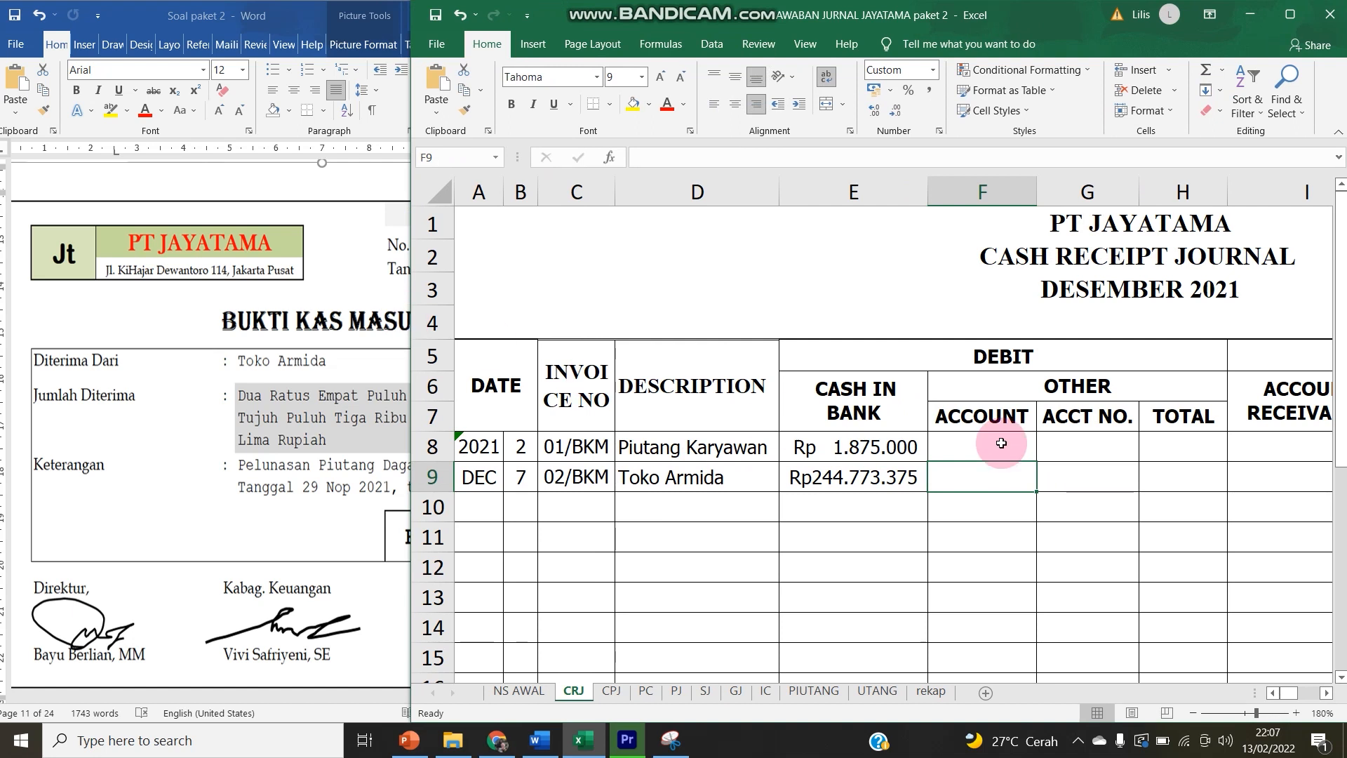
pyautogui.click(1270, 480)
pyautogui.write('=')
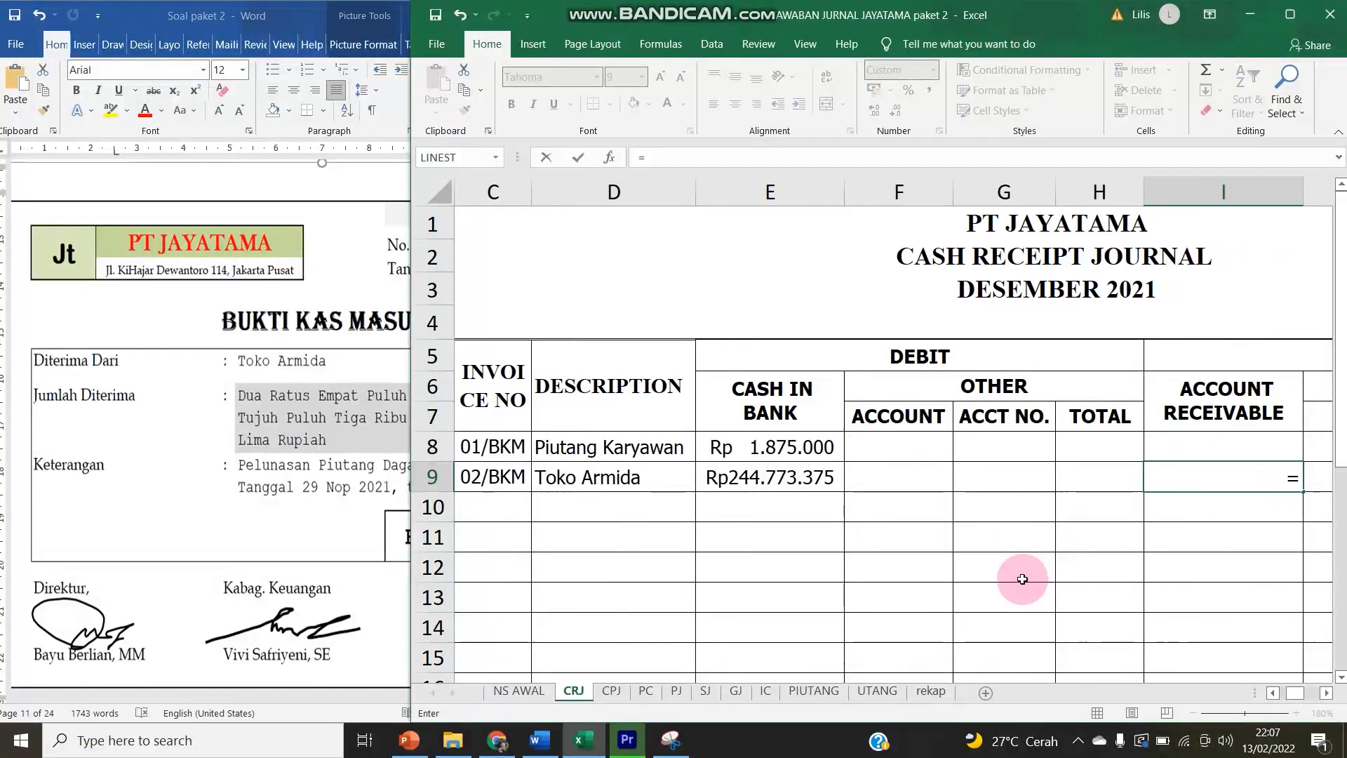
pyautogui.click(812, 691)
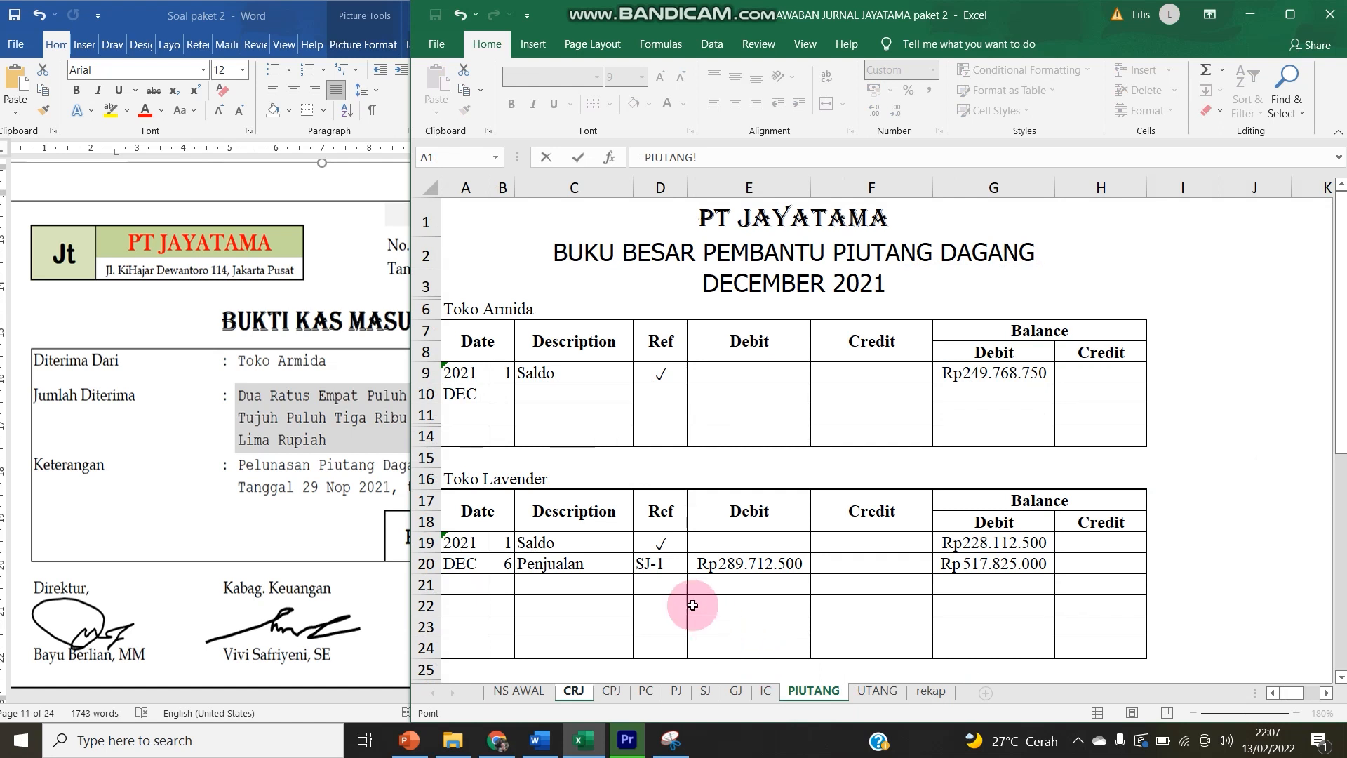
pyautogui.click(976, 367)
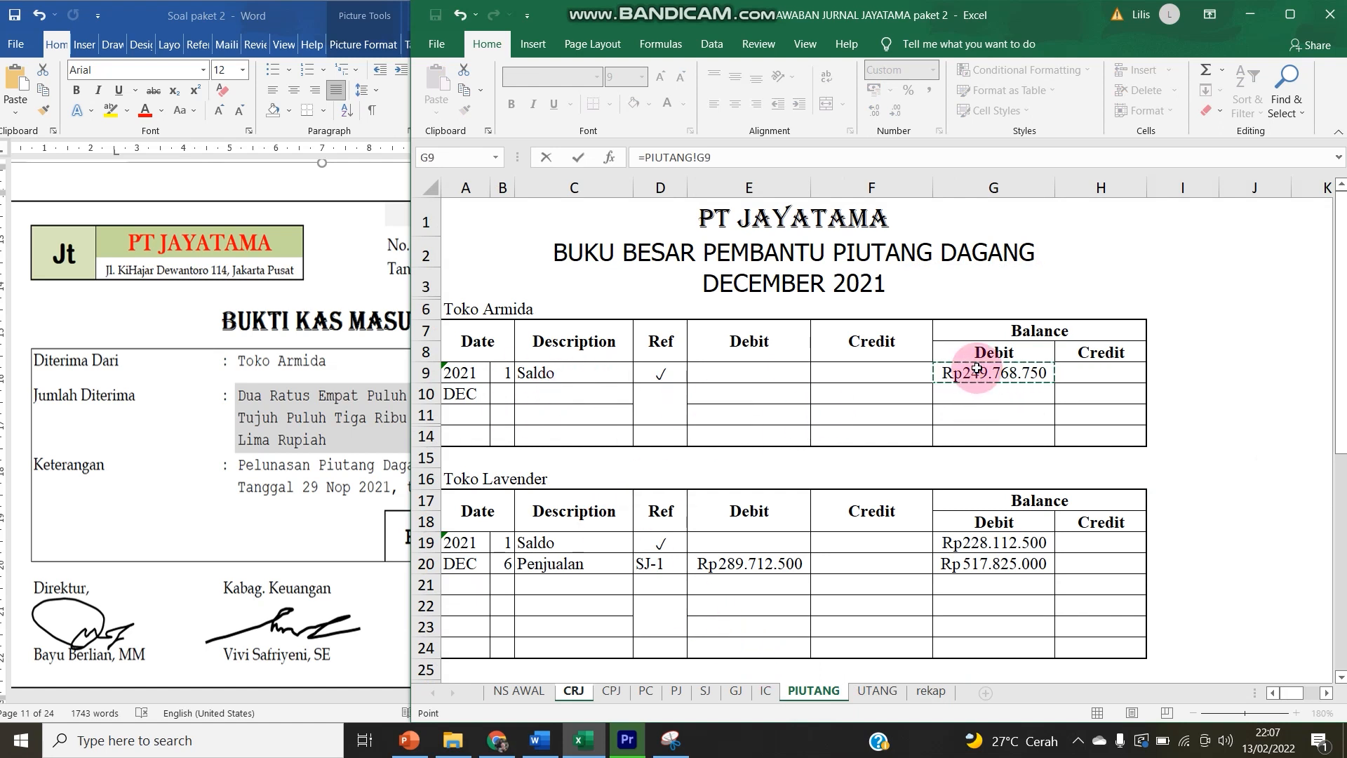
pyautogui.press('Return')
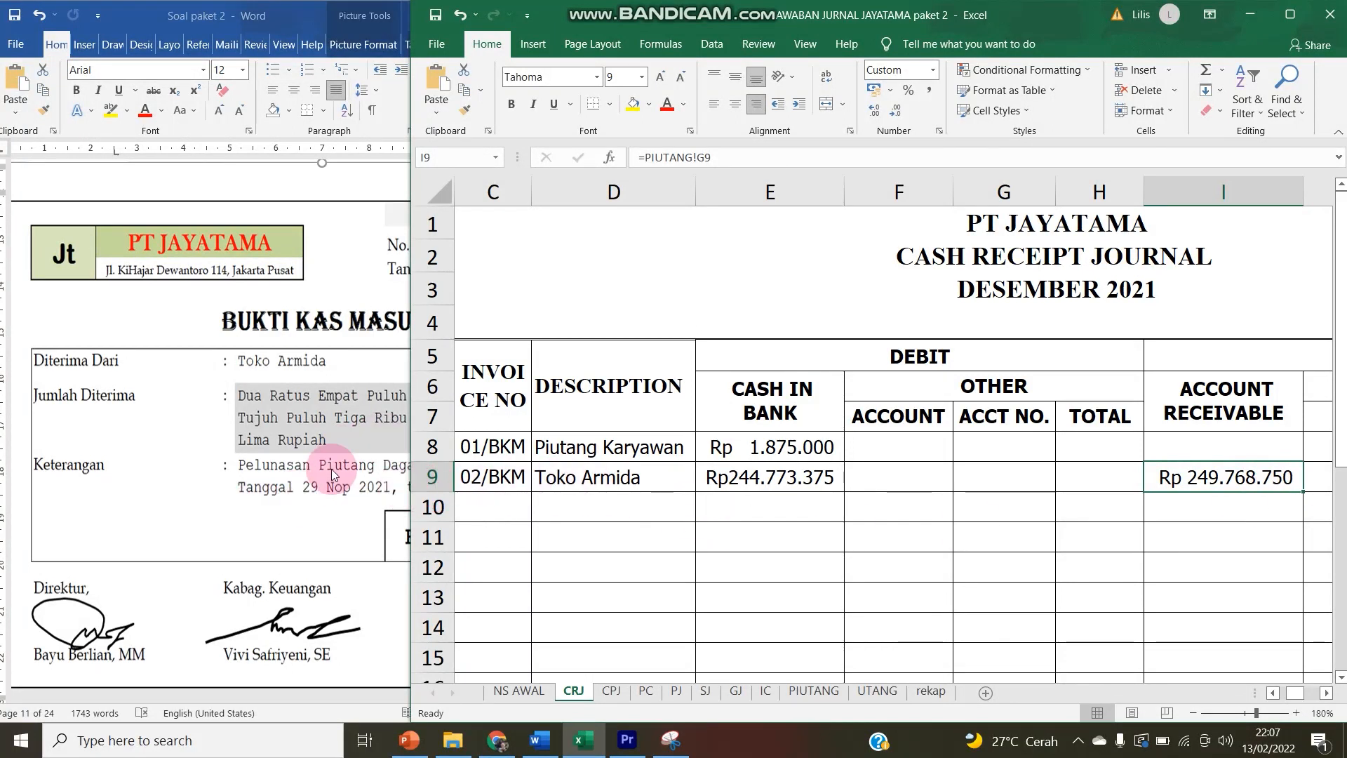
# - Check the payment terms on the Word receipt, and link the row 9 debit OTHER account to Sales Discounts, 'NS AWAL'!B31
pyautogui.click(344, 489)
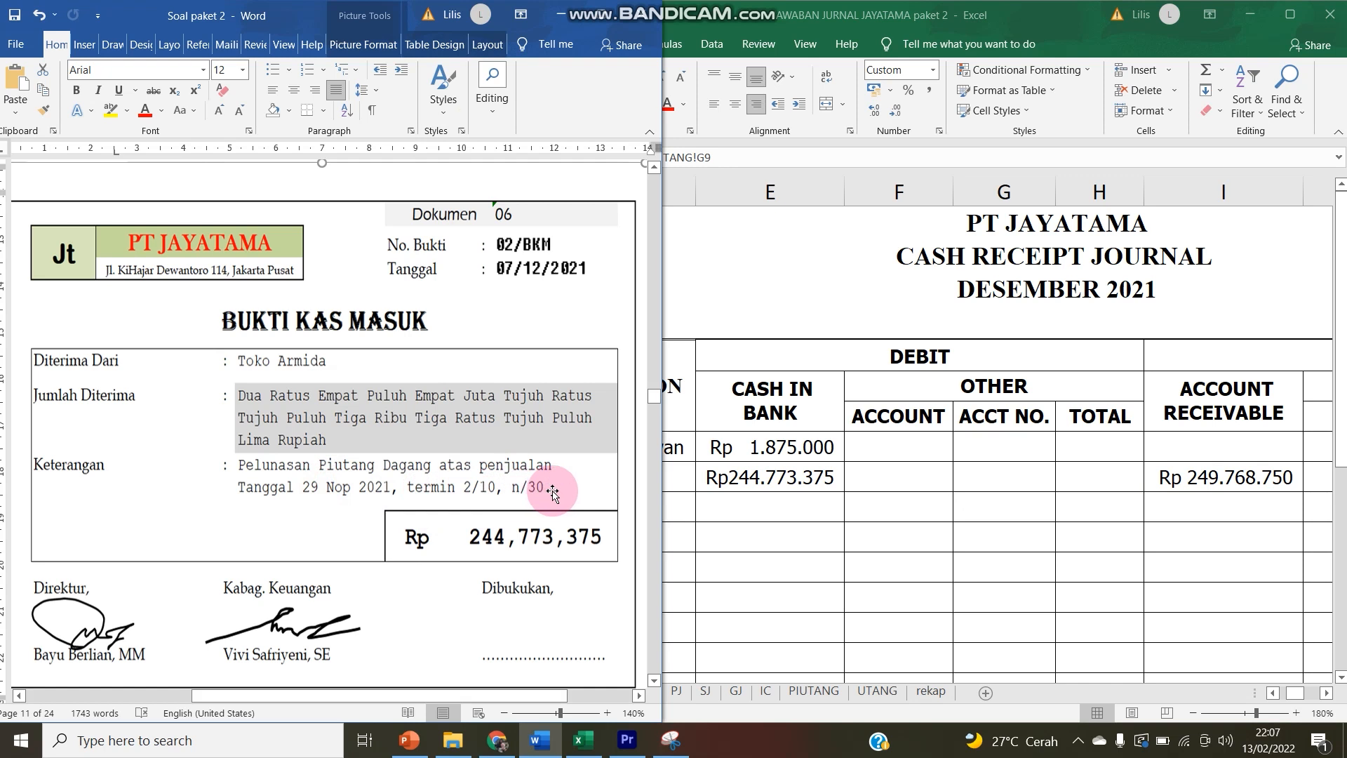
pyautogui.click(763, 505)
pyautogui.click(496, 480)
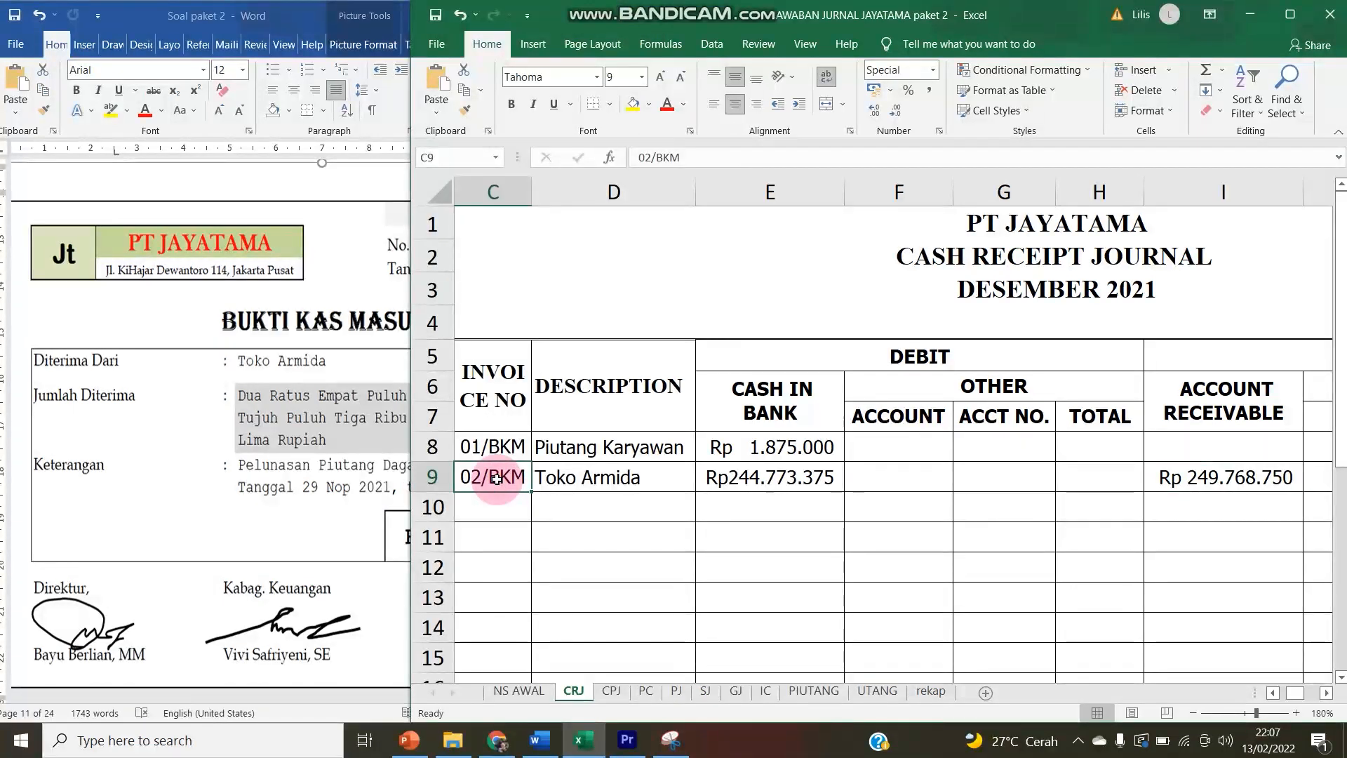
pyautogui.click(333, 489)
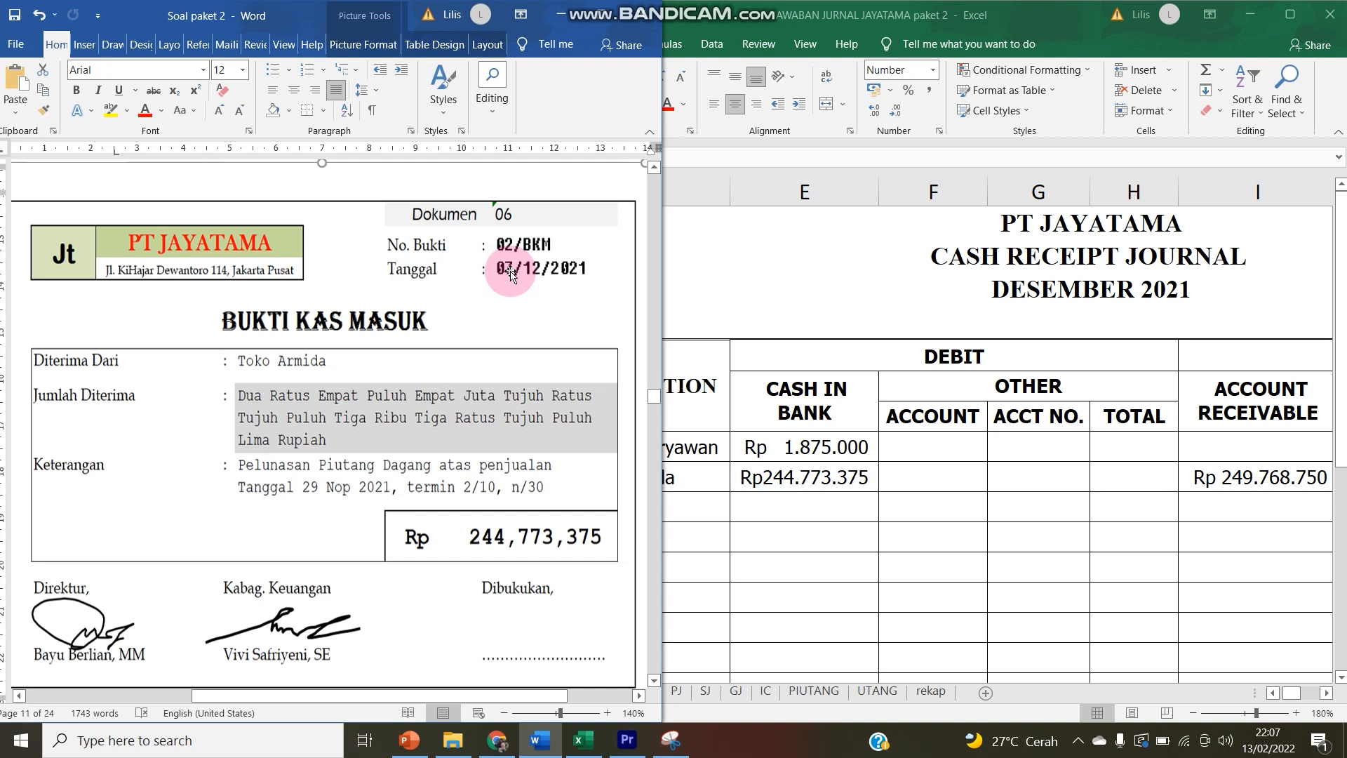
pyautogui.click(1031, 474)
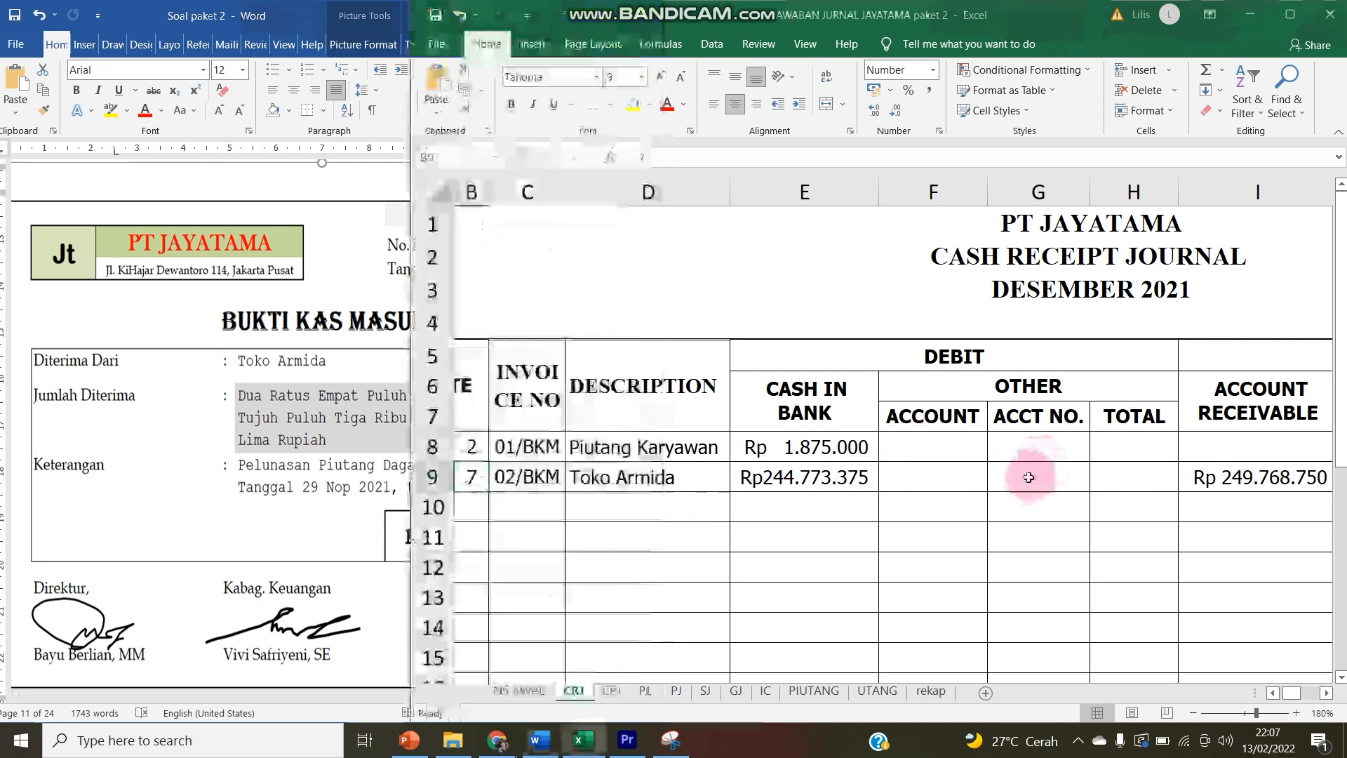
pyautogui.click(907, 477)
pyautogui.write('=')
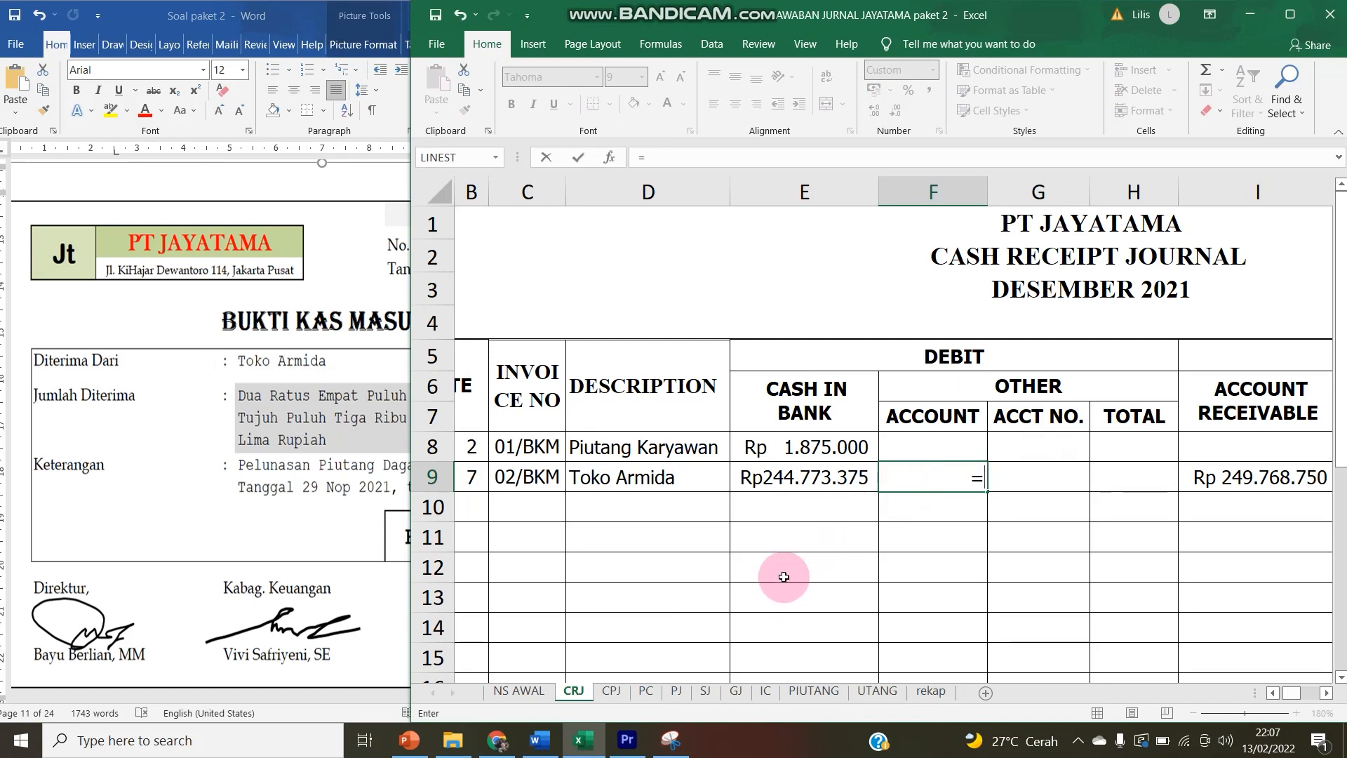
pyautogui.click(519, 690)
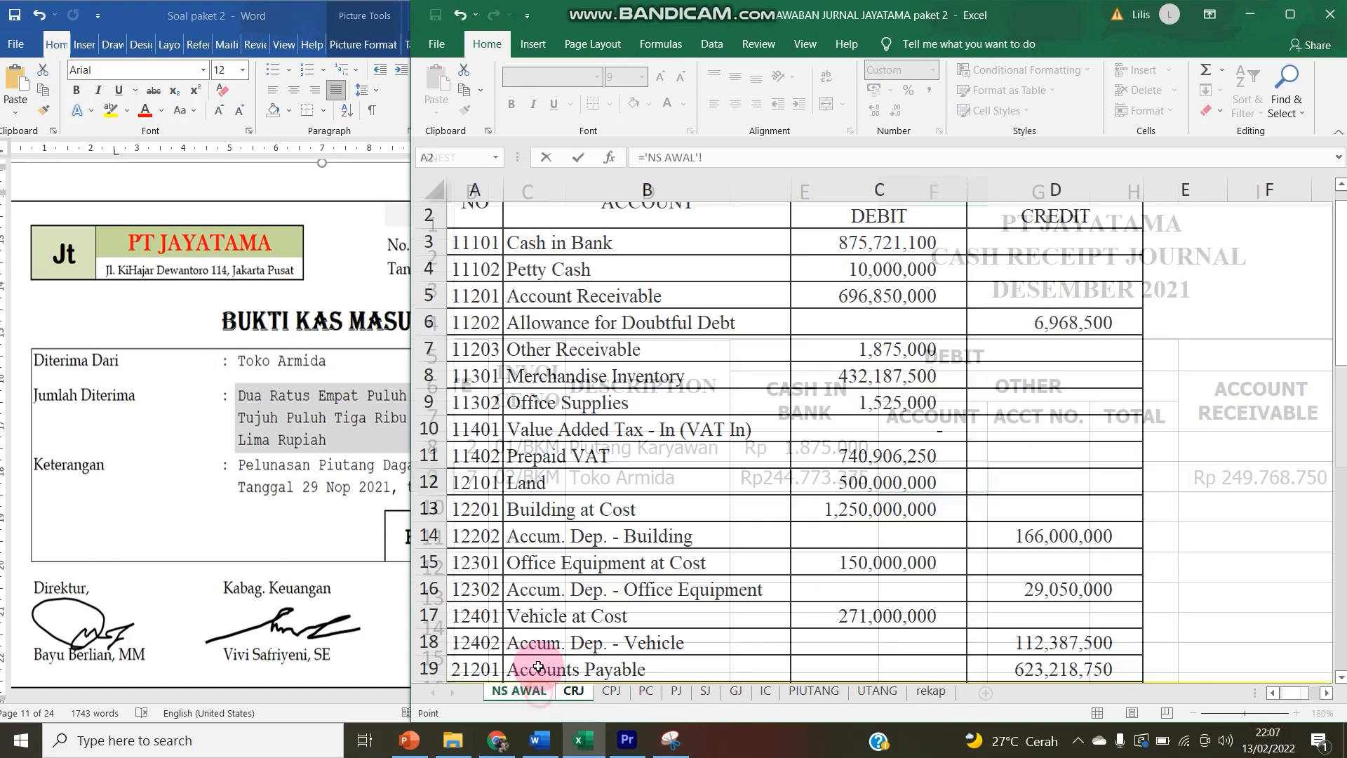
pyautogui.scroll(-6, 540, 625)
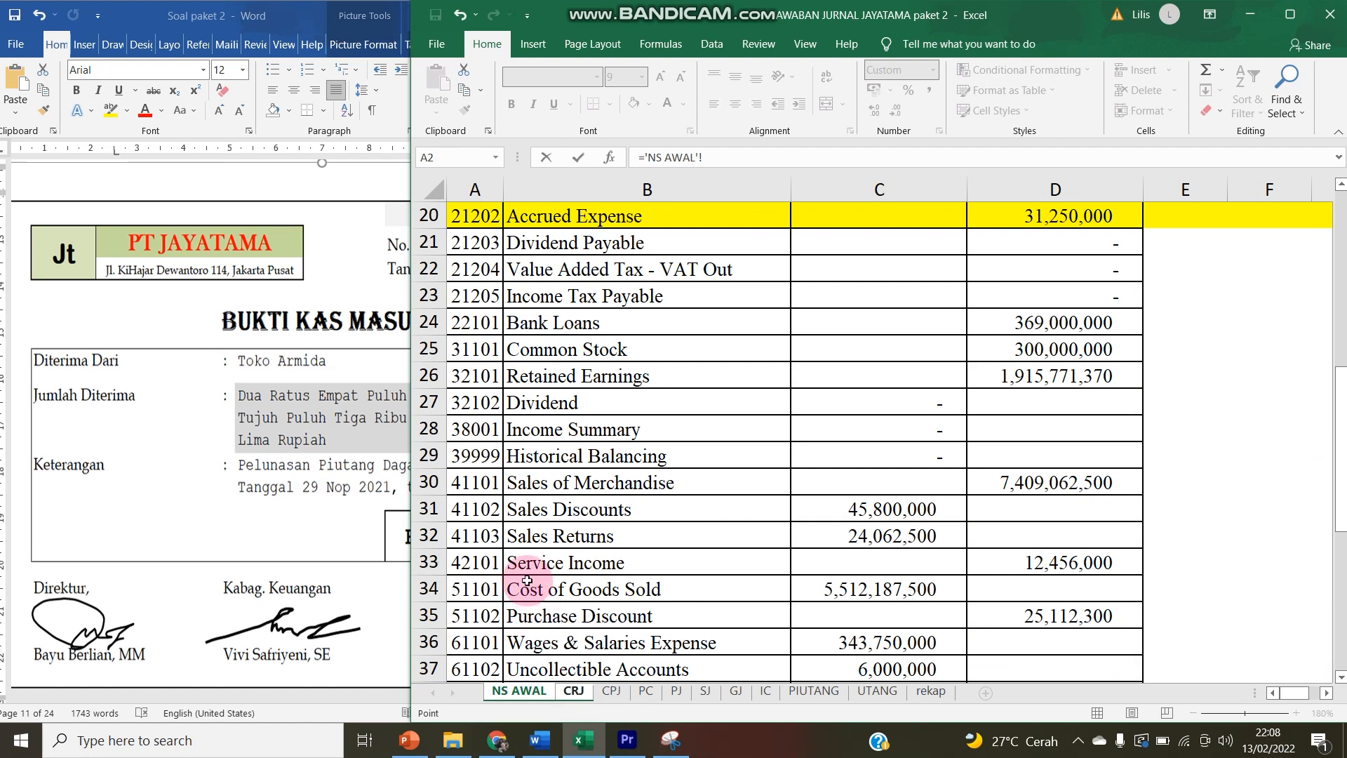
pyautogui.click(520, 510)
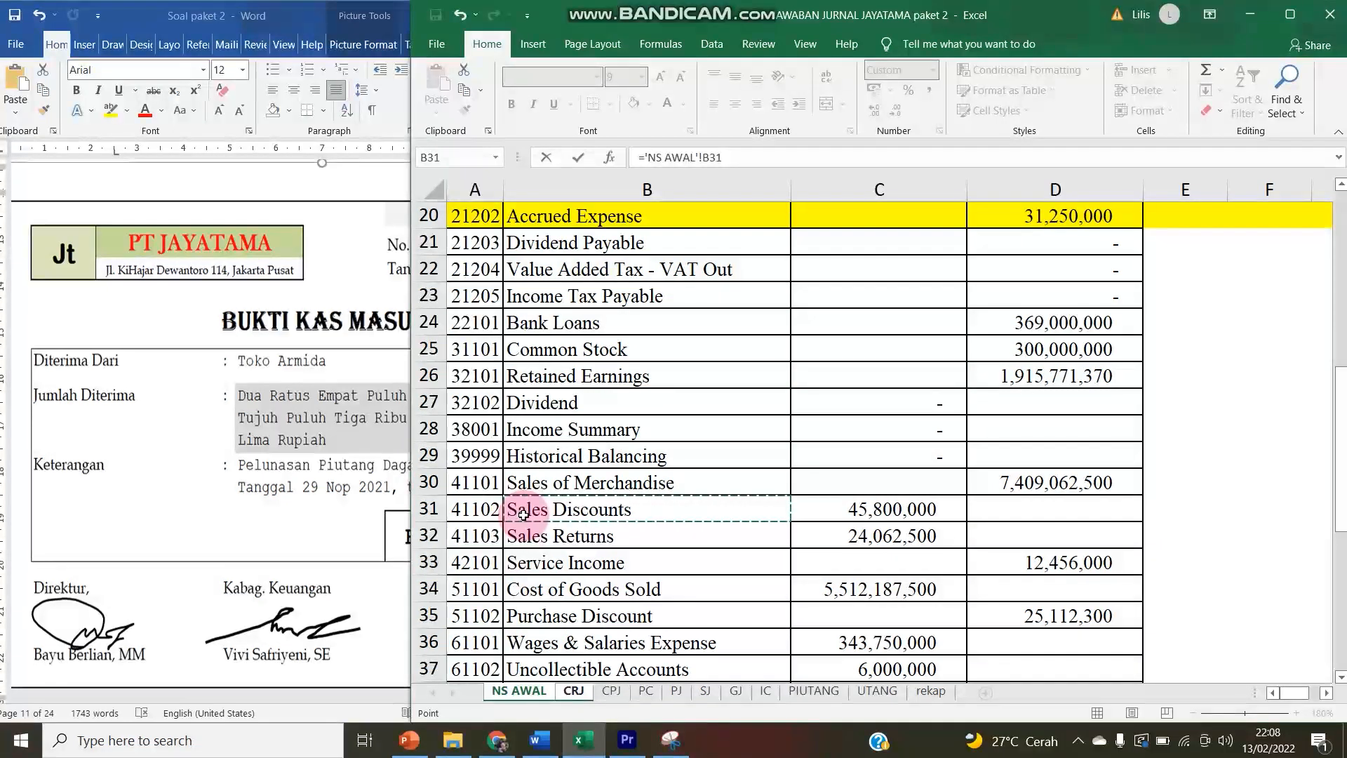
pyautogui.press('Return')
# - Link the row 9 debit ACCT NO. cell to account number 41102 of Sales Discounts on the NS AWAL sheet
pyautogui.press('Up')
pyautogui.press('Right')
pyautogui.write('=')
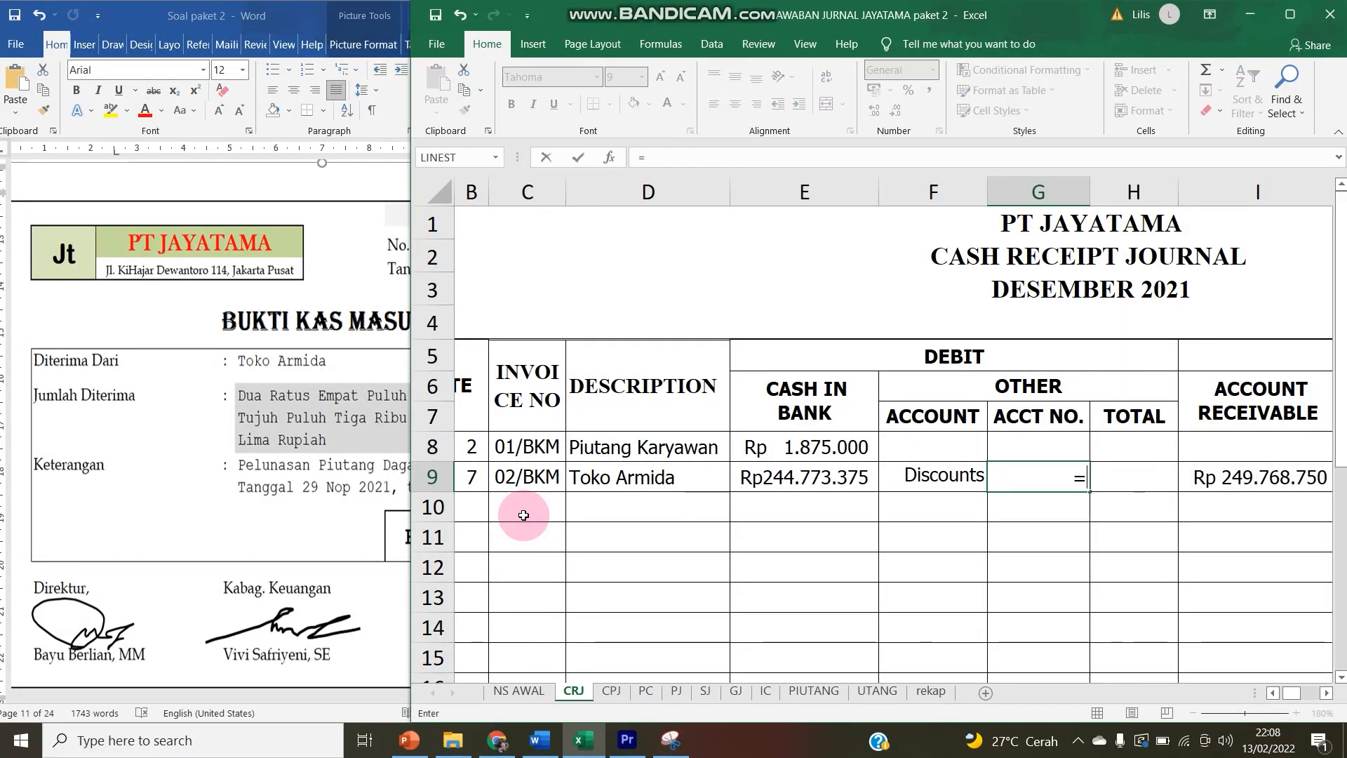
pyautogui.click(539, 694)
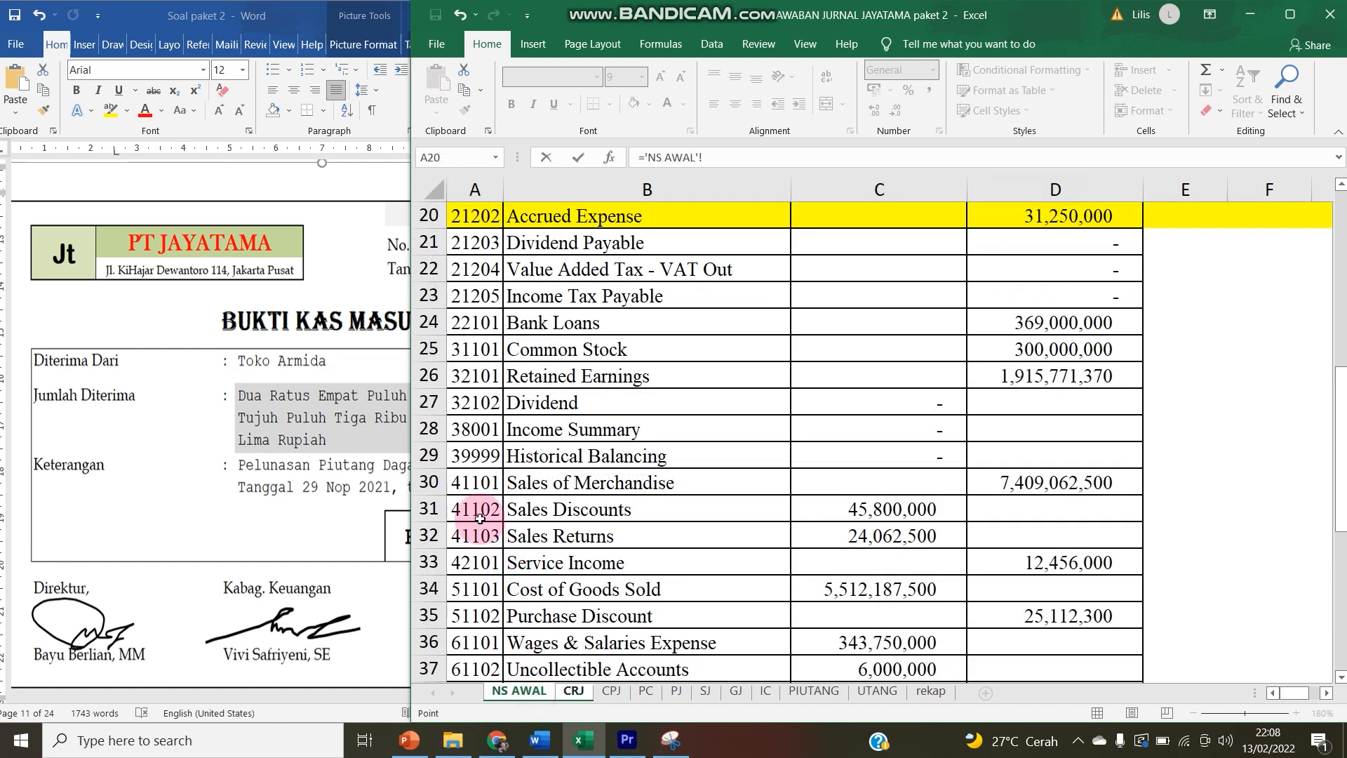
pyautogui.press('Return')
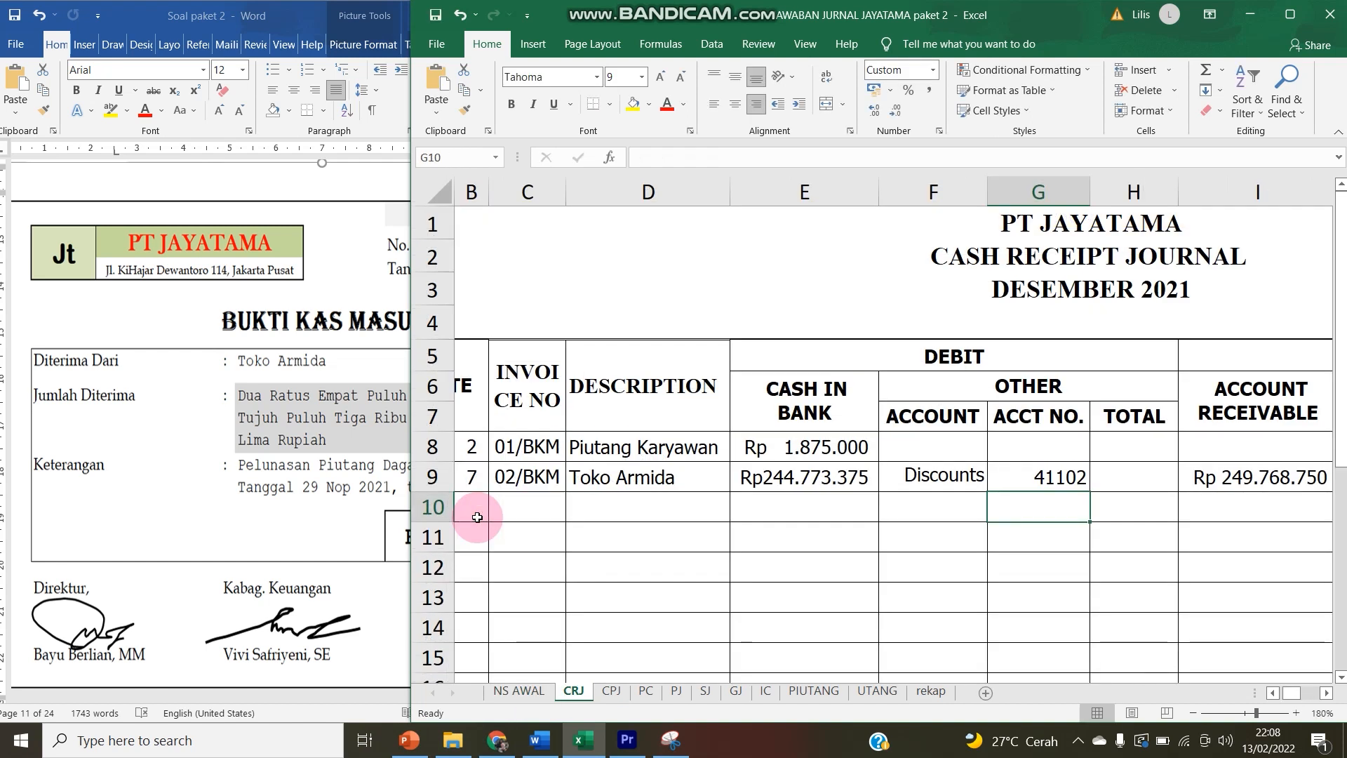
# - Fit row 9 to the wrapped Sales Discounts account name and left-align that cell
pyautogui.press('Up')
pyautogui.press('Left')
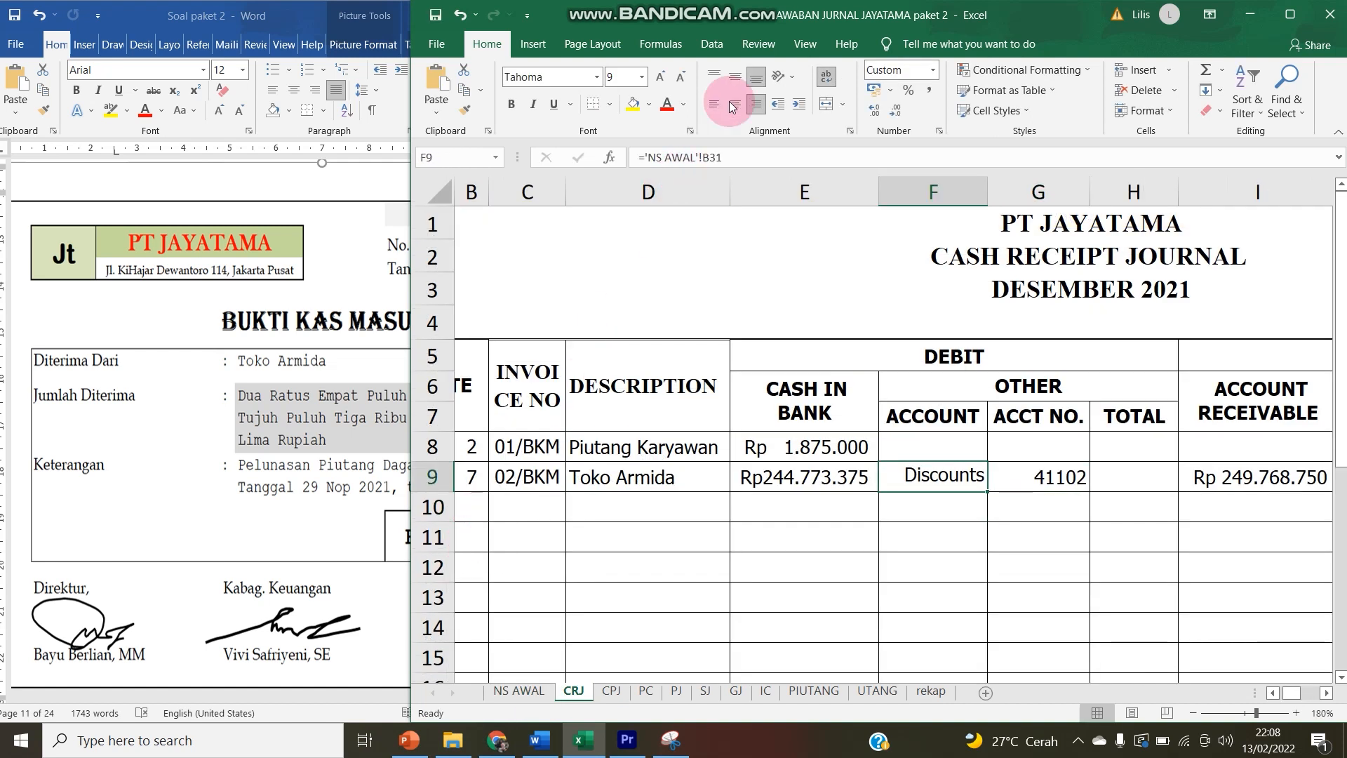
pyautogui.click(840, 75)
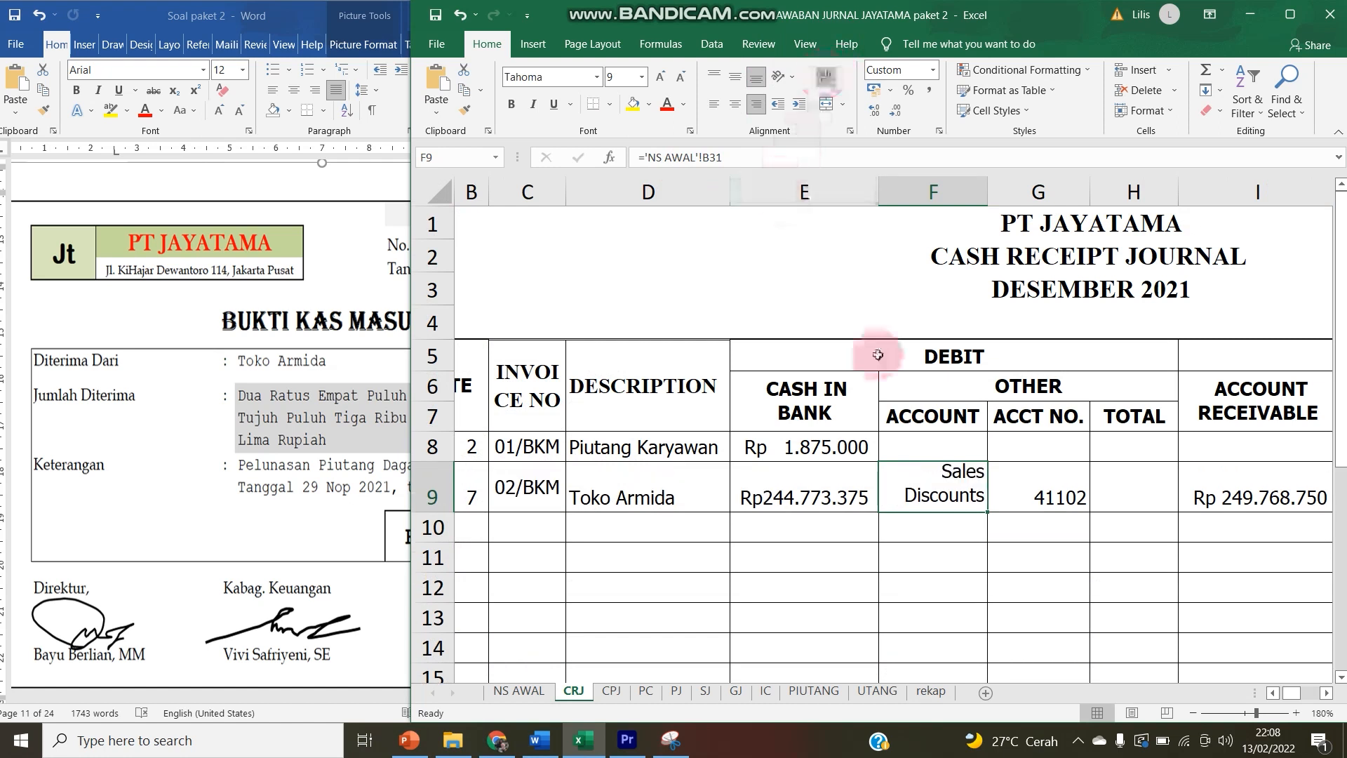
pyautogui.click(714, 103)
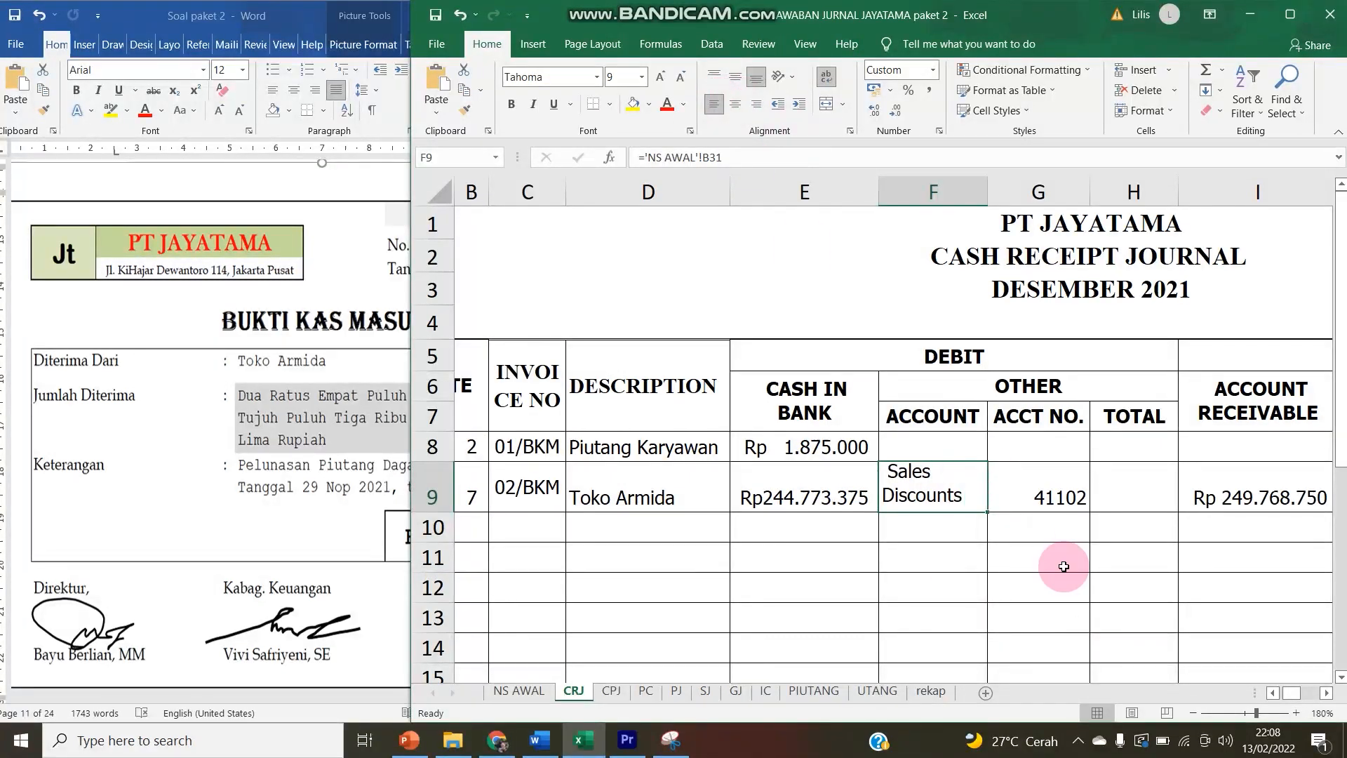
# - Check the 2/10 terms on the Word receipt and calculate the row 9 debit OTHER TOTAL as =I9*2%
pyautogui.click(1131, 489)
pyautogui.write('=')
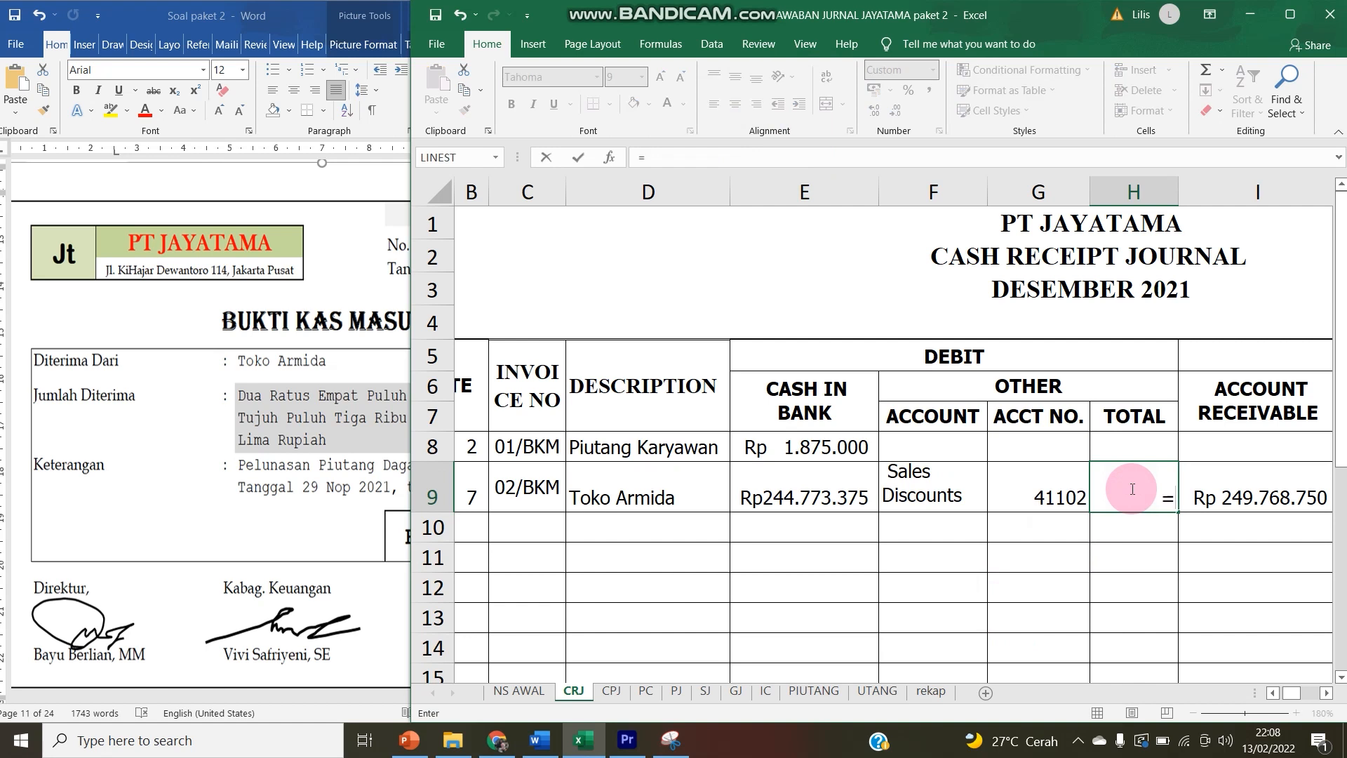
pyautogui.click(379, 535)
pyautogui.click(470, 483)
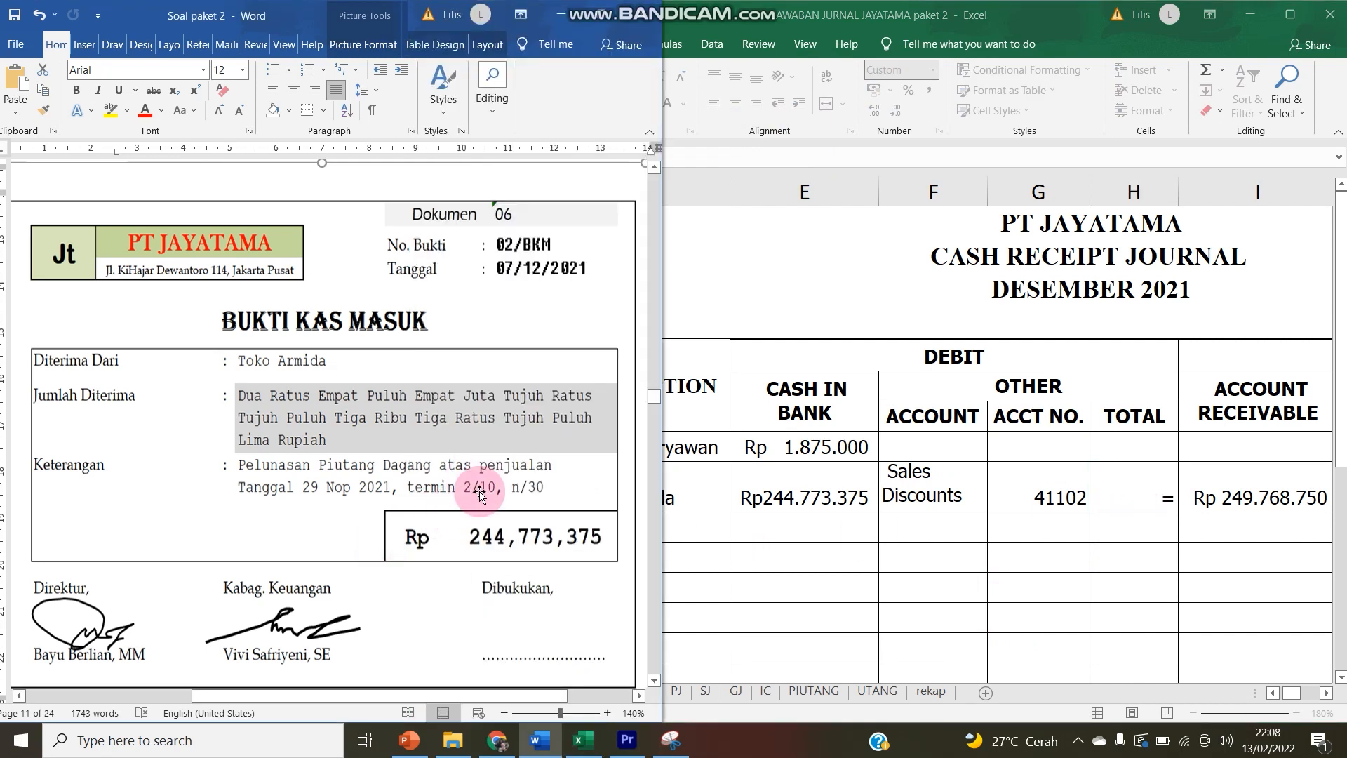
pyautogui.click(1131, 484)
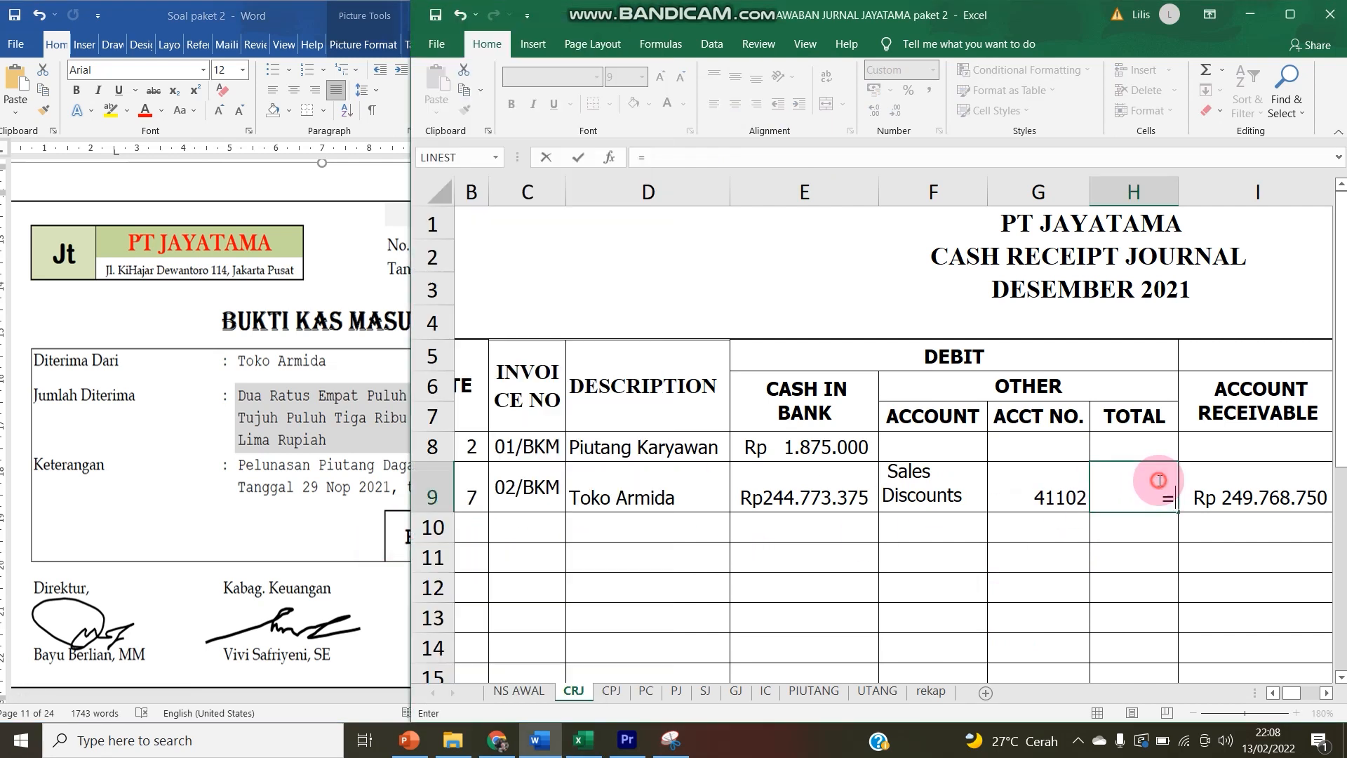
pyautogui.click(1238, 490)
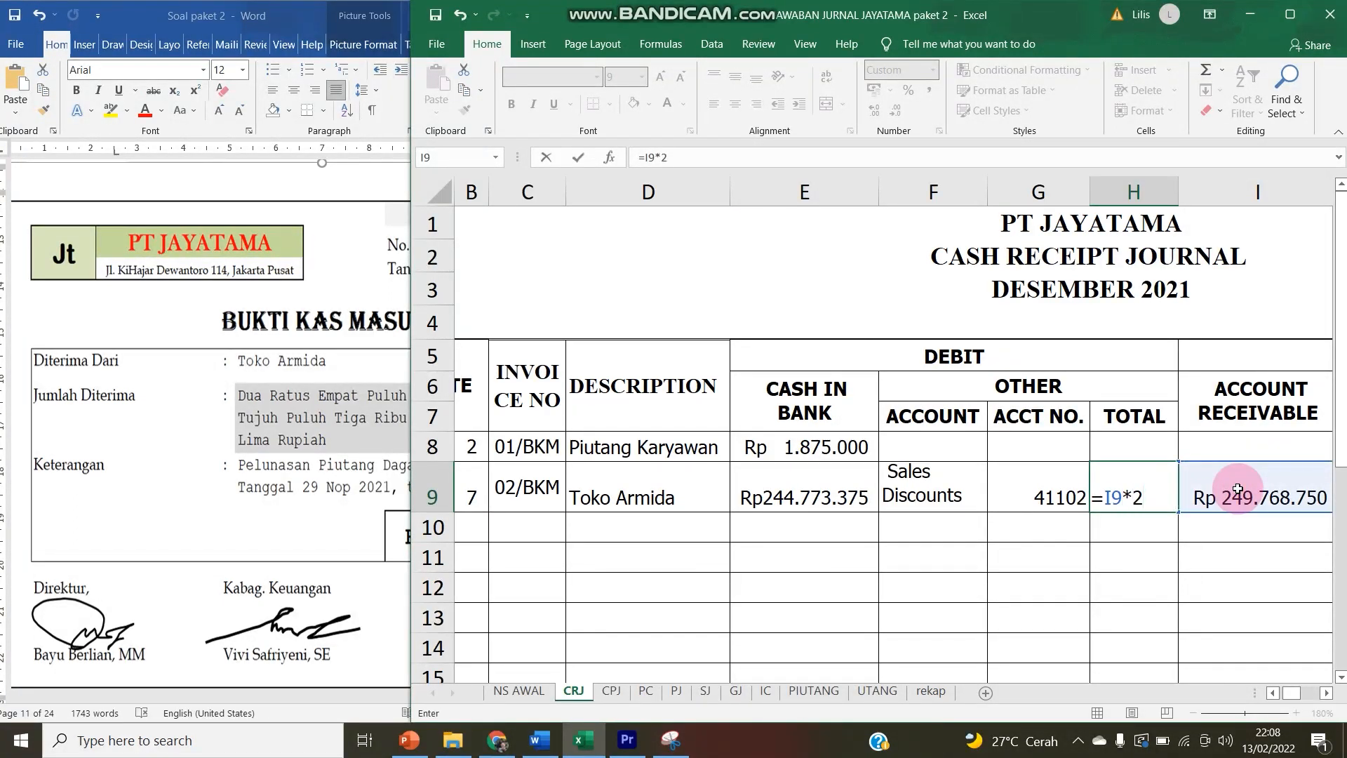
pyautogui.write('*2%')
pyautogui.press('Return')
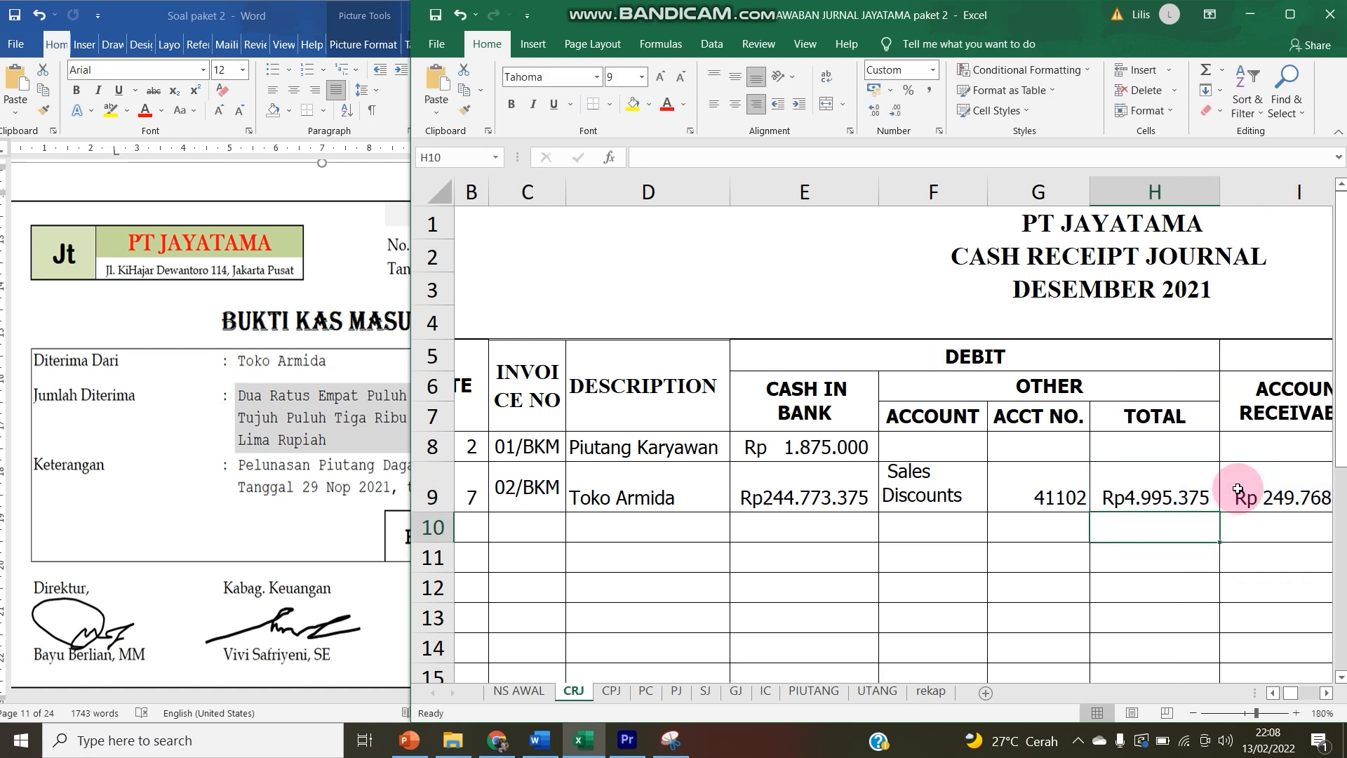
# - Narrow the debit ACCT NO. column and check the combined sum of the row 9 discount and CASH IN BANK amounts
pyautogui.moveTo(1090, 191); pyautogui.dragTo(1063, 193)
pyautogui.click(1125, 501)
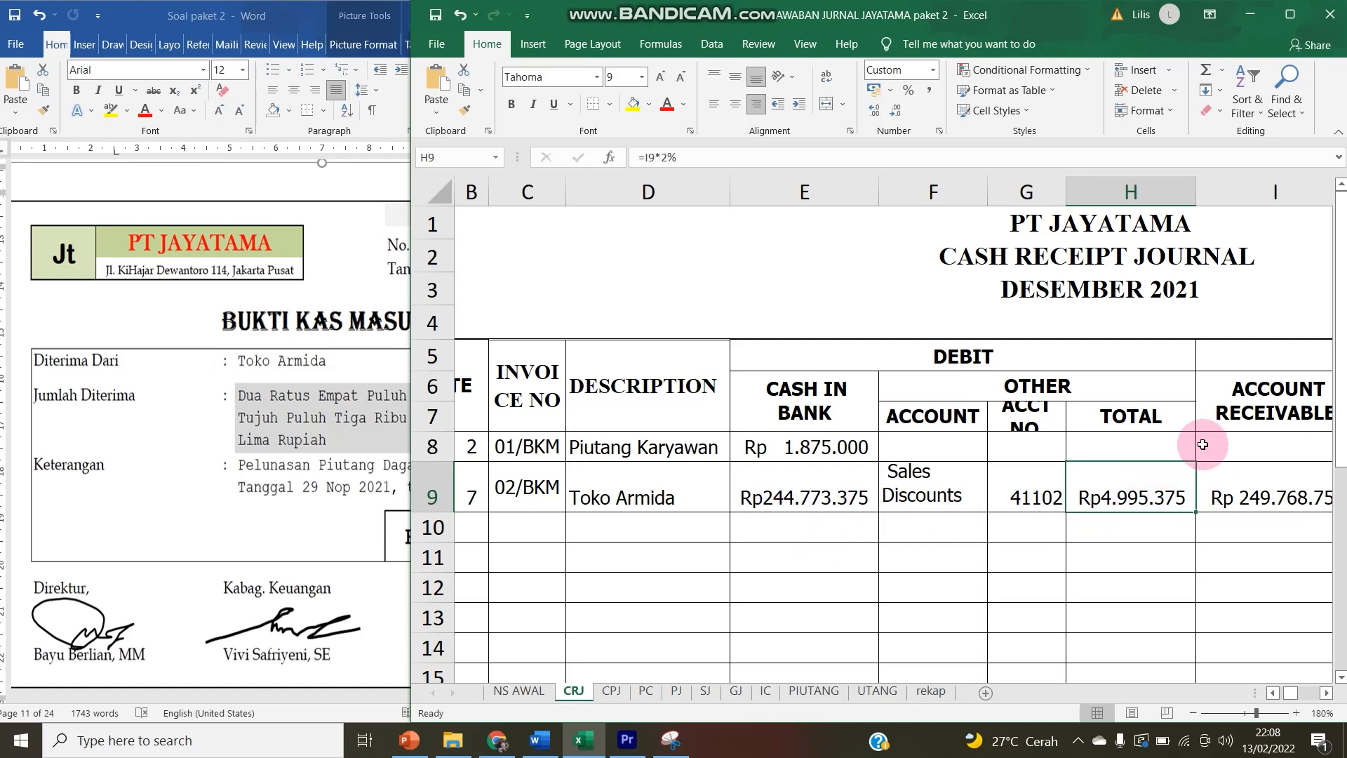
pyautogui.keyDown('ctrl'); pyautogui.click(798, 498); pyautogui.keyUp('ctrl')
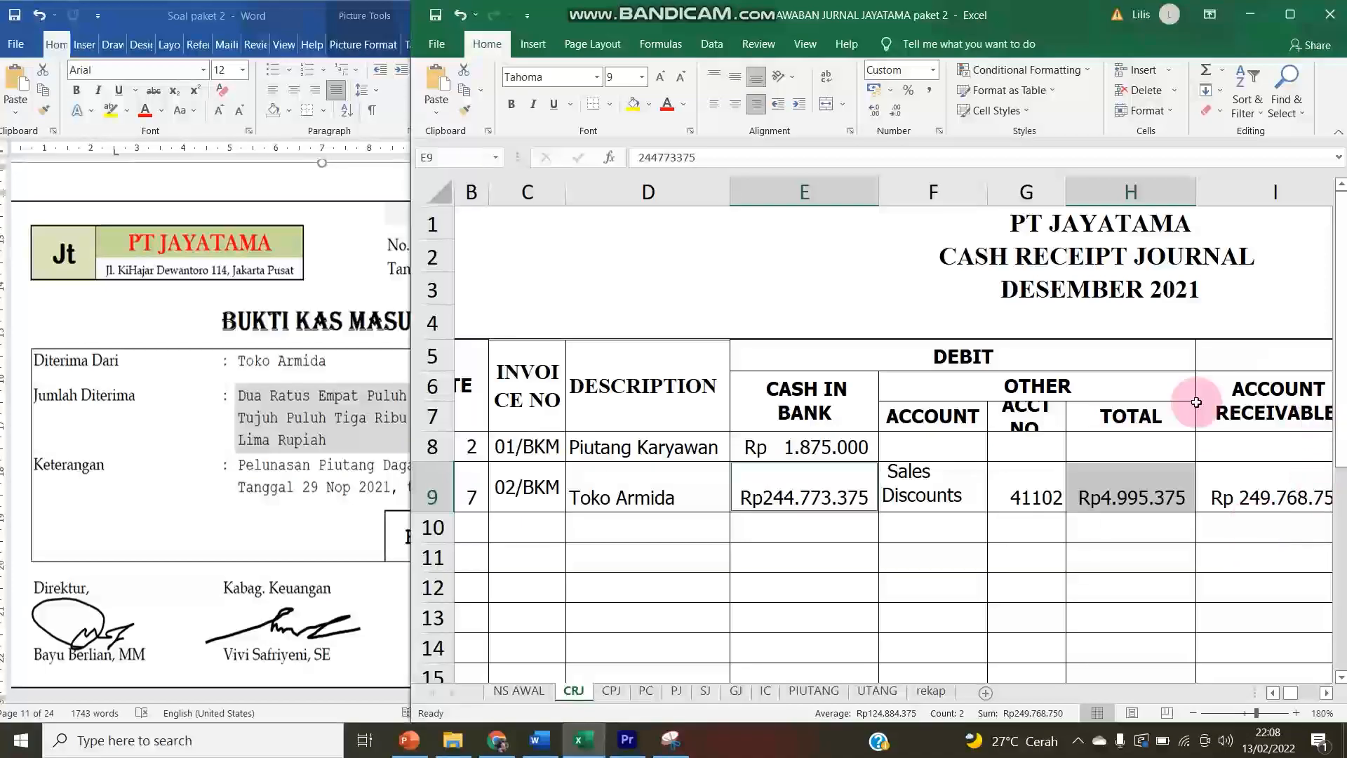
# - Fill the ACCOUNT RECEIVABLE heading of the cash receipt journal with yellow
pyautogui.click(1232, 493)
pyautogui.click(1251, 393)
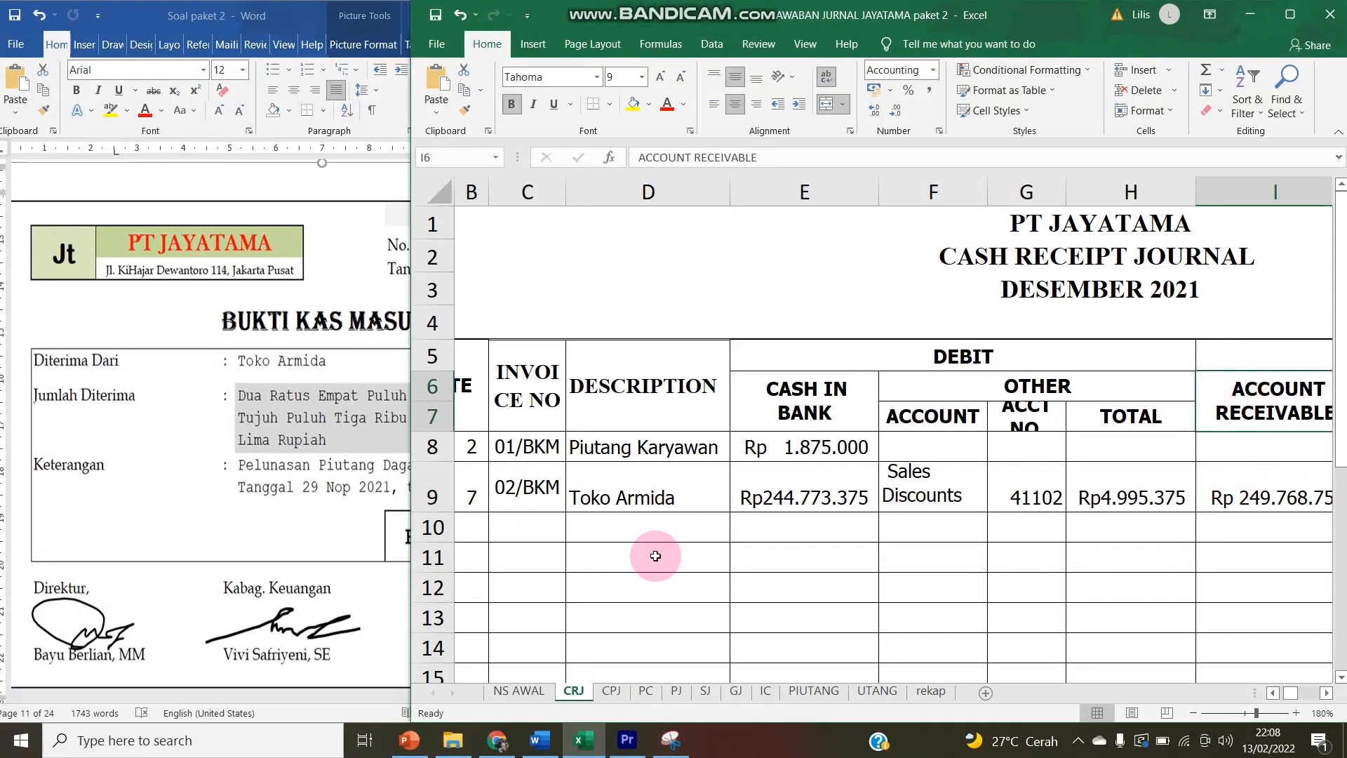
pyautogui.click(633, 107)
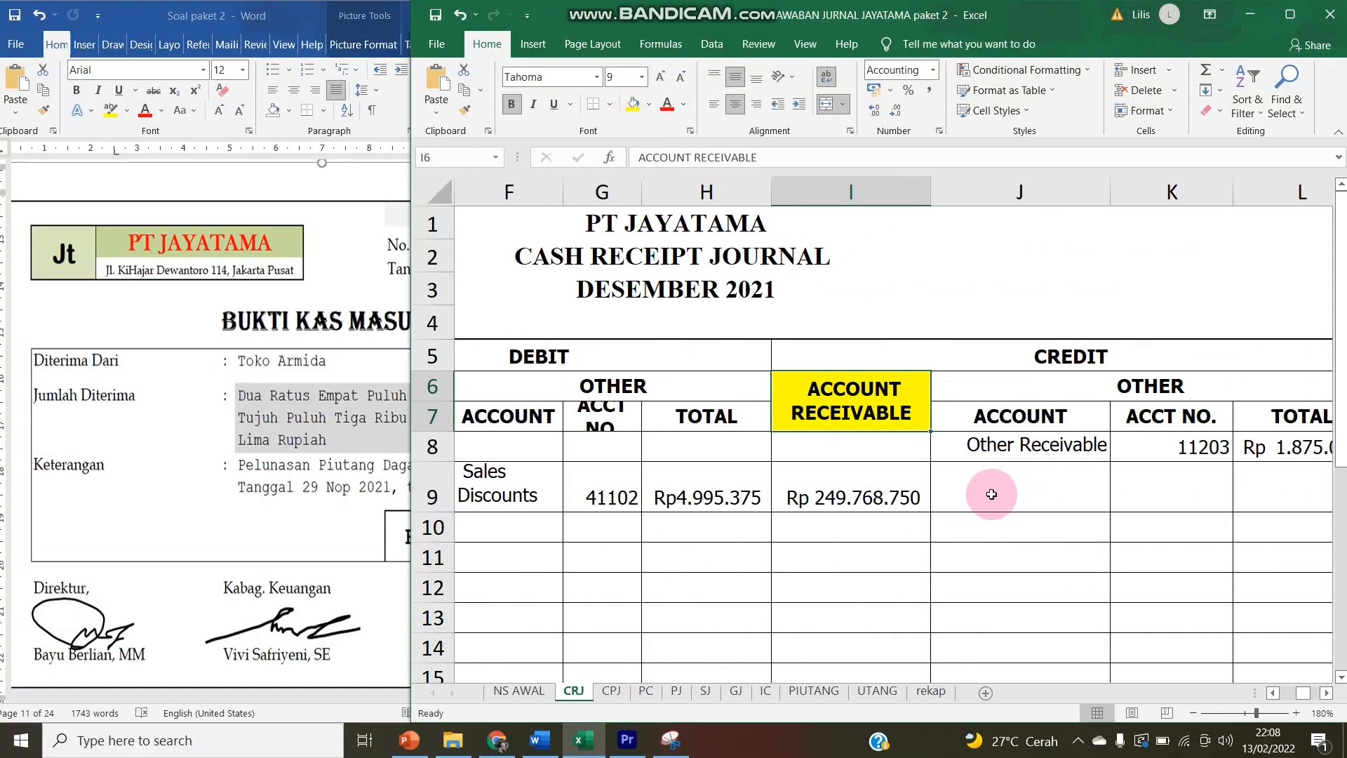
# - In Toko Armida's ledger on the PIUTANG sheet, fill row 10 with day 7, description Pelunasan and reference CRJ-1
pyautogui.click(830, 495)
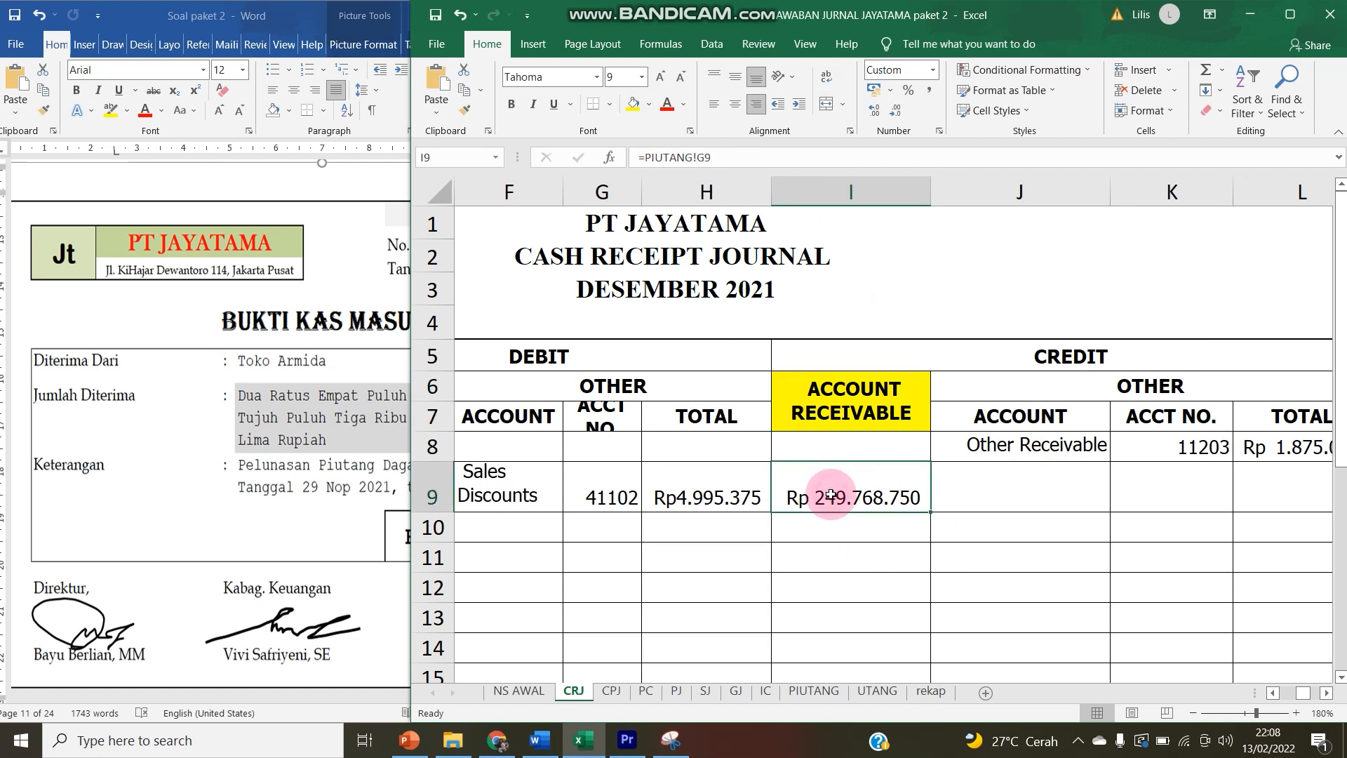
pyautogui.click(812, 691)
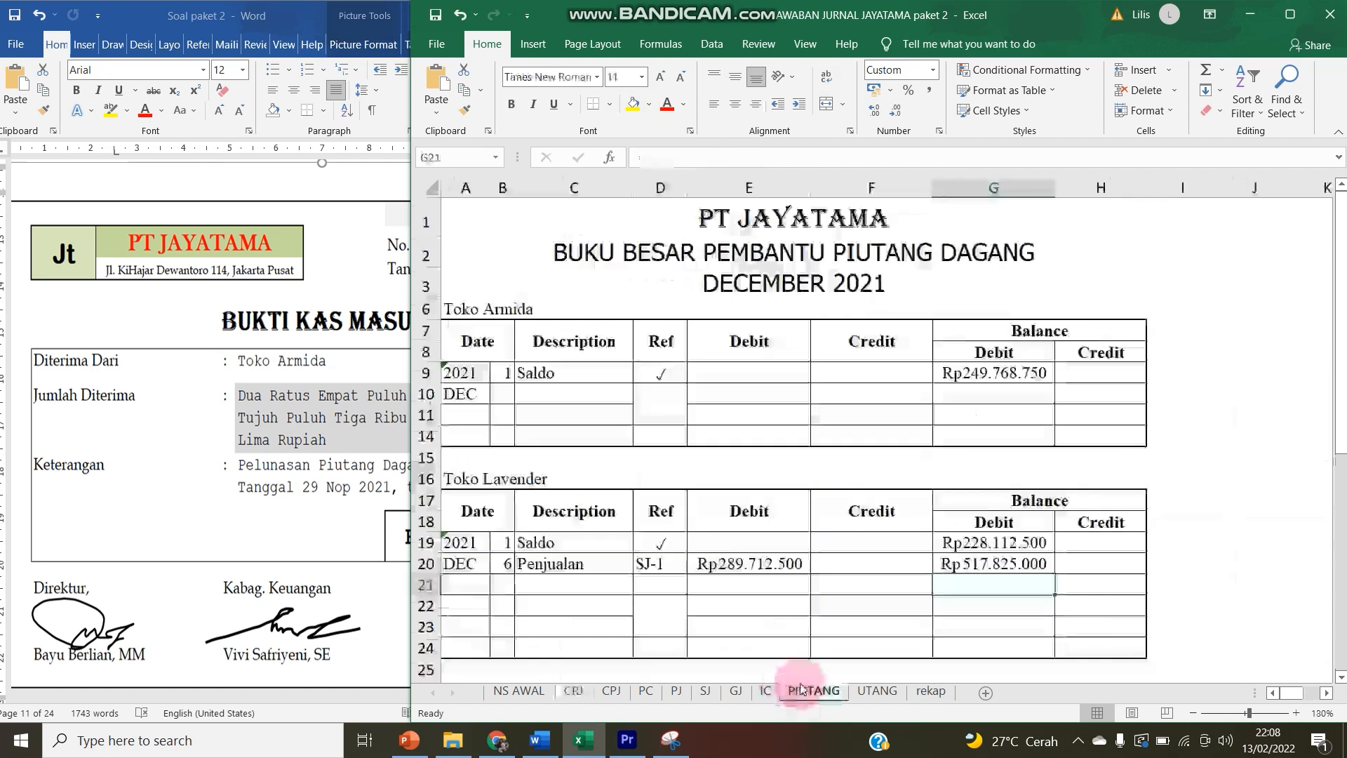
pyautogui.click(260, 375)
pyautogui.click(804, 373)
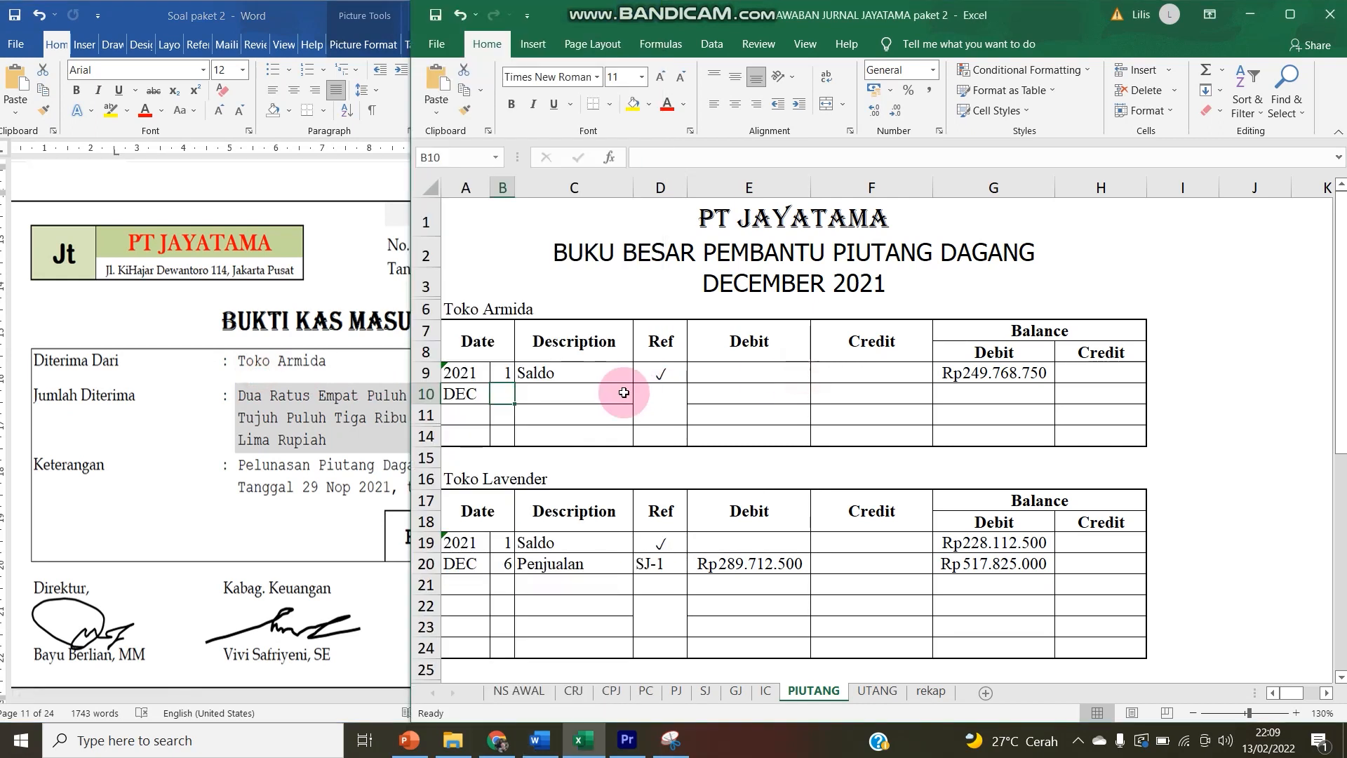
pyautogui.click(624, 392)
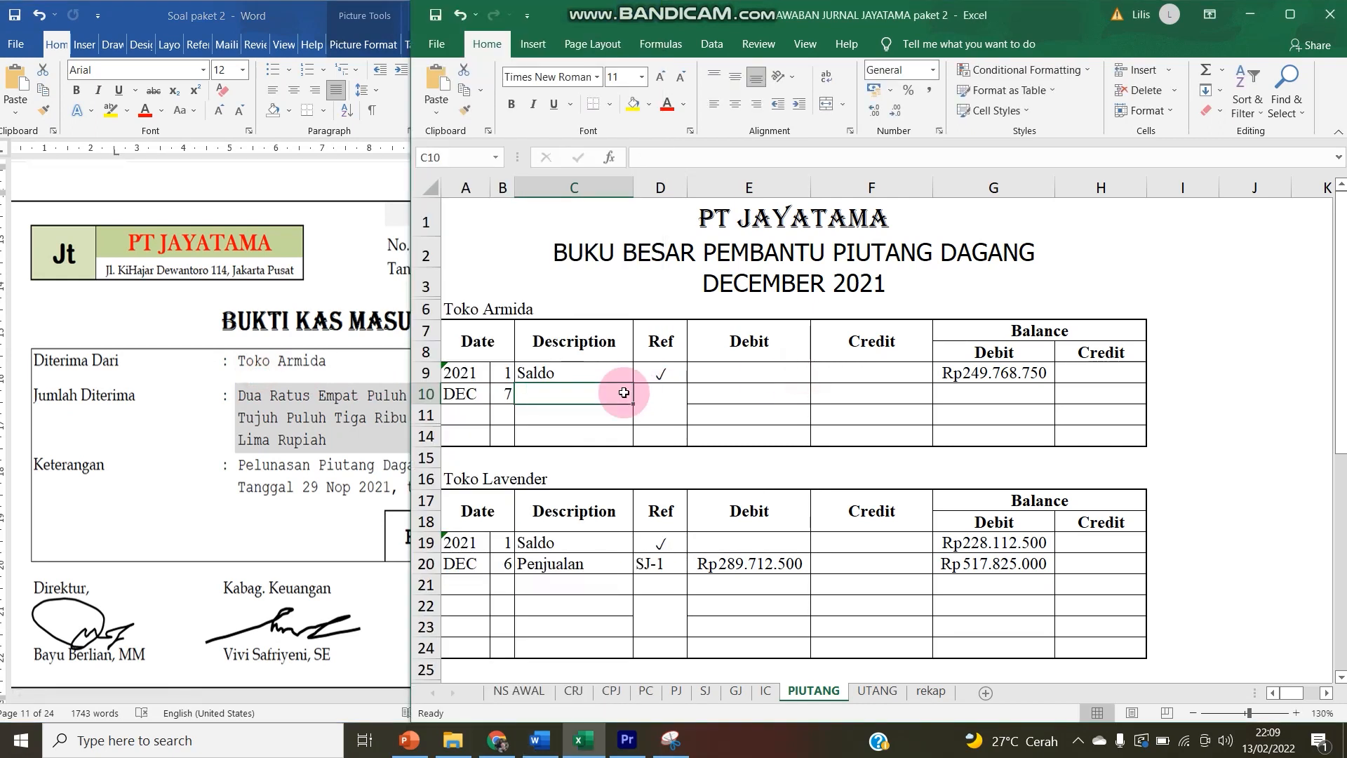
pyautogui.write('Pelunasan')
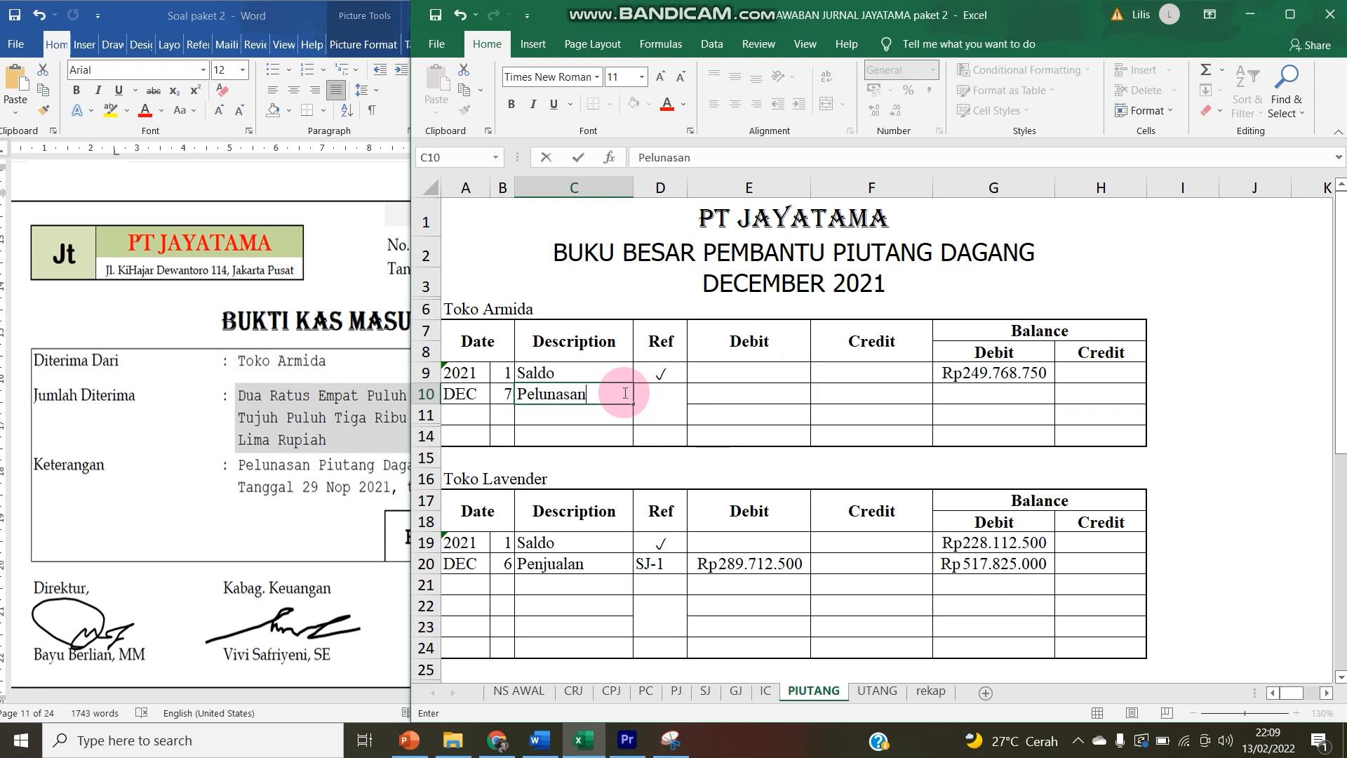
pyautogui.press('Tab')
pyautogui.write('C')
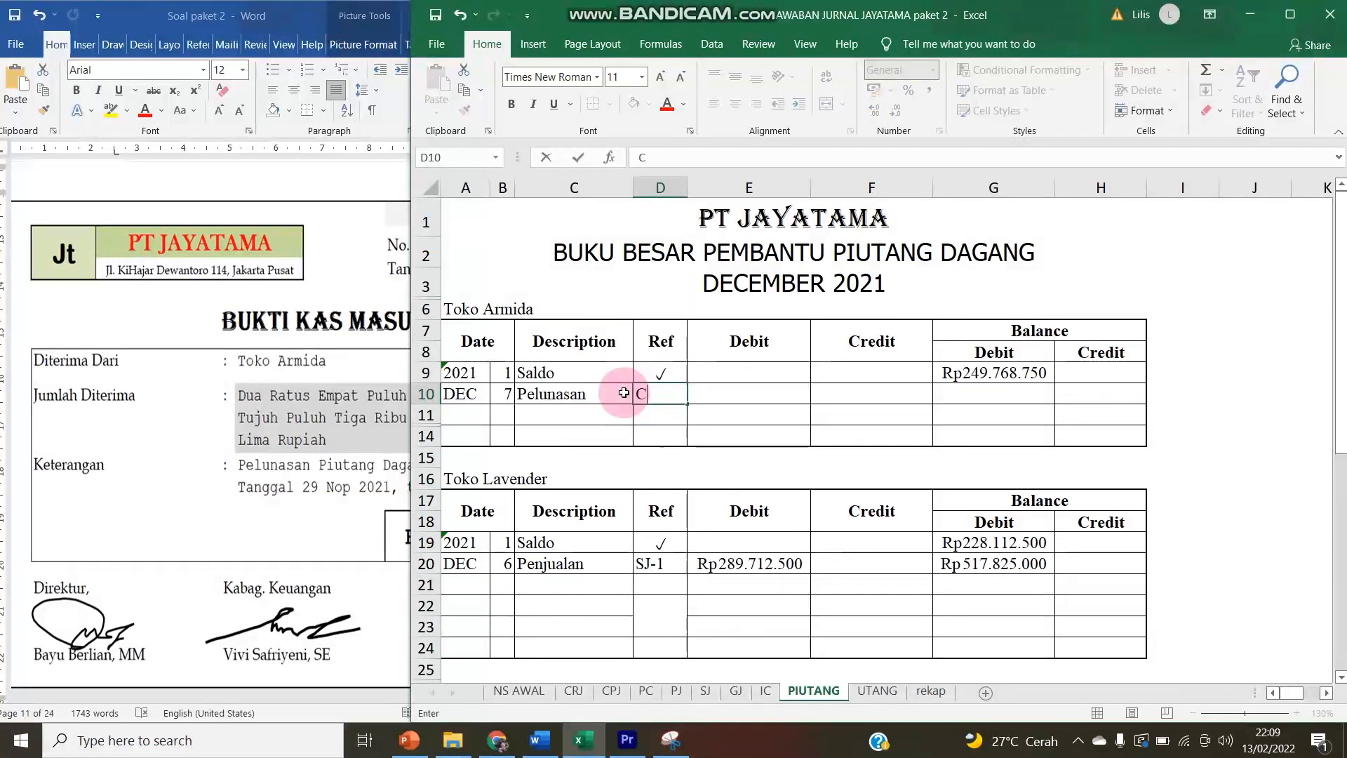
pyautogui.write('RJ-1')
pyautogui.press('Tab')
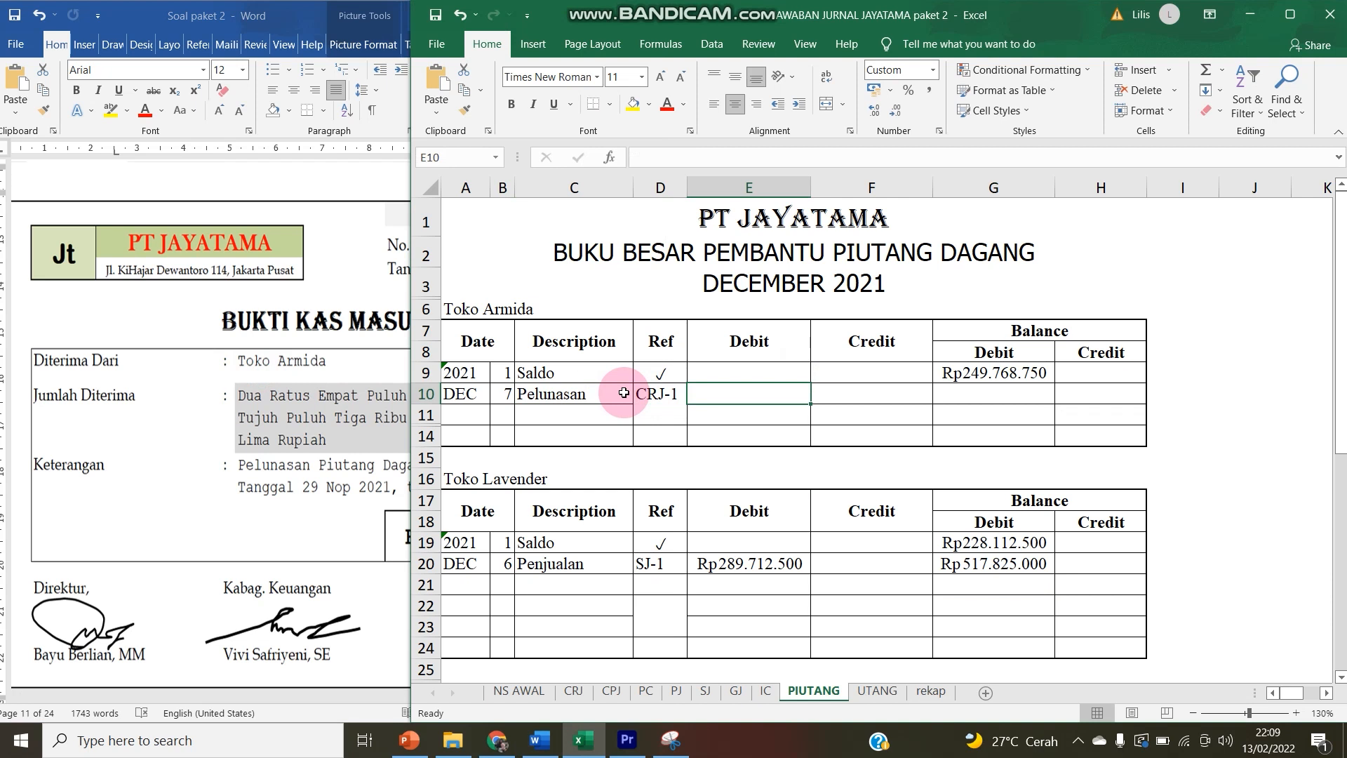
# - Link Toko Armida's row 10 Credit cell to the row 9 ACCOUNT RECEIVABLE amount on the CRJ sheet
pyautogui.press('Tab')
pyautogui.write('=')
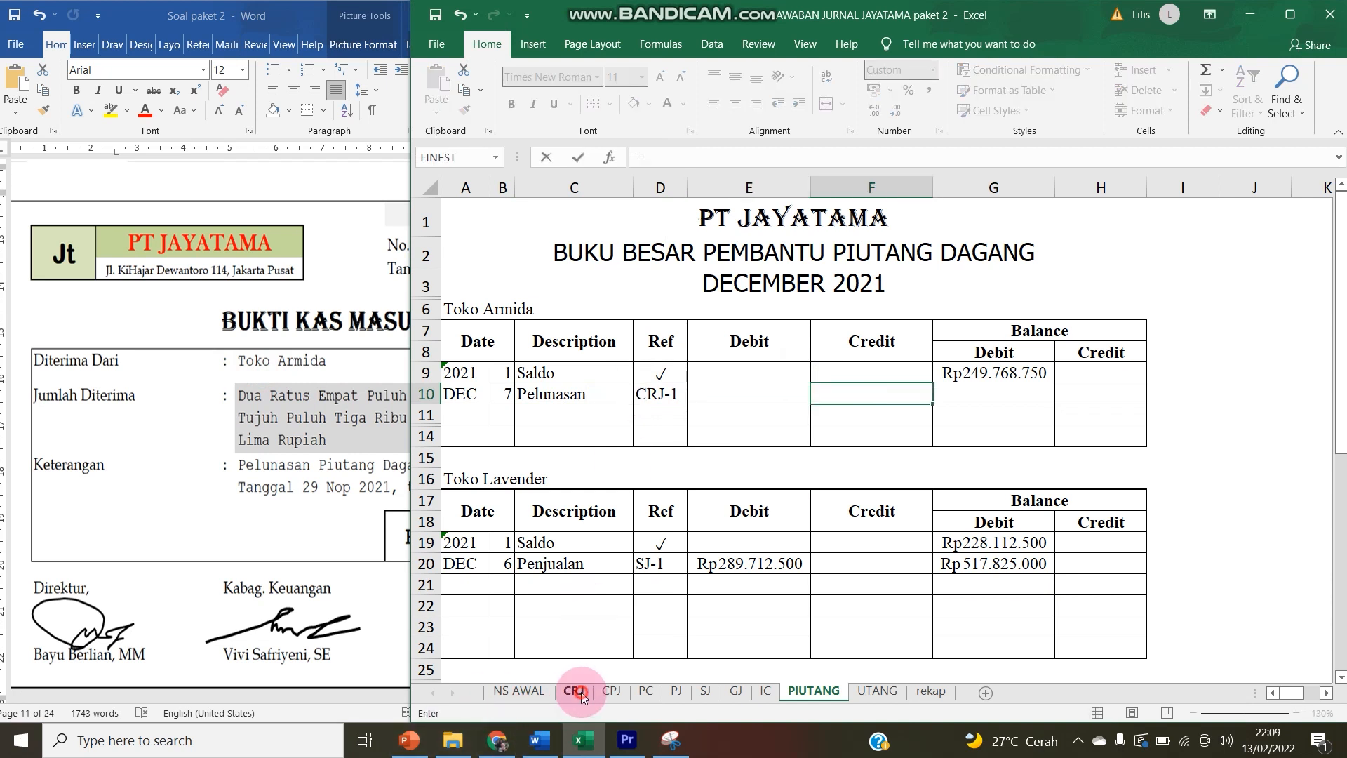
pyautogui.click(574, 692)
pyautogui.click(844, 499)
pyautogui.press('Return')
# - Calculate Toko Armida's row 10 debit balance in G10 as the previous balance minus the credit, =G9-F10
pyautogui.press('Up')
pyautogui.press('Right')
pyautogui.press('Right')
pyautogui.press('Right')
pyautogui.press('Right')
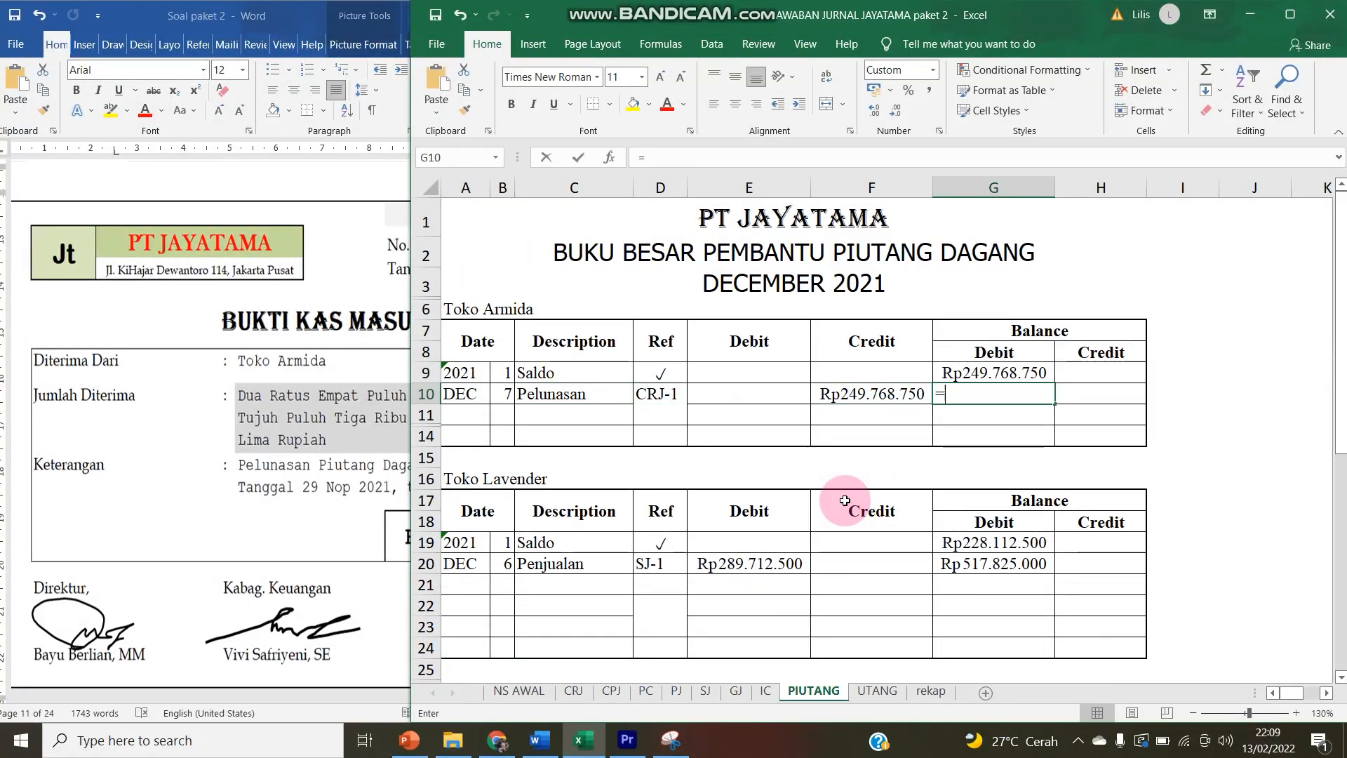
pyautogui.write('=')
pyautogui.press('Up')
pyautogui.write('-')
pyautogui.press('Left')
pyautogui.press('Return')
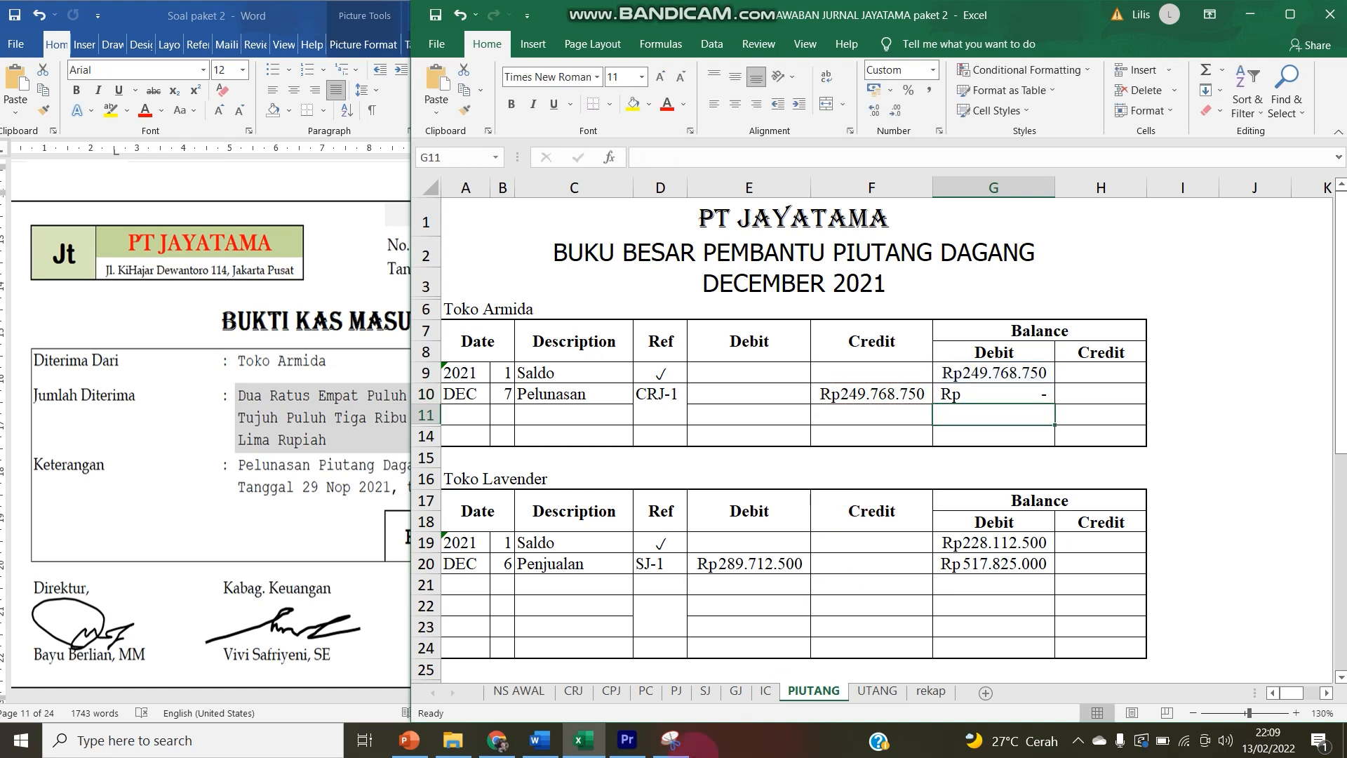
# - Return to the CRJ sheet and narrow the Excel window to expose more of the Word receipt
pyautogui.click(577, 693)
pyautogui.click(254, 622)
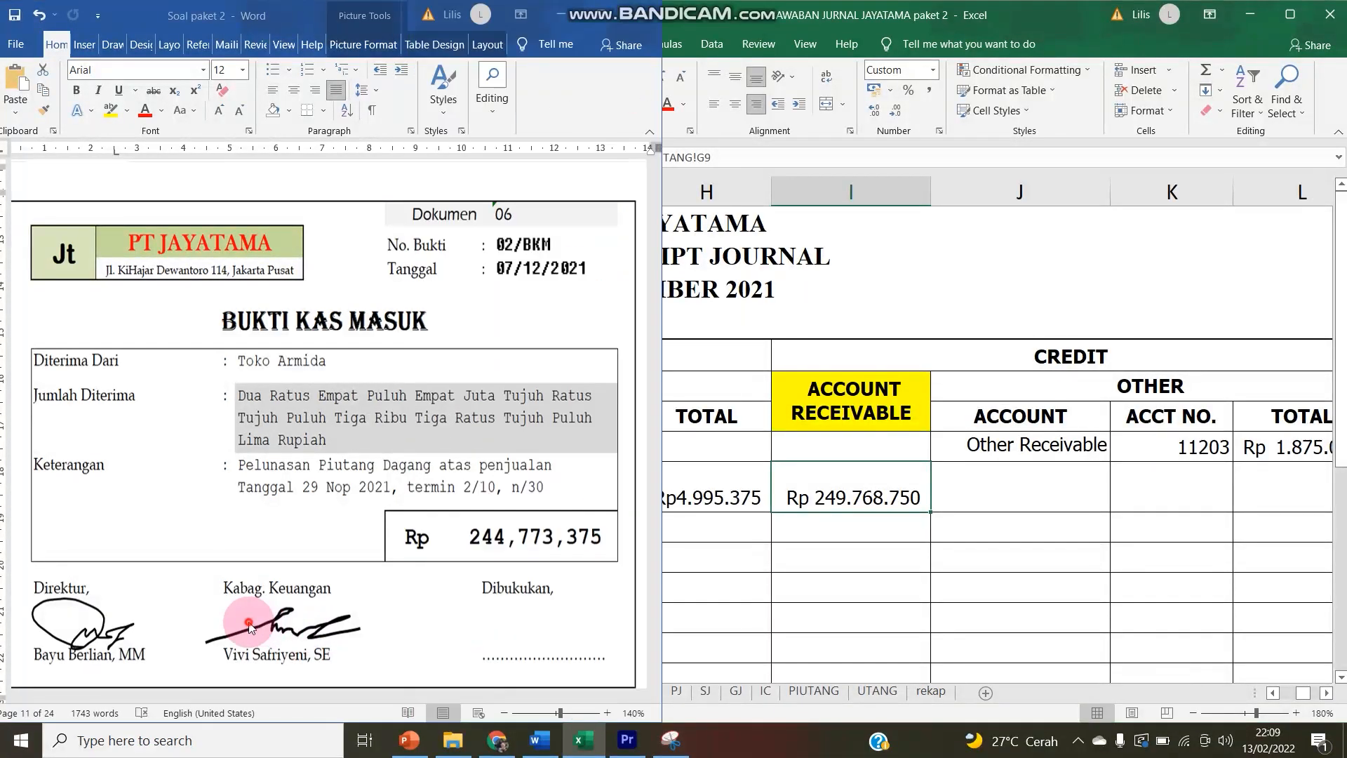
pyautogui.click(789, 506)
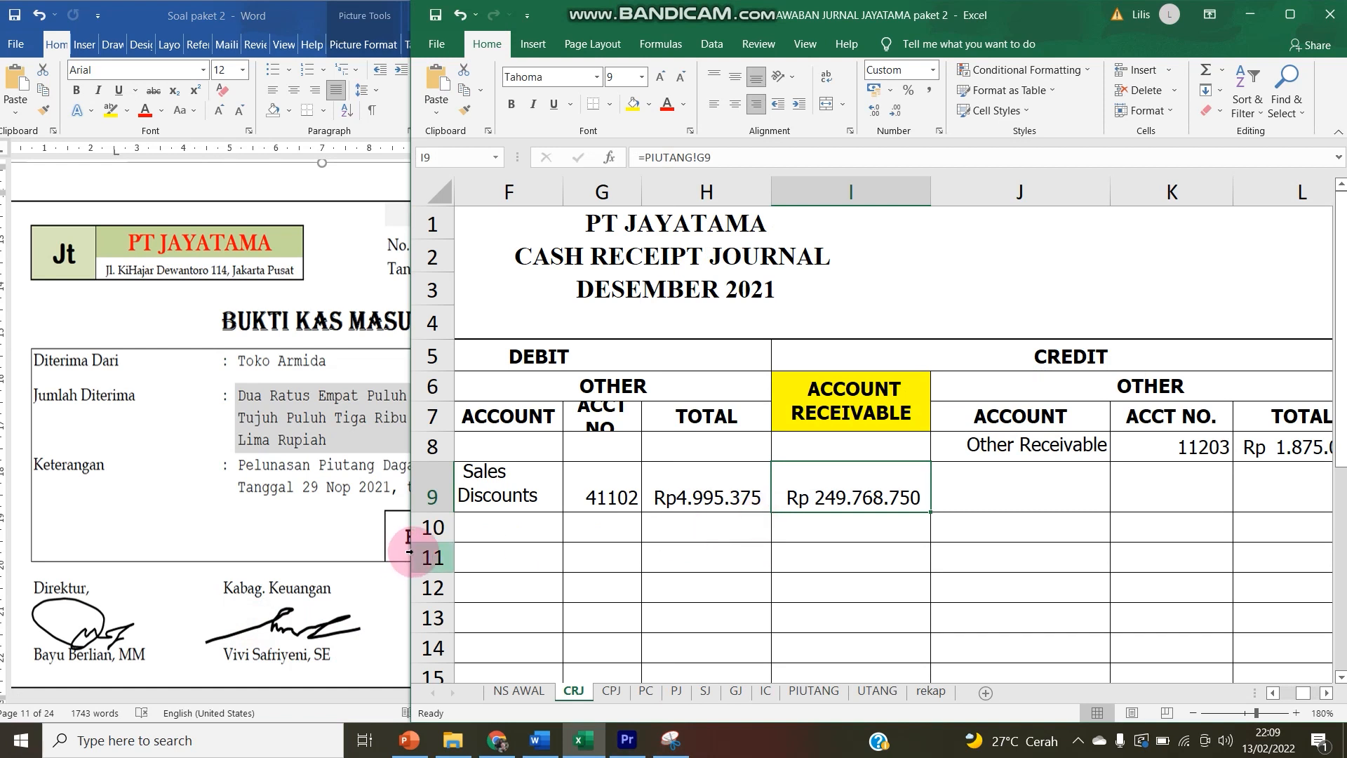
pyautogui.moveTo(408, 548); pyautogui.dragTo(546, 548)
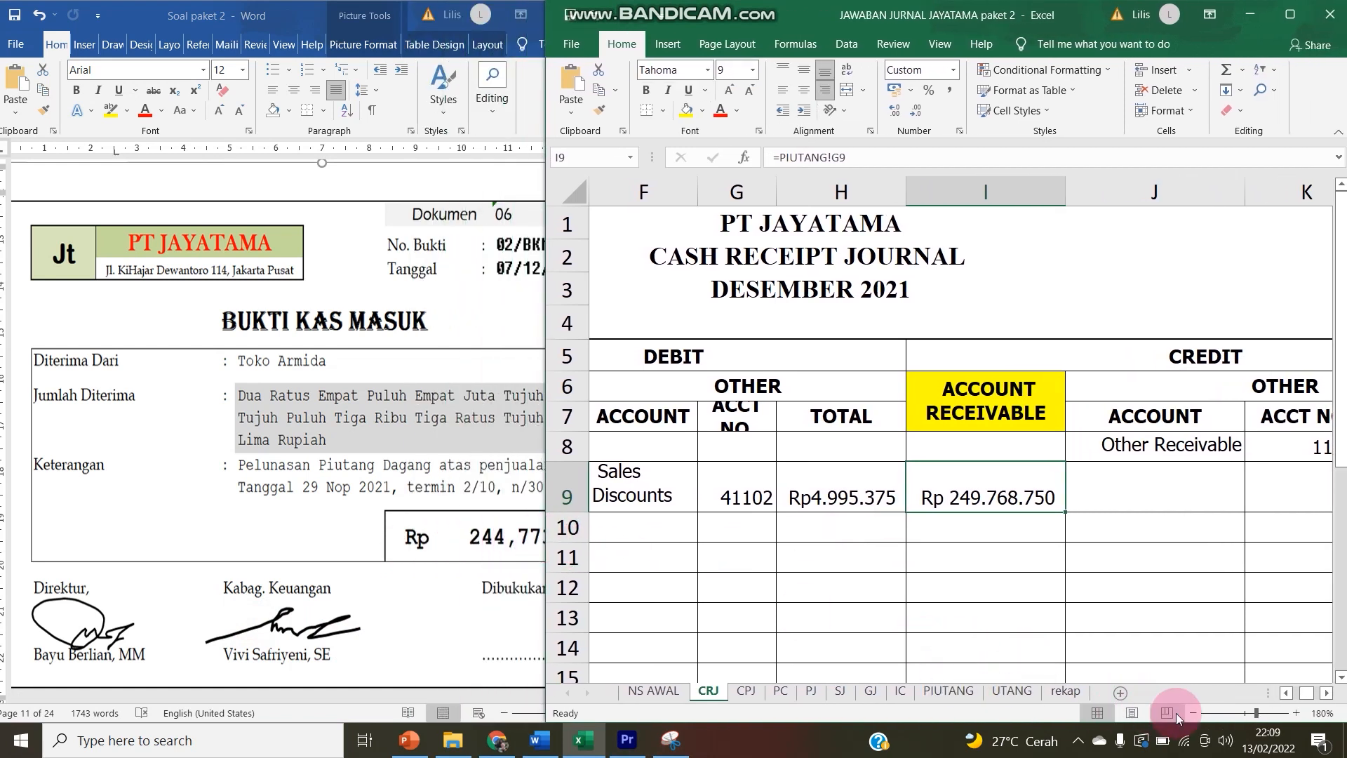
pyautogui.click(1286, 694)
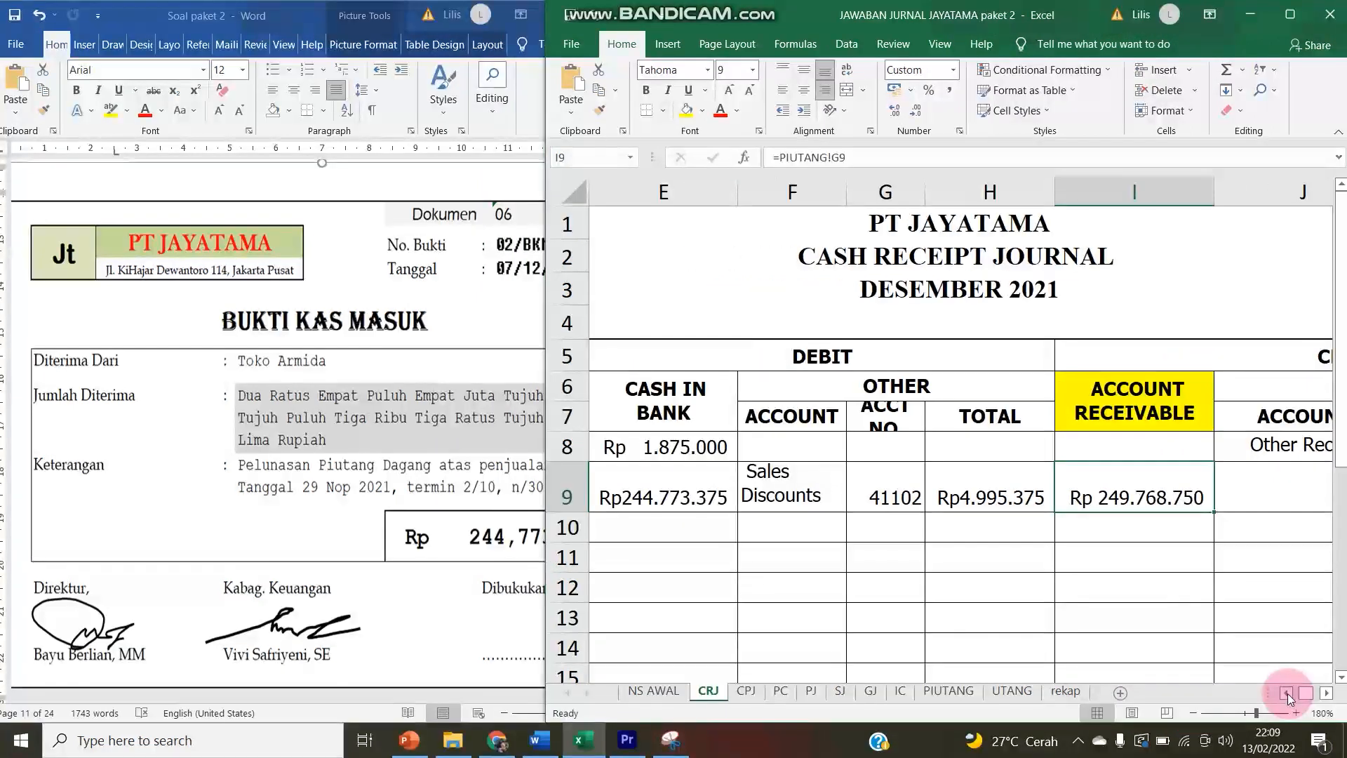
# - Review receipt 02/BKM once more, and go on to Dokumen 07, the credit note for Toko Lavender, in Word
pyautogui.click(250, 532)
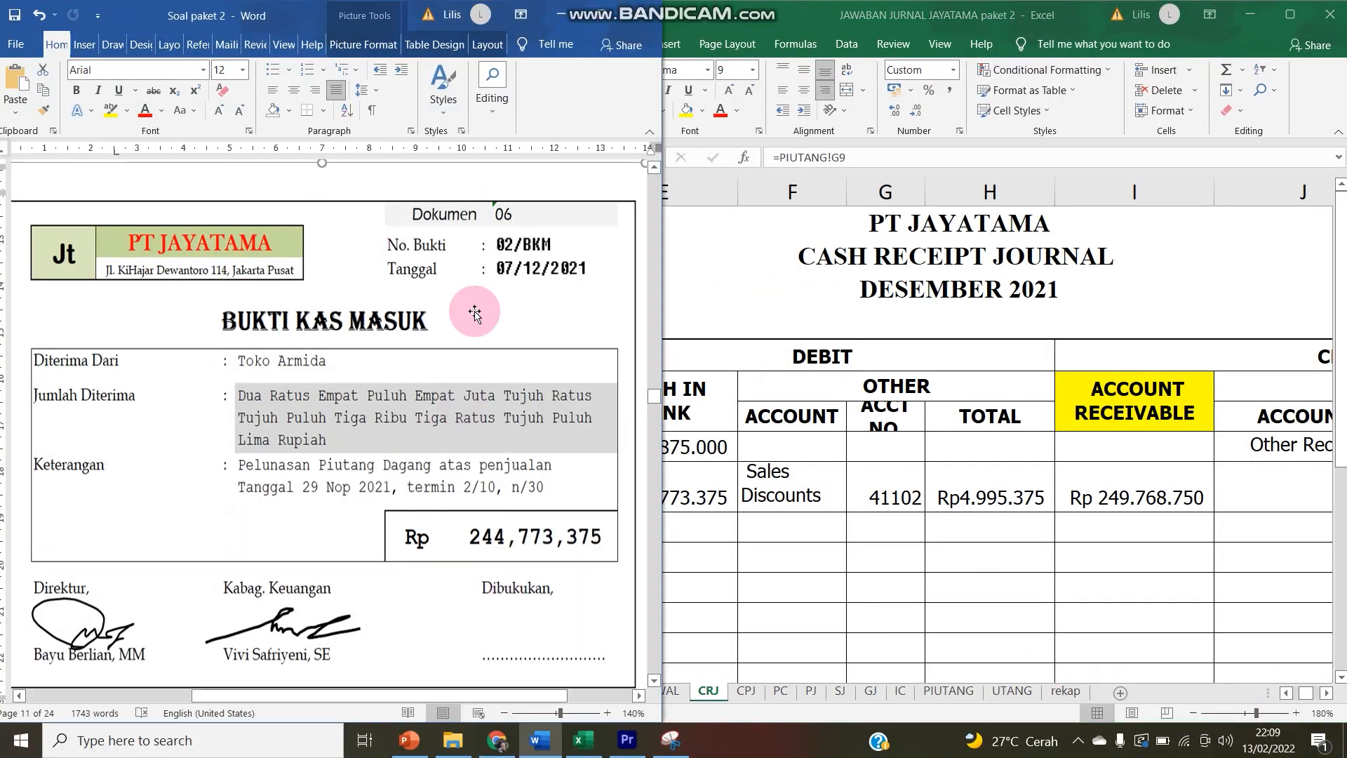
pyautogui.click(776, 473)
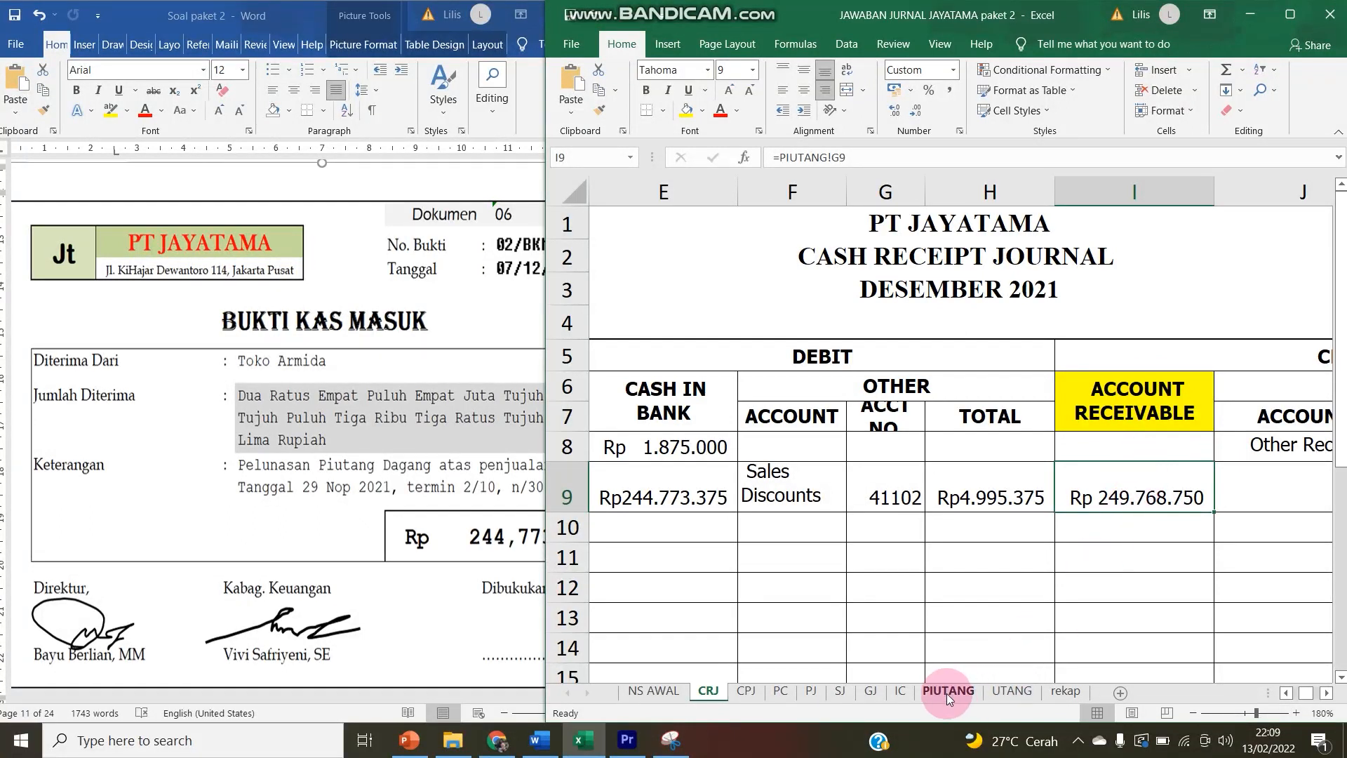
pyautogui.click(315, 439)
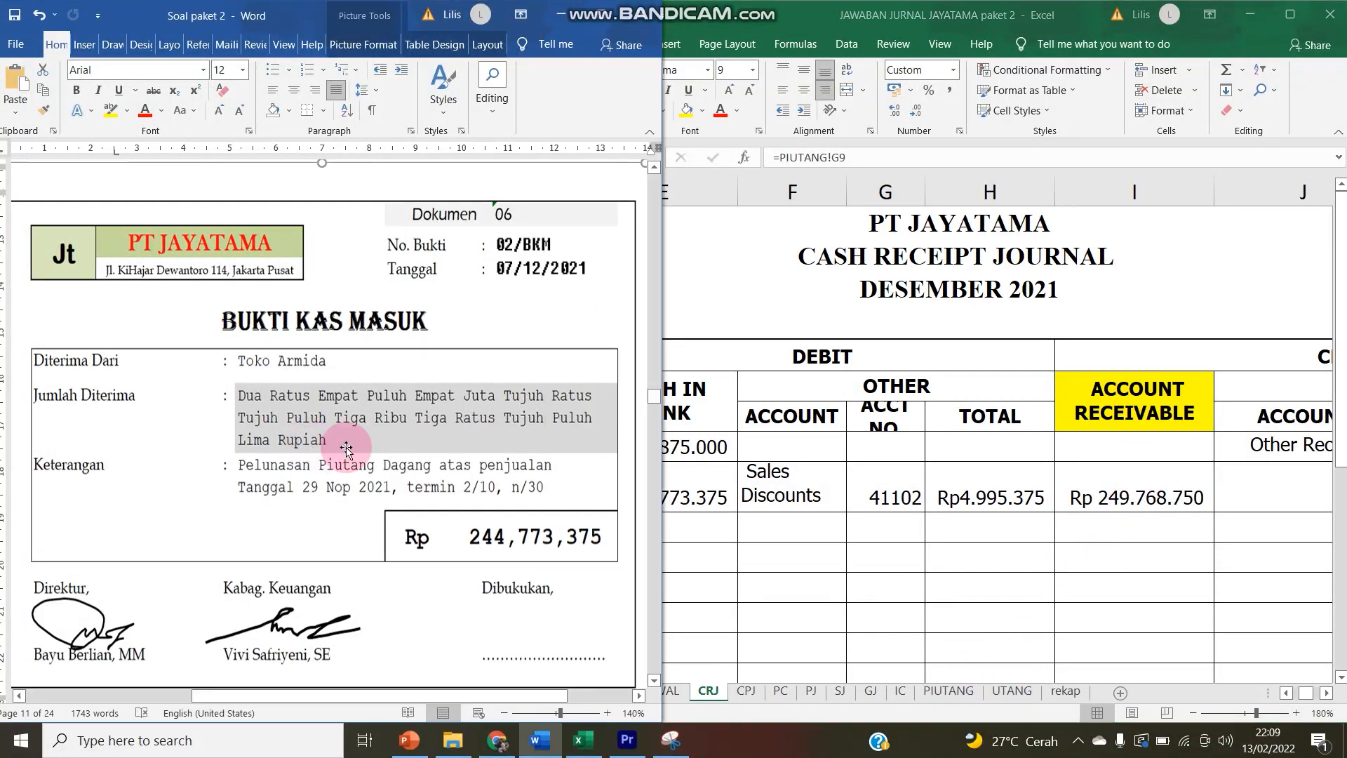
pyautogui.scroll(-3, 346, 449)
pyautogui.scroll(-10, 346, 449)
pyautogui.scroll(3, 346, 449)
pyautogui.scroll(-2, 346, 449)
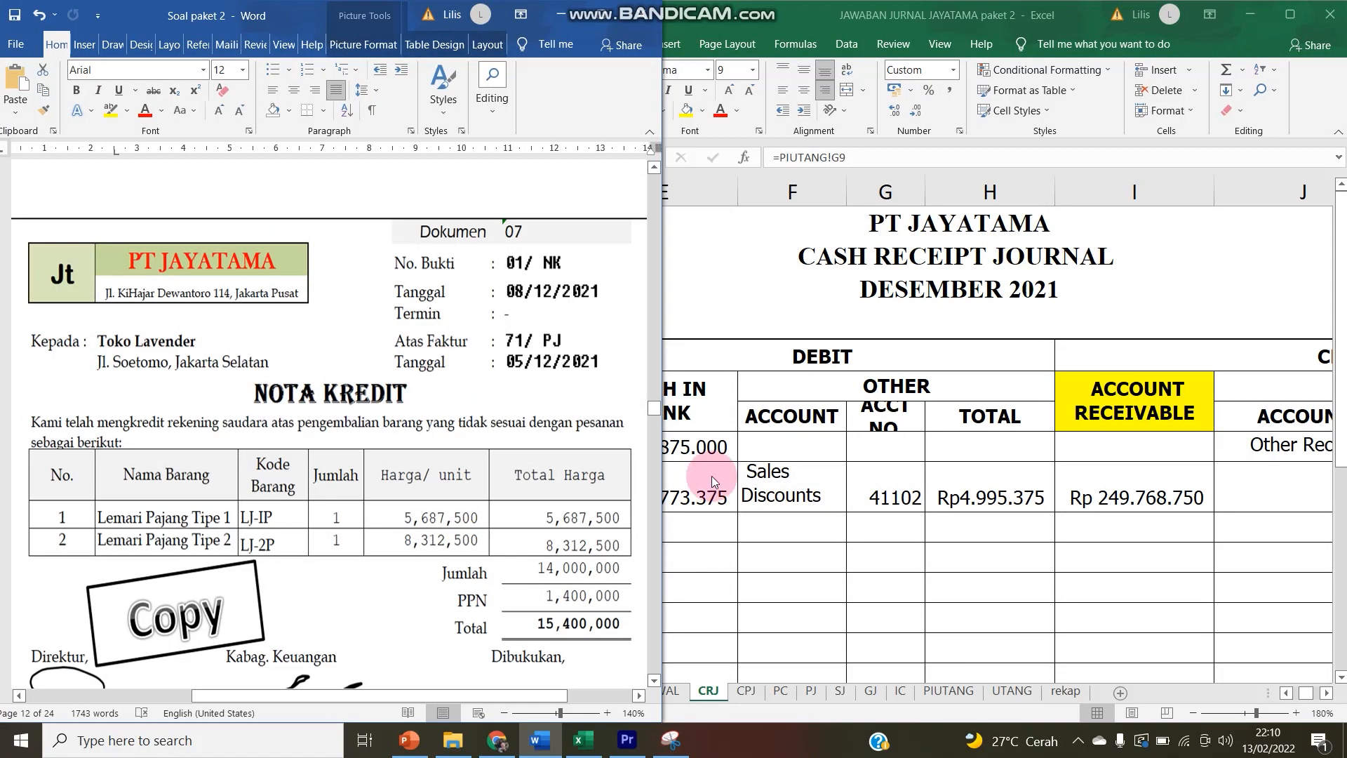
# - Examine the 71/PJ sale to Toko Lavender in the sales journal against the credit note's details
pyautogui.click(825, 470)
pyautogui.click(840, 691)
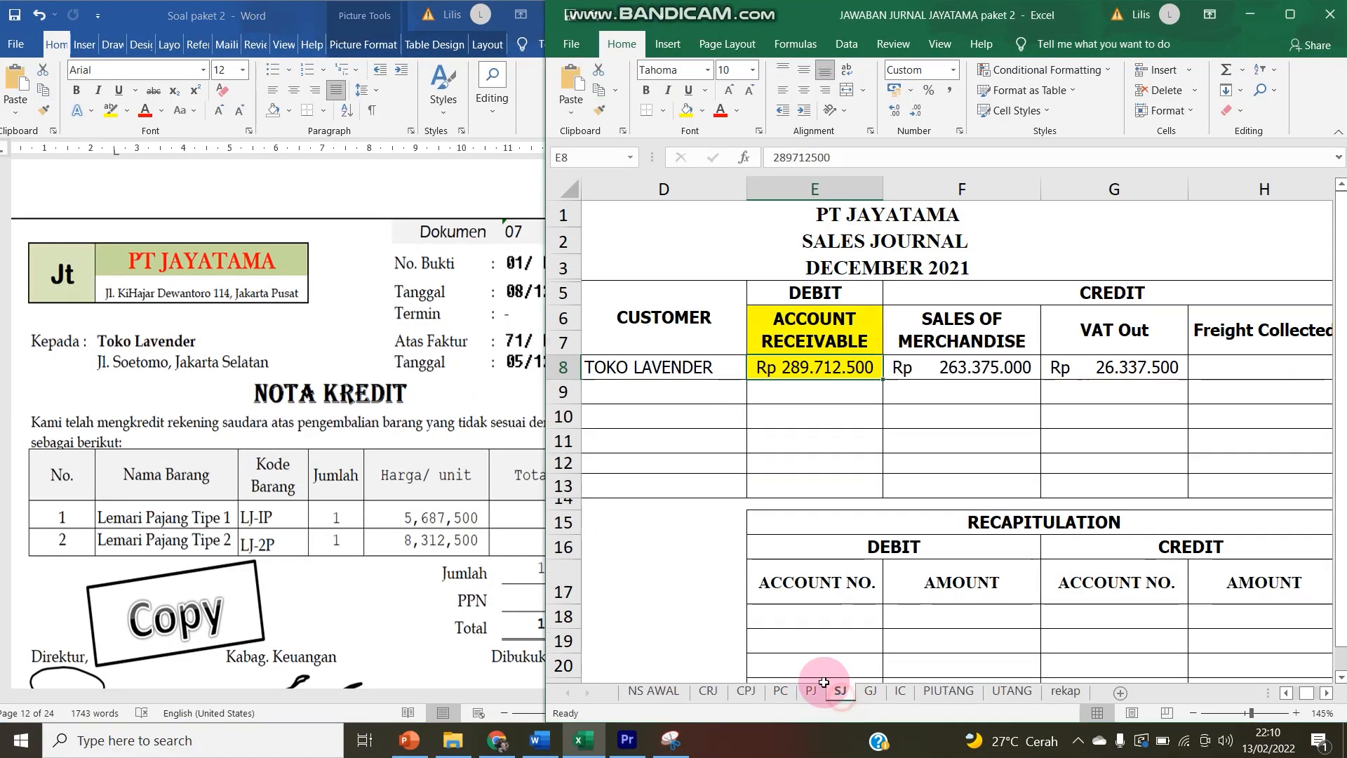
pyautogui.click(650, 418)
pyautogui.hscroll(-3, 631, 414)
pyautogui.click(642, 367)
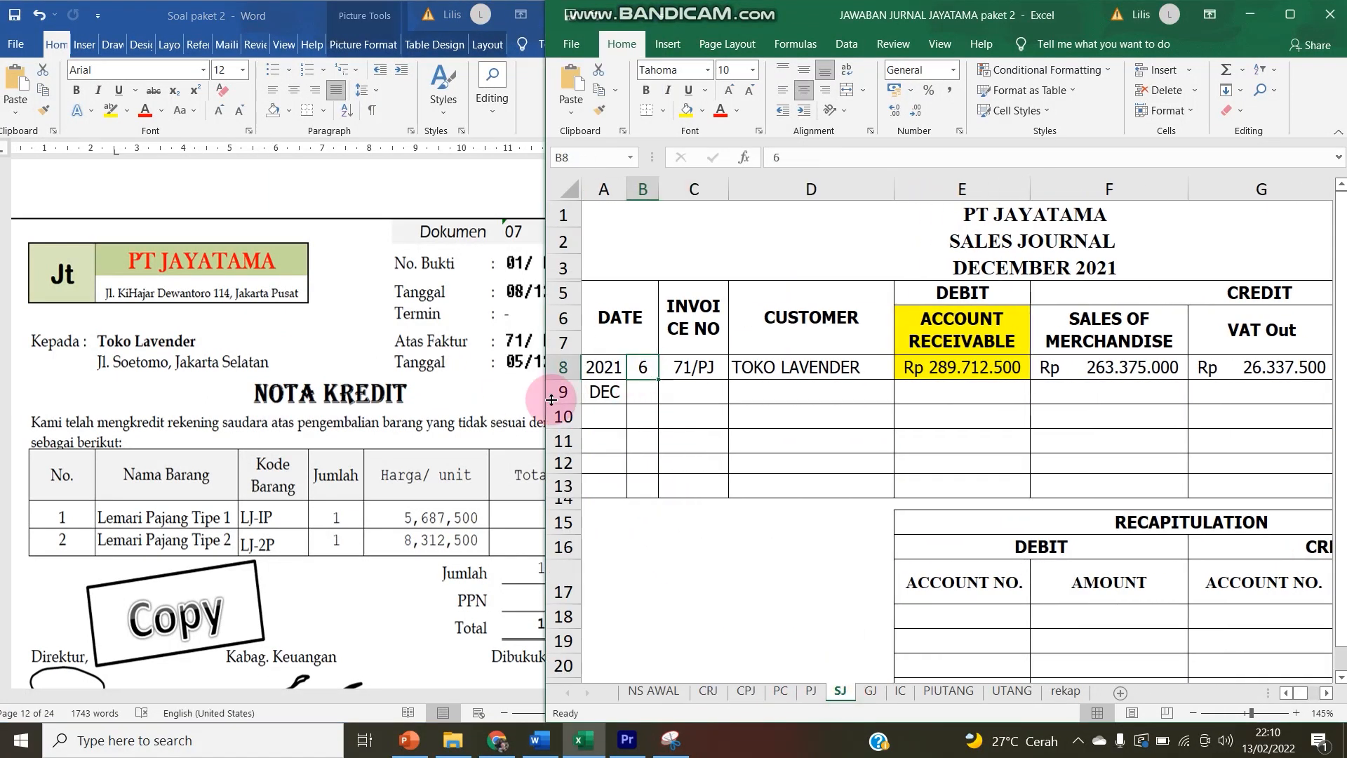
pyautogui.click(247, 366)
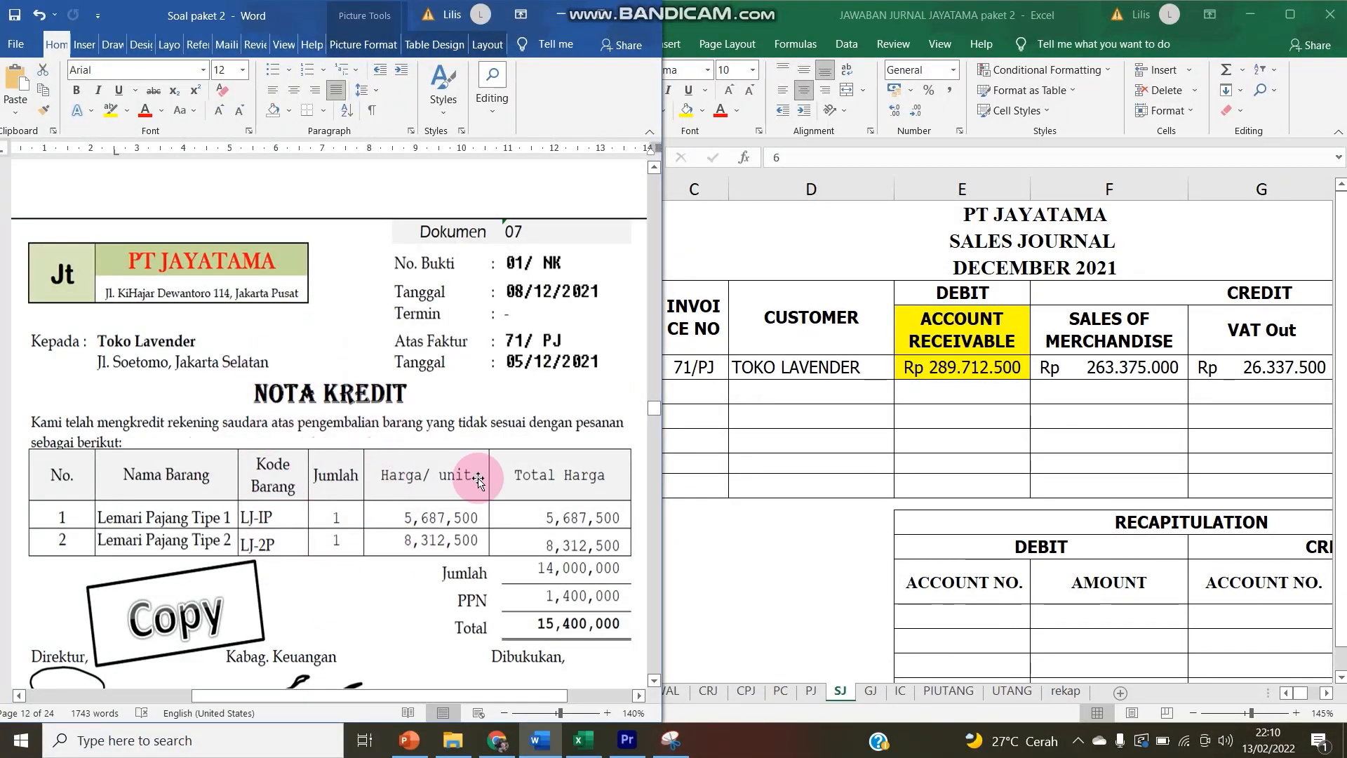
# - Start the credit note's entry in row 10 of the general journal (GJ) with date 8 and document number 01/NK
pyautogui.click(809, 450)
pyautogui.click(868, 692)
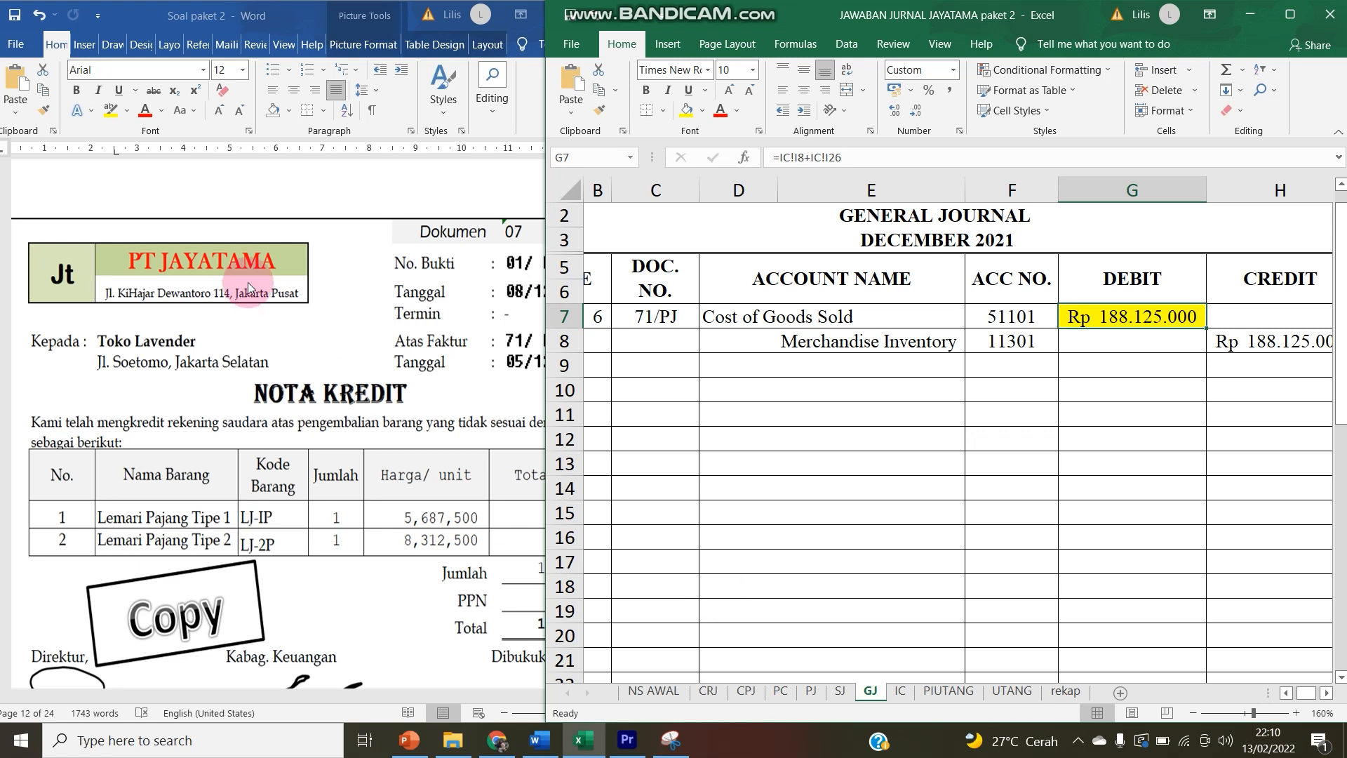
pyautogui.click(598, 386)
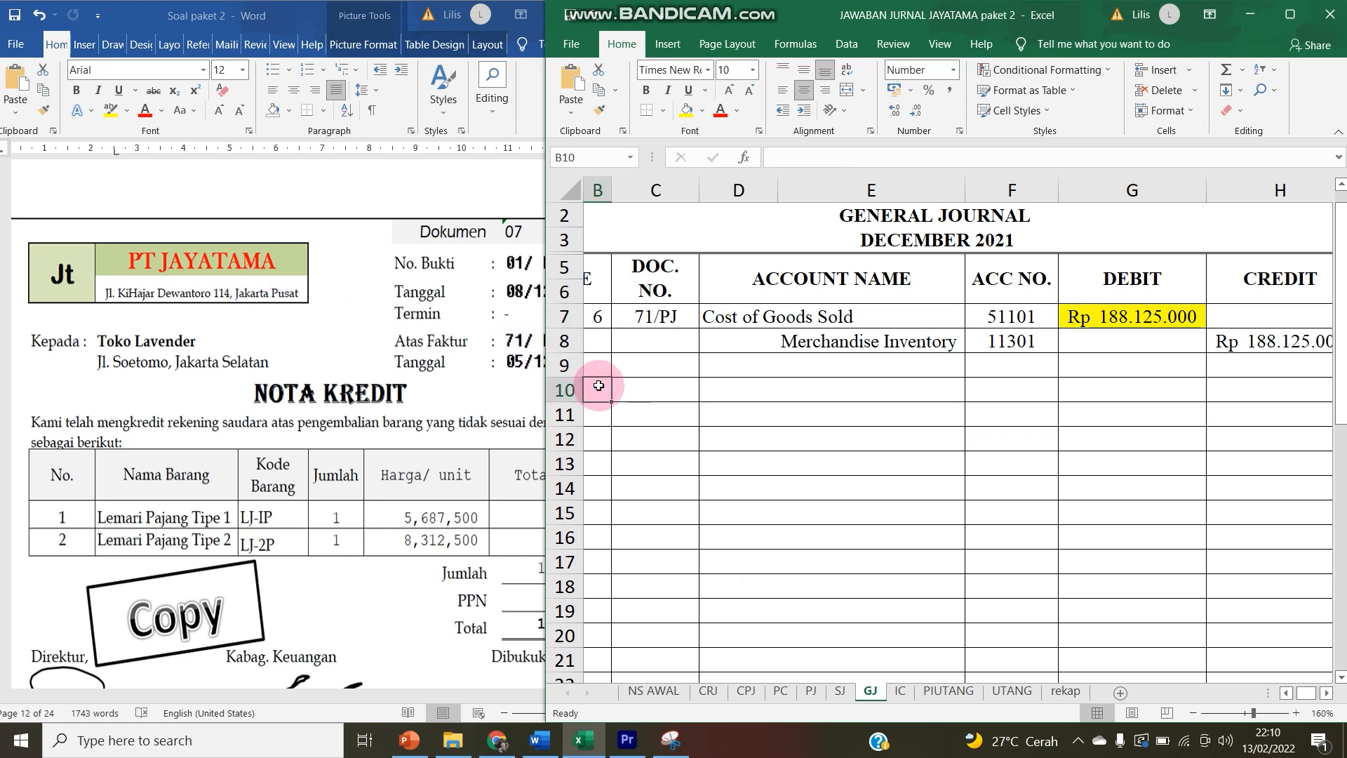
pyautogui.write('8')
pyautogui.press('Tab')
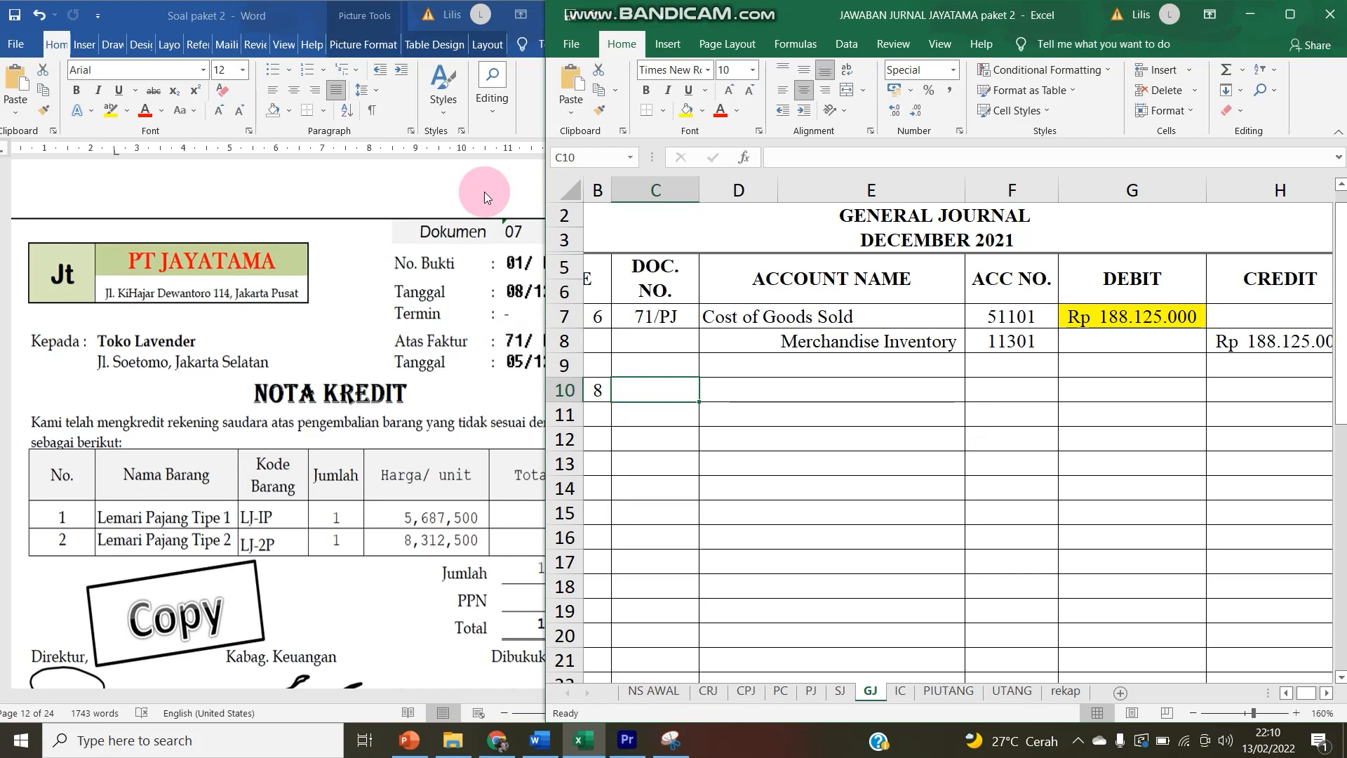
pyautogui.click(526, 246)
pyautogui.click(681, 397)
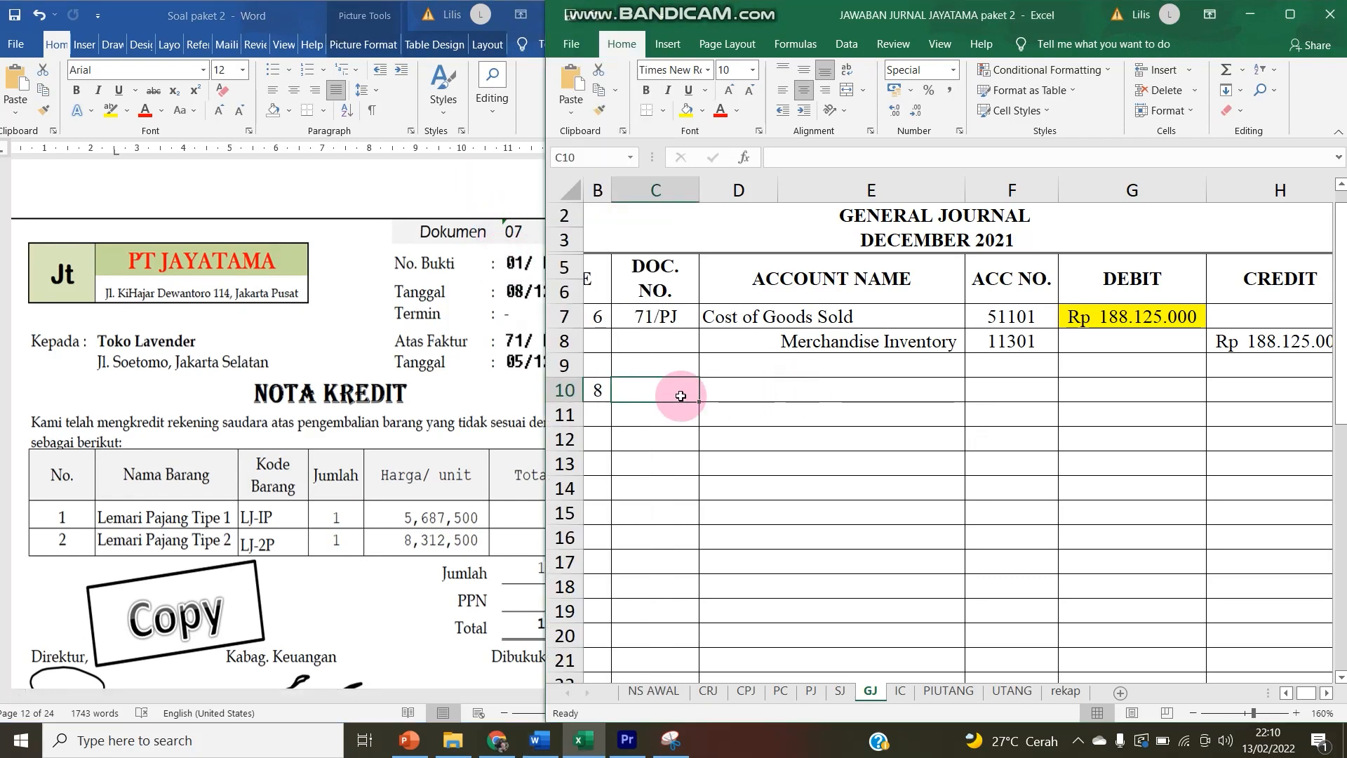
pyautogui.write('01/')
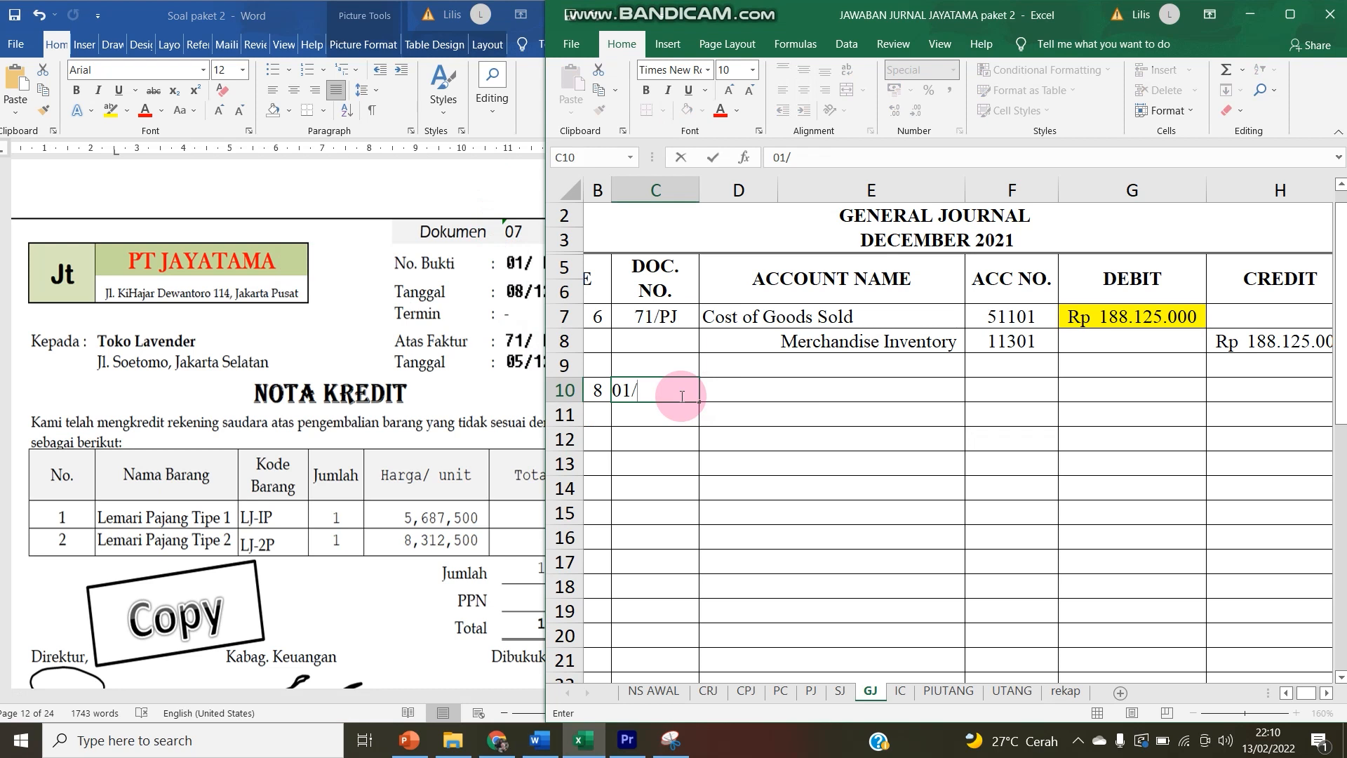
pyautogui.write('NK')
pyautogui.press('Tab')
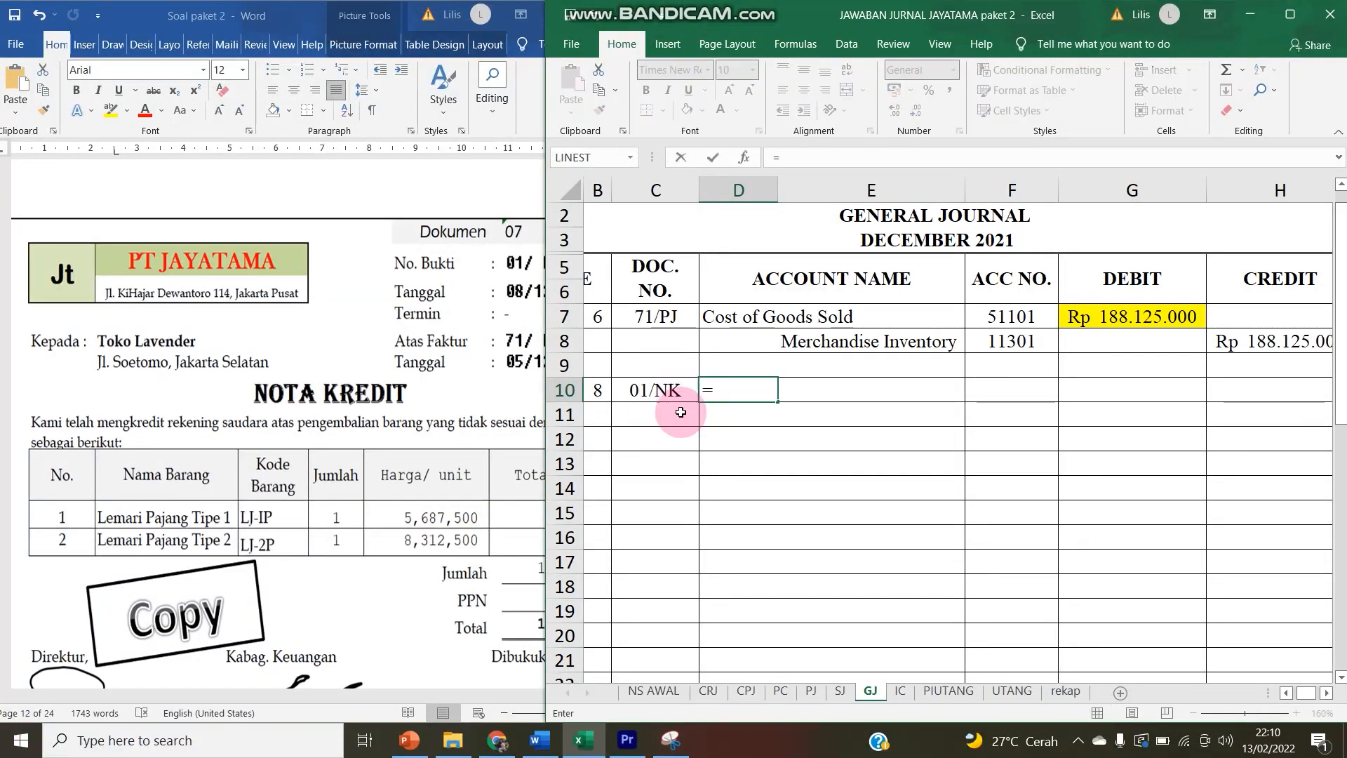
# - Fill D10 with the account name Sales Returns by linking it to the NS AWAL sheet
pyautogui.click(654, 691)
pyautogui.scroll(-3, 694, 582)
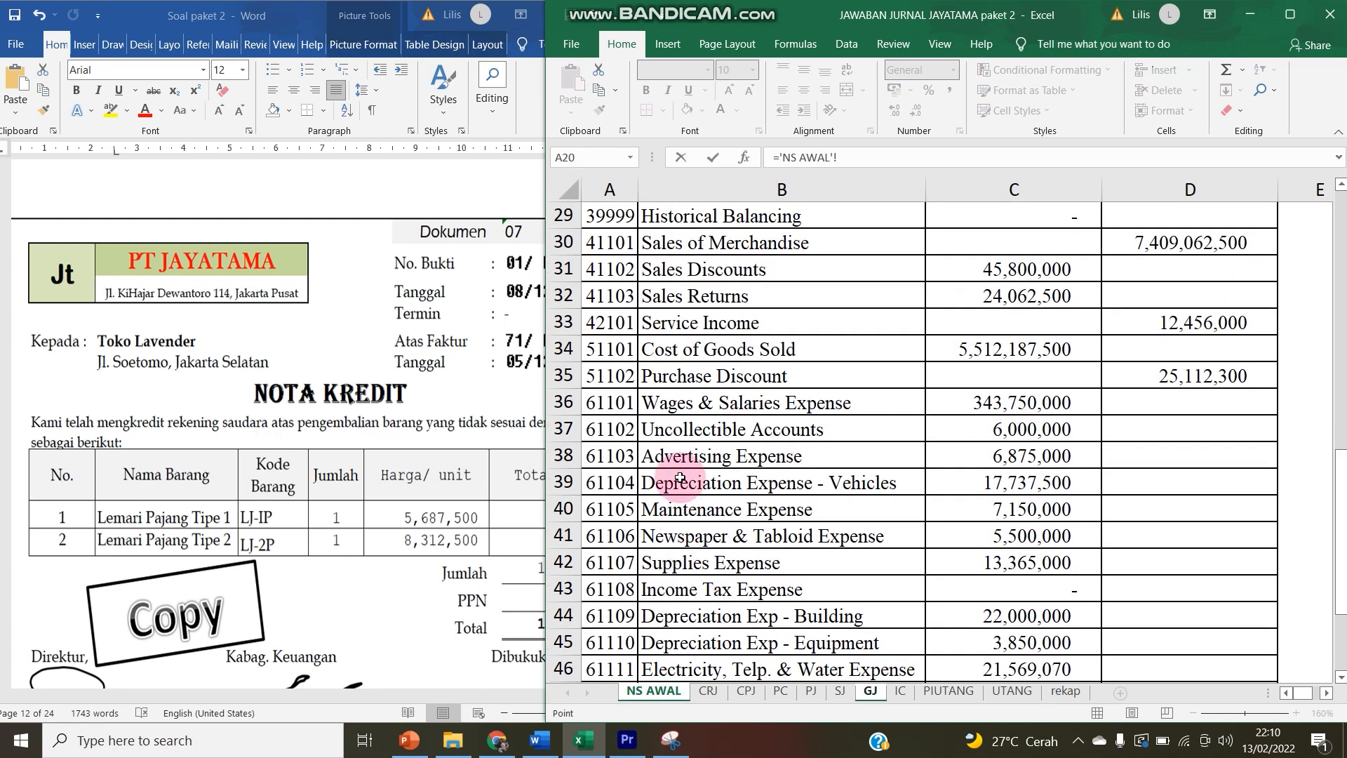
pyautogui.click(657, 297)
pyautogui.press('Return')
# - Link F10 to the Sales Returns account number, 41103, in cell A32 of NS AWAL
pyautogui.press('Up')
pyautogui.press('Right')
pyautogui.press('Right')
pyautogui.press('Right')
pyautogui.press('Right')
pyautogui.write('=')
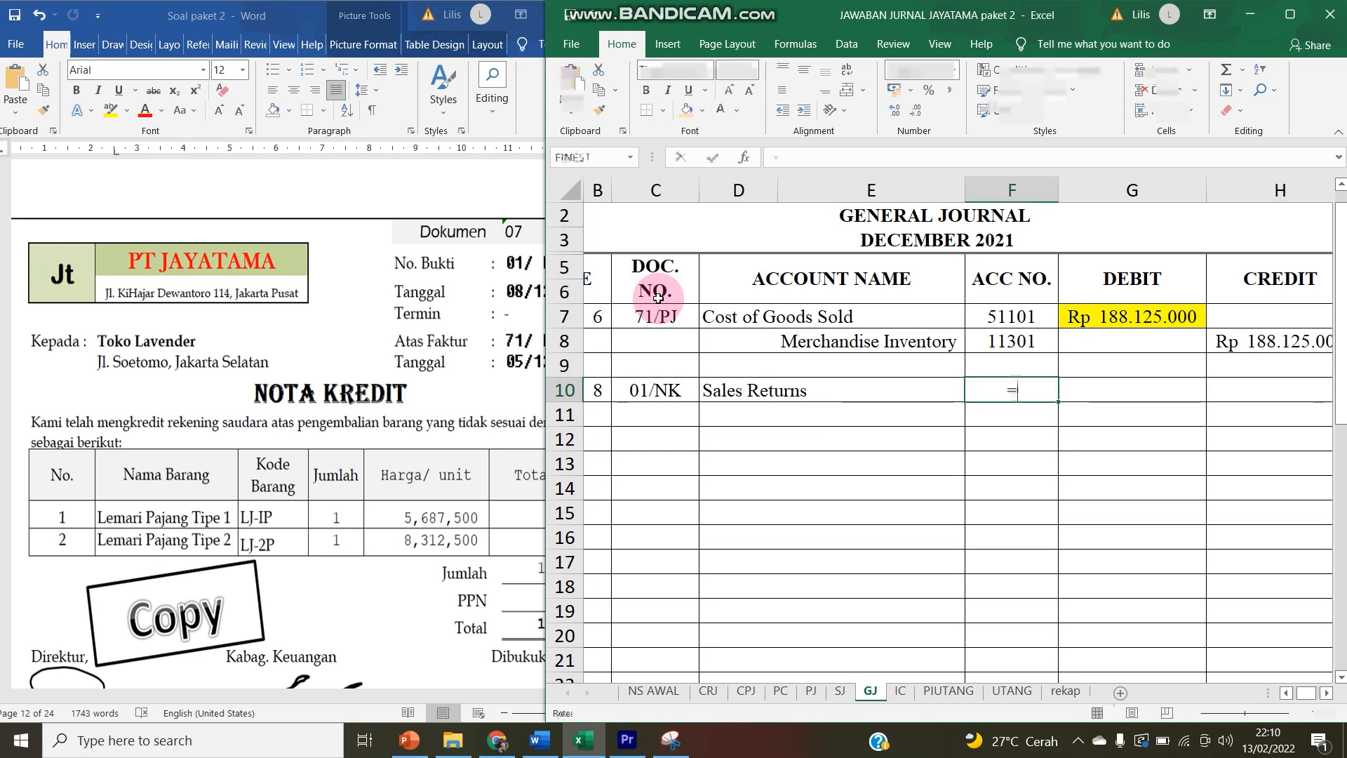
pyautogui.click(653, 691)
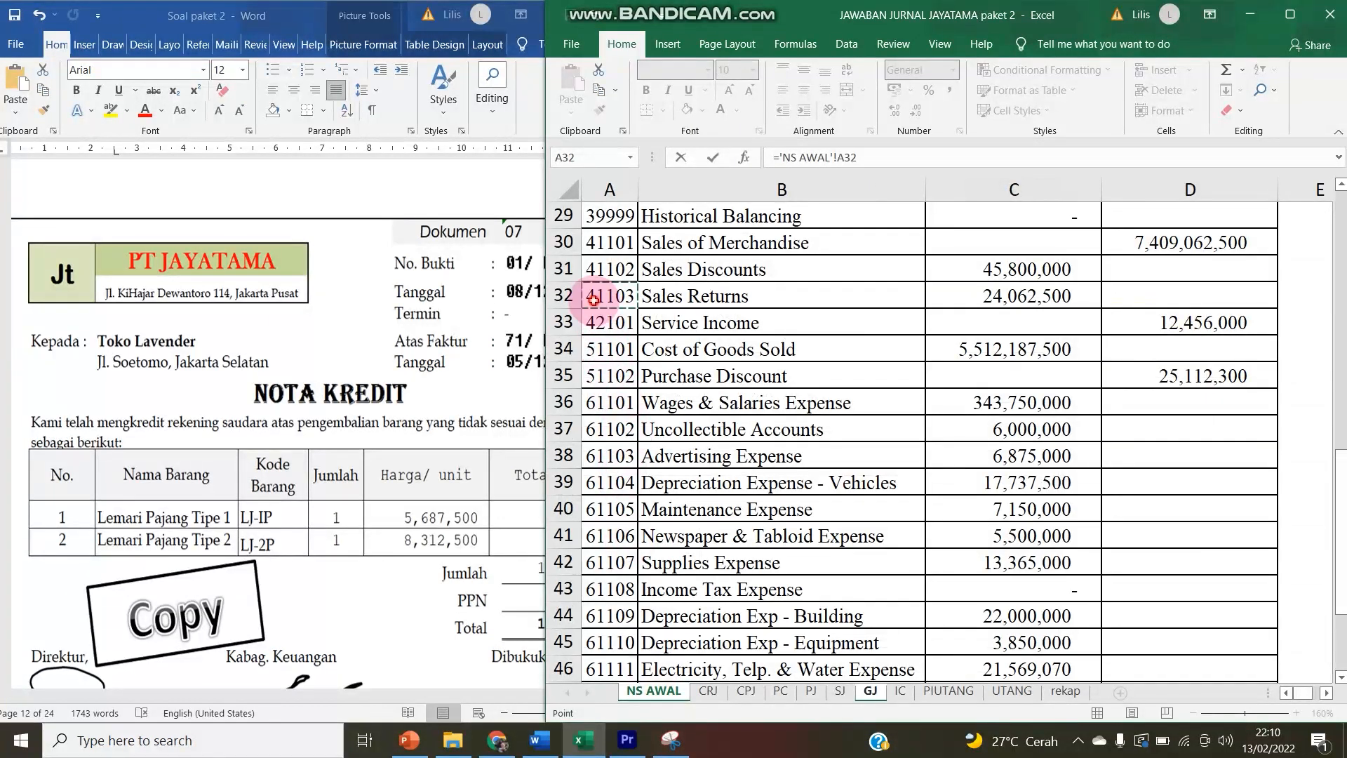
pyautogui.press('Return')
pyautogui.press('Left')
pyautogui.press('Left')
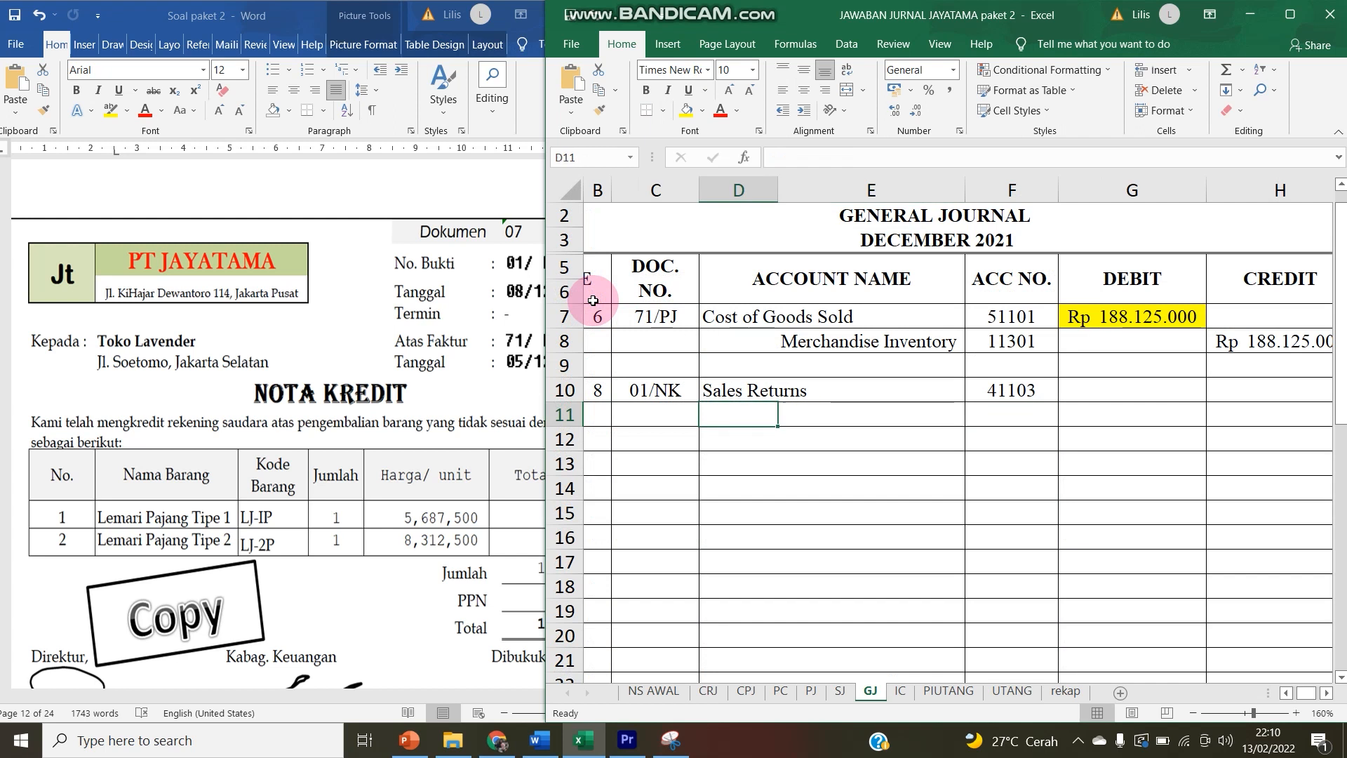
pyautogui.write('=')
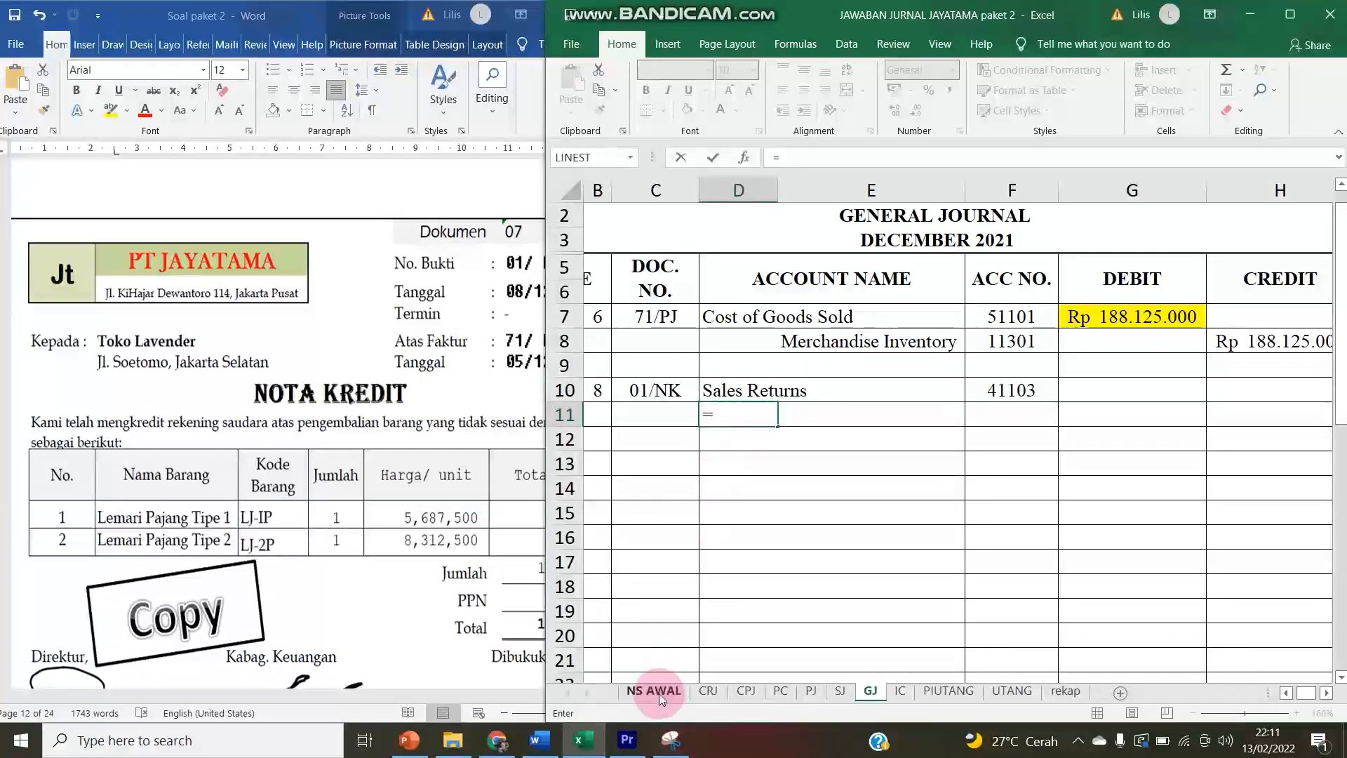
pyautogui.click(654, 691)
pyautogui.scroll(4, 650, 423)
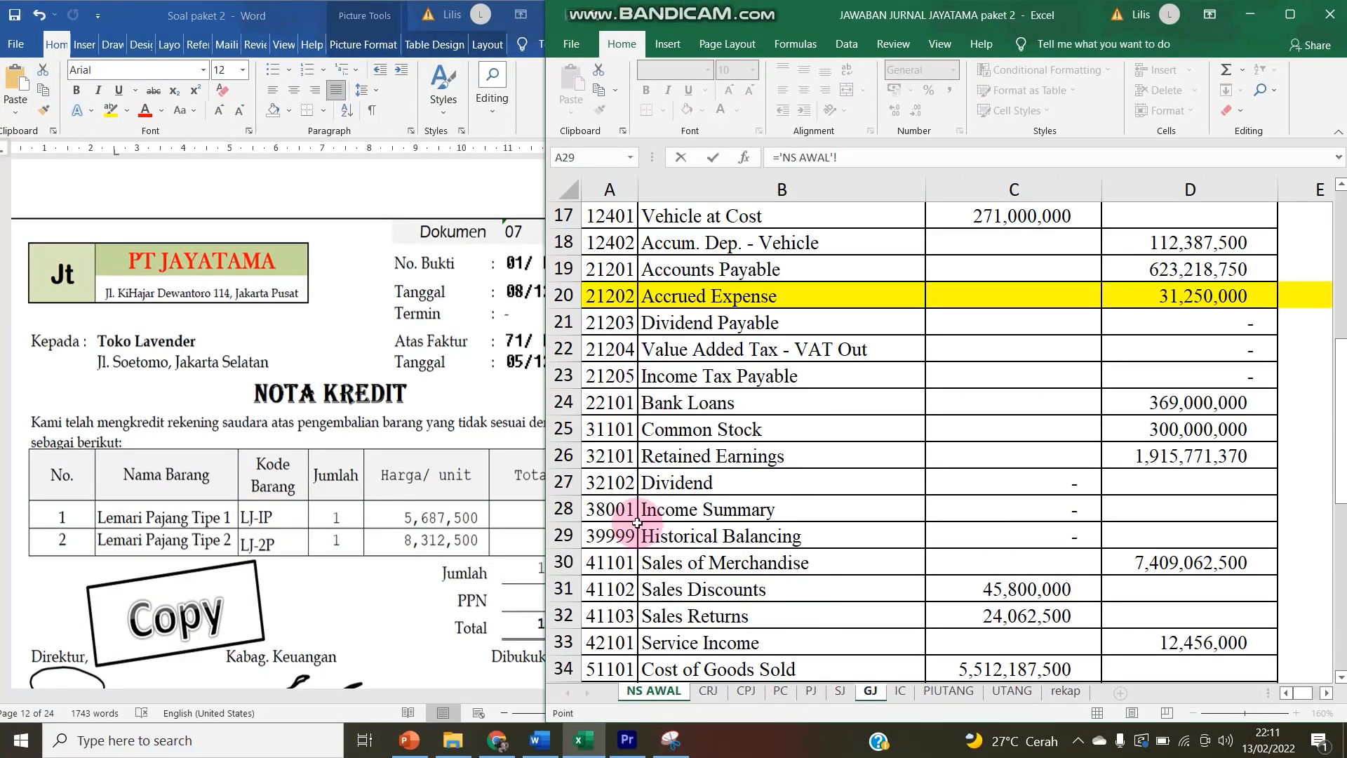
pyautogui.press('Return')
pyautogui.press('Up')
pyautogui.press('Right')
pyautogui.press('Left')
pyautogui.press('F2')
pyautogui.hotkey('shift', 'Home')
pyautogui.hotkey('ctrl', 'x')
# - Link F11 to the Value Added Tax - VAT Out account number, 21204, in cell A22 of NS AWAL
pyautogui.press('Tab')
pyautogui.press('Tab')
pyautogui.write('=')
pyautogui.click(647, 692)
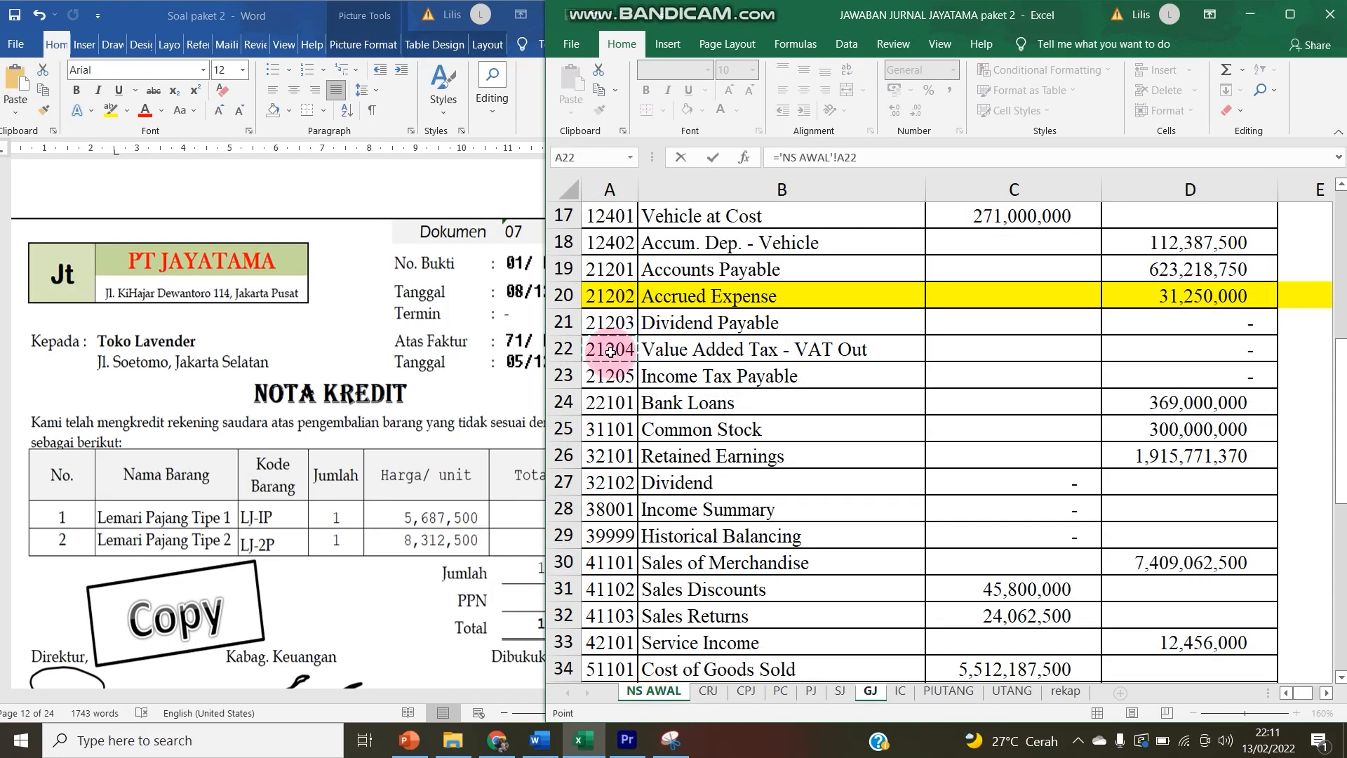
pyautogui.press('Return')
# - Try to fill the indented cell E11 with the Value Added Tax - VAT Out account name from NS AWAL
pyautogui.press('Up')
pyautogui.press('Left')
pyautogui.write('=')
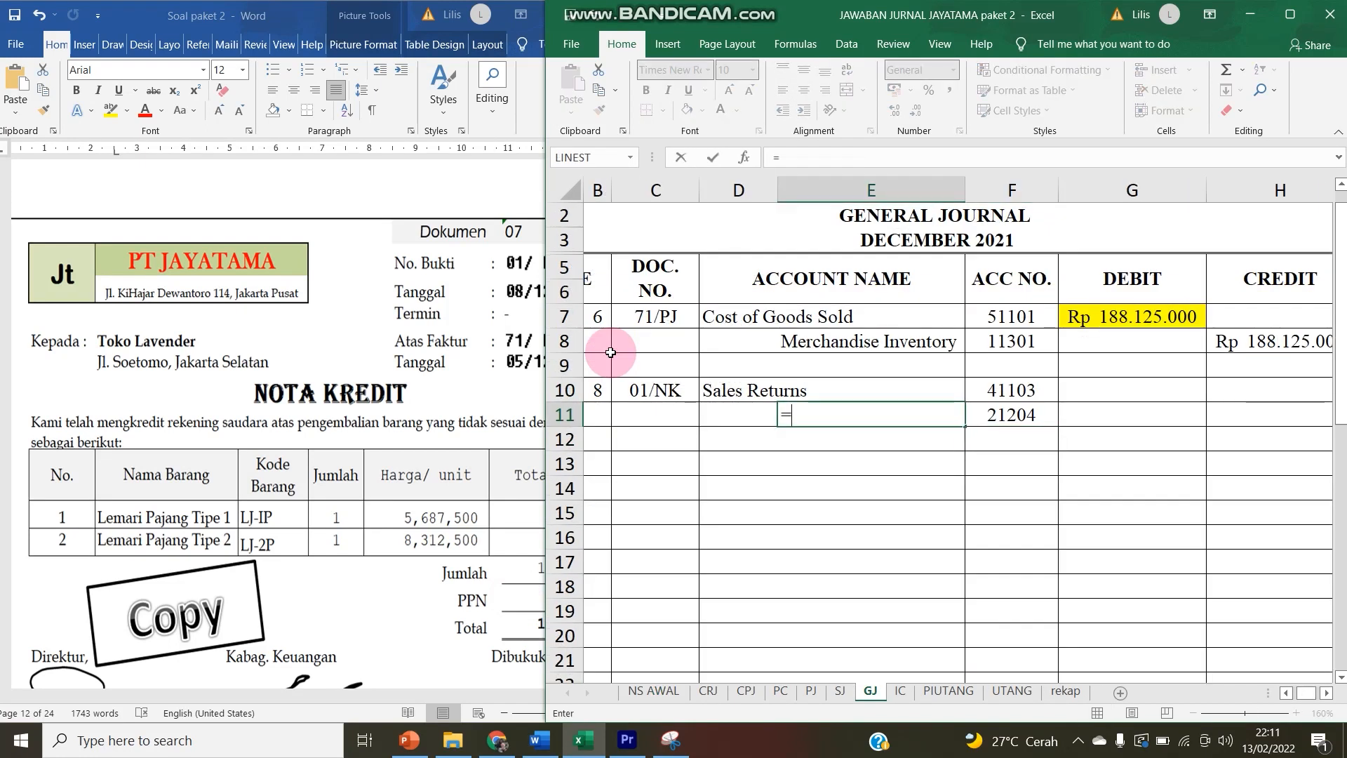
pyautogui.click(663, 696)
pyautogui.click(670, 347)
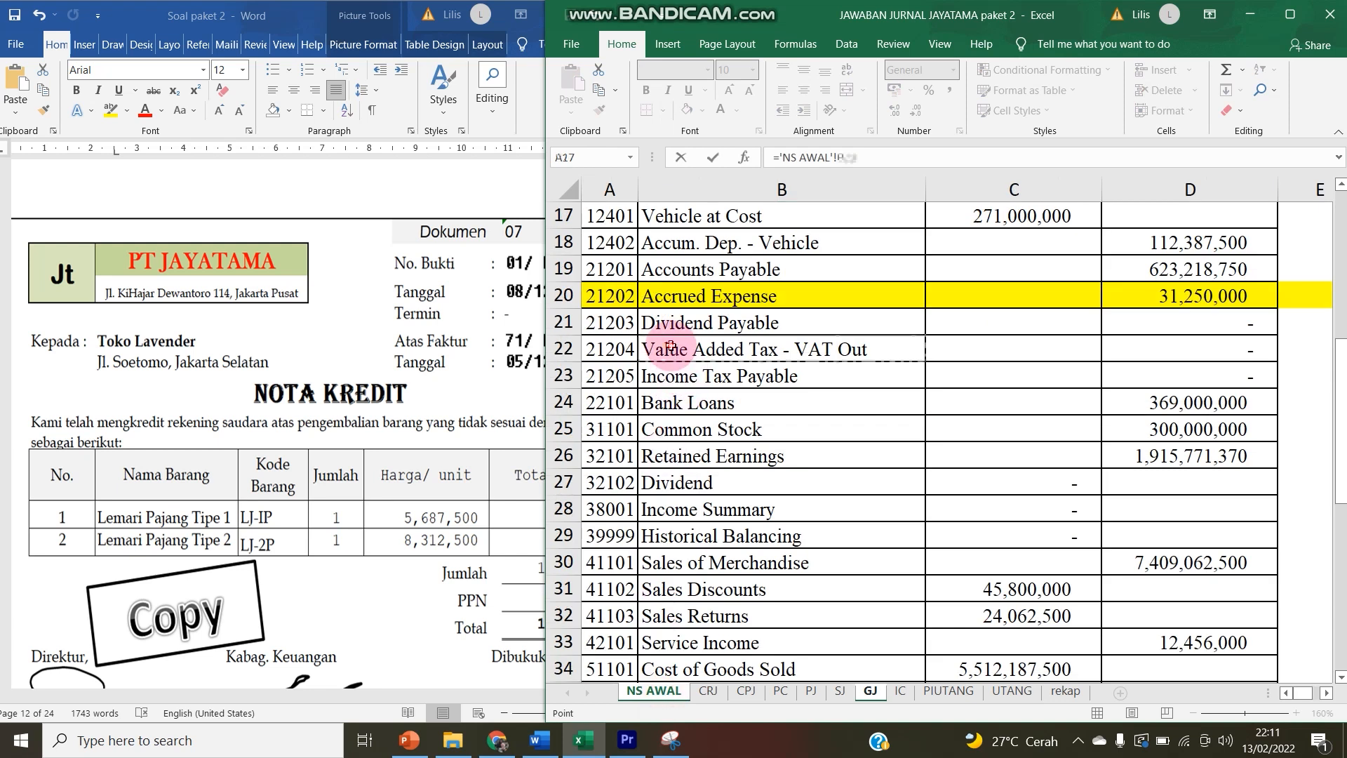
pyautogui.press('Return')
pyautogui.press('Up')
pyautogui.press('Right')
pyautogui.press('Right')
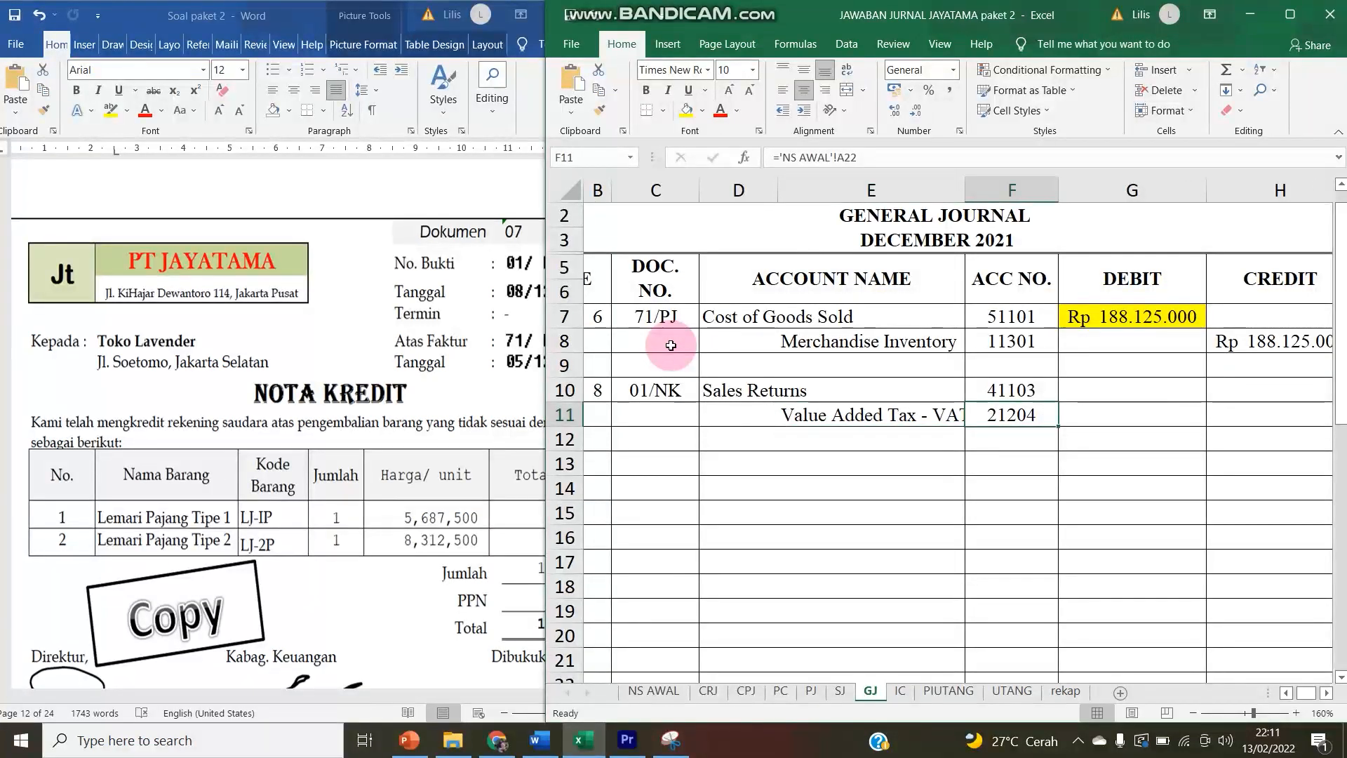
# - Clear the Value Added Tax - VAT Out account name from E11
pyautogui.press('Down')
pyautogui.press('Left')
pyautogui.press('Left')
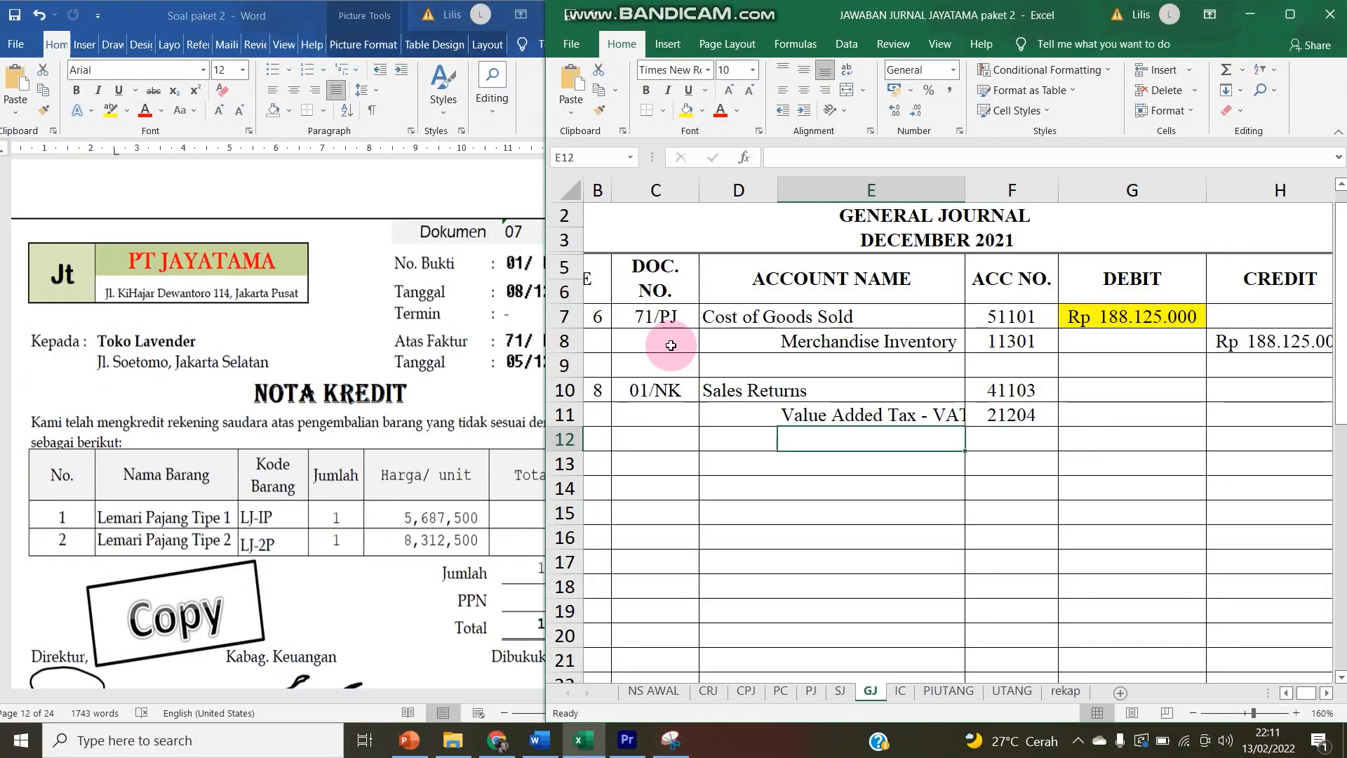
pyautogui.press('Up')
pyautogui.press('Left')
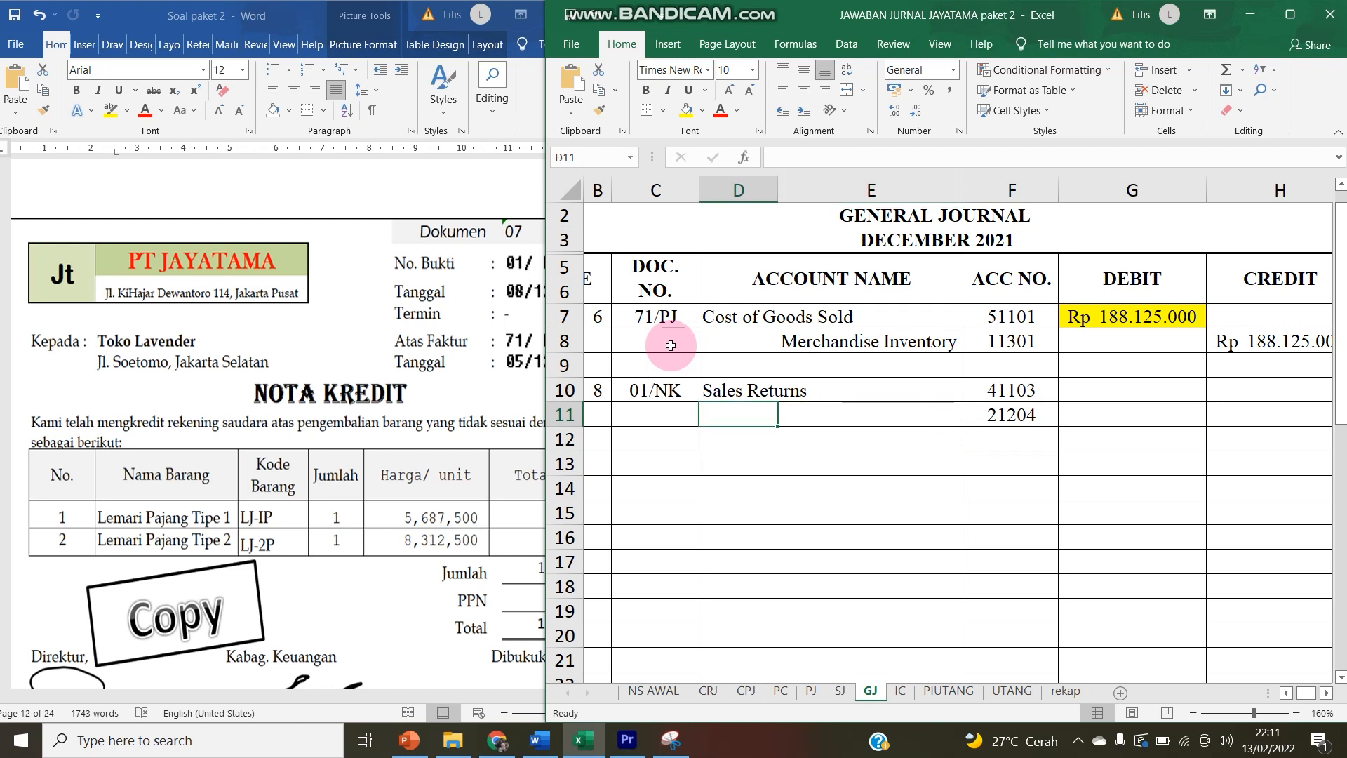
# - Fill D11 with the debit account name Value Added Tax - VAT Out by linking it to NS AWAL
pyautogui.write('=')
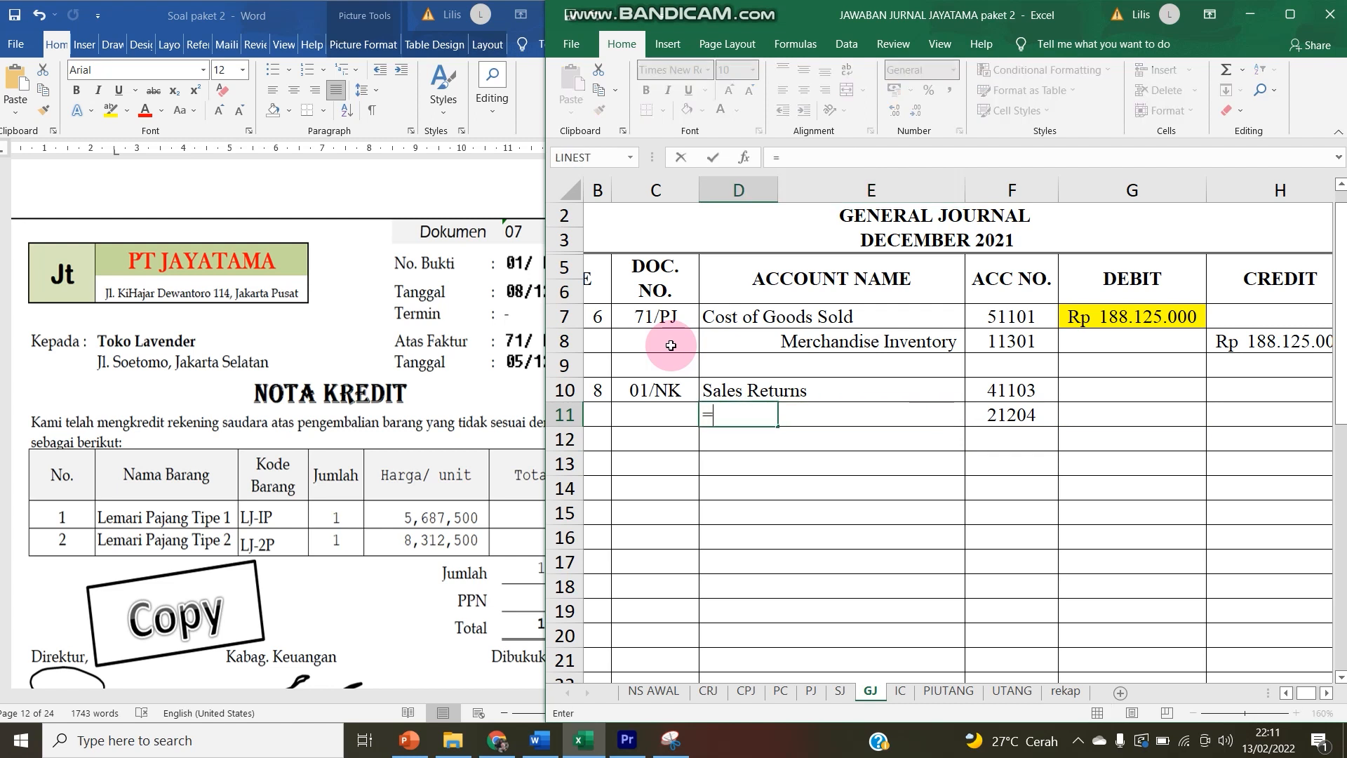
pyautogui.click(650, 696)
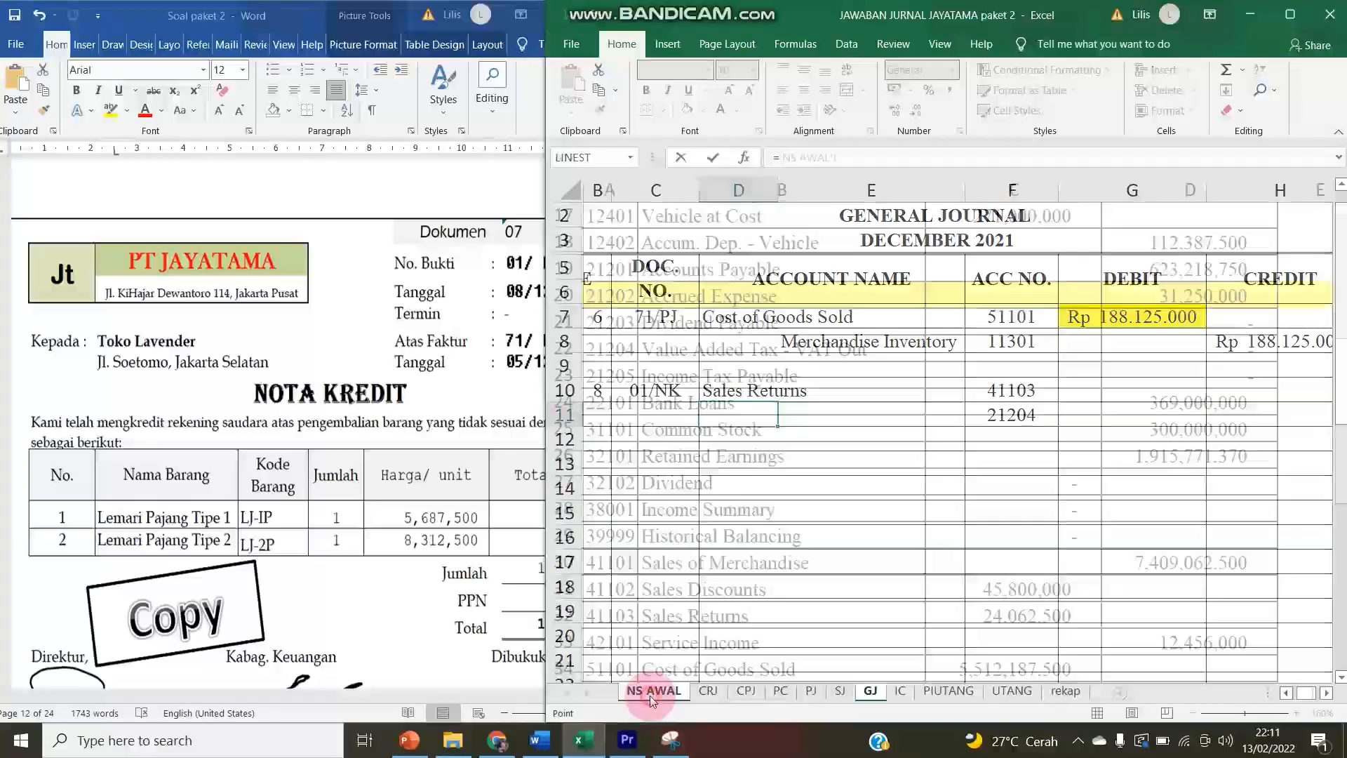
pyautogui.click(663, 350)
pyautogui.press('Return')
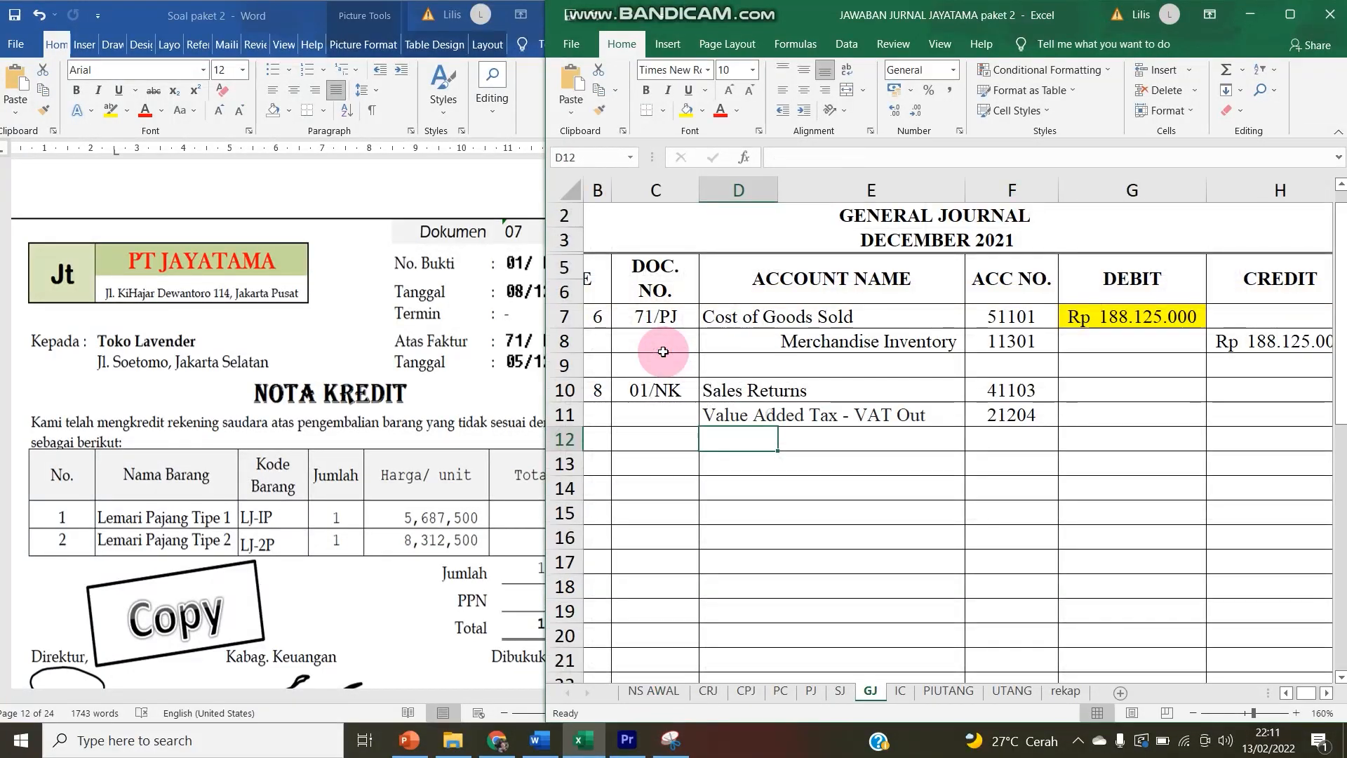
# - Fill the indented cell E12 with the credit account name Account Receivable by linking it to B5 of NS AWAL
pyautogui.write('=')
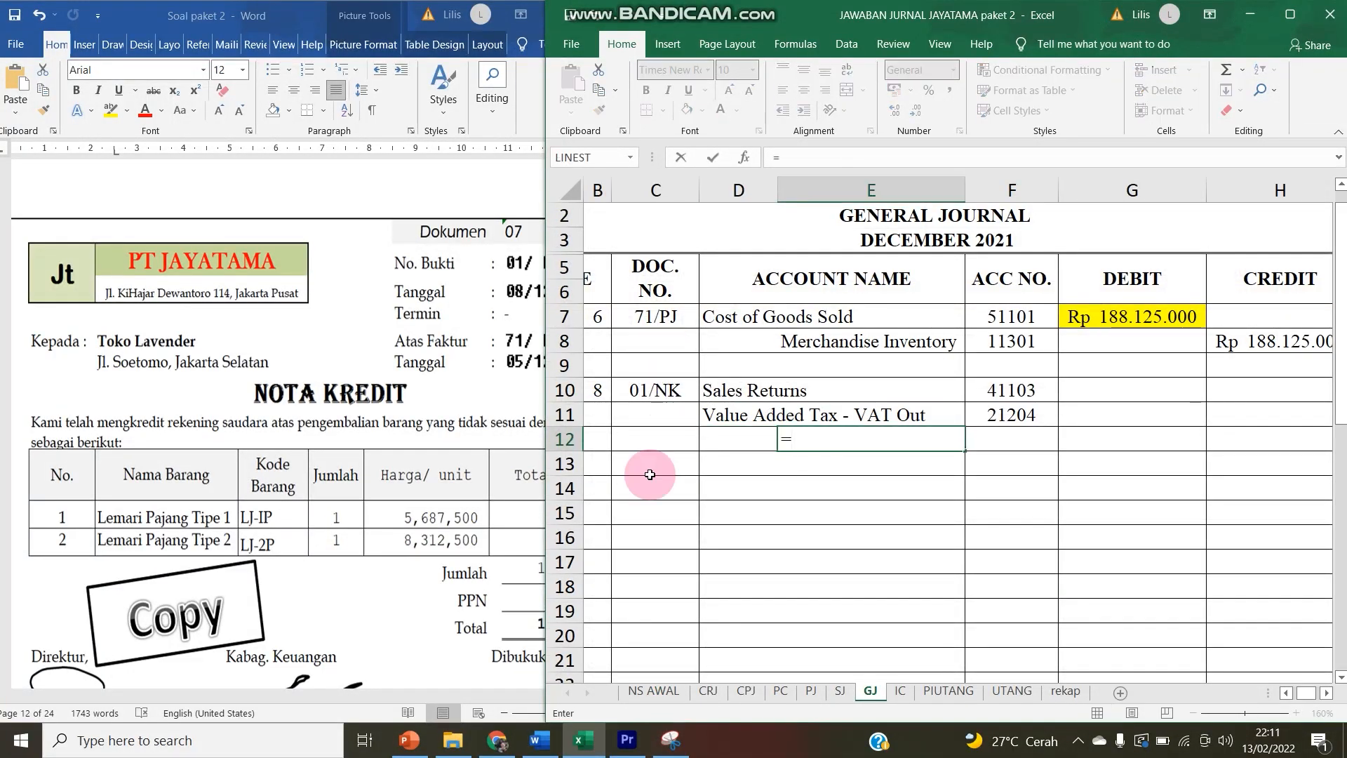
pyautogui.click(659, 688)
pyautogui.scroll(2, 667, 465)
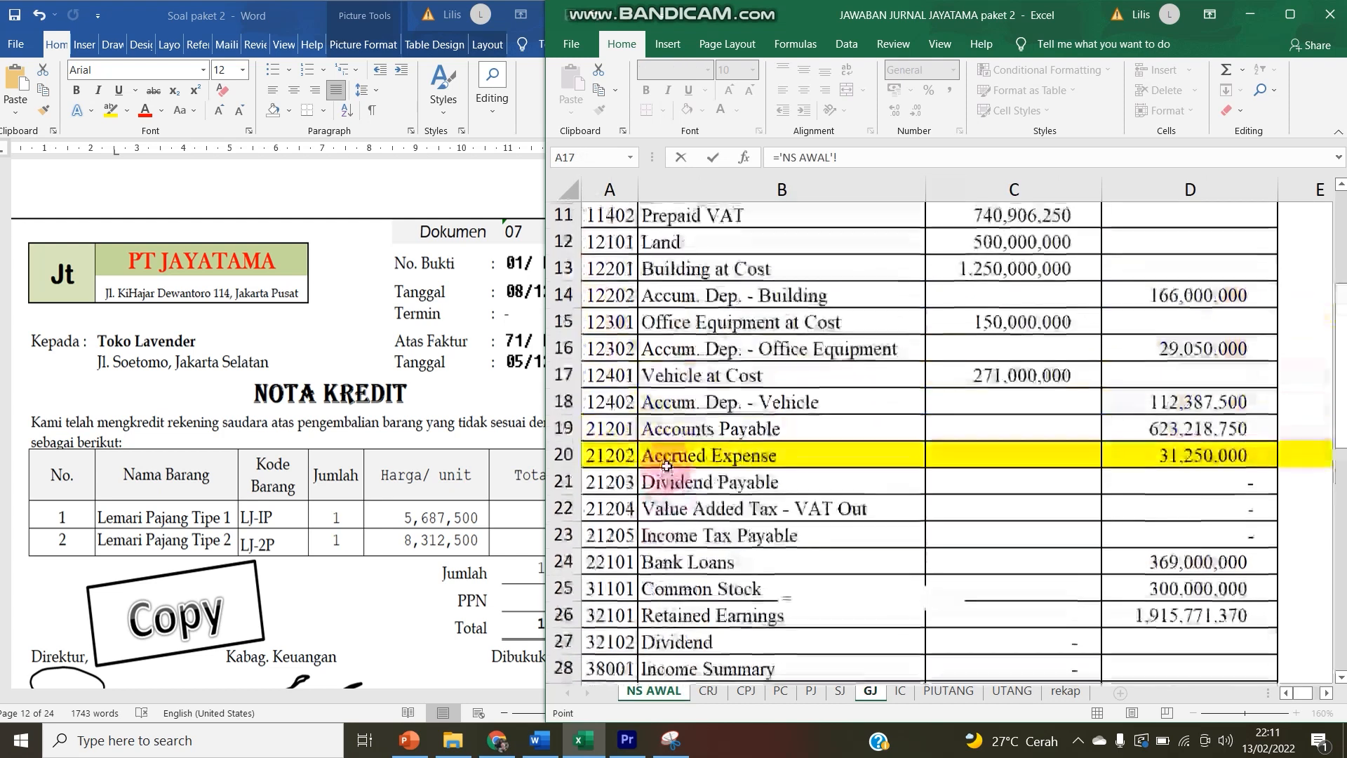
pyautogui.scroll(1, 618, 288)
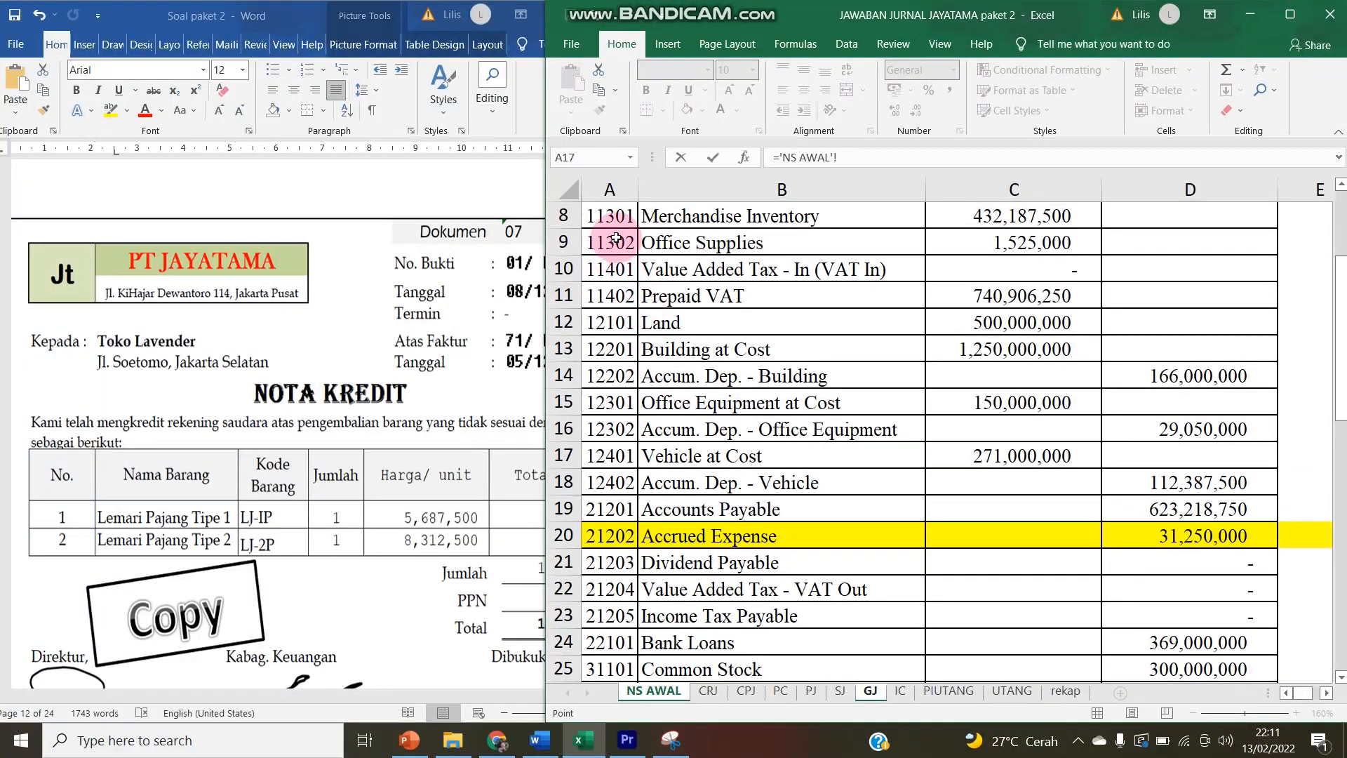
pyautogui.scroll(1, 616, 231)
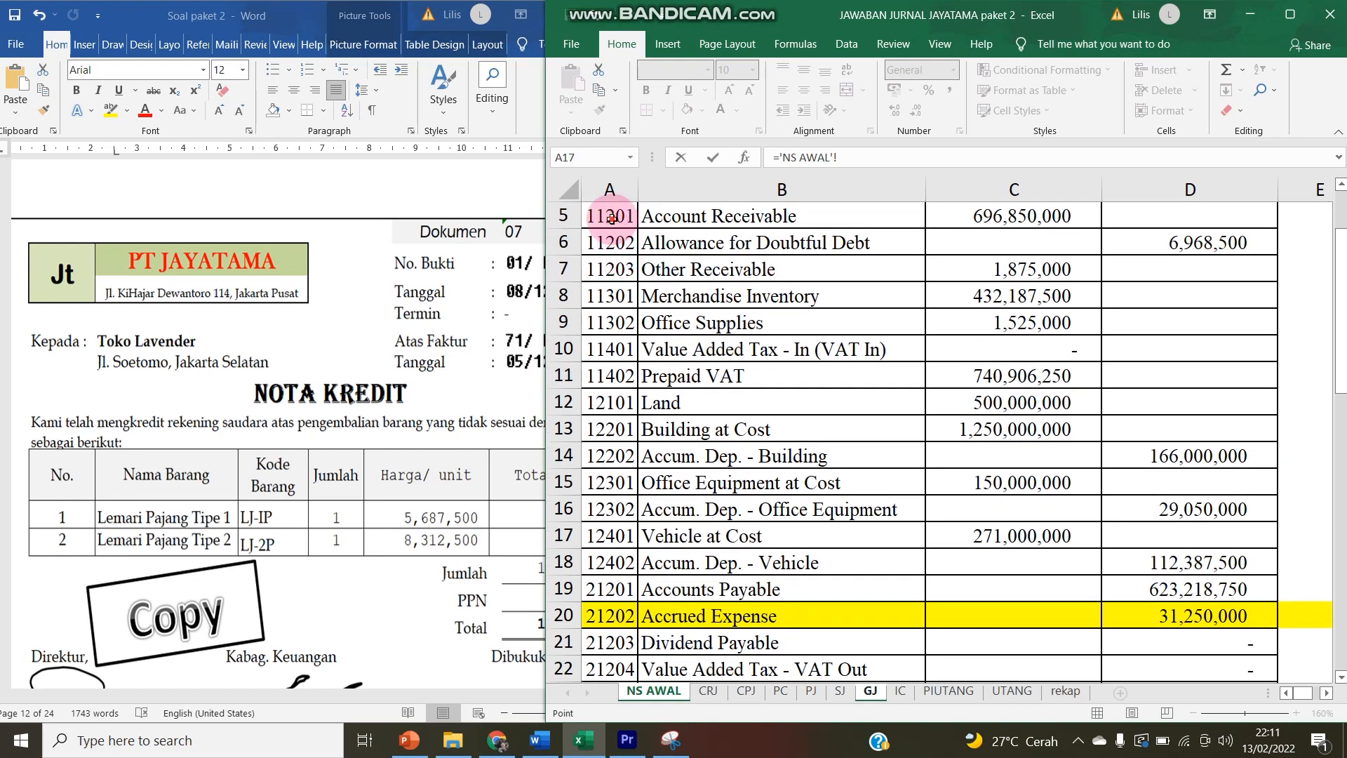
pyautogui.click(660, 211)
pyautogui.press('Return')
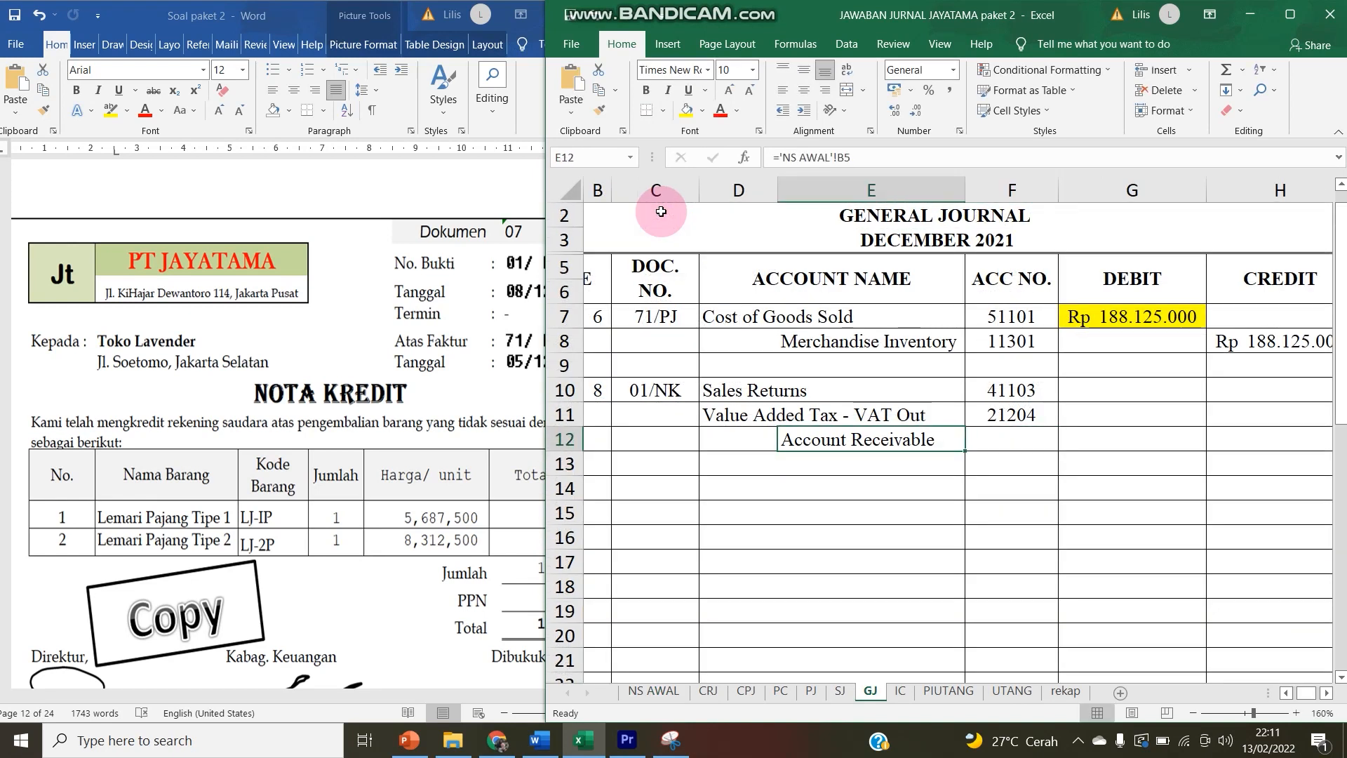
# - Link F12 to the Account Receivable account number, 11201, in cell A5 of NS AWAL
pyautogui.press('Up')
pyautogui.press('Right')
pyautogui.write('=')
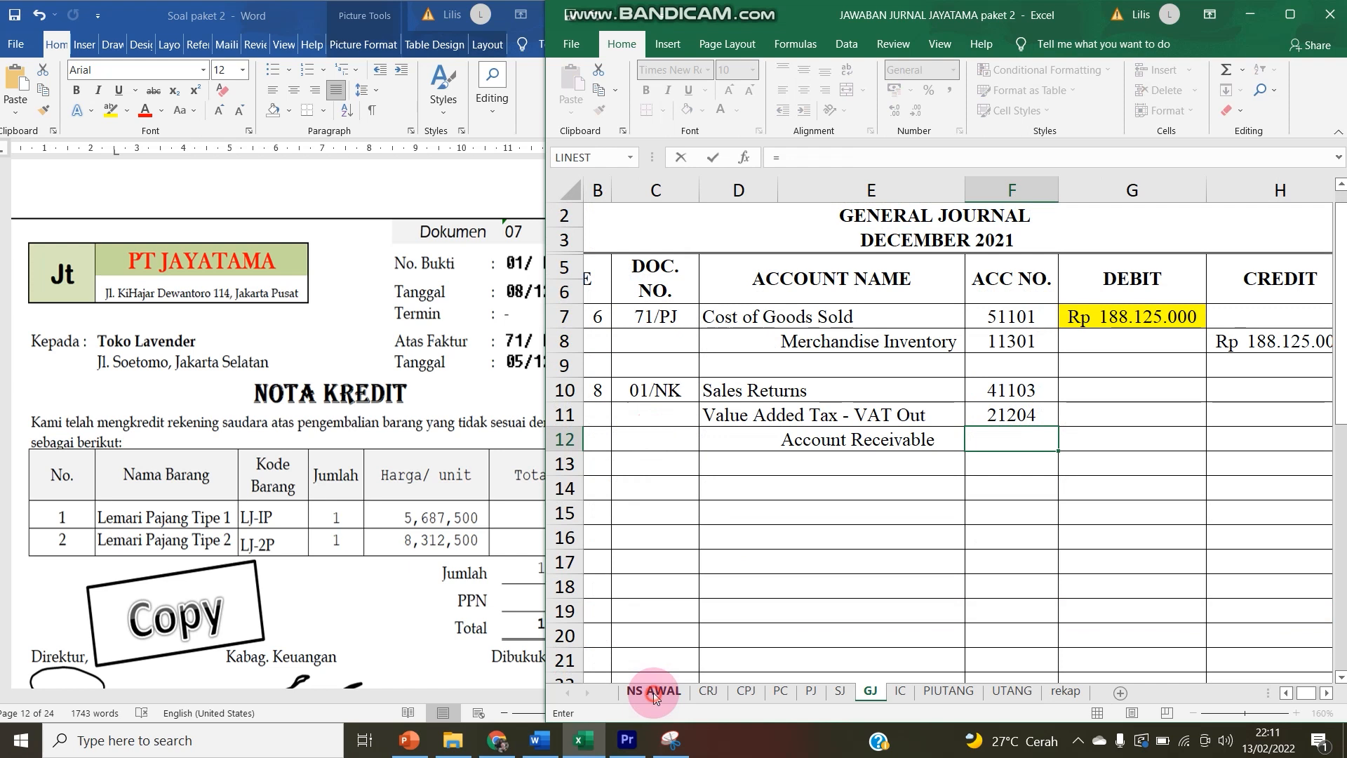
pyautogui.click(652, 691)
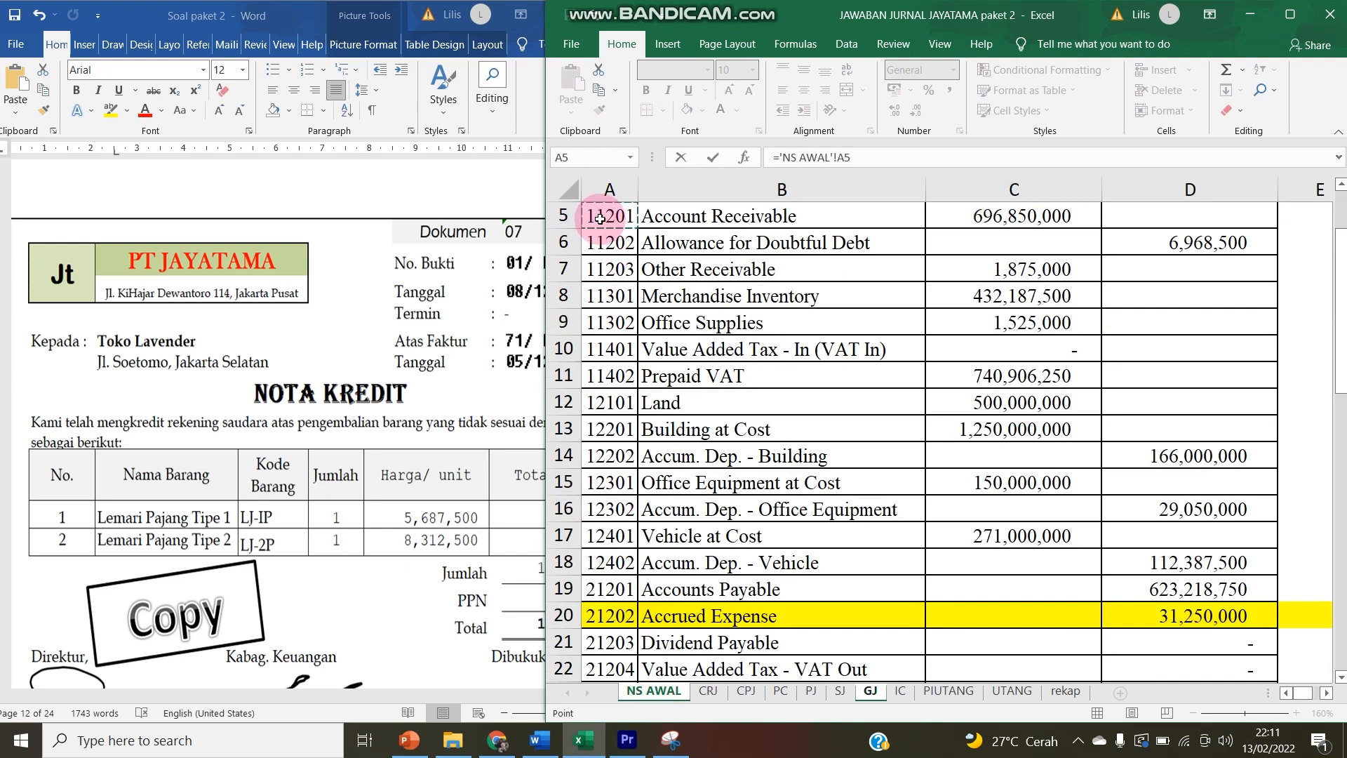
pyautogui.press('Return')
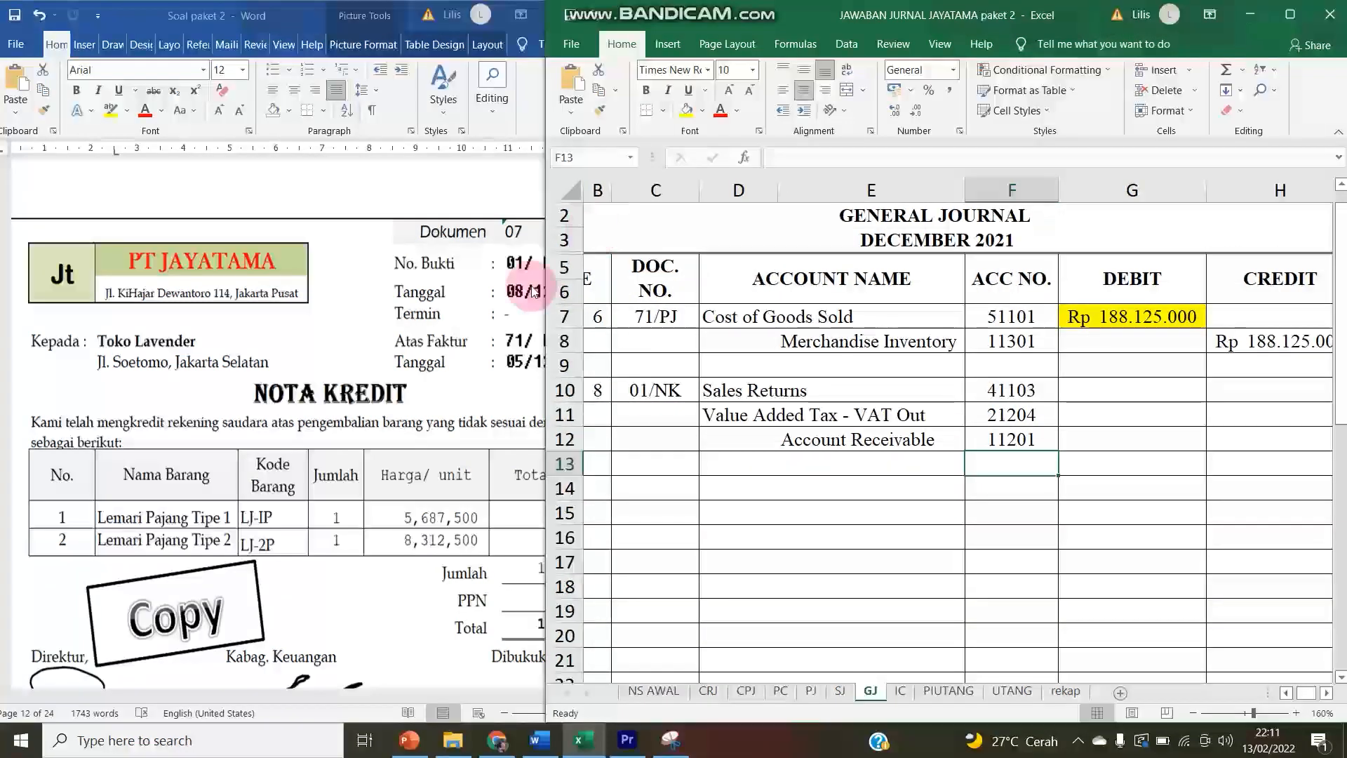
# - Compare the sales journal's receivable, sales and VAT Out columns with the accounts chosen for the 01/NK entry in the general journal
pyautogui.click(839, 691)
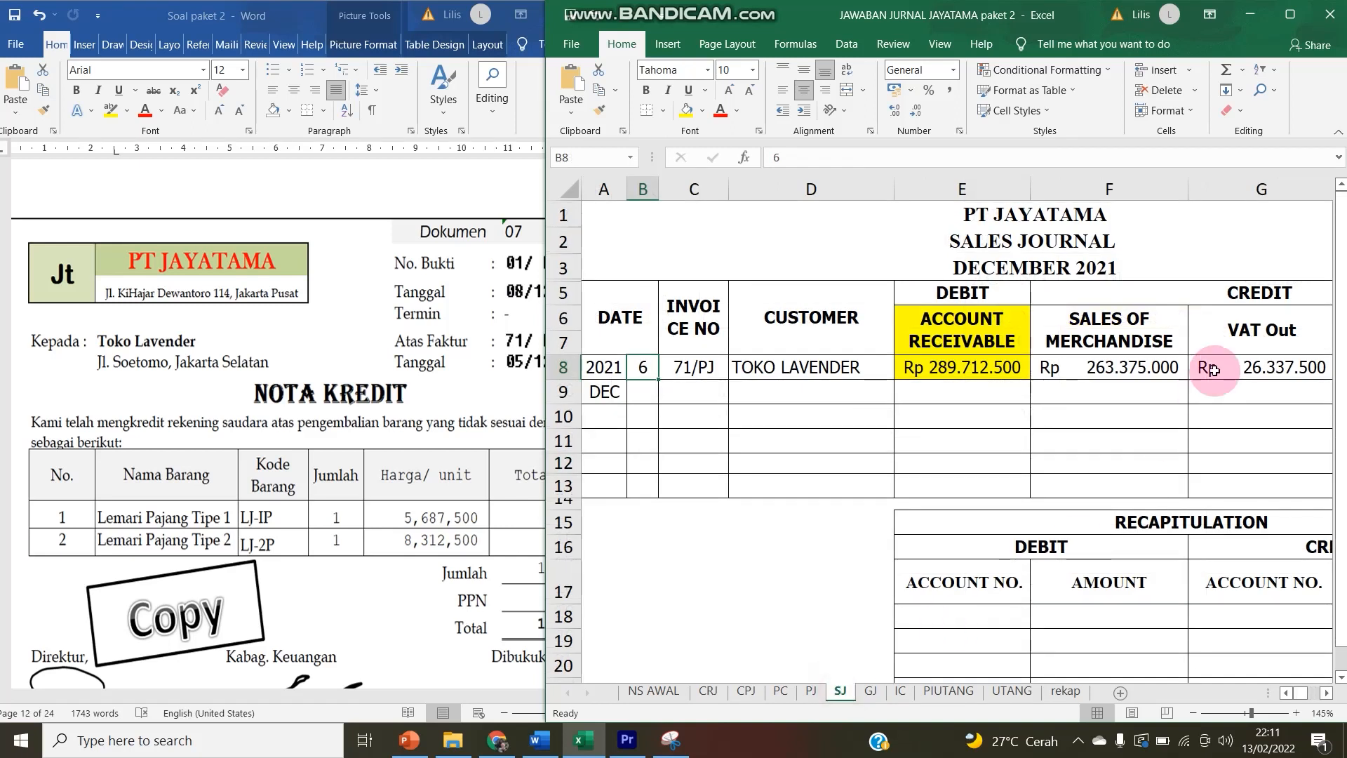
pyautogui.click(1088, 317)
pyautogui.click(940, 313)
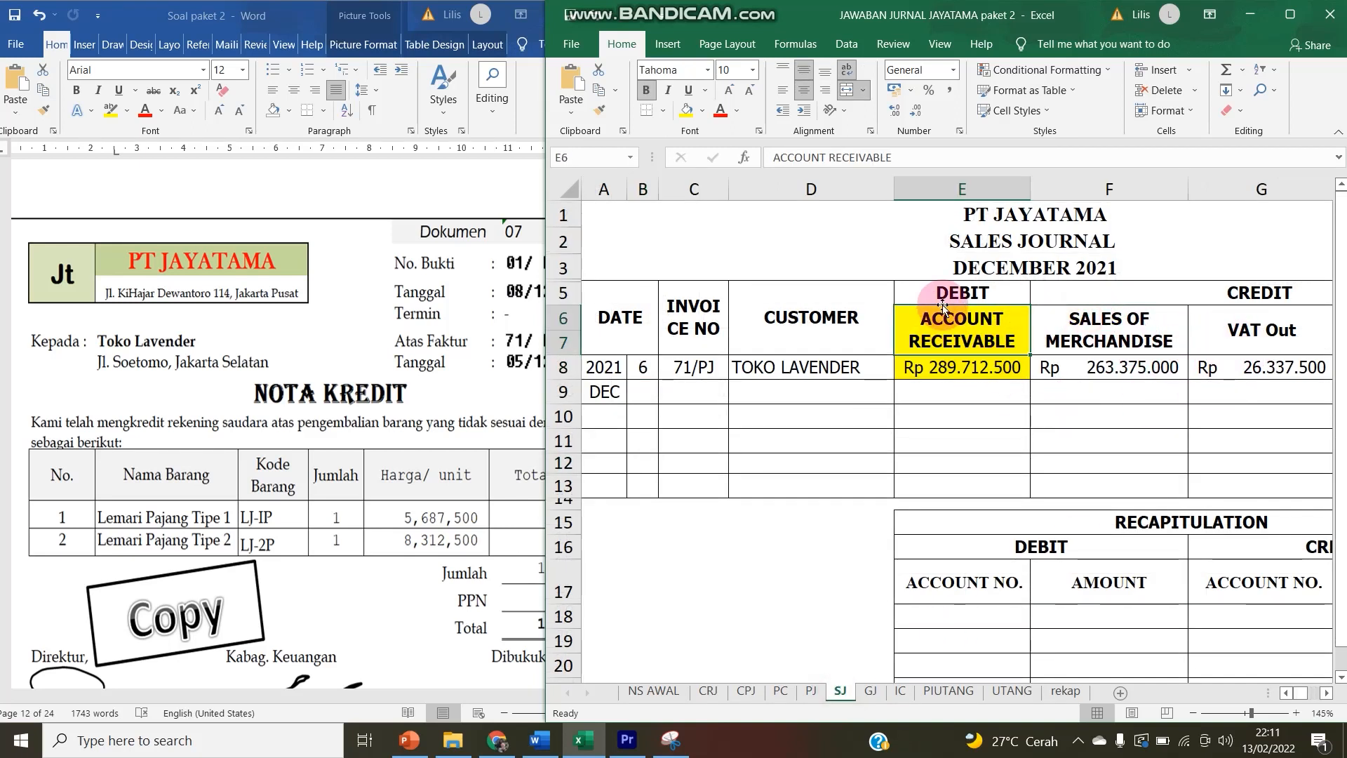
pyautogui.click(1263, 331)
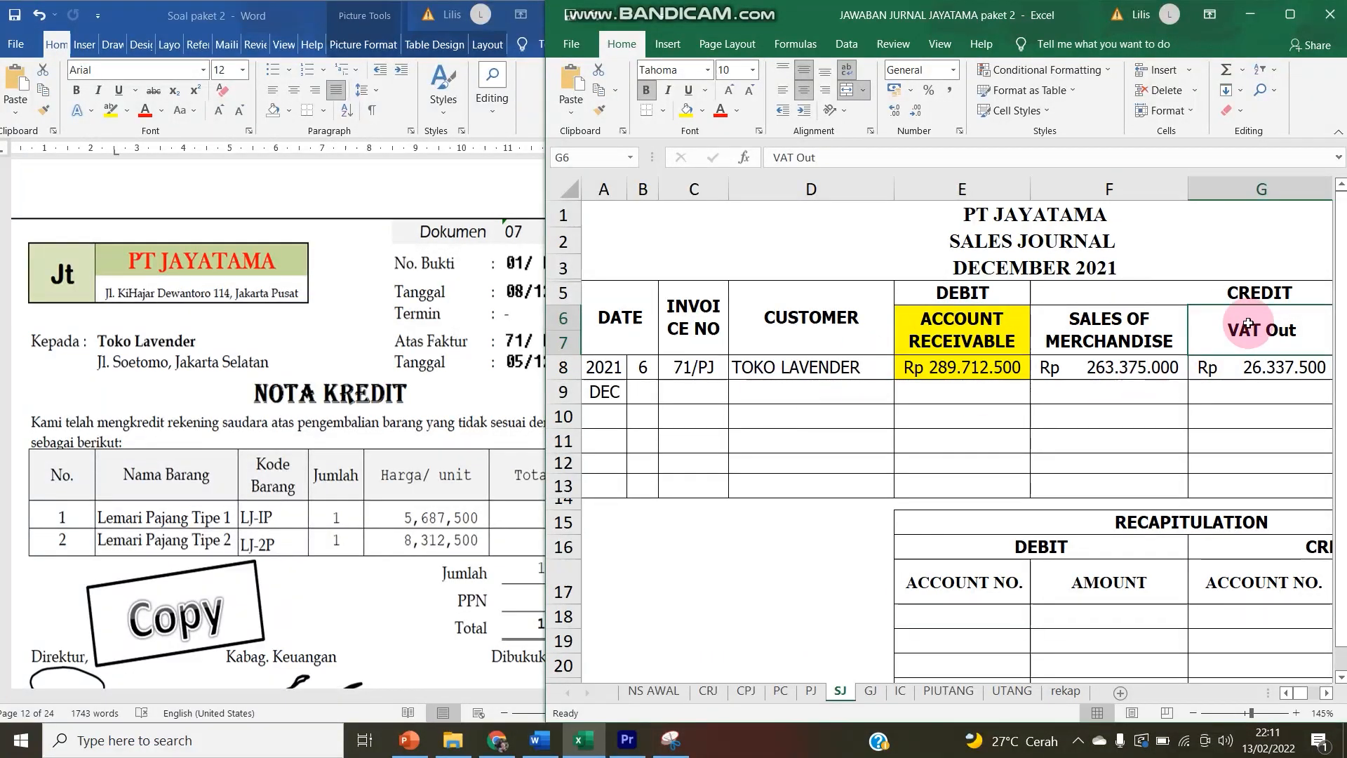
pyautogui.click(746, 374)
pyautogui.click(1089, 327)
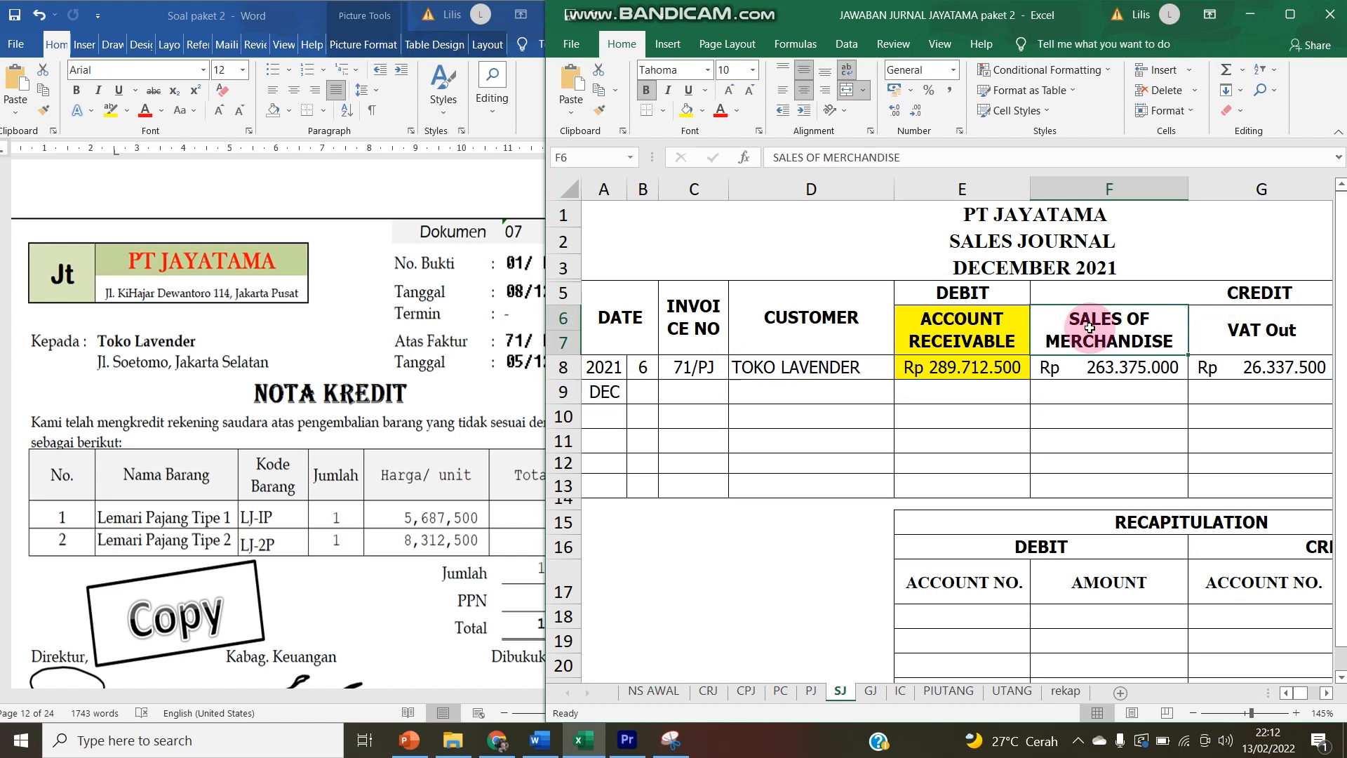
pyautogui.click(870, 691)
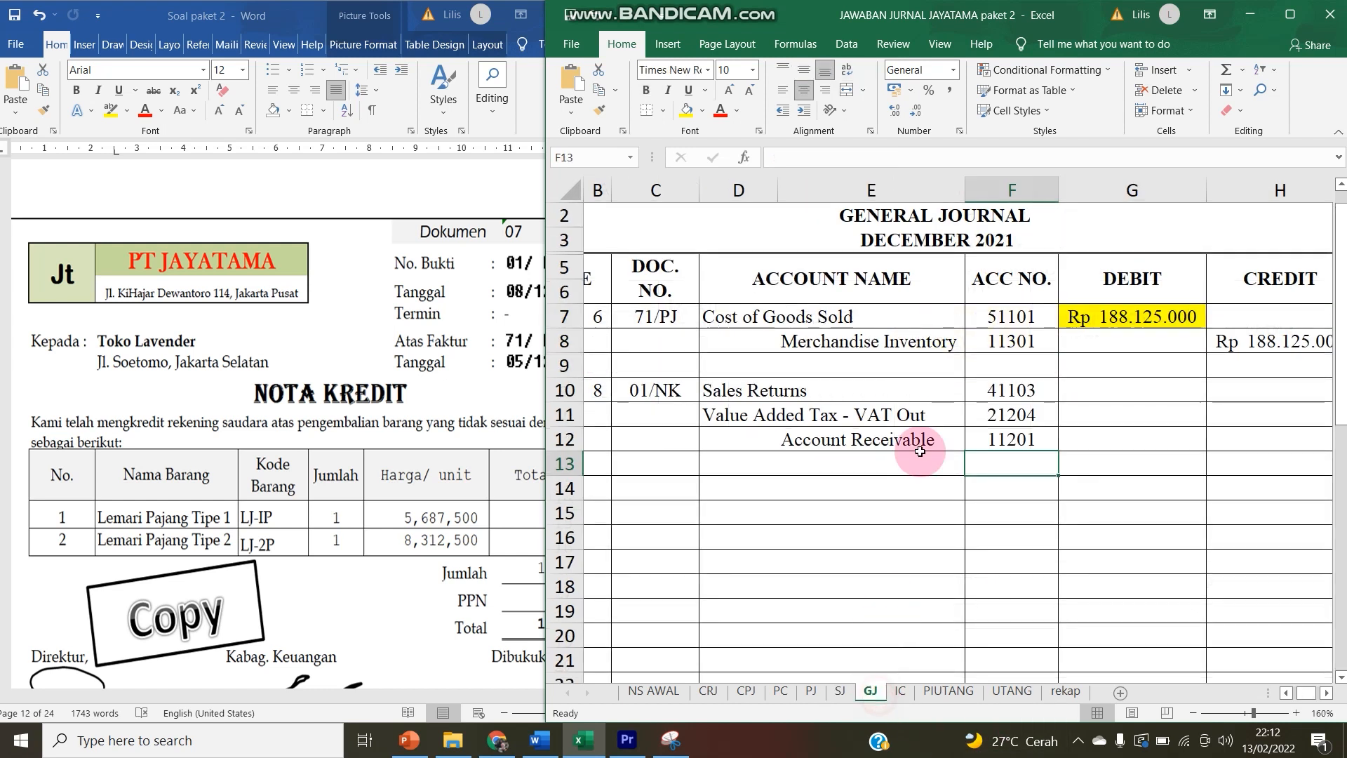
pyautogui.click(832, 444)
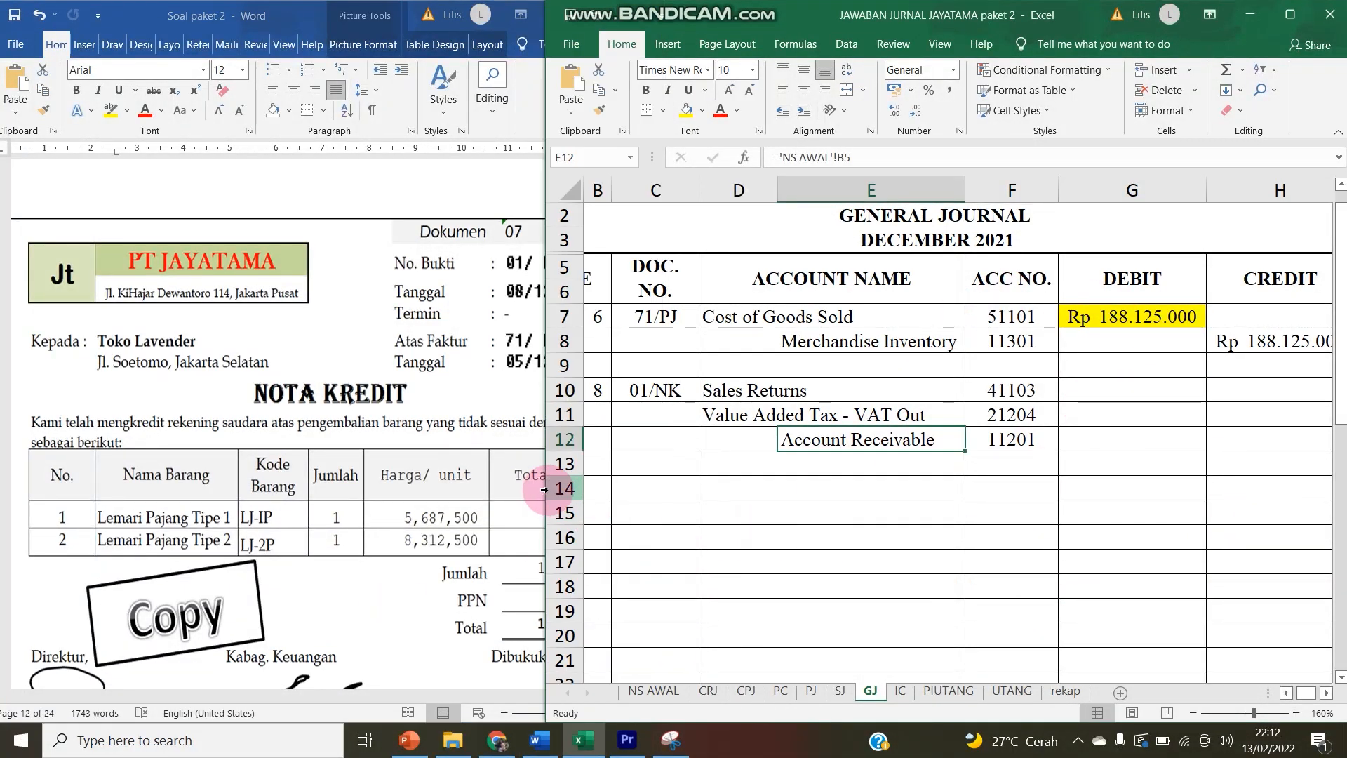
# - Enter the credit note's 14.000.000 goods total as the Sales Returns debit in G10
pyautogui.click(783, 484)
pyautogui.moveTo(545, 485); pyautogui.dragTo(629, 486)
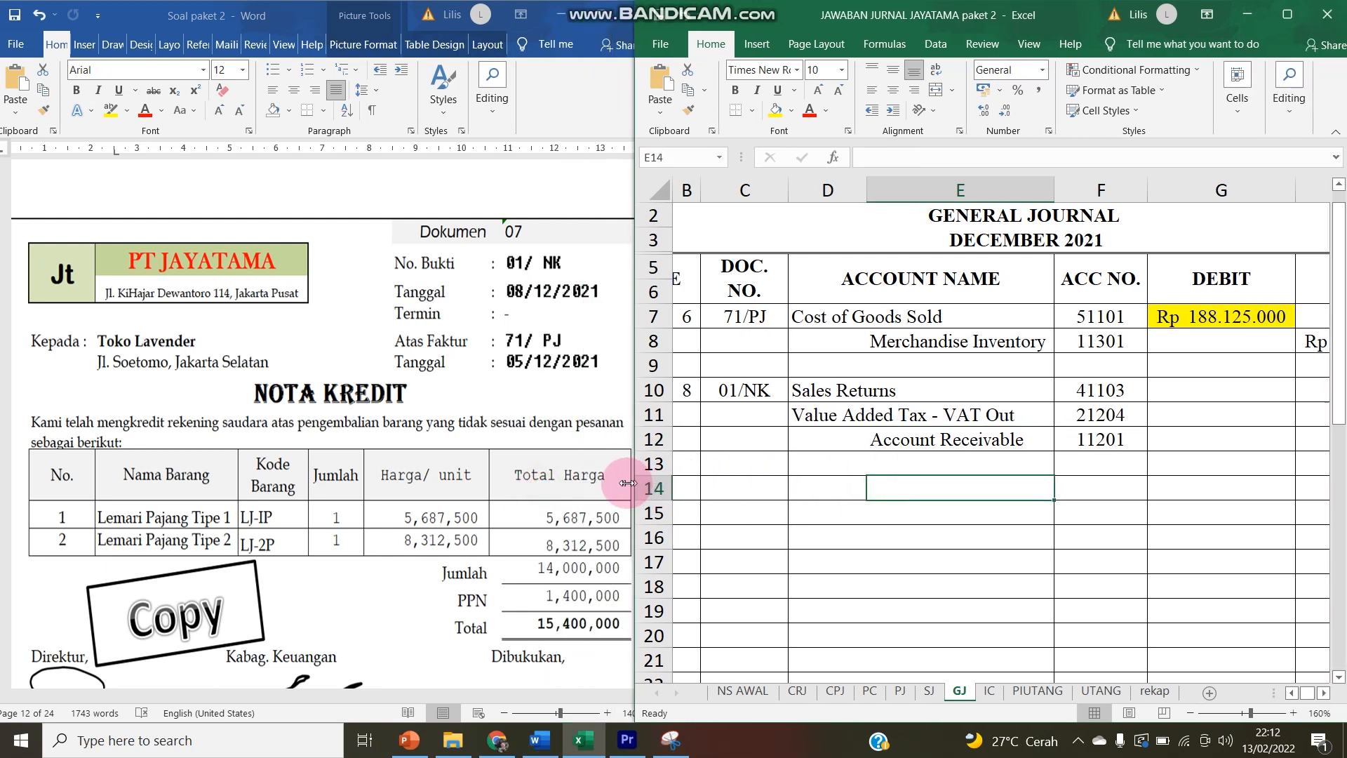
pyautogui.click(1195, 388)
pyautogui.moveTo(1047, 188); pyautogui.dragTo(1021, 188)
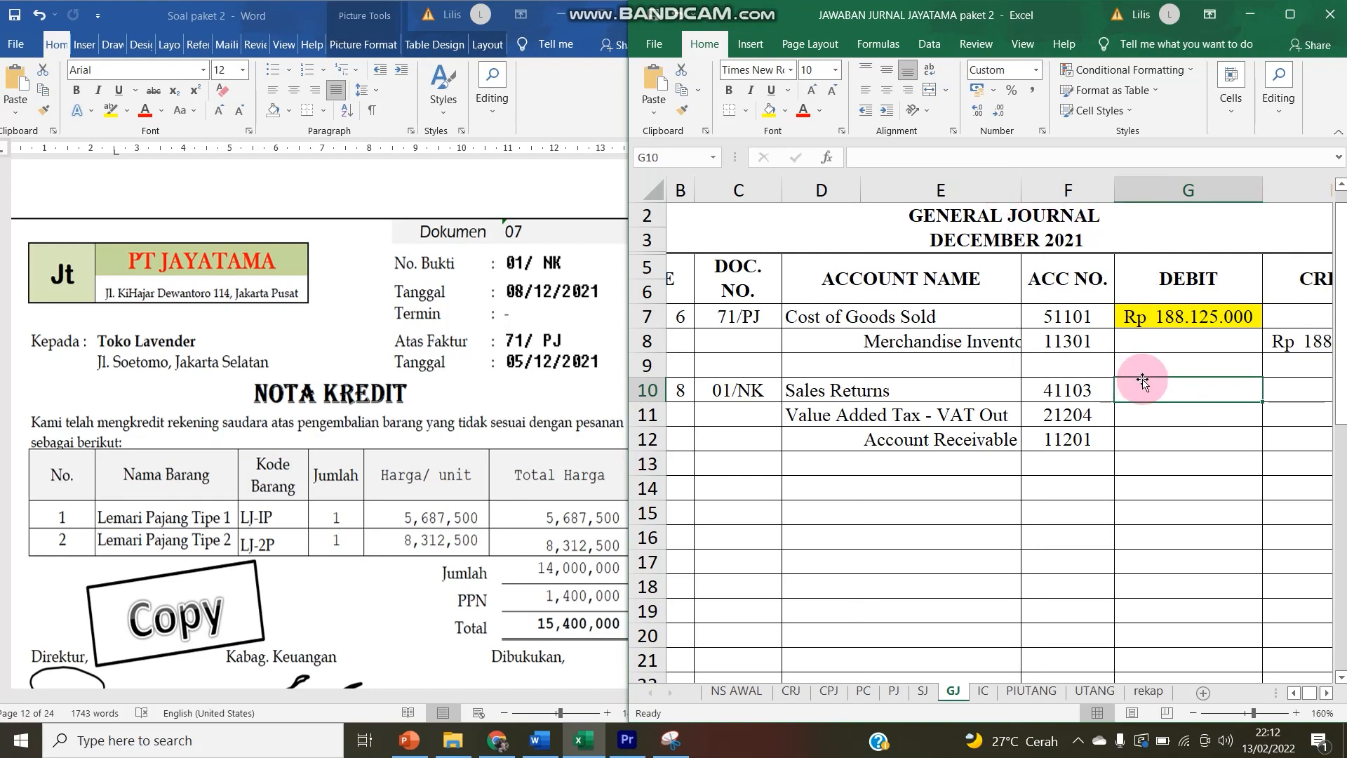
pyautogui.press('BackSpace')
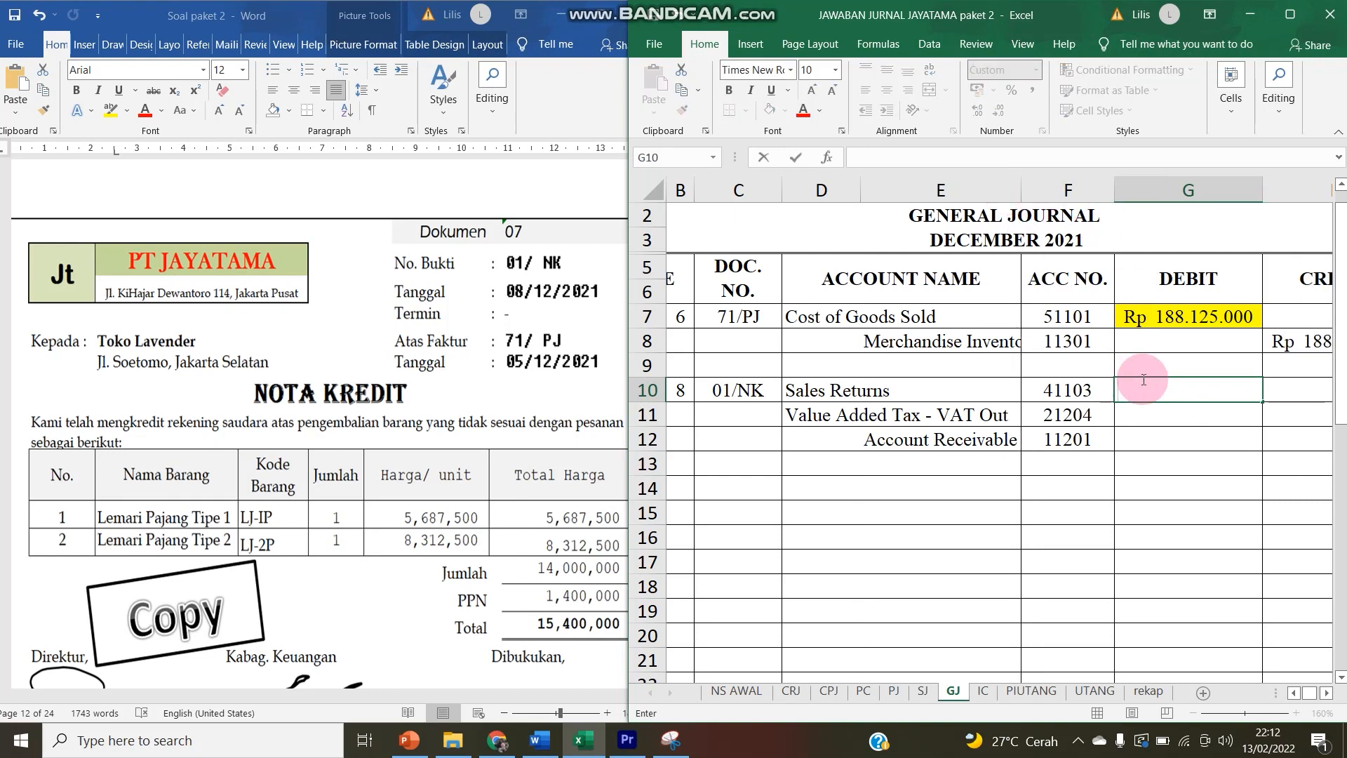
pyautogui.write('14.000.000')
pyautogui.press('Return')
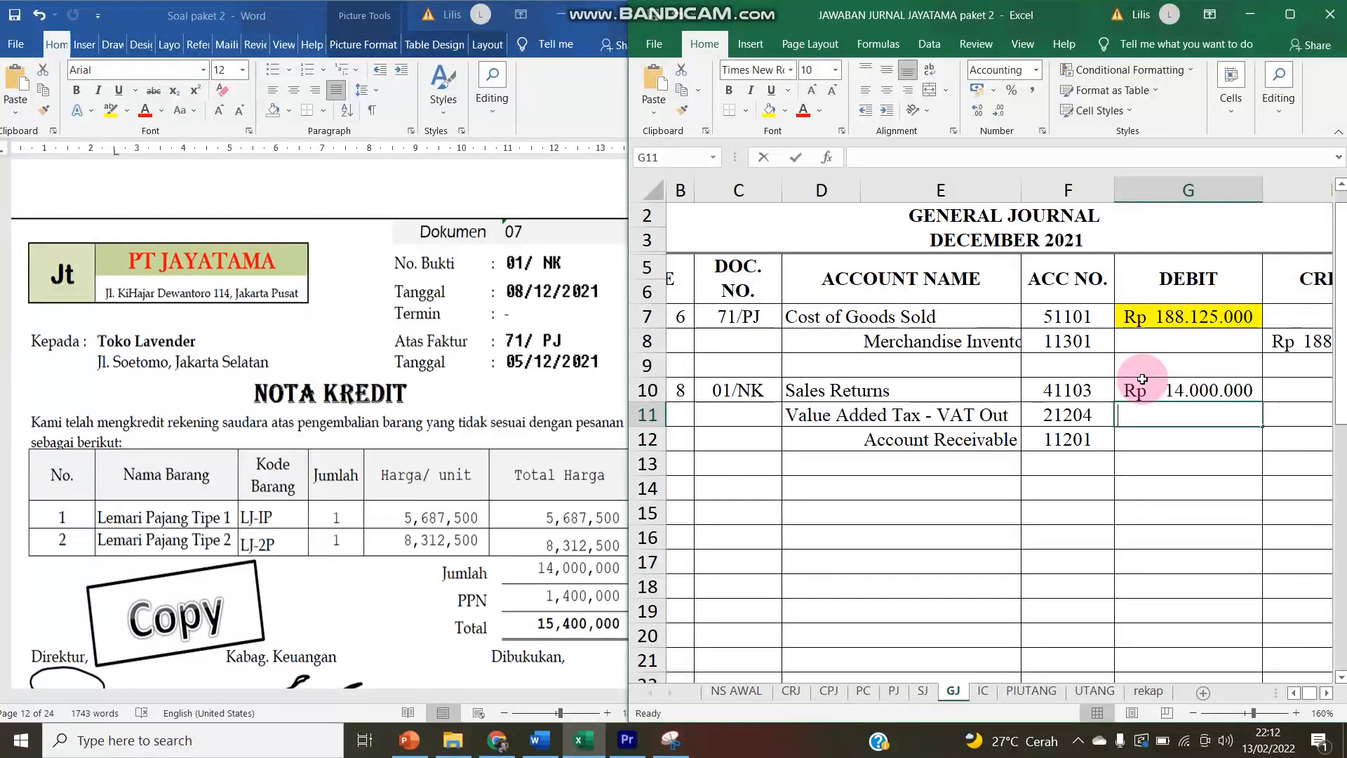
# - Enter the VAT Out debit of 1.400.000 in G11 and the Account Receivable credit of 15.400.000 in H12
pyautogui.write('1.4')
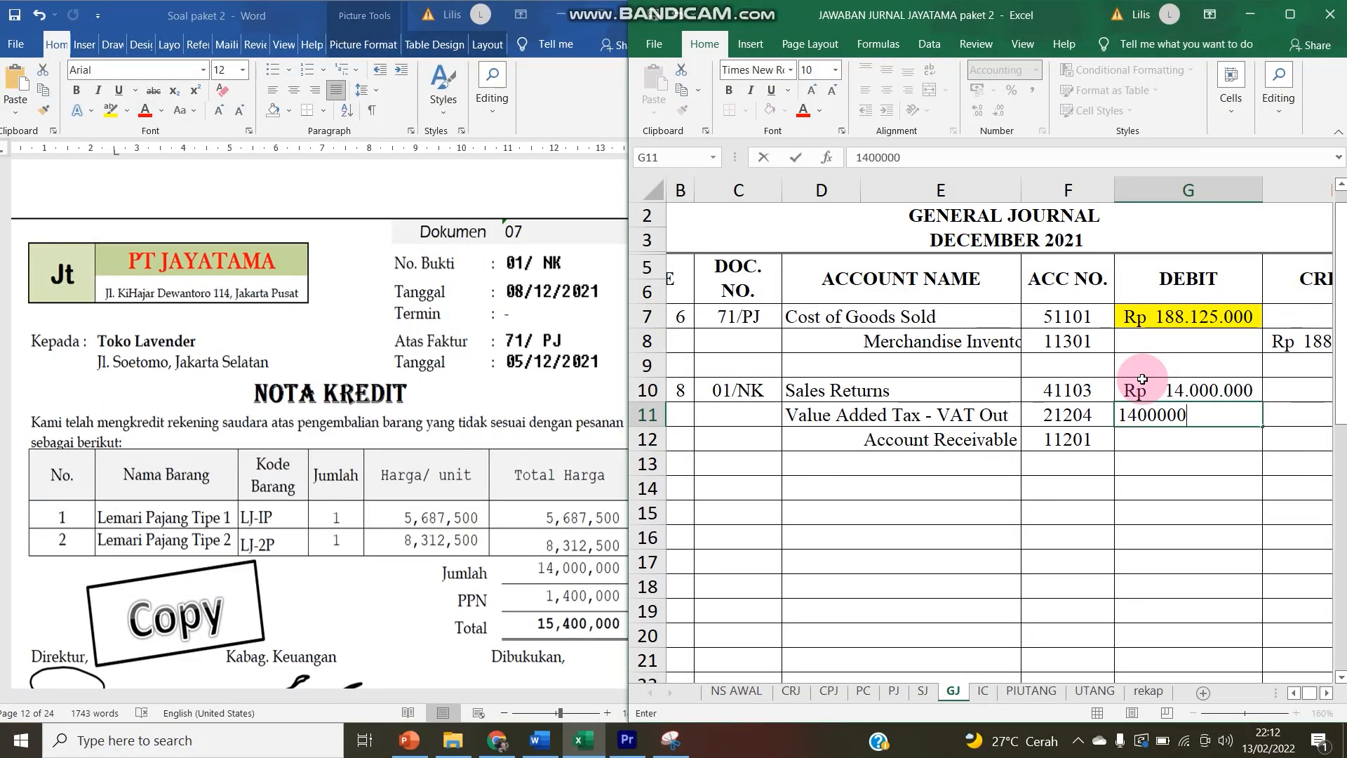
pyautogui.write('00.000')
pyautogui.press('Return')
pyautogui.press('Right')
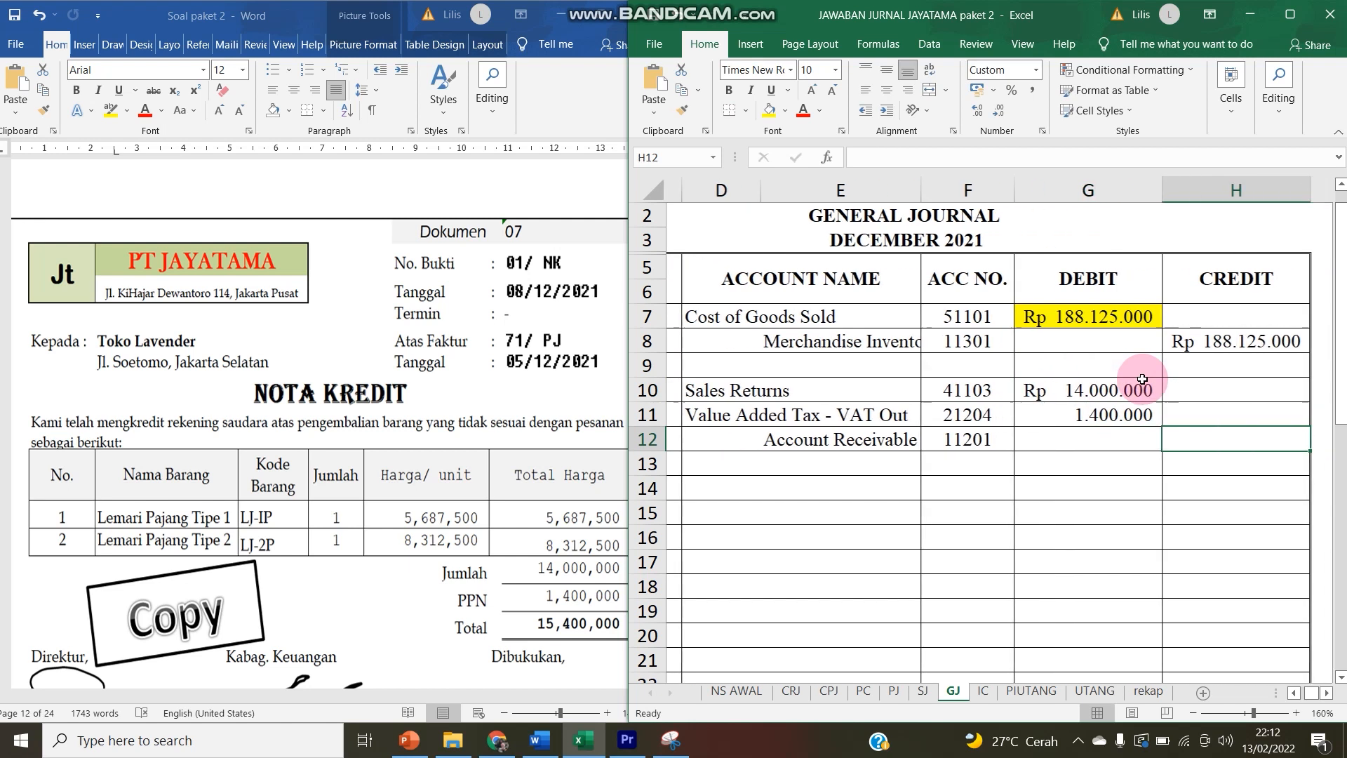
pyautogui.write('154')
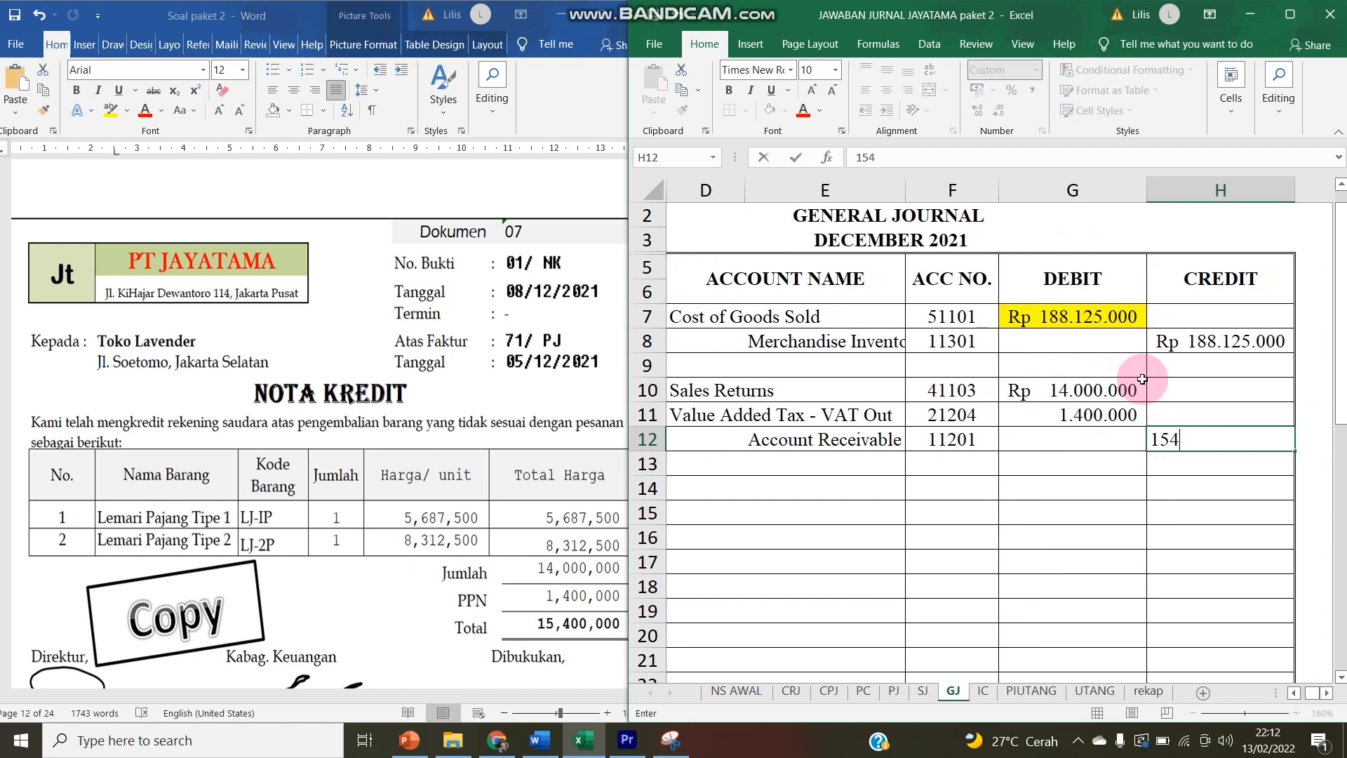
pyautogui.write('00000')
# - Fill D14 with the debit account name Merchandise Inventory by linking it to the same account name in row 8
pyautogui.press('Left')
pyautogui.press('Left')
pyautogui.press('Left')
pyautogui.press('Left')
pyautogui.press('Left')
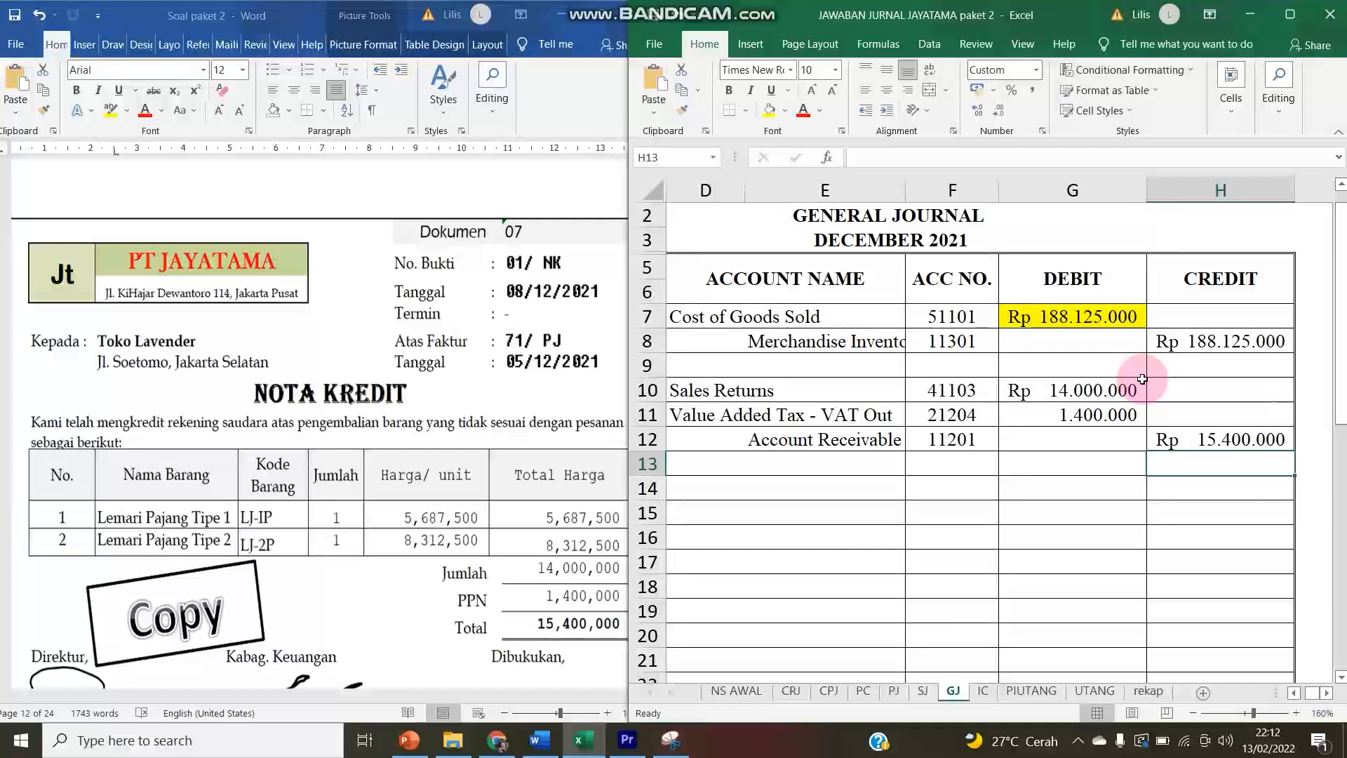
pyautogui.press('Right')
pyautogui.press('Down')
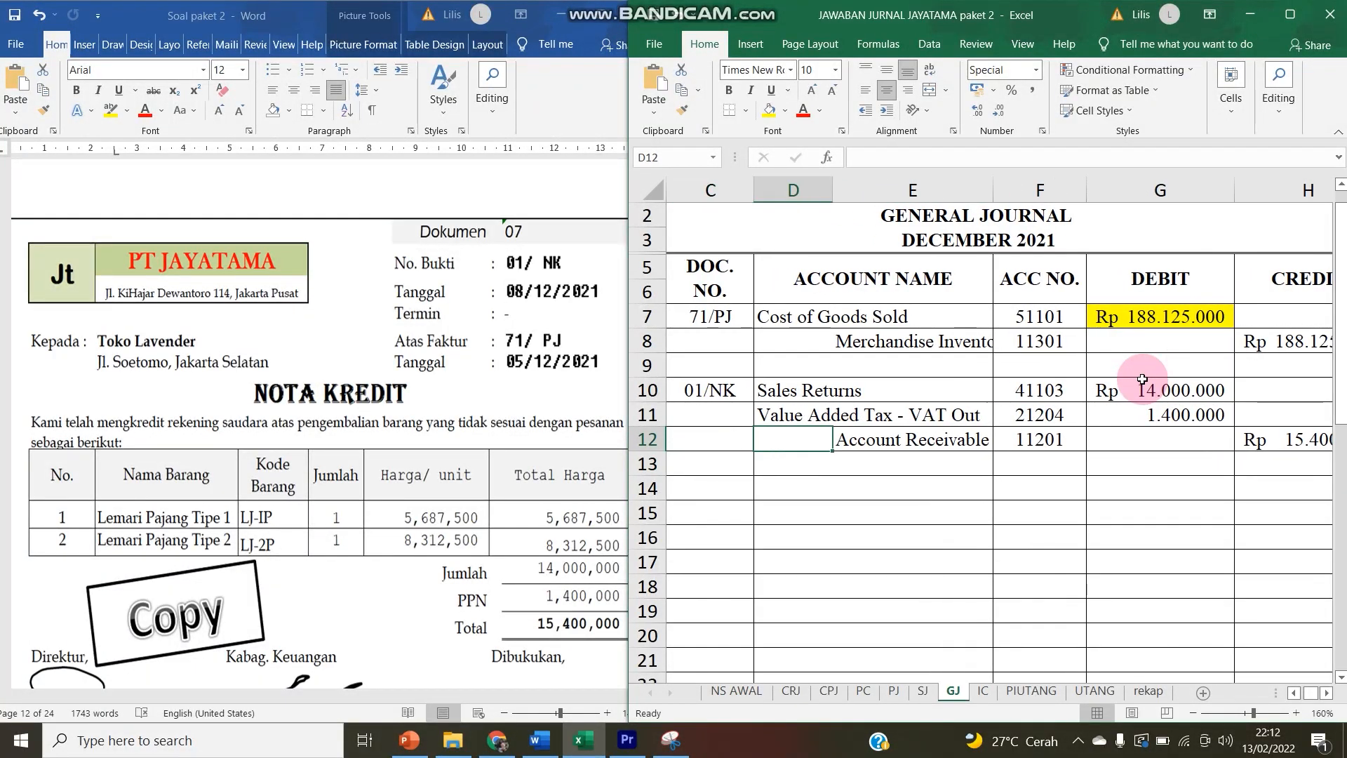
pyautogui.press('Down')
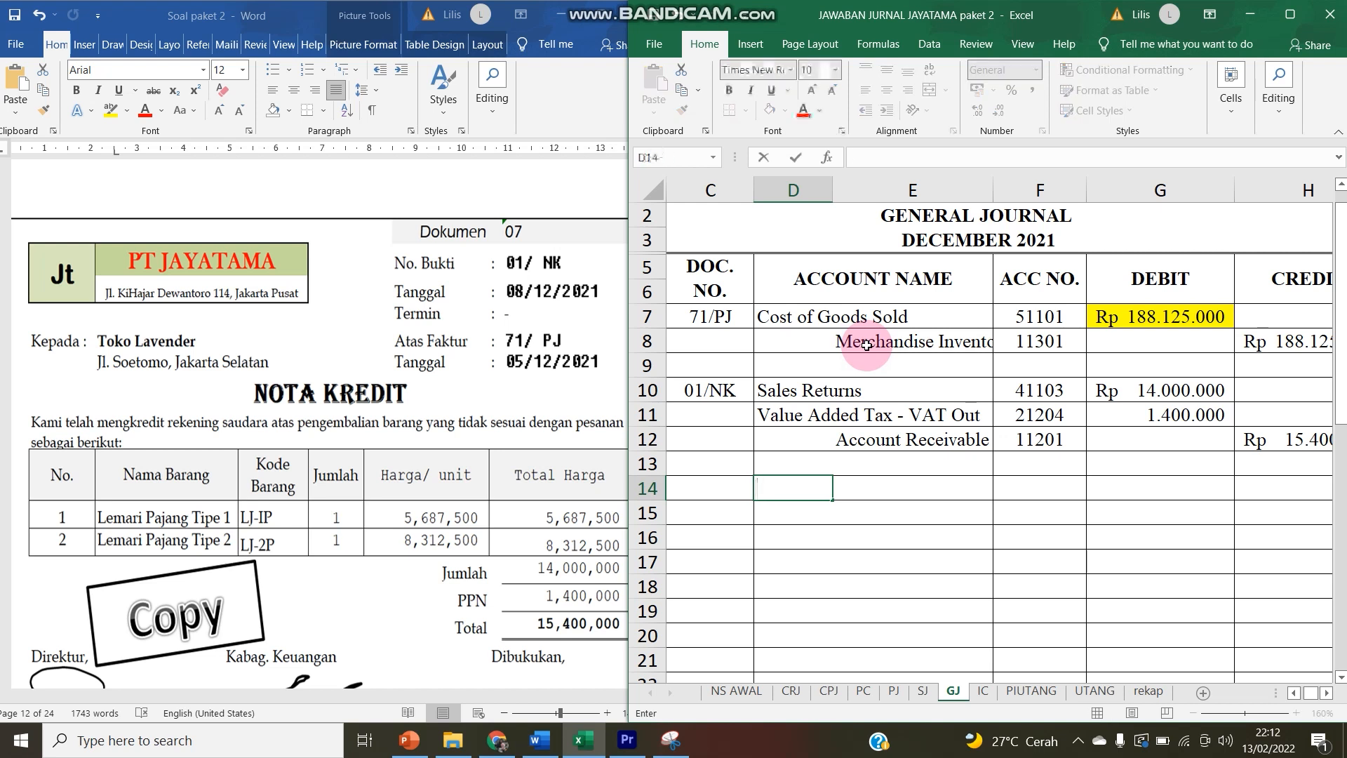
pyautogui.write('=')
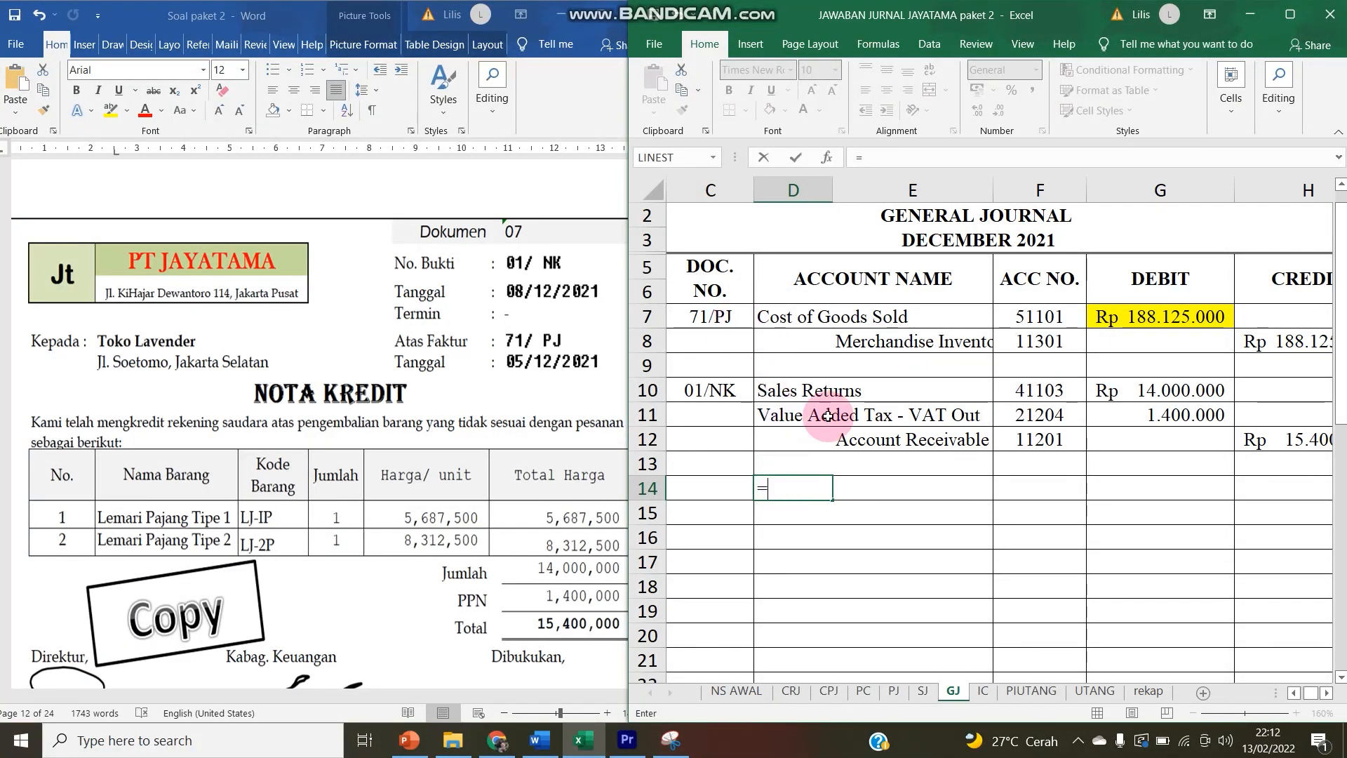
pyautogui.click(877, 345)
pyautogui.press('Return')
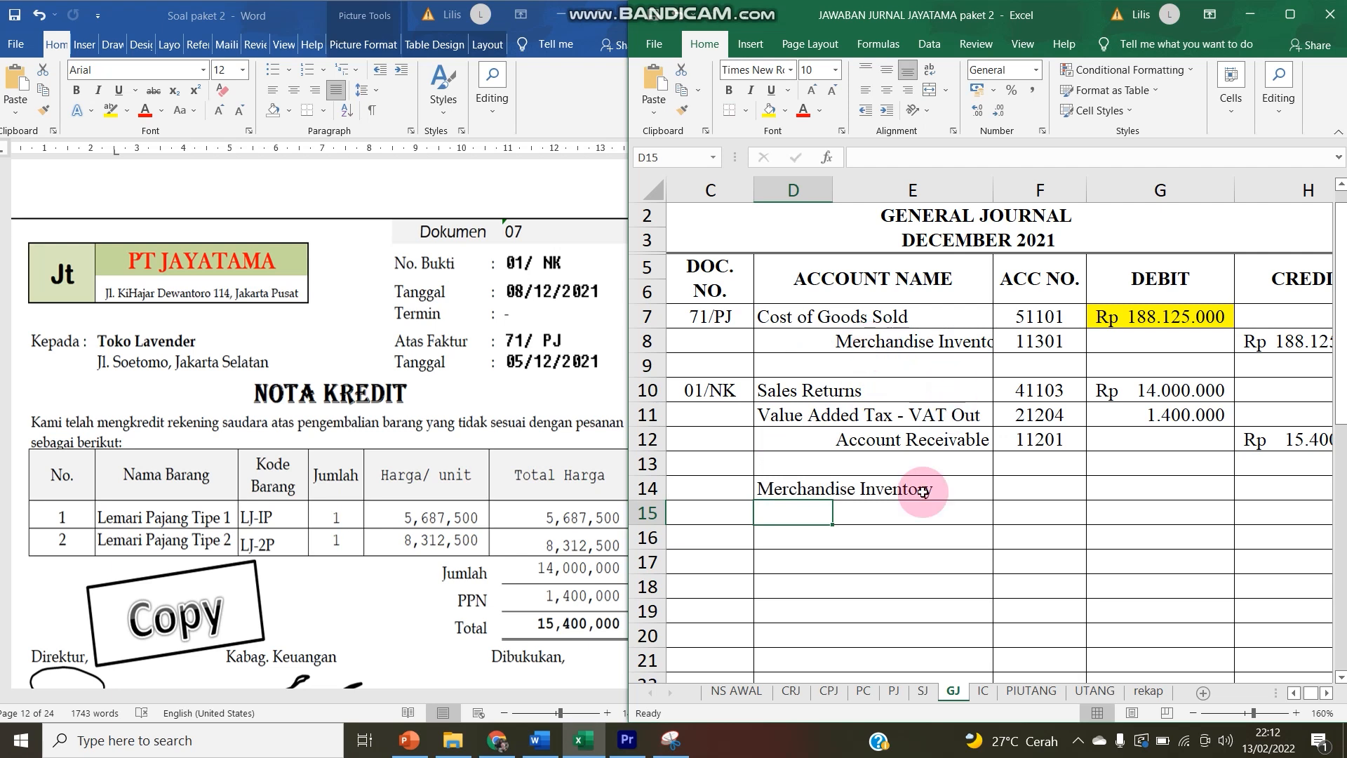
# - Fill the indented cell E15 with the credit account name Cost of Goods Sold by linking it to row 7
pyautogui.click(877, 524)
pyautogui.write('=')
pyautogui.click(799, 318)
pyautogui.press('Return')
# - Link the account numbers in F14 to F8 for Merchandise Inventory and in F15 to F7 for Cost of Goods Sold
pyautogui.click(1029, 491)
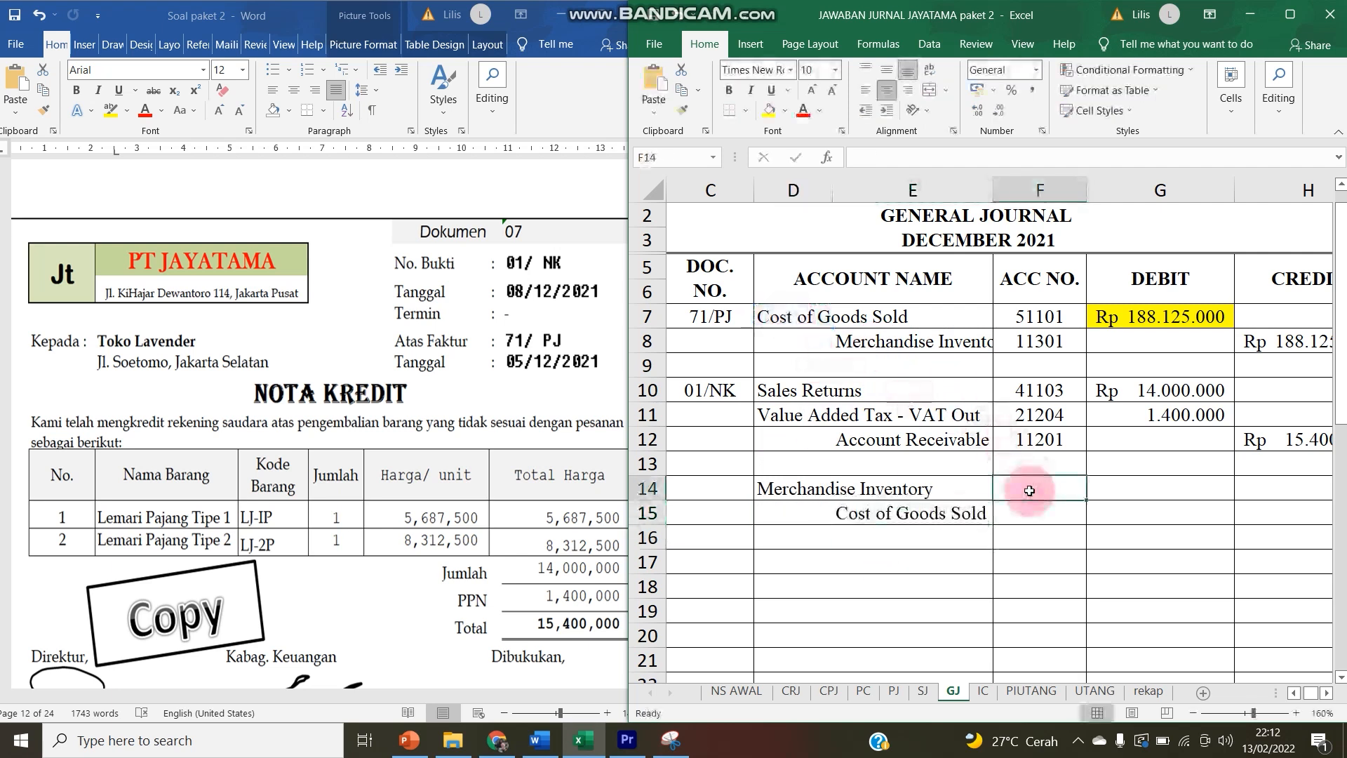
pyautogui.write('=')
pyautogui.click(1026, 317)
pyautogui.click(1031, 341)
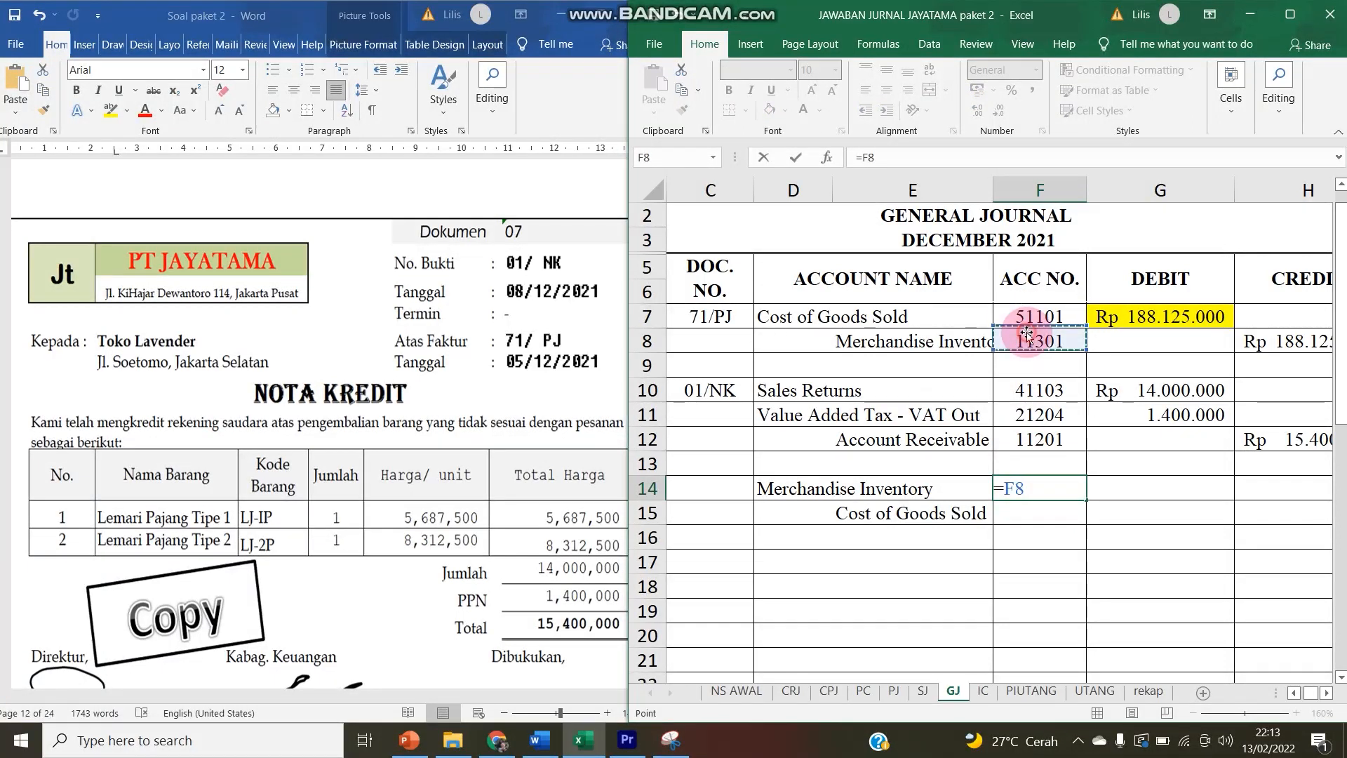
pyautogui.press('Return')
pyautogui.write('=')
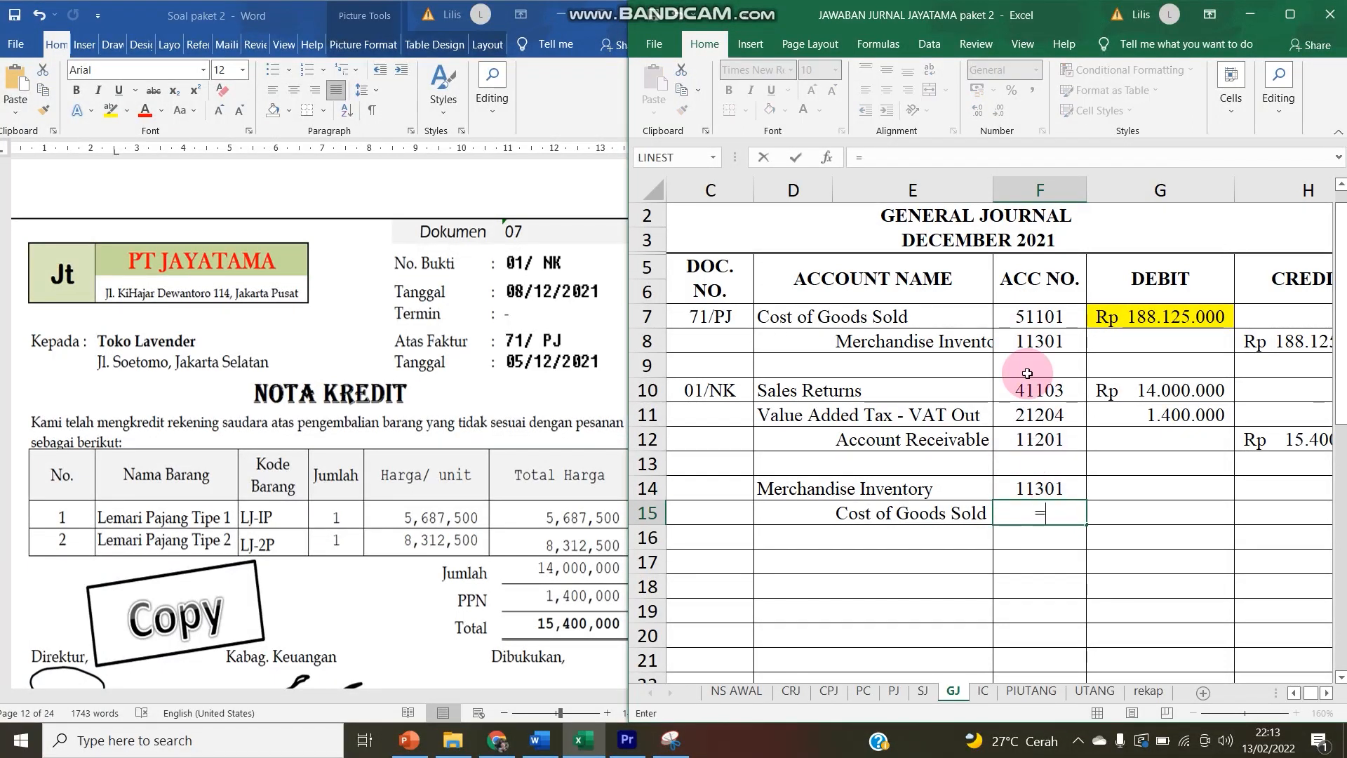
pyautogui.click(1028, 315)
pyautogui.press('Return')
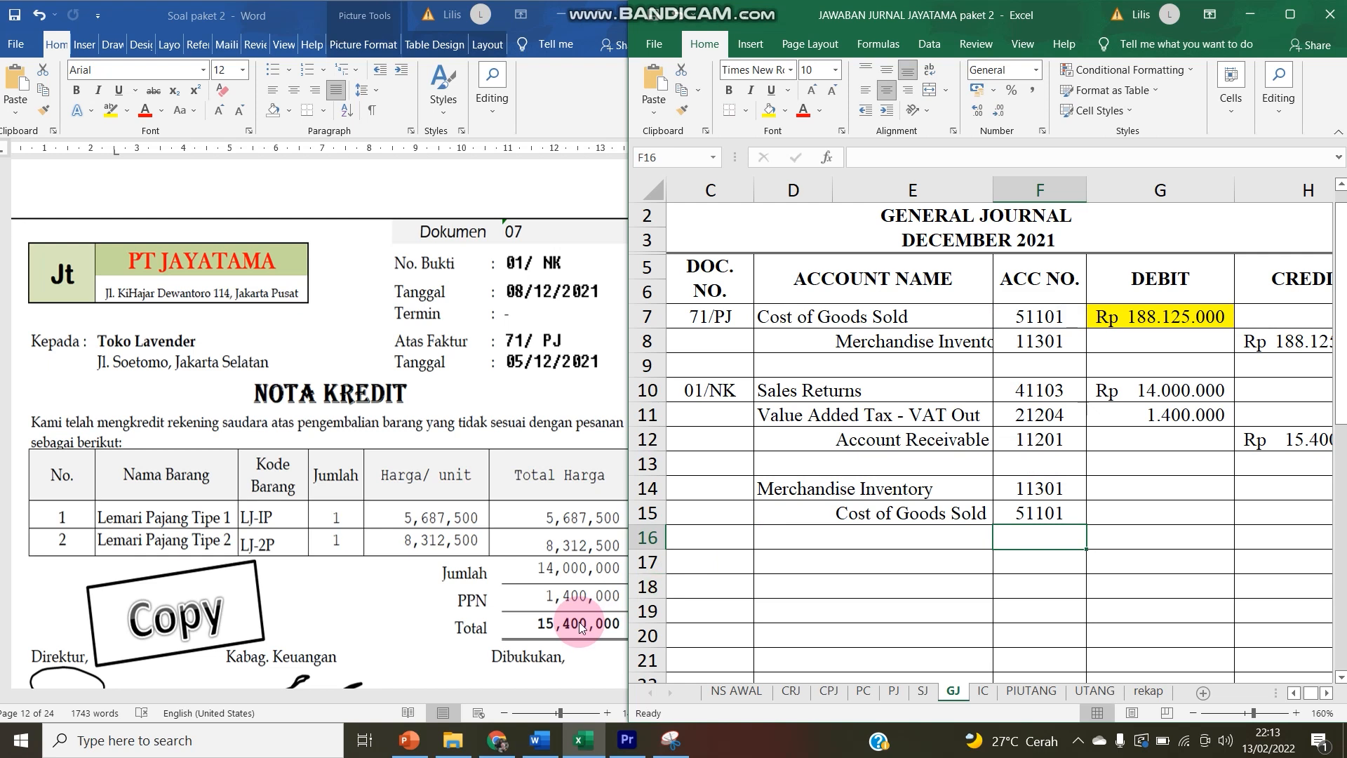
# - Highlight the empty Merchandise Inventory debit cell G14 in yellow
pyautogui.click(1159, 490)
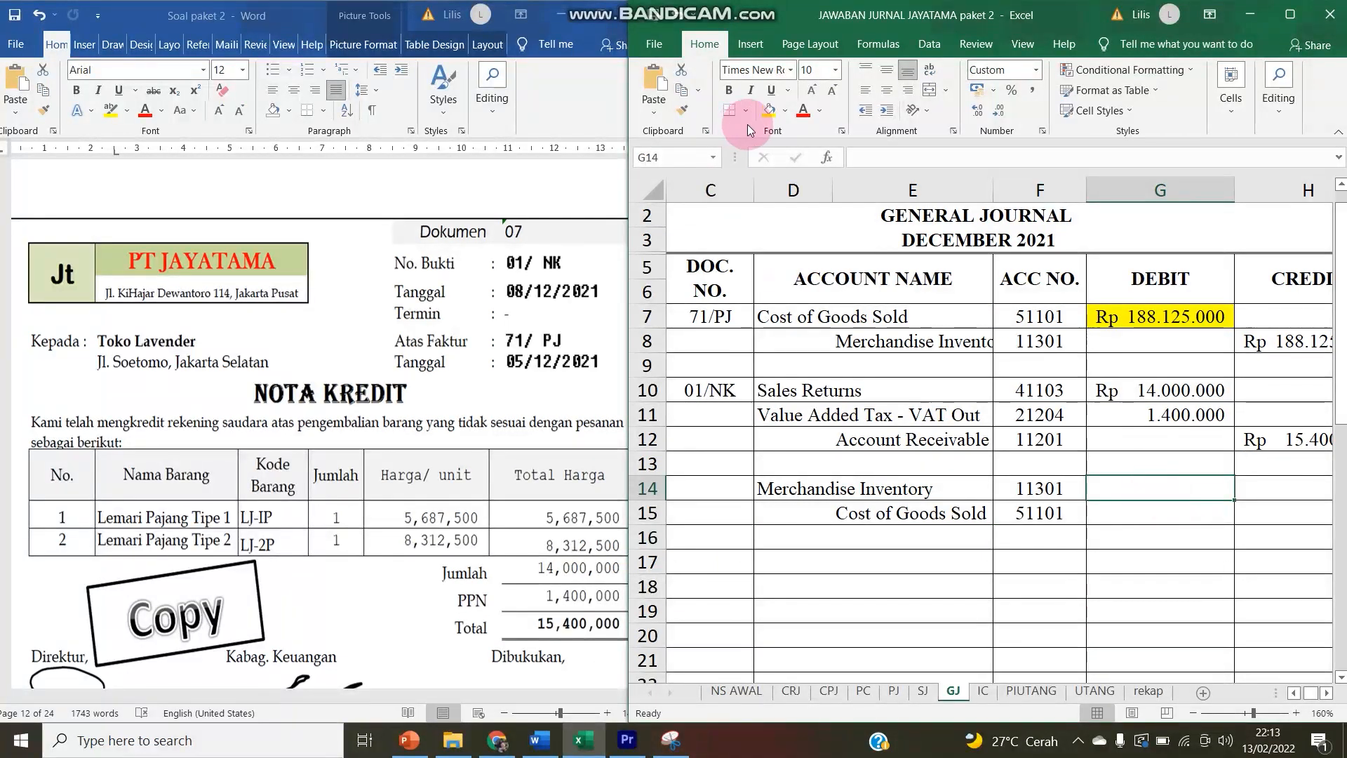
pyautogui.click(772, 112)
pyautogui.click(948, 691)
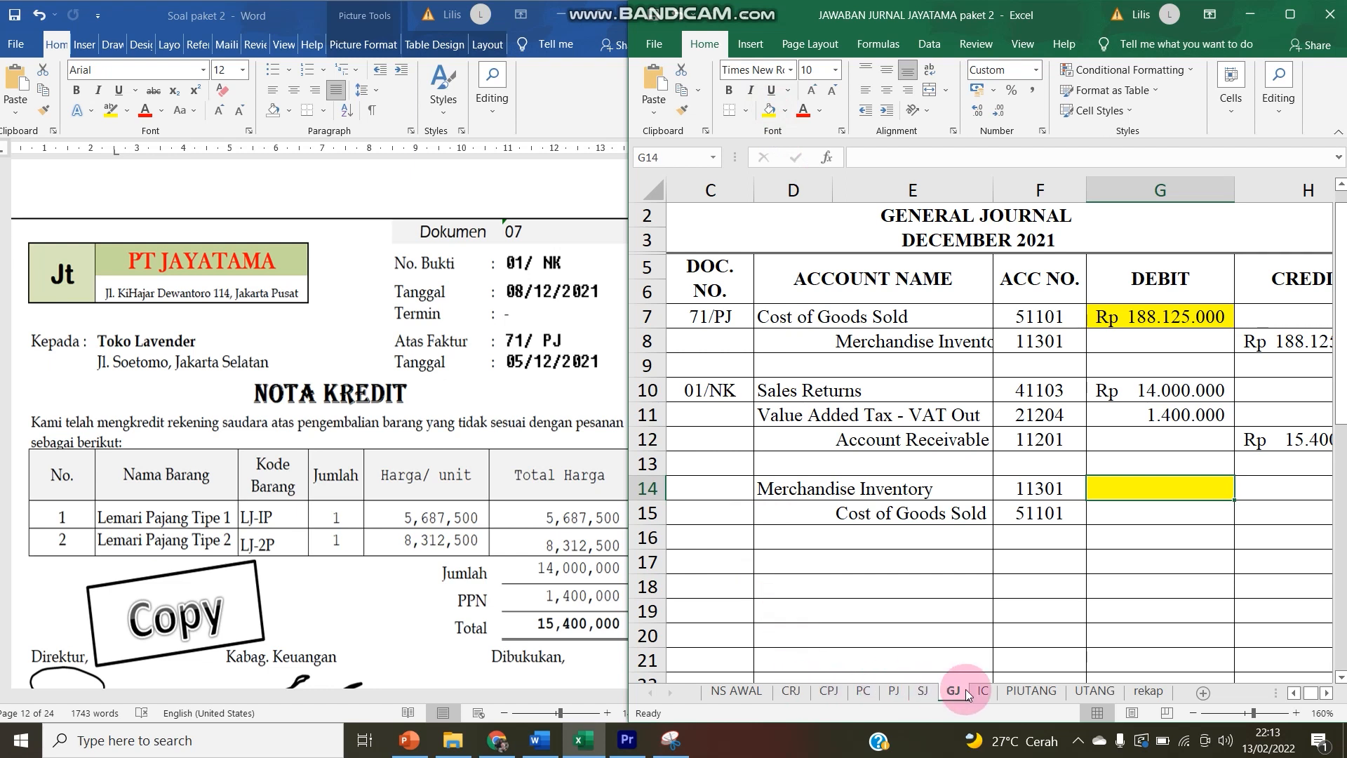
# - In row 9 of the LJ-1P inventory card on sheet IC, enter date 8 and description Retur Penjualan
pyautogui.click(977, 690)
pyautogui.moveTo(758, 423); pyautogui.dragTo(685, 435)
pyautogui.click(757, 447)
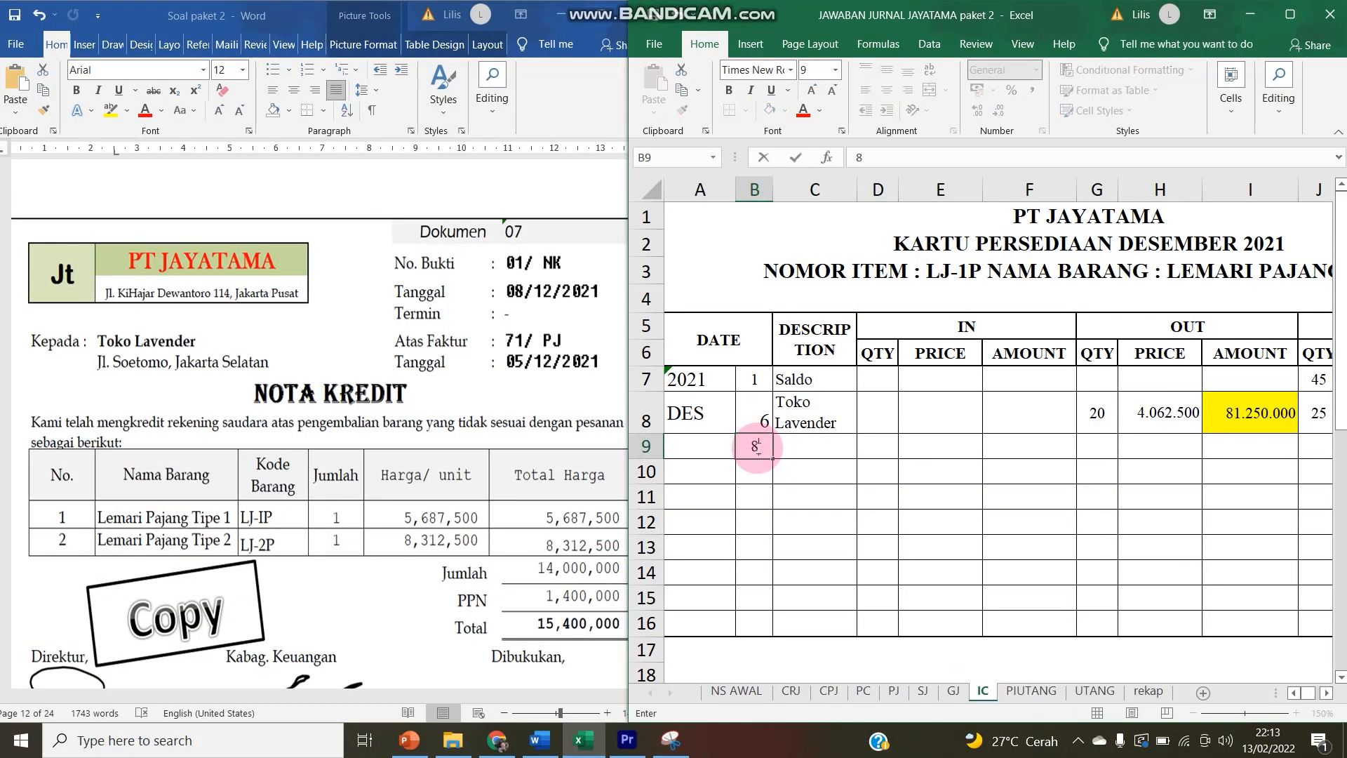
pyautogui.press('Tab')
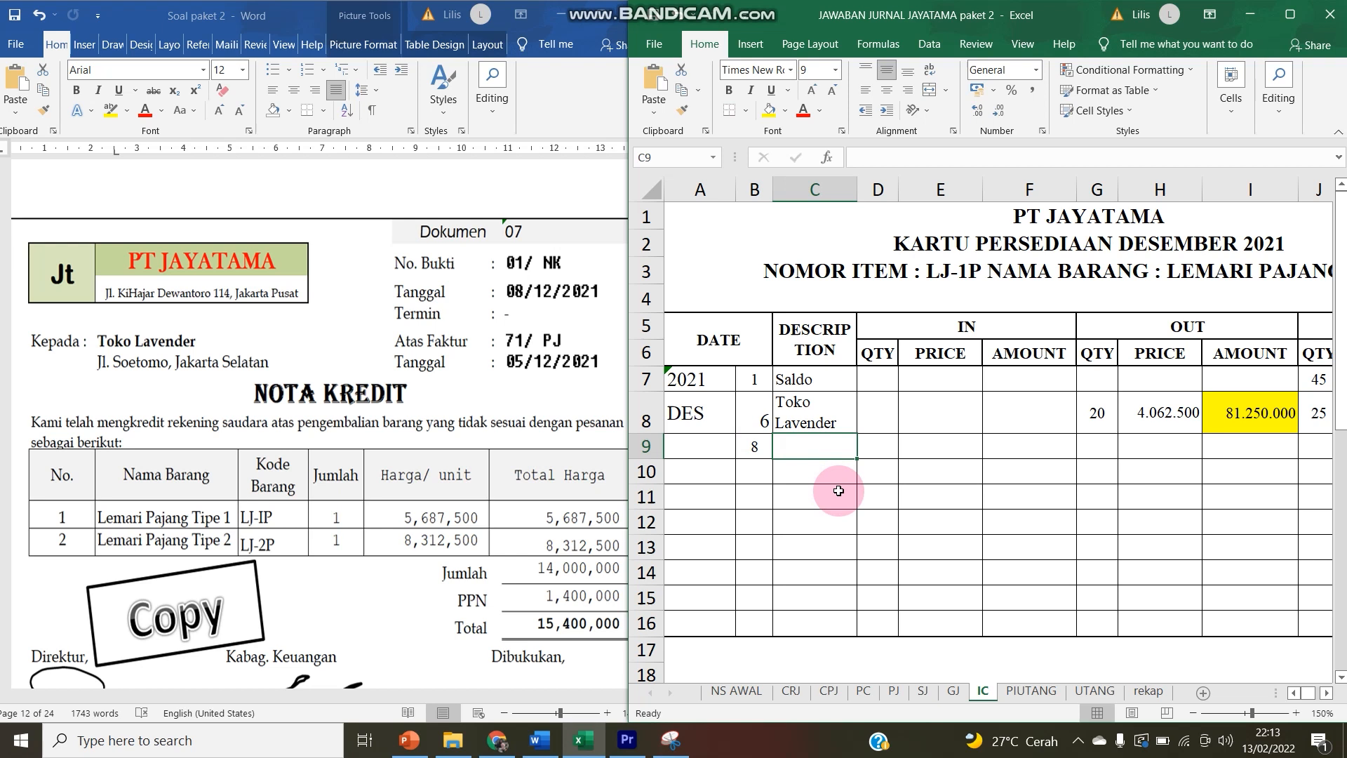
pyautogui.write('Retur')
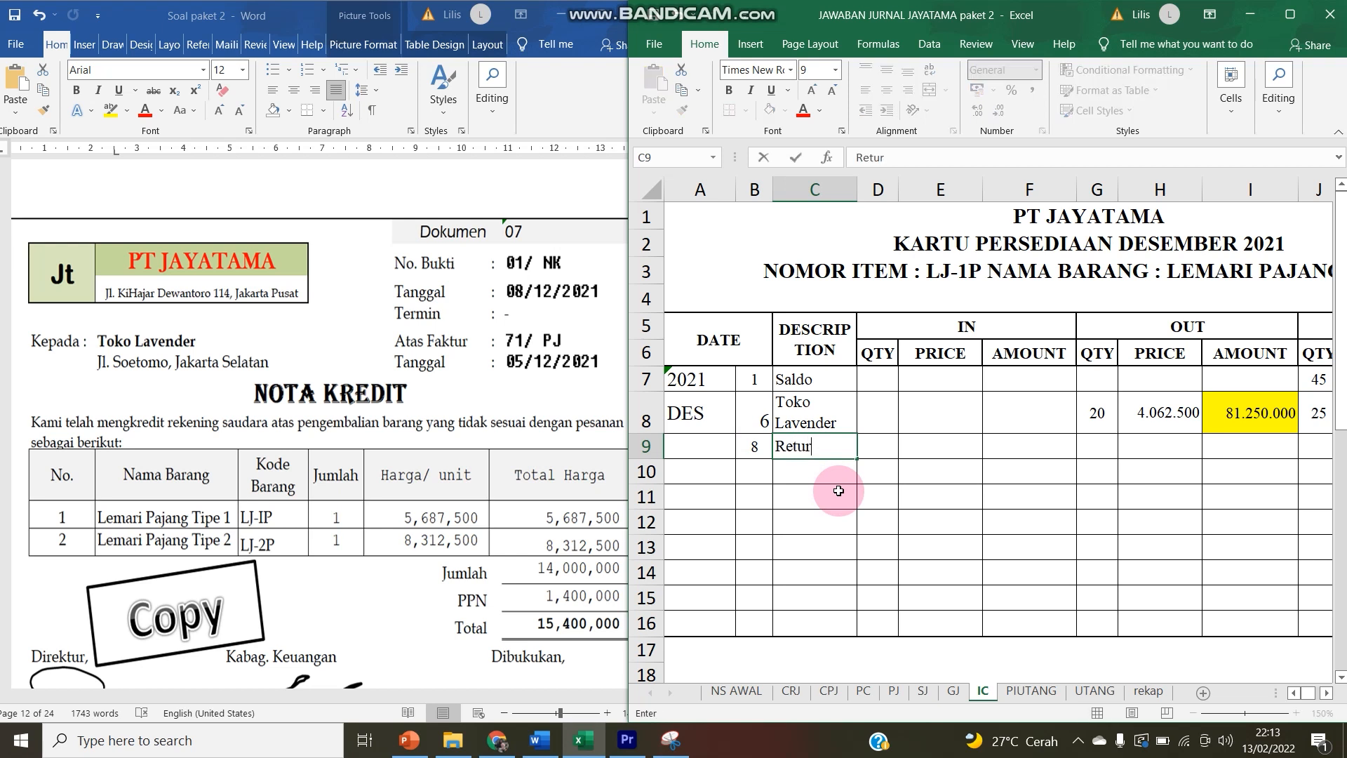
pyautogui.write(' Penjuala')
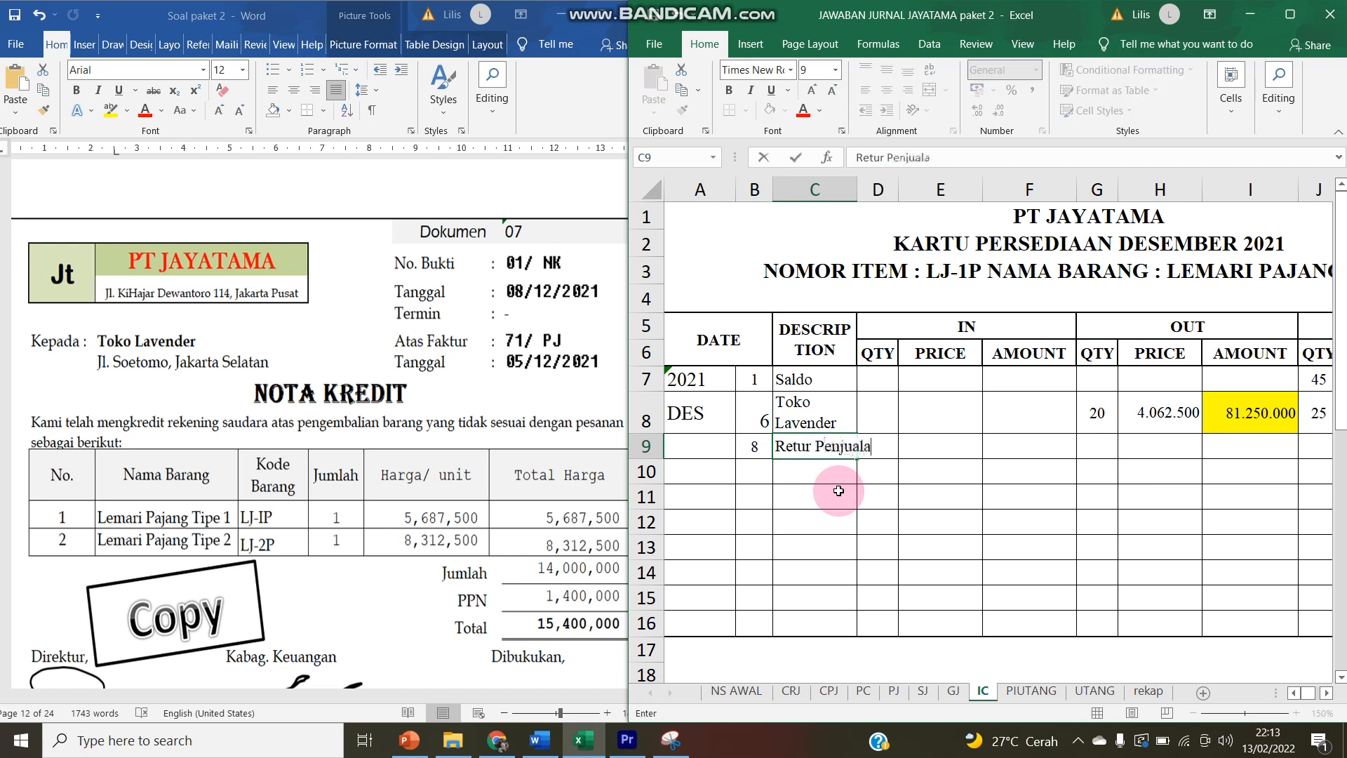
pyautogui.write('n')
pyautogui.press('Tab')
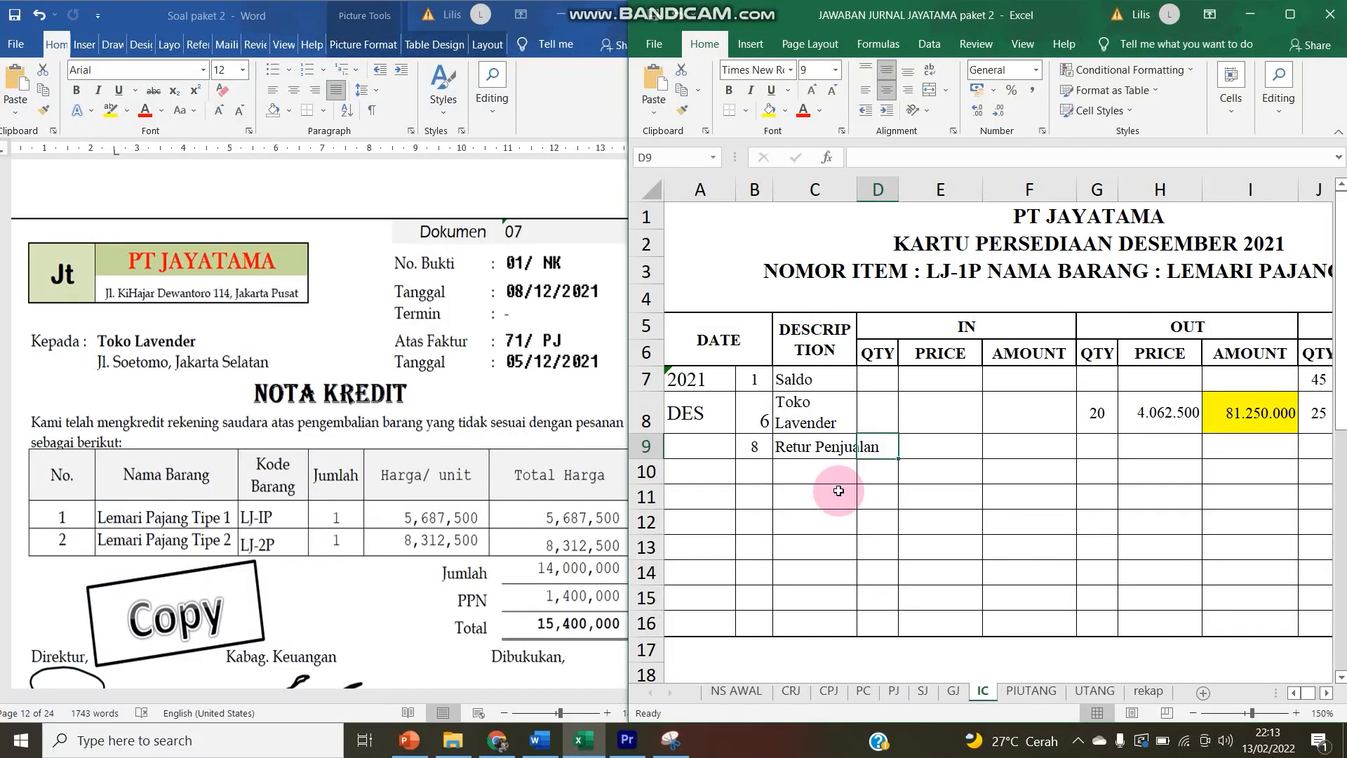
# - Enter an incoming quantity of 1 in D9 and link its price in E9 to the outgoing price in H8
pyautogui.write('1')
pyautogui.press('Tab')
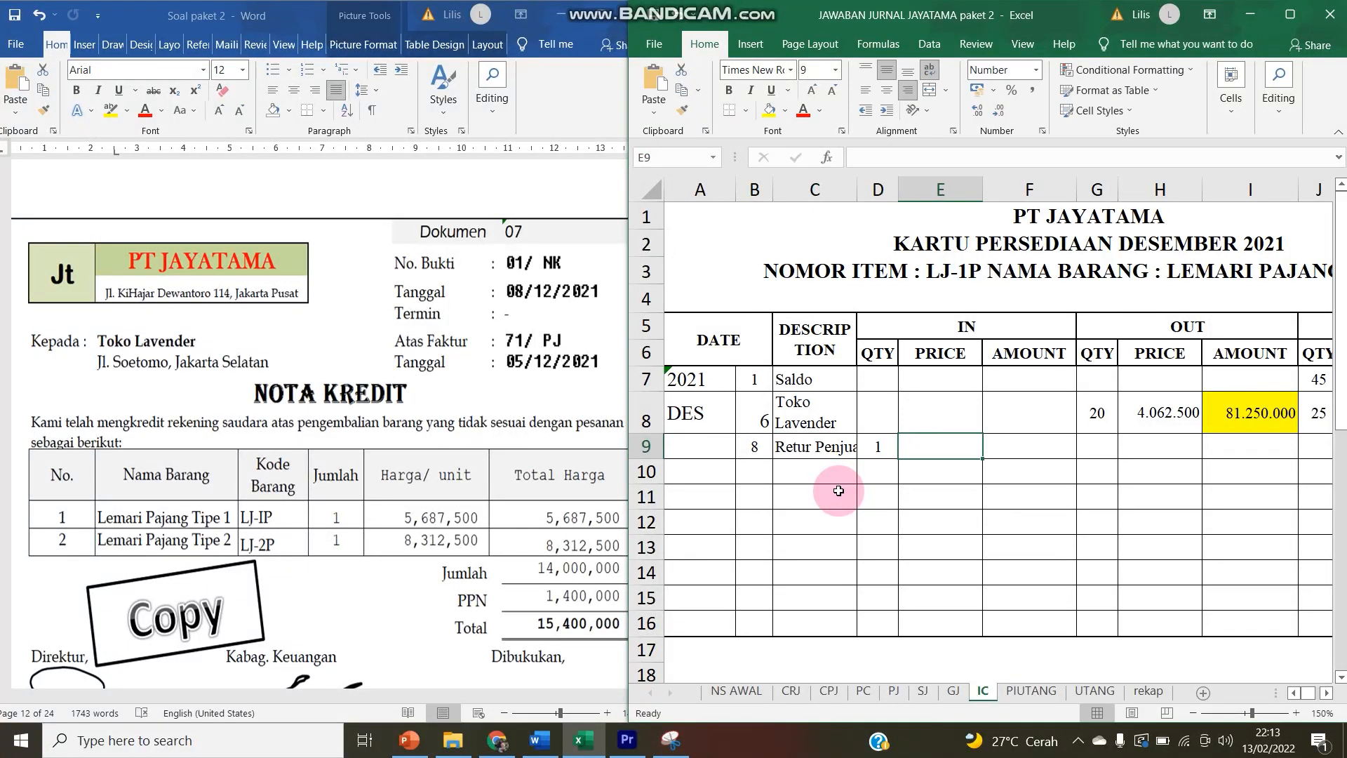
pyautogui.write('=')
pyautogui.click(1154, 407)
pyautogui.press('Return')
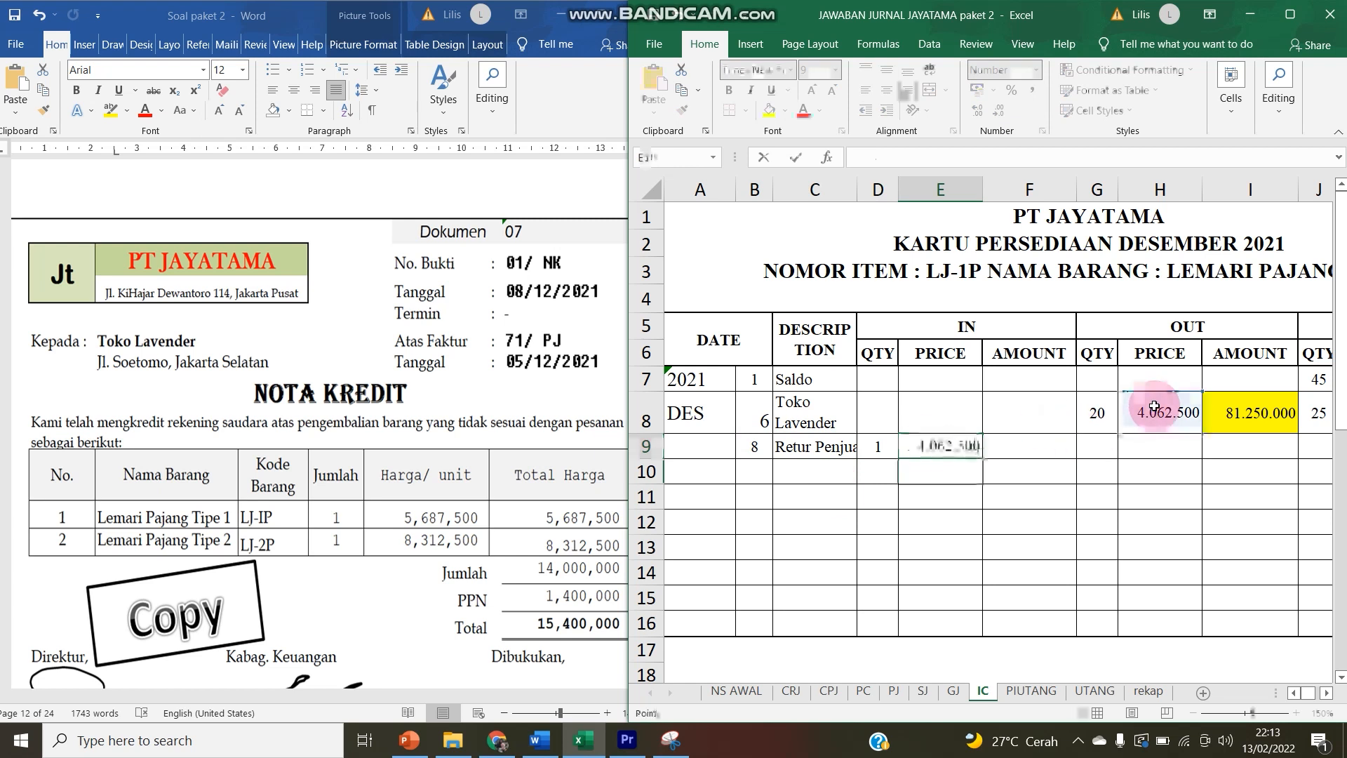
# - Calculate the incoming amount in F9 as quantity D9 multiplied by price E9
pyautogui.press('Right')
pyautogui.write('=')
pyautogui.press('Left')
pyautogui.press('Left')
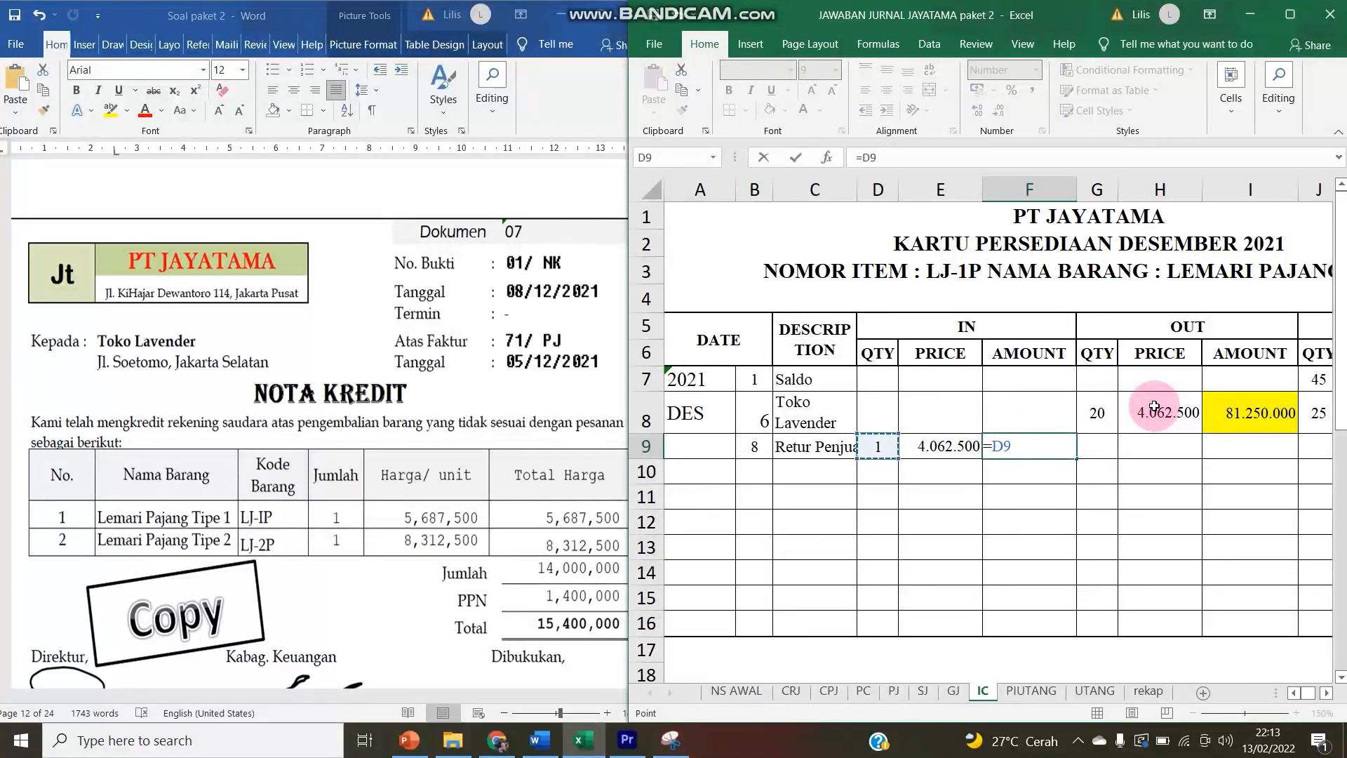
pyautogui.write('*')
pyautogui.press('Left')
pyautogui.press('Return')
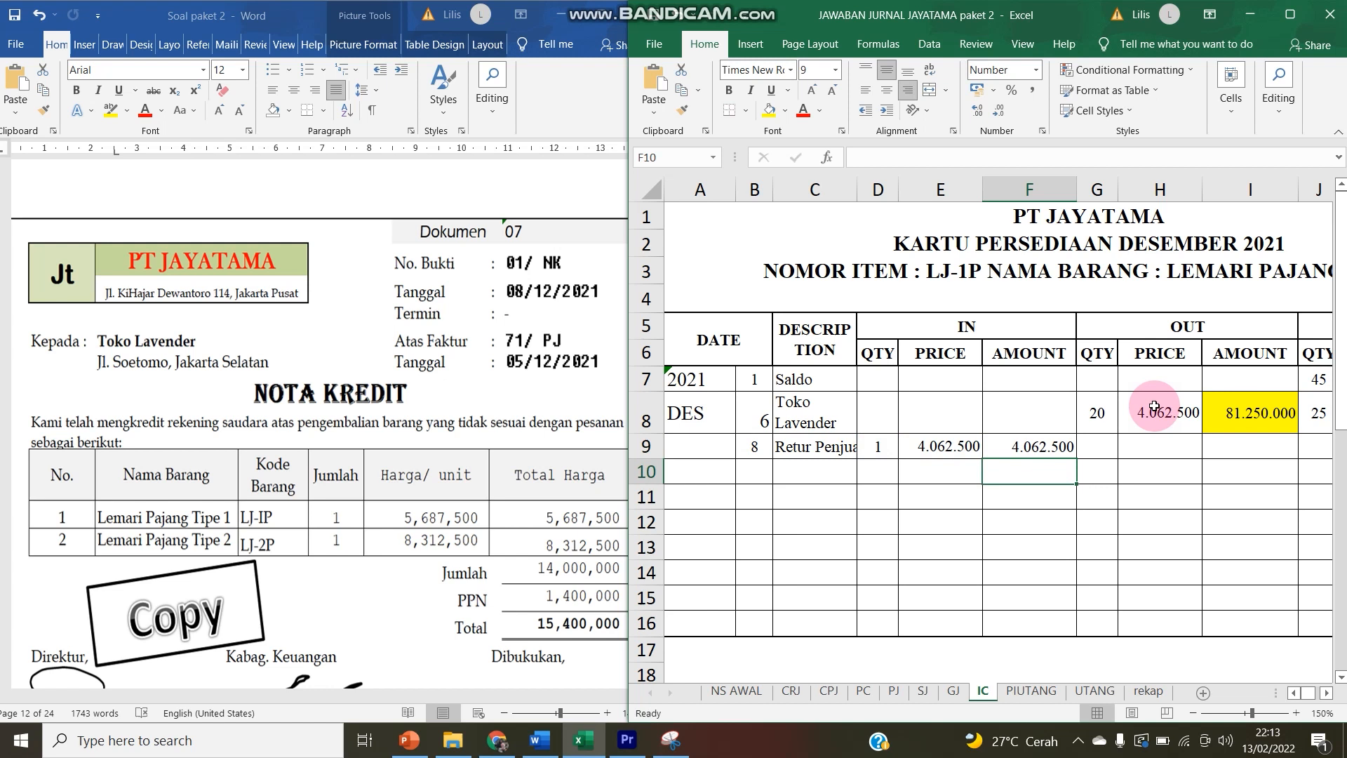
# - Calculate the balance quantity in J9 by adding the returned quantity in D9 to the previous balance in J8
pyautogui.press('Up')
pyautogui.press('Right')
pyautogui.press('Right')
pyautogui.press('Right')
pyautogui.press('Right')
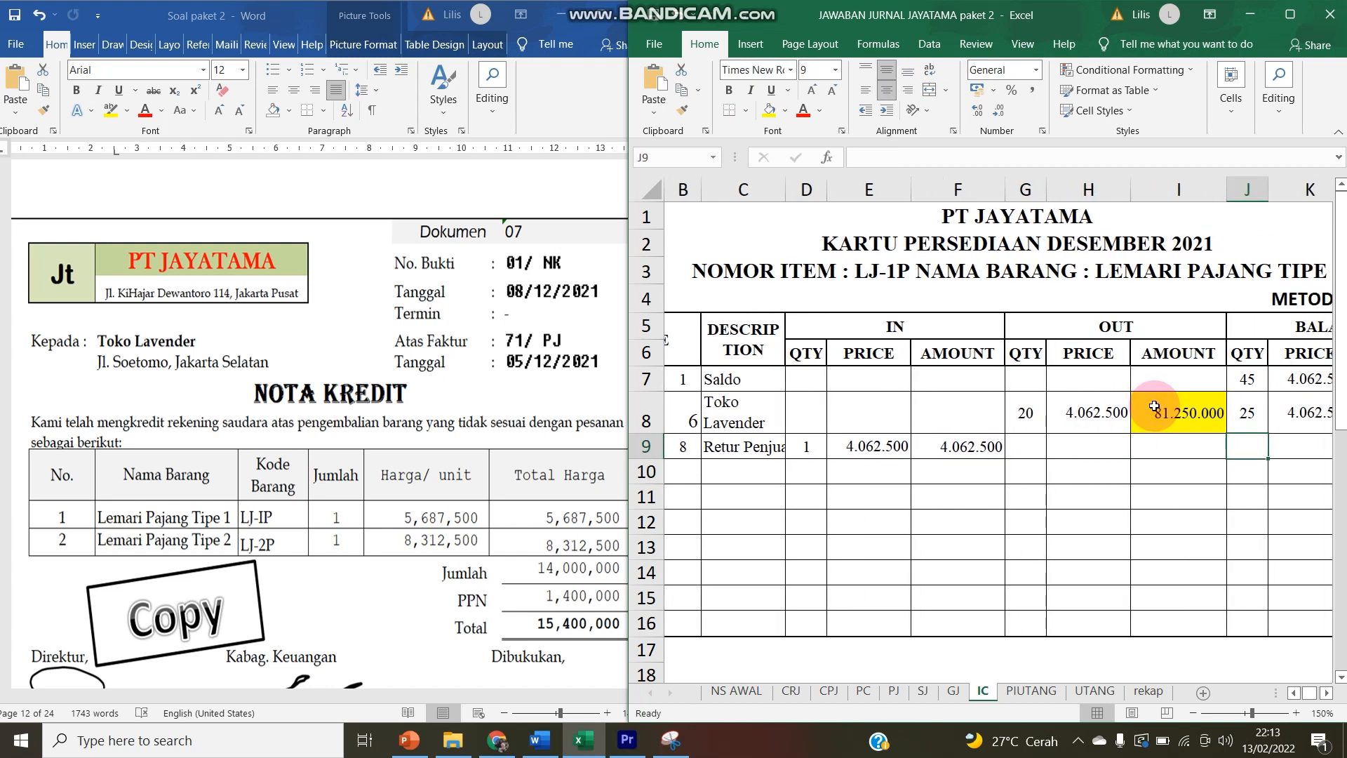
pyautogui.write('=')
pyautogui.press('Up')
pyautogui.write('+')
pyautogui.press('Left')
pyautogui.press('Left')
pyautogui.press('Left')
pyautogui.press('Left')
pyautogui.press('Left')
pyautogui.press('Left')
pyautogui.press('Return')
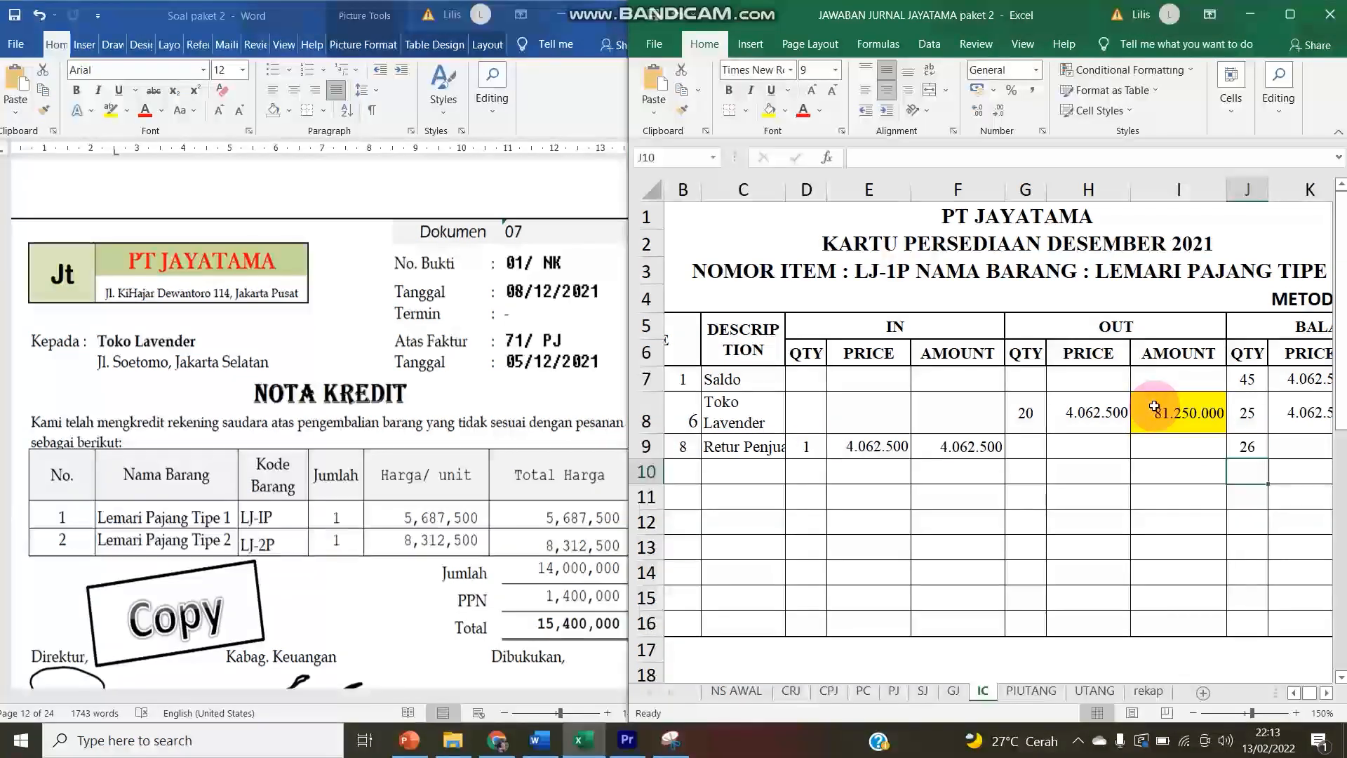
# - Link the balance price in K9 to the previous balance price in K8
pyautogui.press('Up')
pyautogui.press('Right')
pyautogui.write('=')
pyautogui.press('Up')
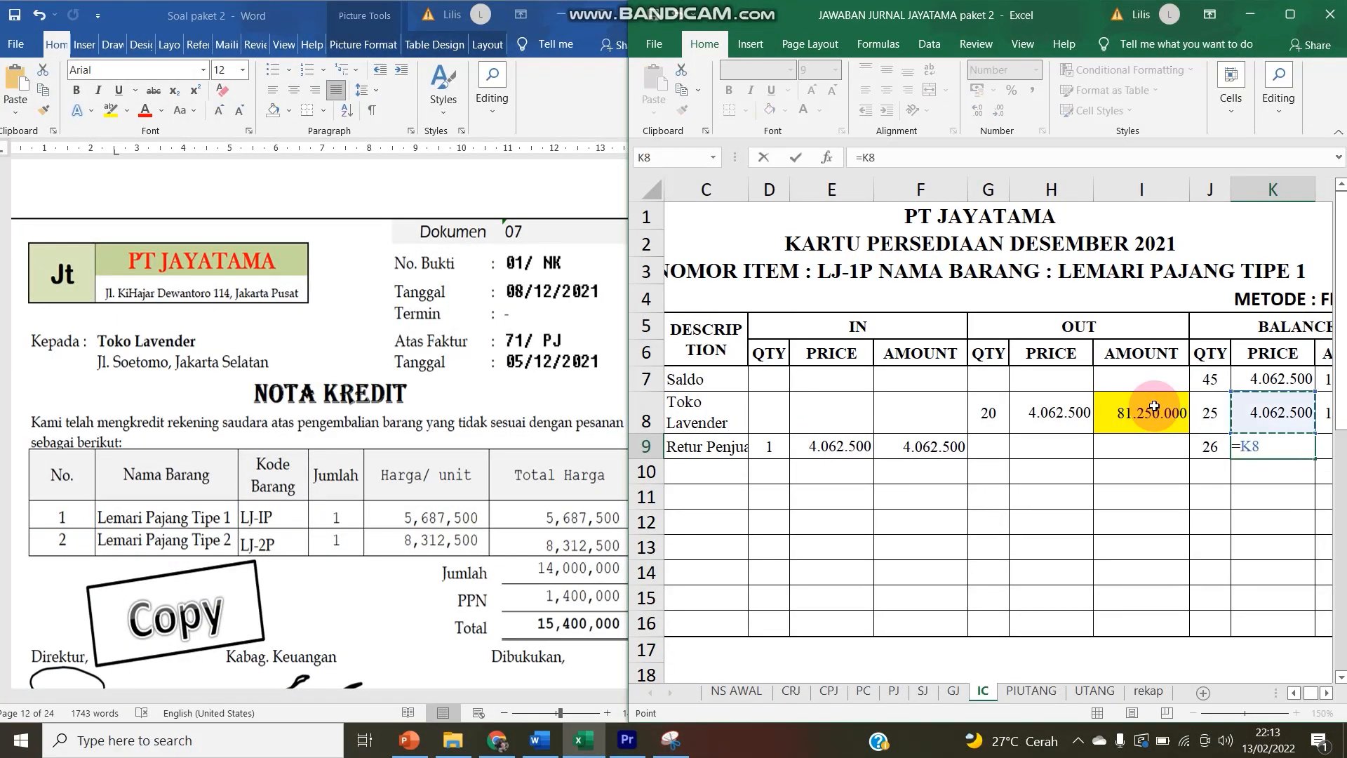
pyautogui.write('+')
pyautogui.press('Left')
pyautogui.press('Left')
pyautogui.press('Right')
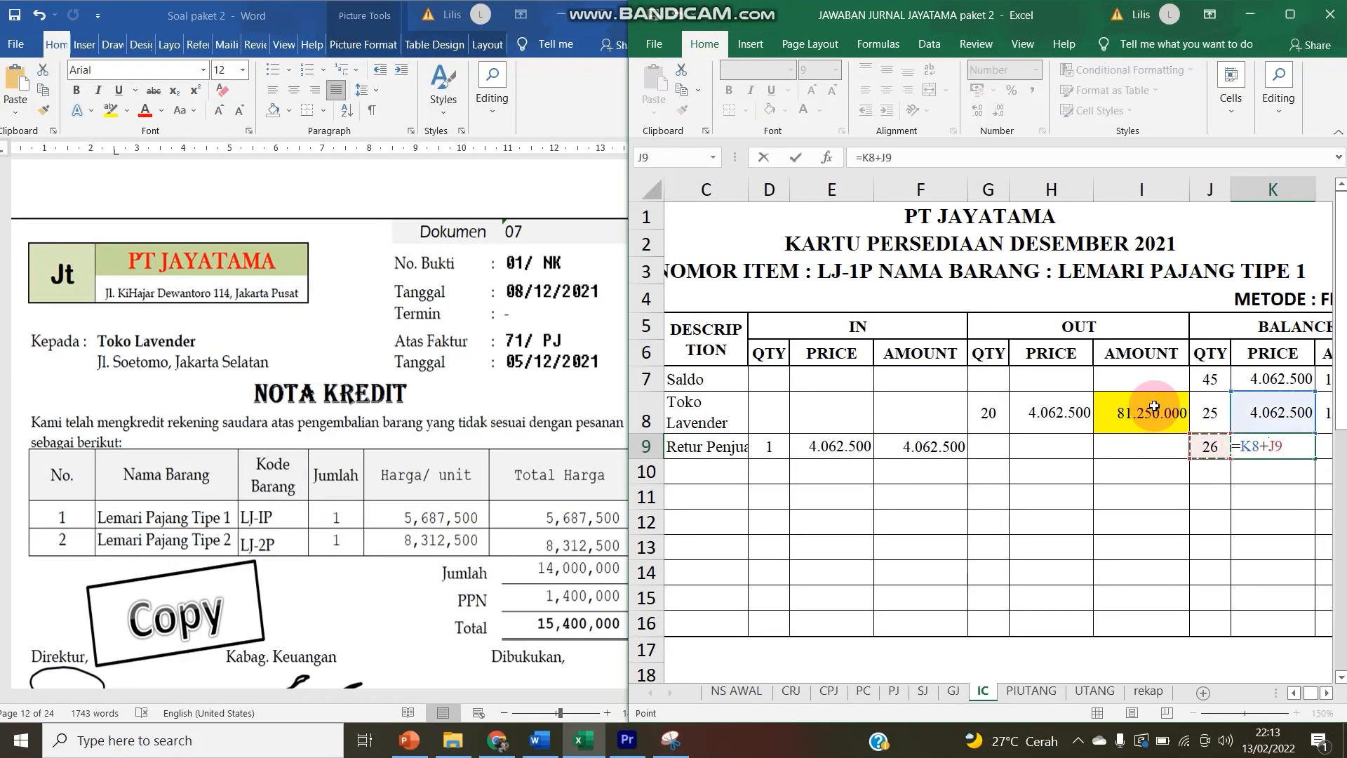
pyautogui.press('BackSpace')
pyautogui.press('BackSpace')
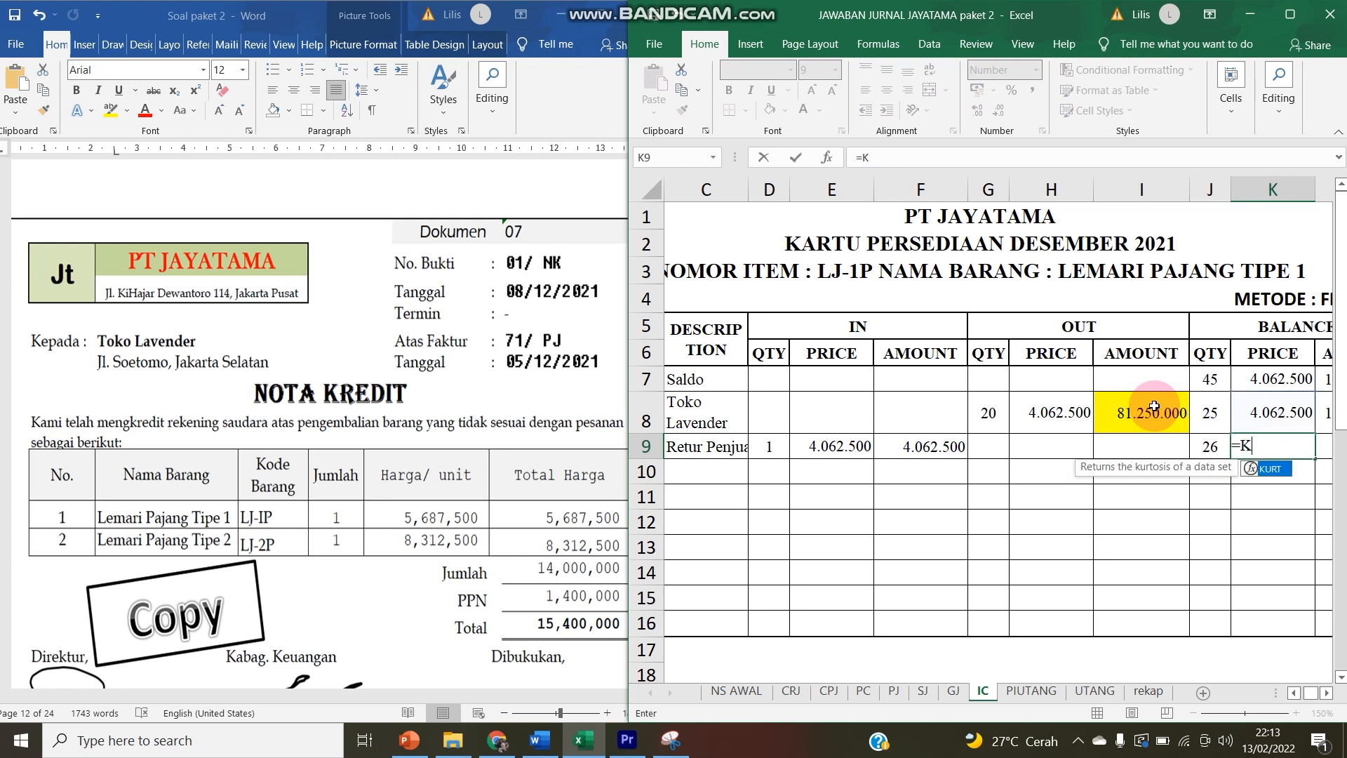
pyautogui.press('Escape')
pyautogui.click(1271, 413)
pyautogui.press('Return')
pyautogui.press('Up')
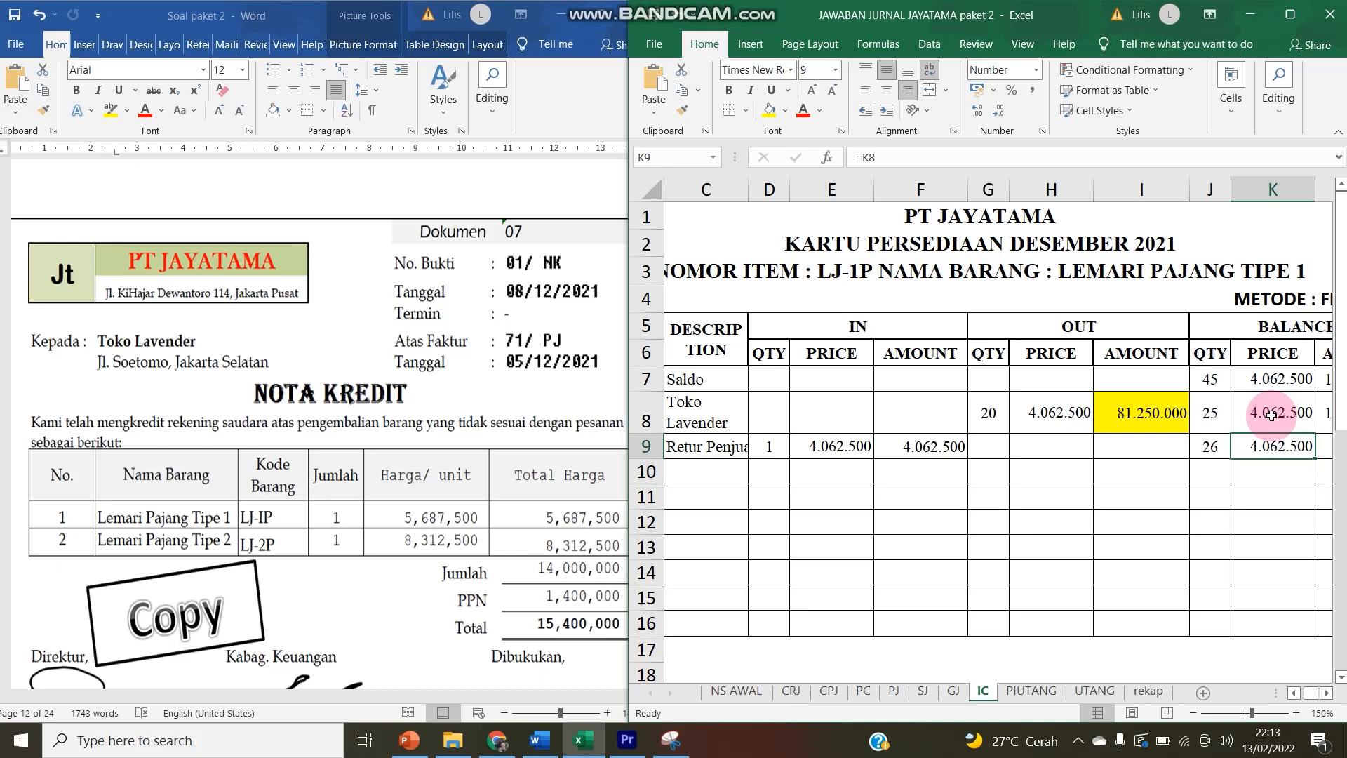
# - Copy the balance amount formula from L8 to L9 so it multiplies J9 by K9
pyautogui.press('Right')
pyautogui.press('Up')
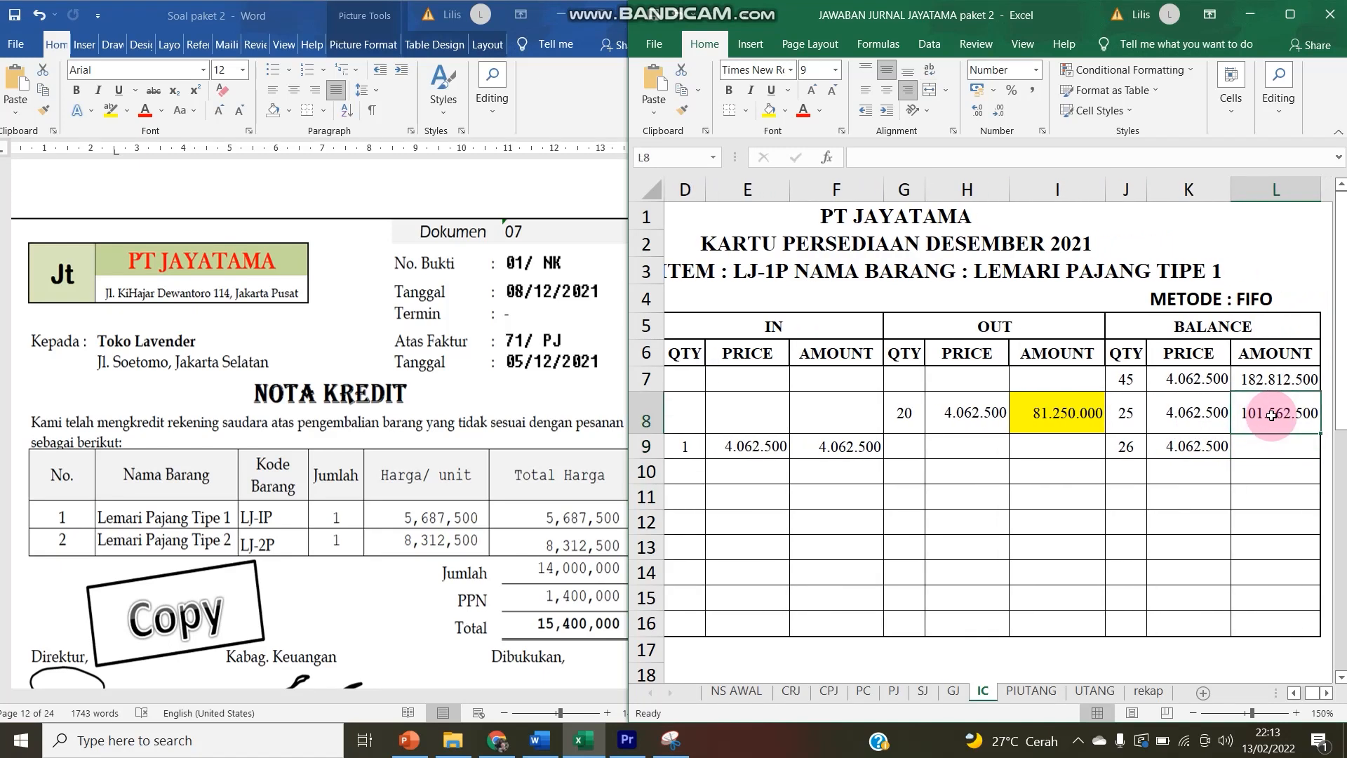
pyautogui.hotkey('ctrl', 'c')
pyautogui.press('Down')
pyautogui.press('Return')
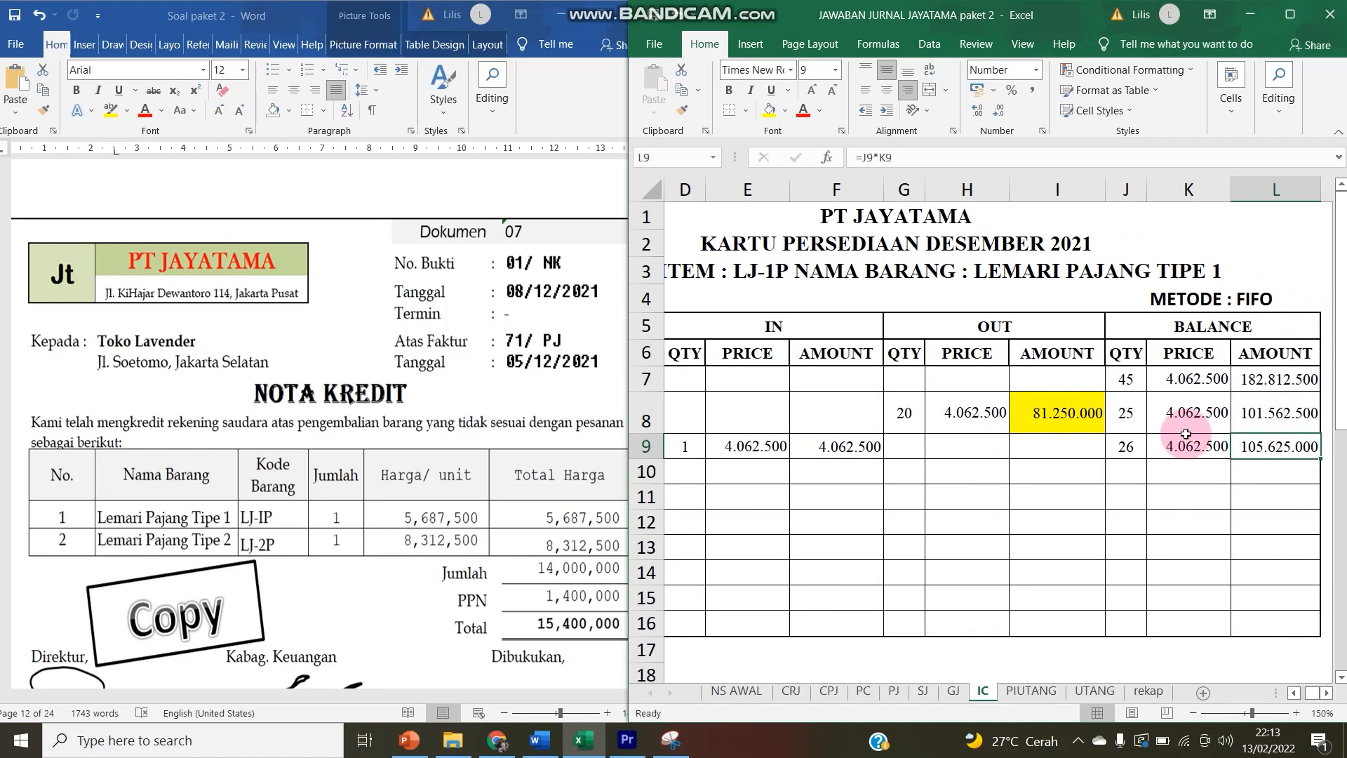
# - Copy the day 8 return's date, description and quantity from B9:D9 to row 27 of the LJ-2P inventory card
pyautogui.click(1112, 470)
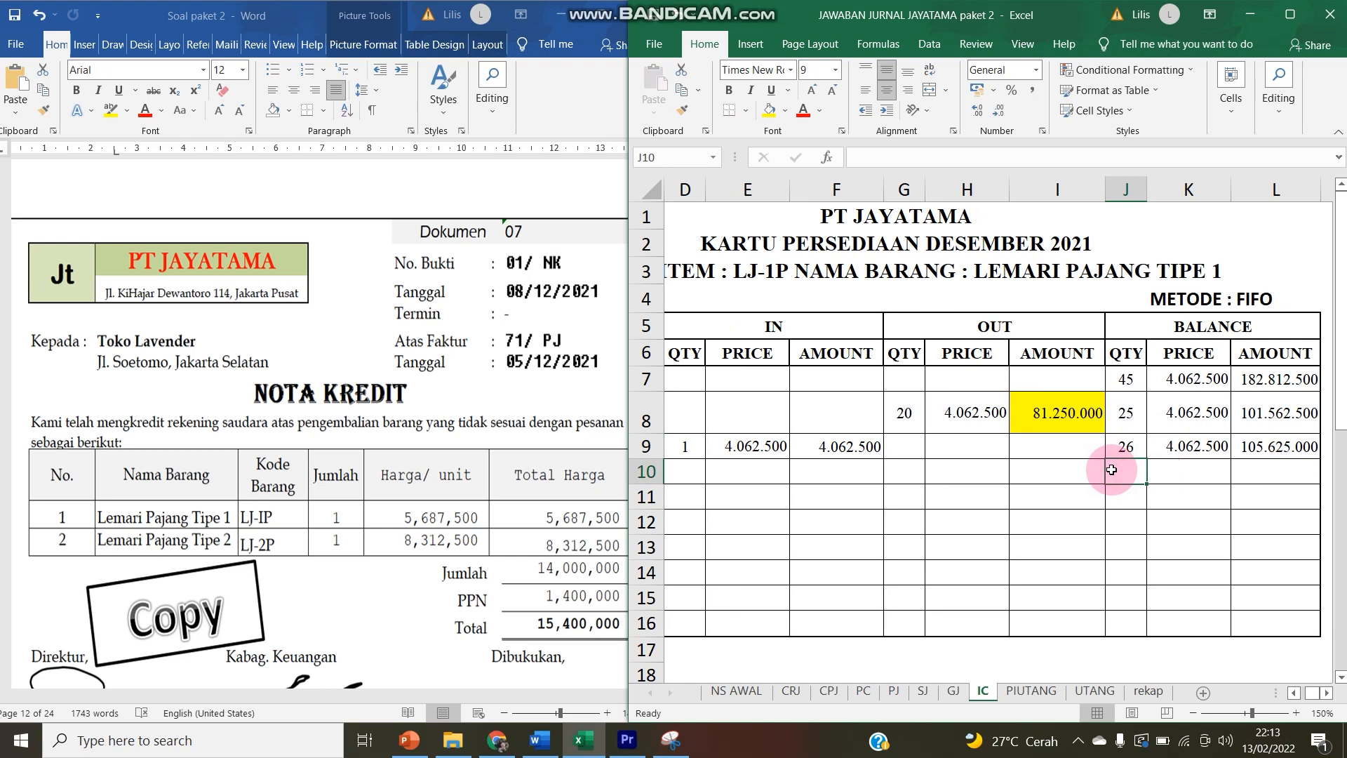
pyautogui.press('Left')
pyautogui.press('Left')
pyautogui.press('Left')
pyautogui.press('Left')
pyautogui.press('Left')
pyautogui.press('Left')
pyautogui.press('Left')
pyautogui.press('Left')
pyautogui.press('Left')
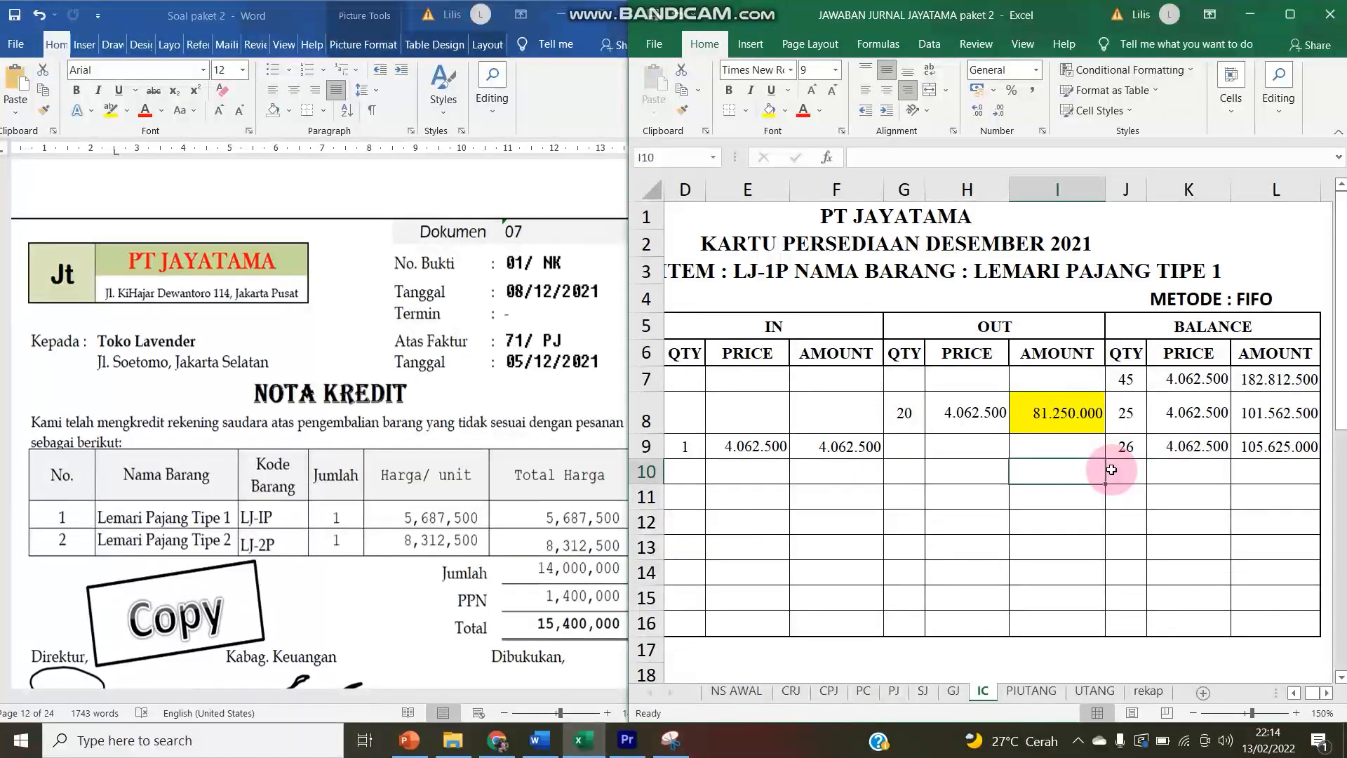
pyautogui.moveTo(754, 451); pyautogui.dragTo(880, 447)
pyautogui.hotkey('ctrl', 'c')
pyautogui.scroll(-1, 768, 532)
pyautogui.scroll(-4, 767, 533)
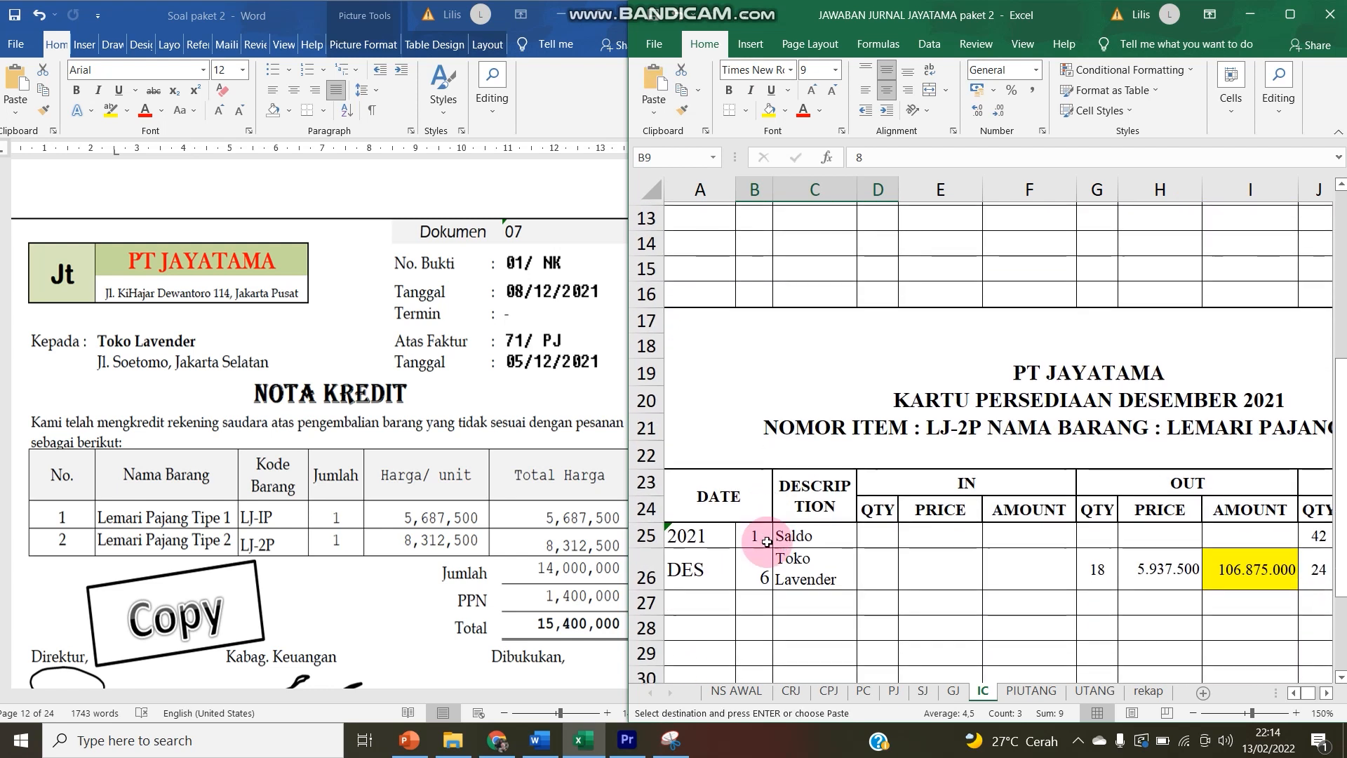
pyautogui.click(754, 598)
pyautogui.hotkey('ctrl', 'v')
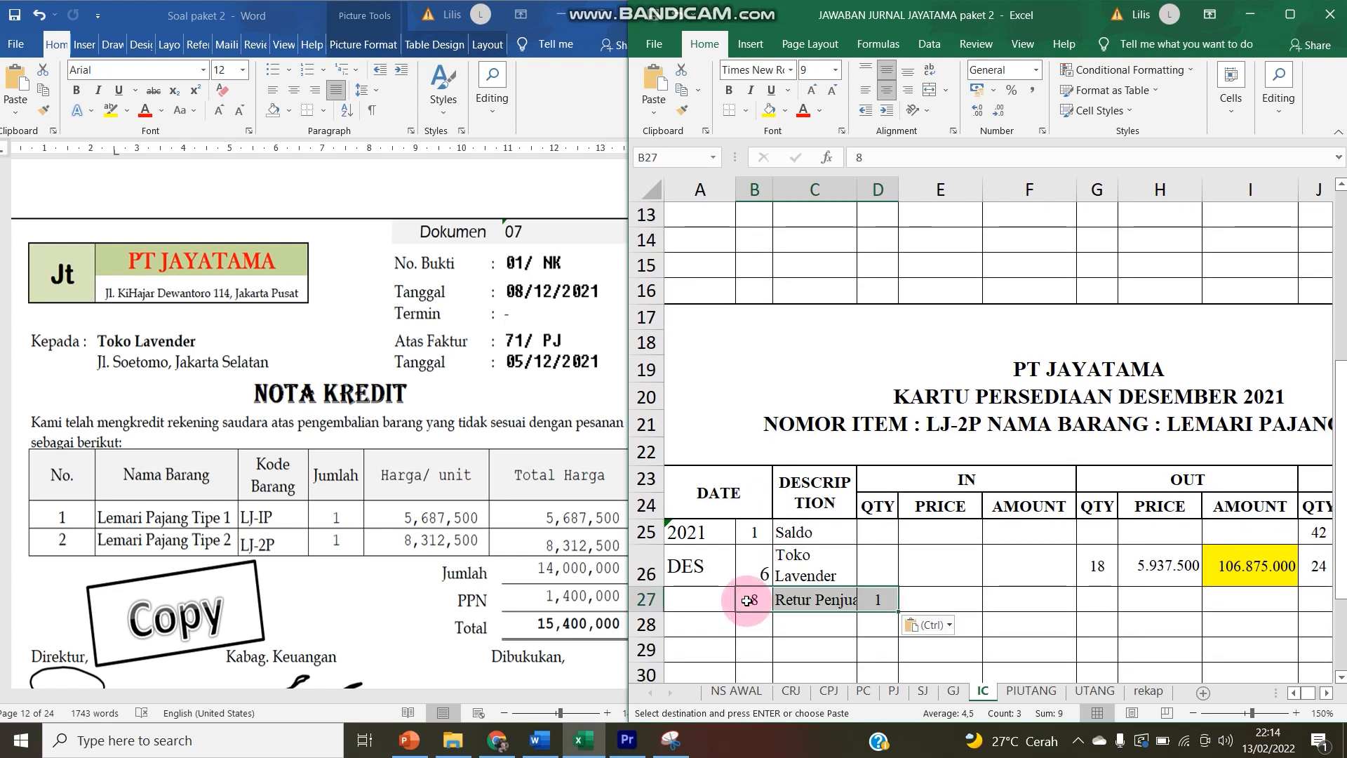
# - Link the incoming price in E27 to the outgoing price in H26 and calculate the amount in F27 as D27*E27
pyautogui.click(951, 604)
pyautogui.write('=')
pyautogui.click(1178, 564)
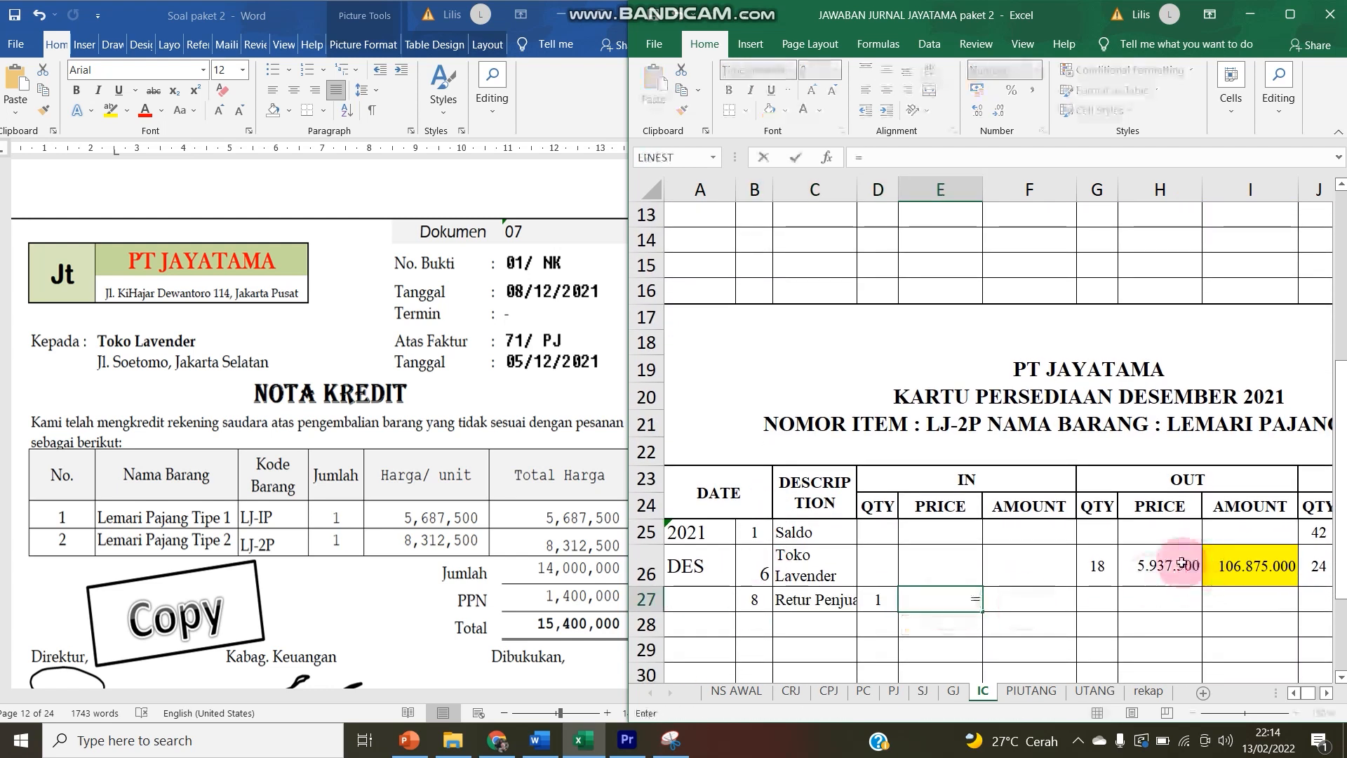
pyautogui.press('Return')
pyautogui.press('Up')
pyautogui.press('Right')
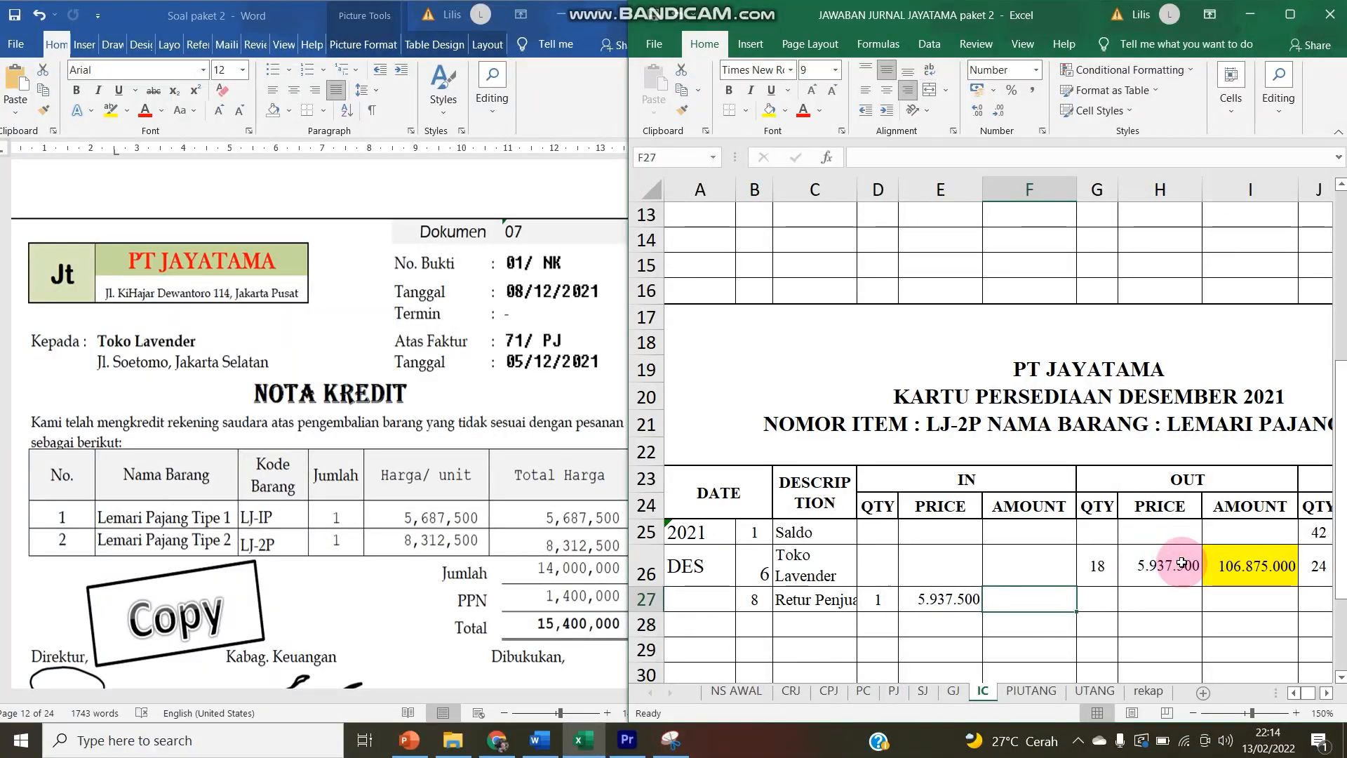
pyautogui.write('=D27*E27')
pyautogui.press('Return')
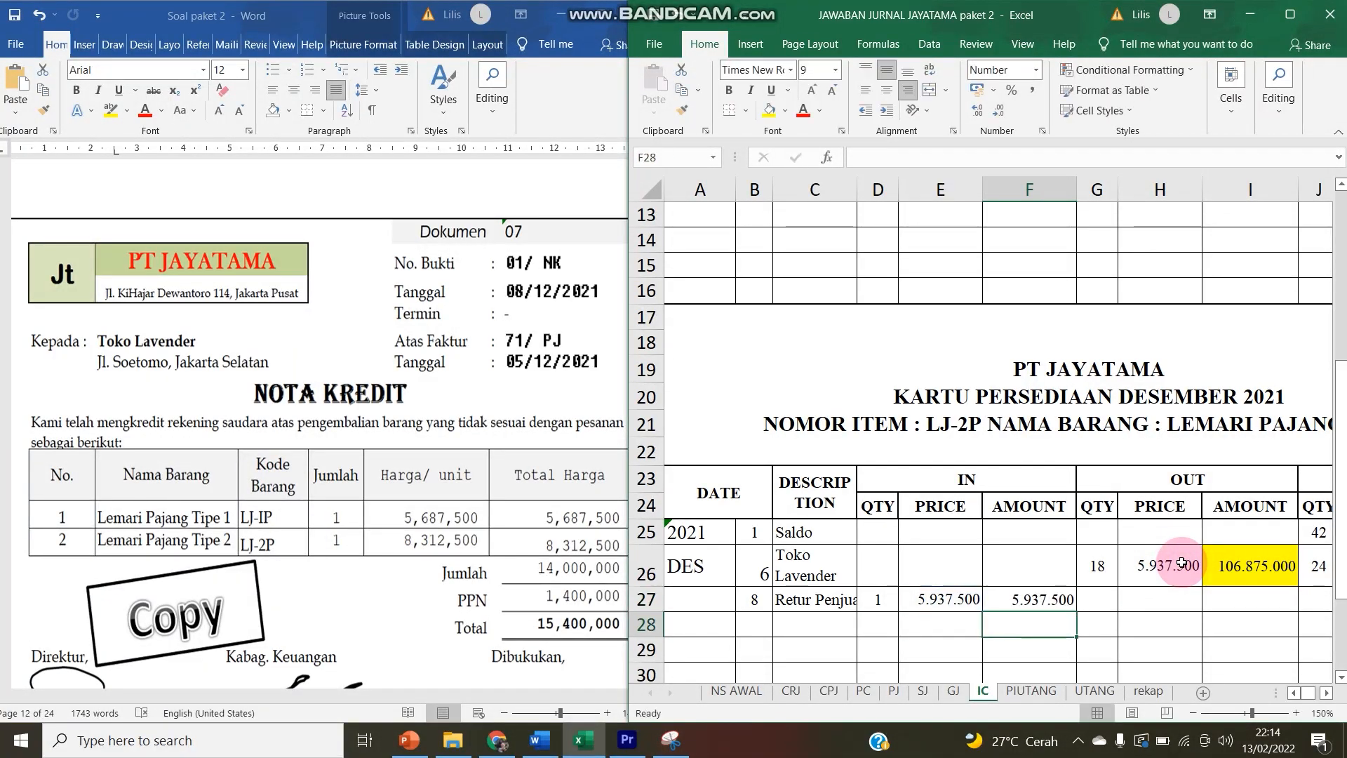
# - Calculate the LJ-2P balance quantity in J27 by adding the returned quantity in D27 to the previous balance in J26
pyautogui.press('Up')
pyautogui.press('Right')
pyautogui.press('Right')
pyautogui.press('Right')
pyautogui.press('Right')
pyautogui.write('=')
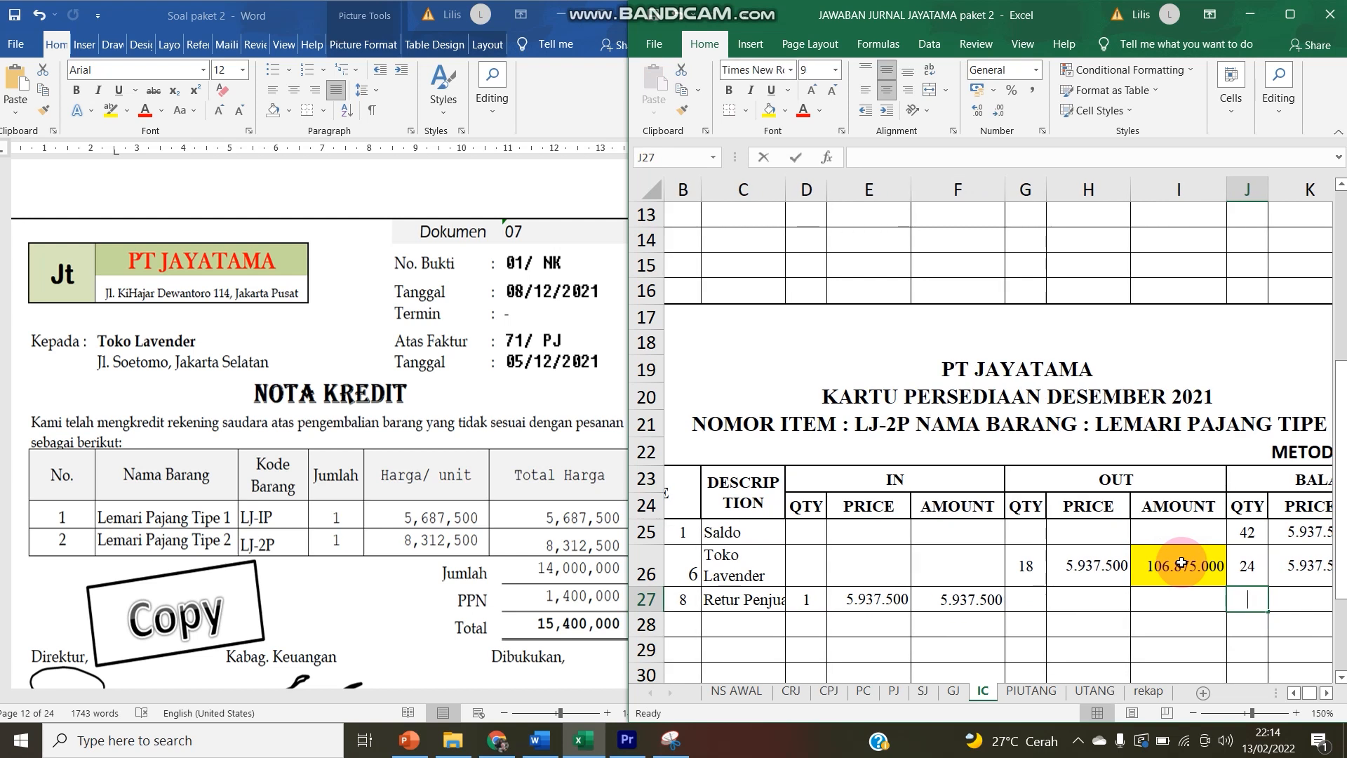
pyautogui.press('Up')
pyautogui.write('+')
pyautogui.press('Left')
pyautogui.press('Left')
pyautogui.press('Left')
pyautogui.press('Left')
pyautogui.press('Left')
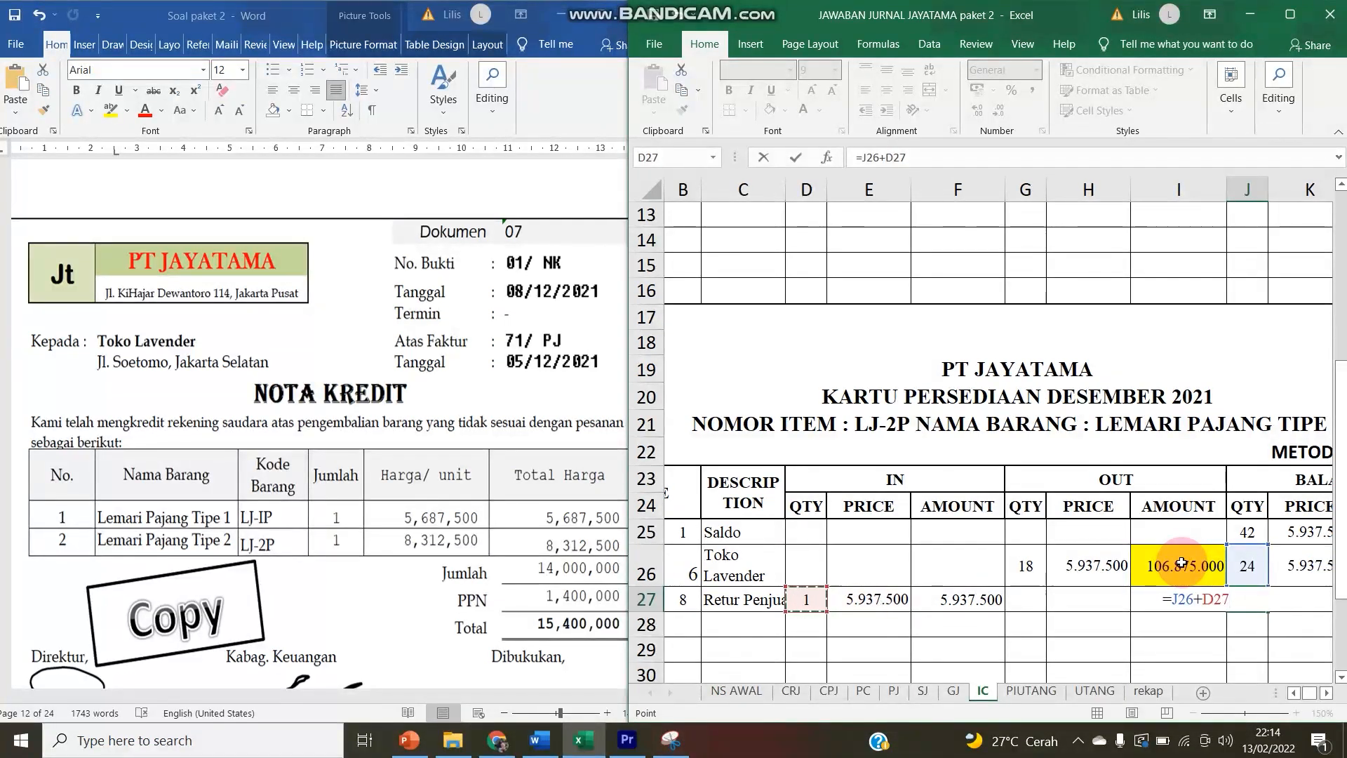
pyautogui.press('Tab')
# - Link the LJ-2P balance price in K27 to K26 and the balance amount in L27 to L26
pyautogui.write('=')
pyautogui.press('Up')
pyautogui.press('Tab')
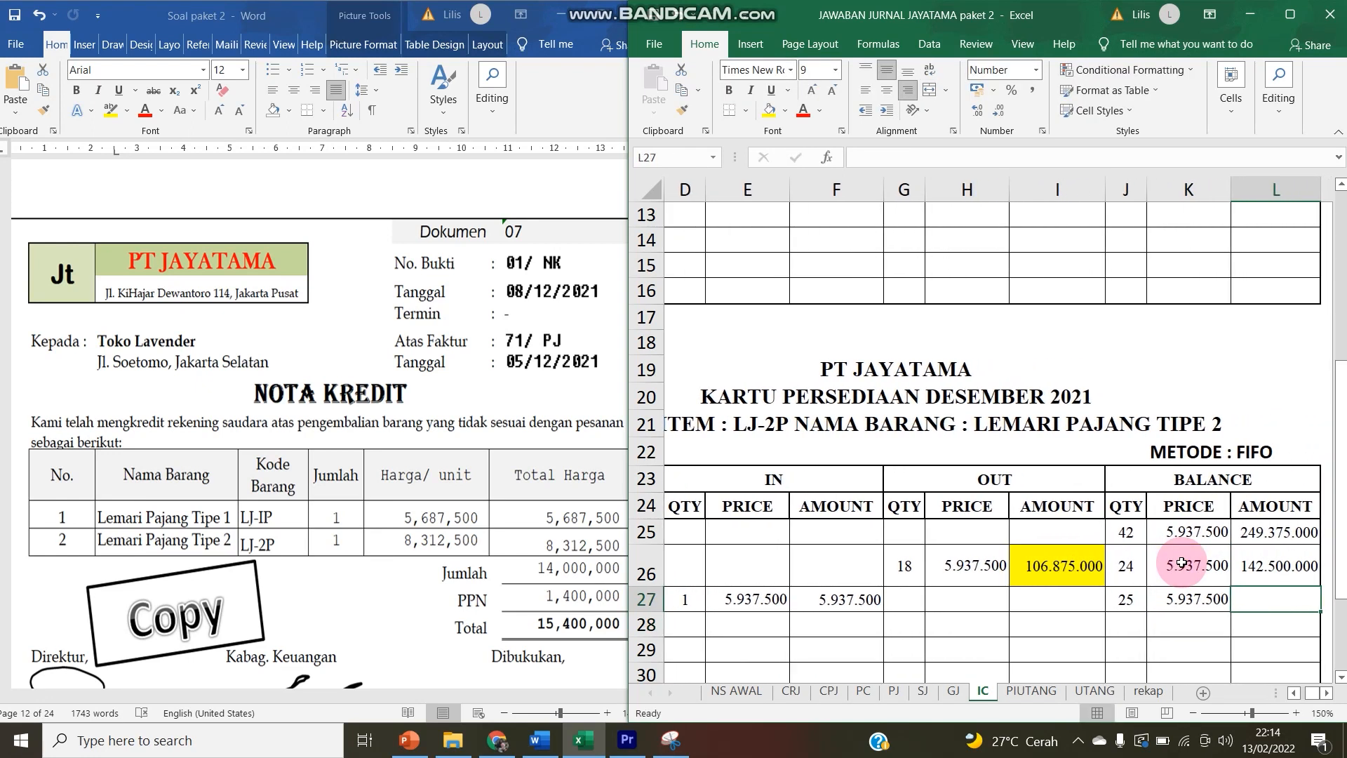
pyautogui.write('=')
pyautogui.press('Up')
pyautogui.press('Return')
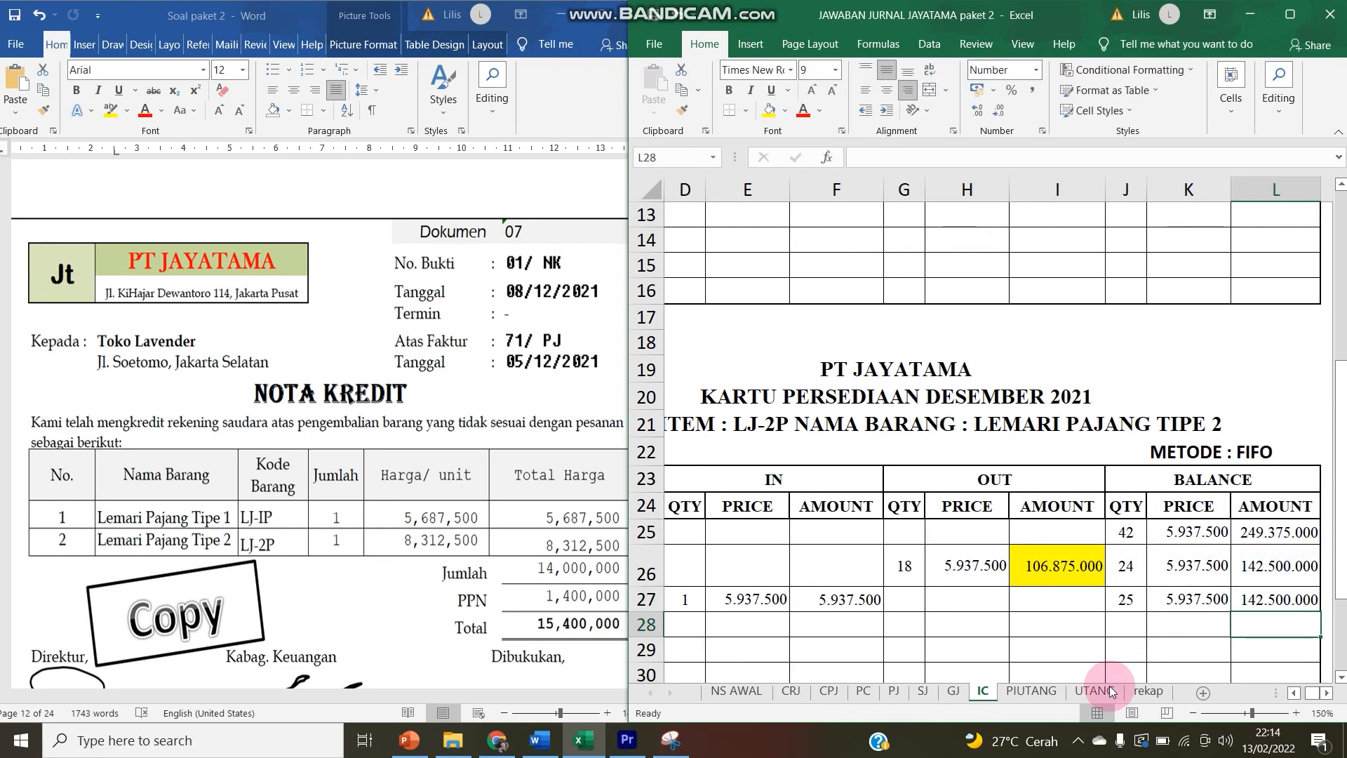
# - Fill the Merchandise Inventory debit in G14 of the GJ sheet with the sum of incoming amounts IC!F27 and IC!F9
pyautogui.click(953, 691)
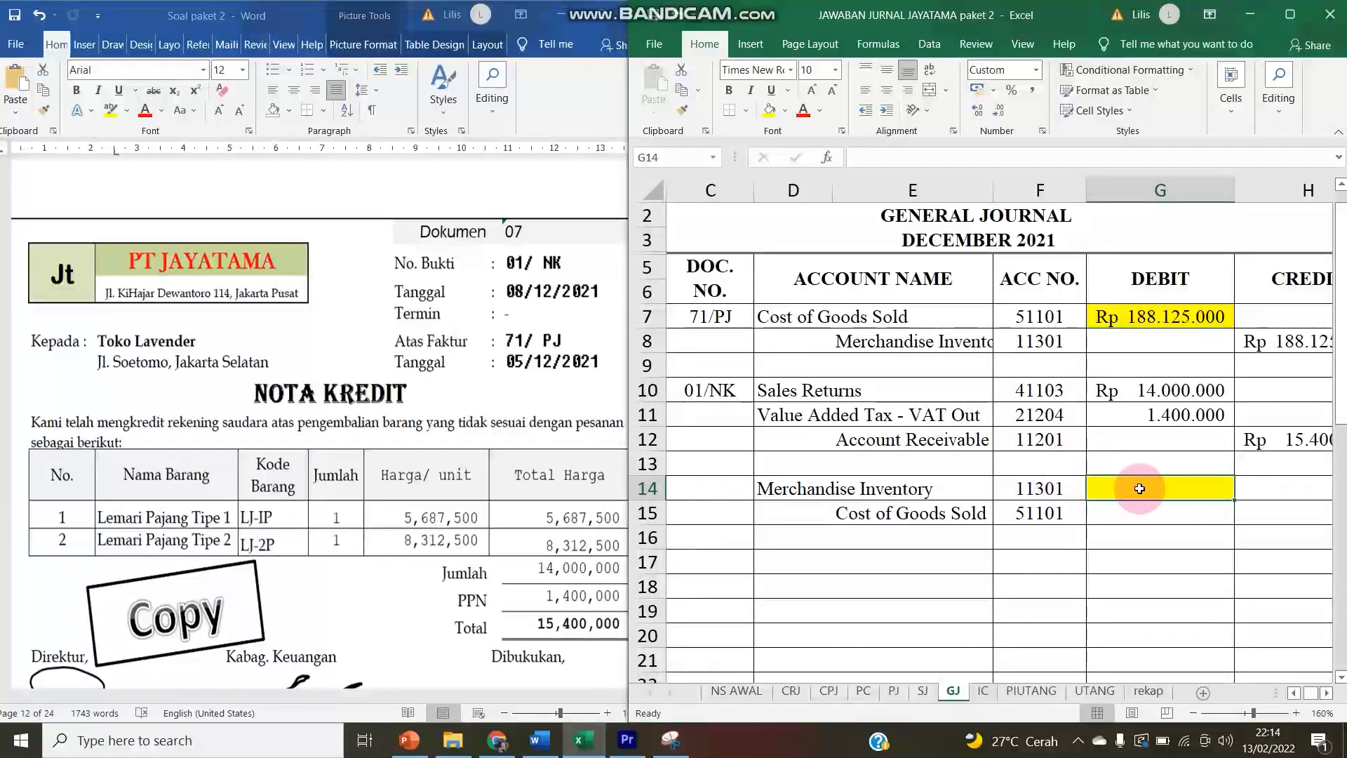
pyautogui.write('=')
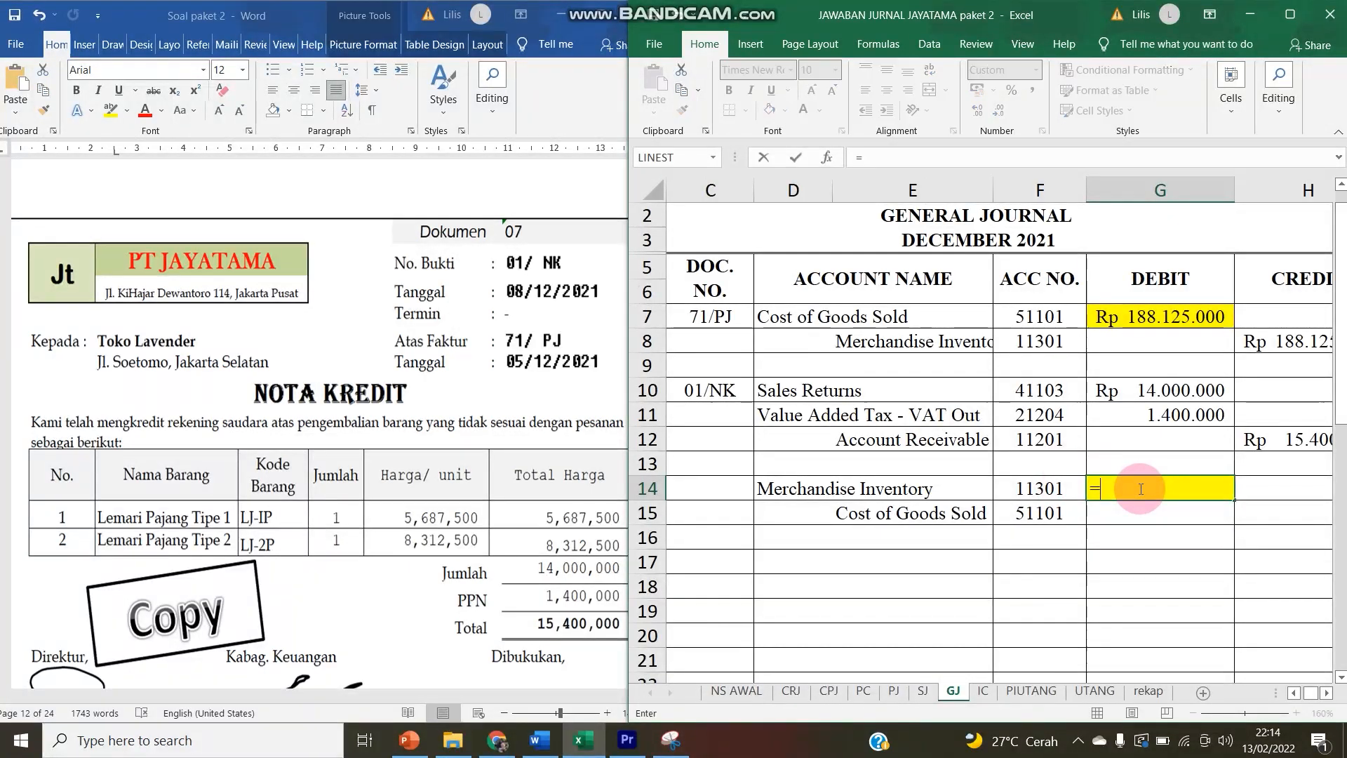
pyautogui.click(982, 690)
pyautogui.click(852, 615)
pyautogui.write('+')
pyautogui.scroll(3, 858, 608)
pyautogui.click(845, 366)
pyautogui.press('Return')
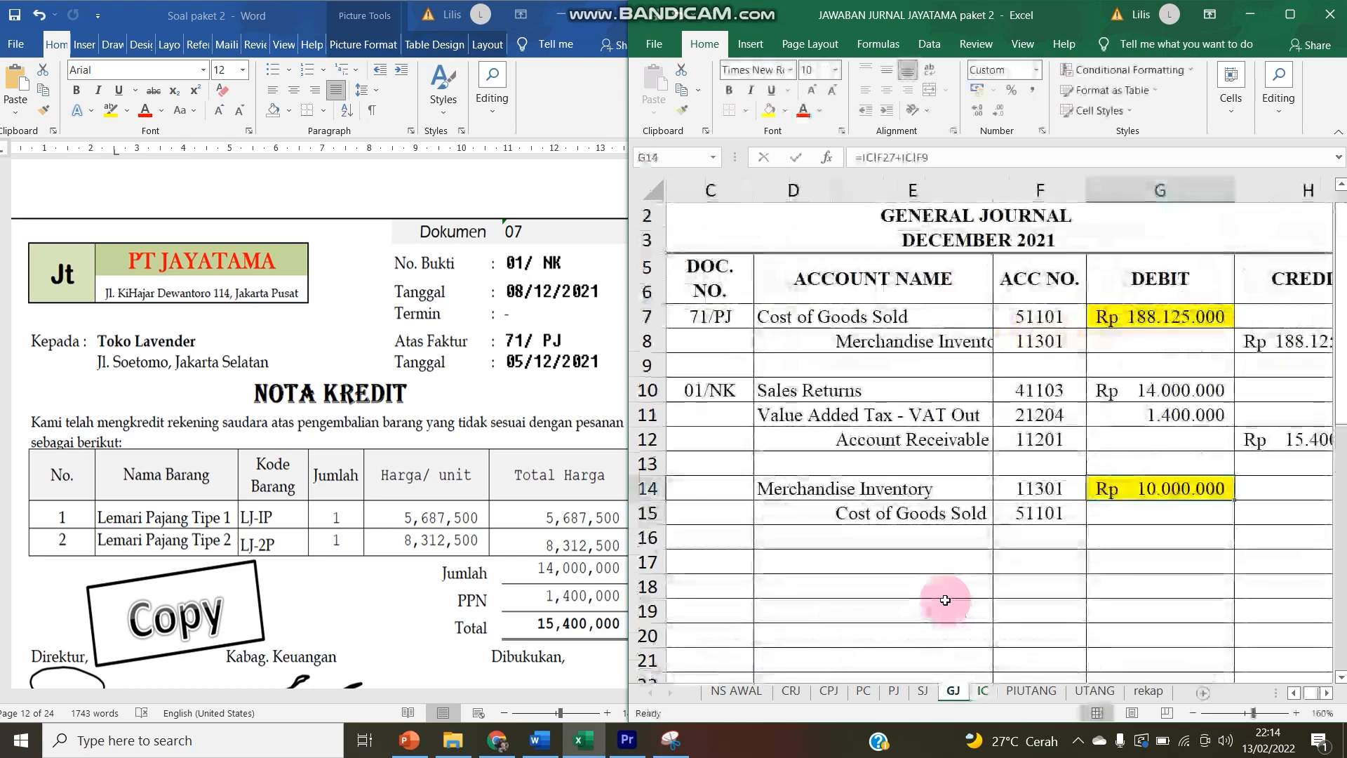
# - Link the Cost of Goods Sold credit in H15 to the Merchandise Inventory debit in G14
pyautogui.press('Right')
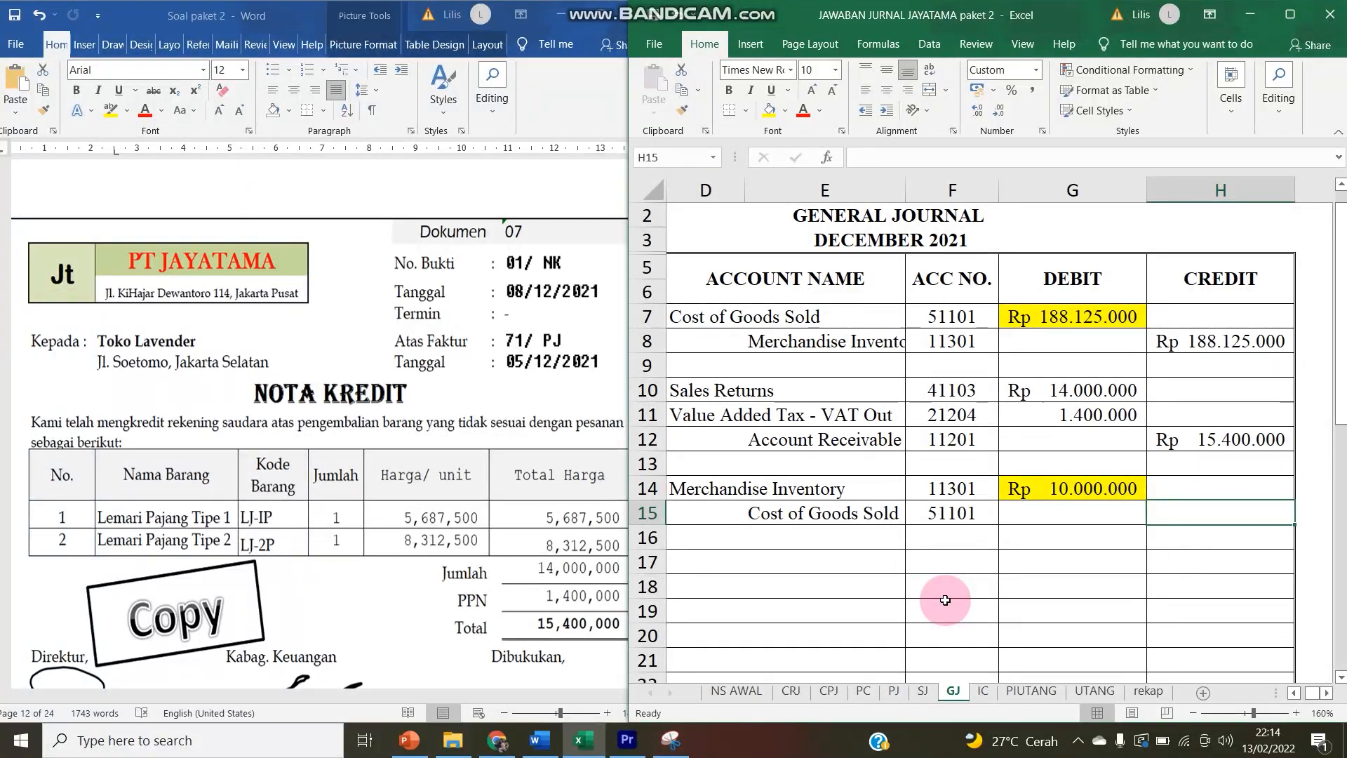
pyautogui.write('=')
pyautogui.press('Left')
pyautogui.press('Up')
pyautogui.press('Return')
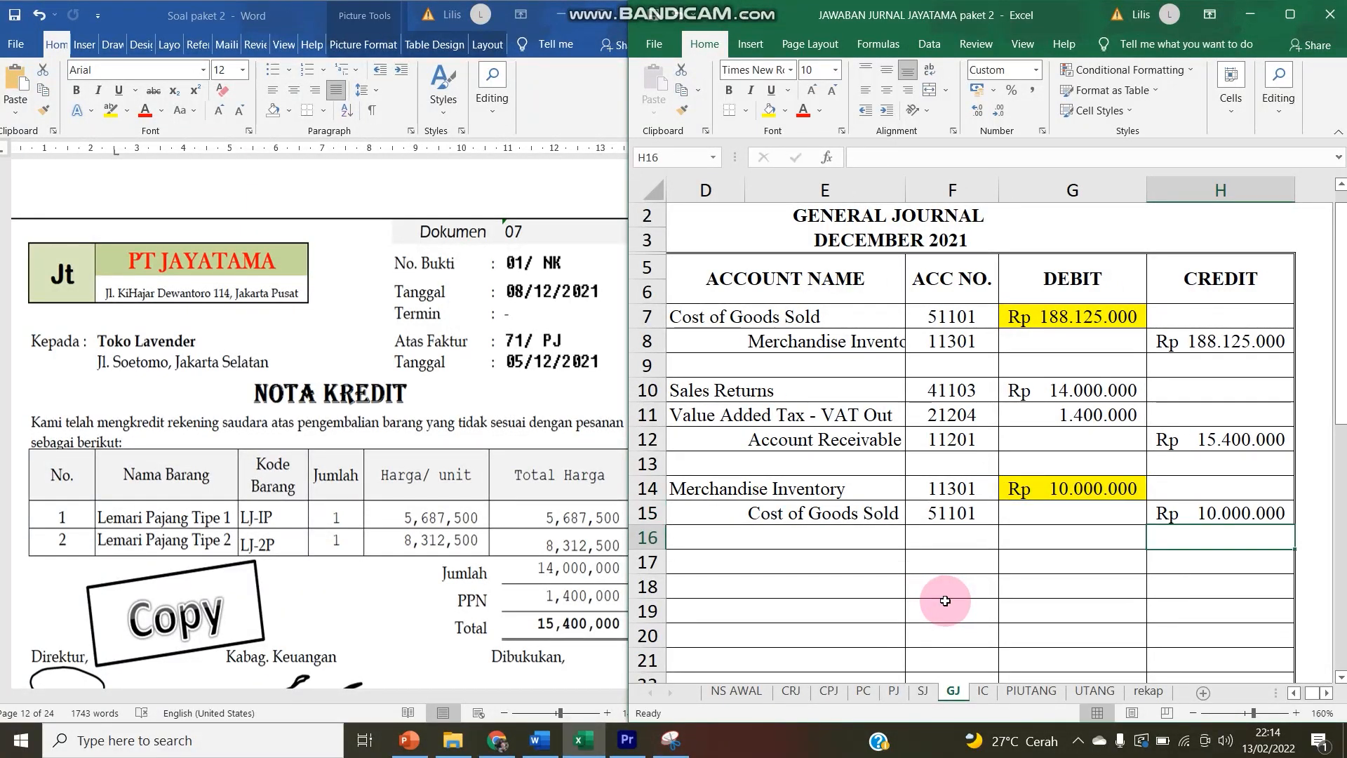
pyautogui.click(814, 488)
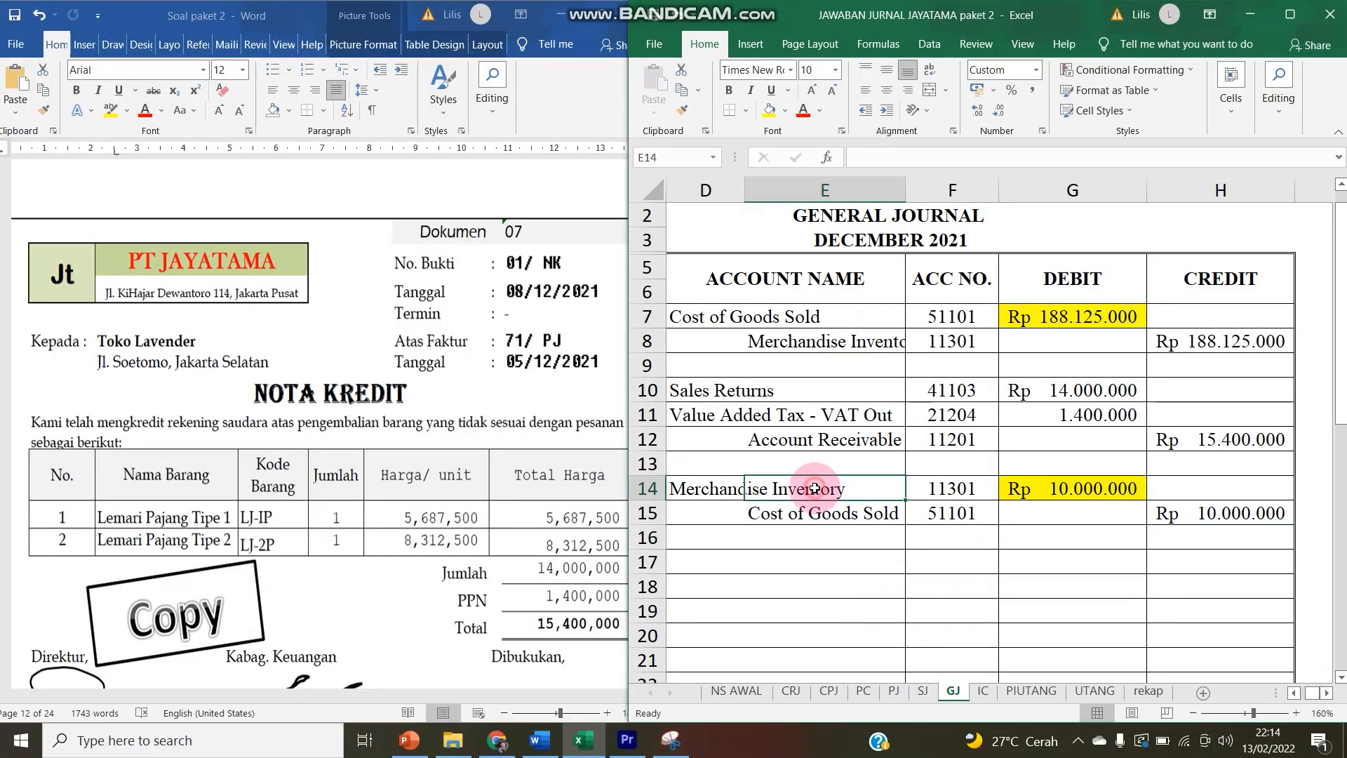
pyautogui.click(984, 693)
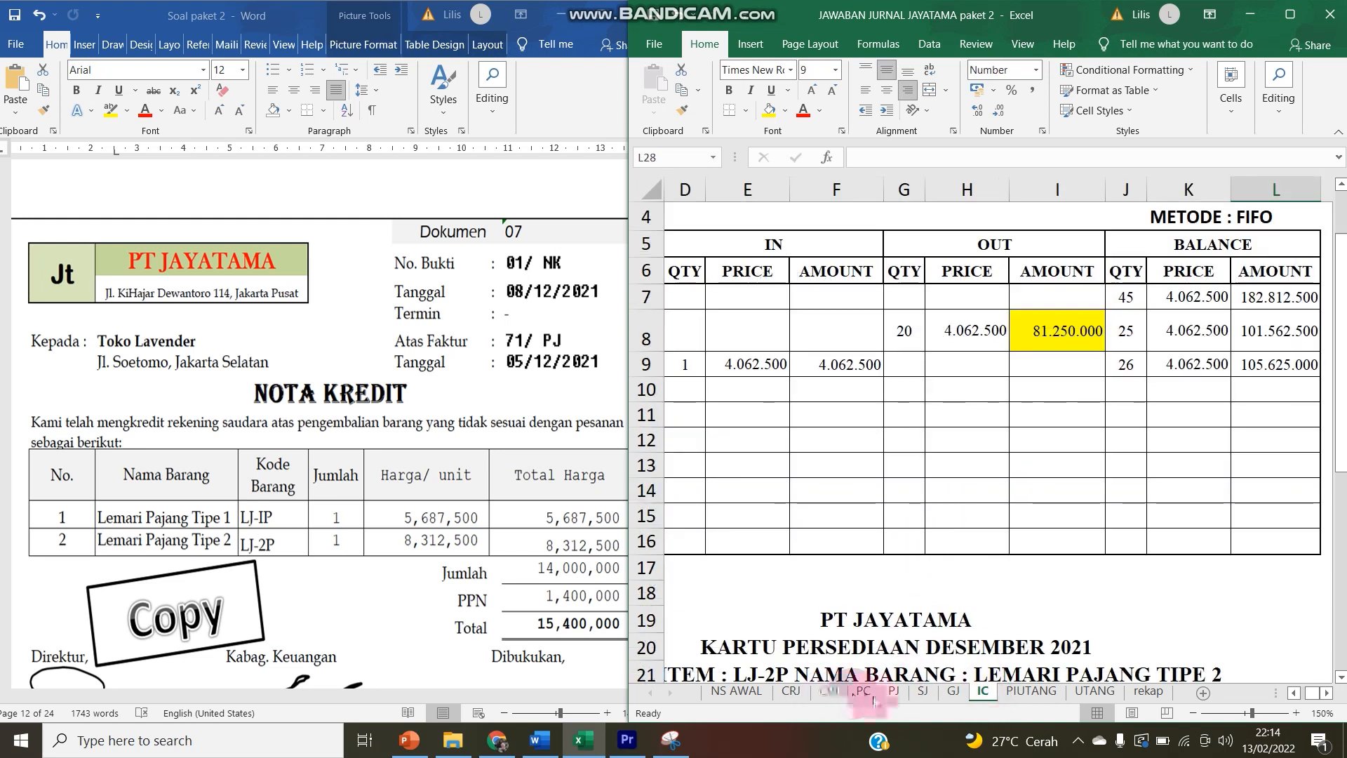
pyautogui.click(951, 693)
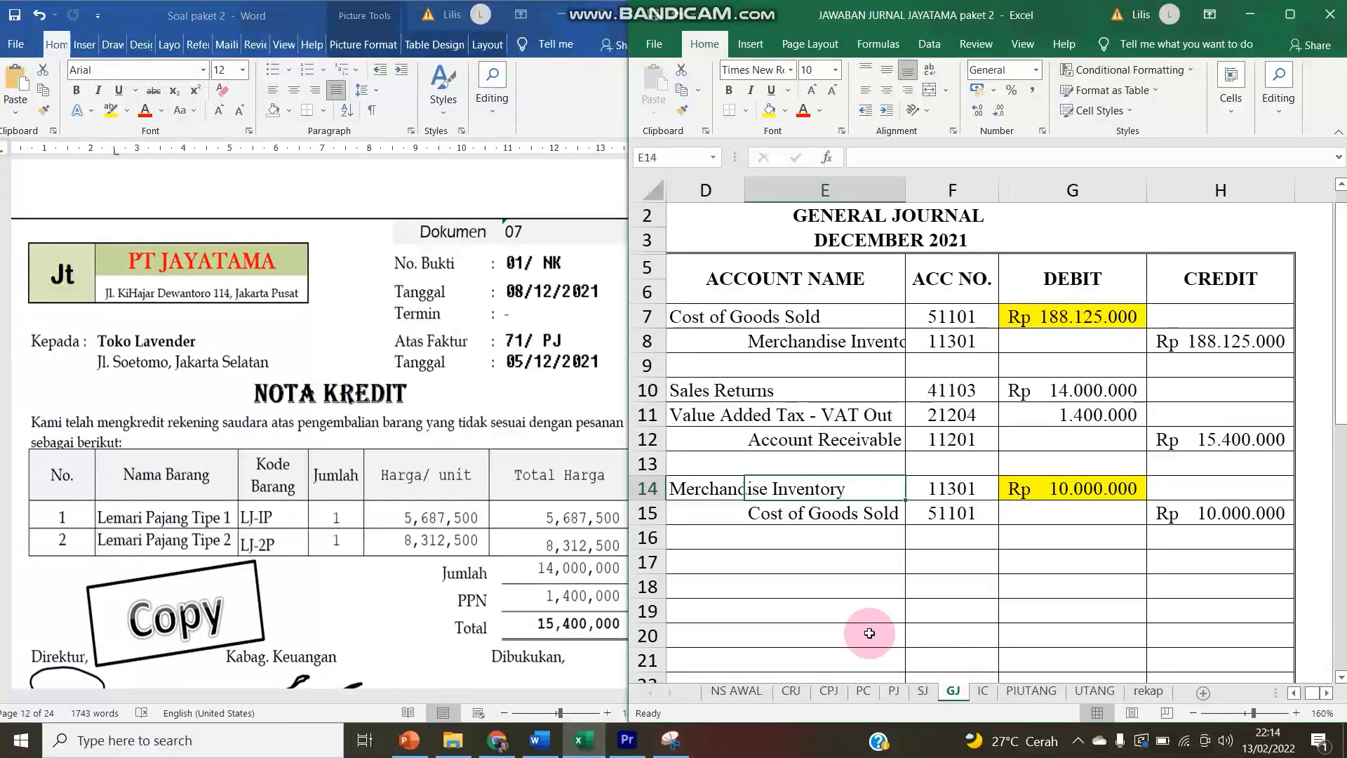
# - Color the Account Receivable entry in E12 of the general journal red
pyautogui.click(786, 447)
pyautogui.click(801, 109)
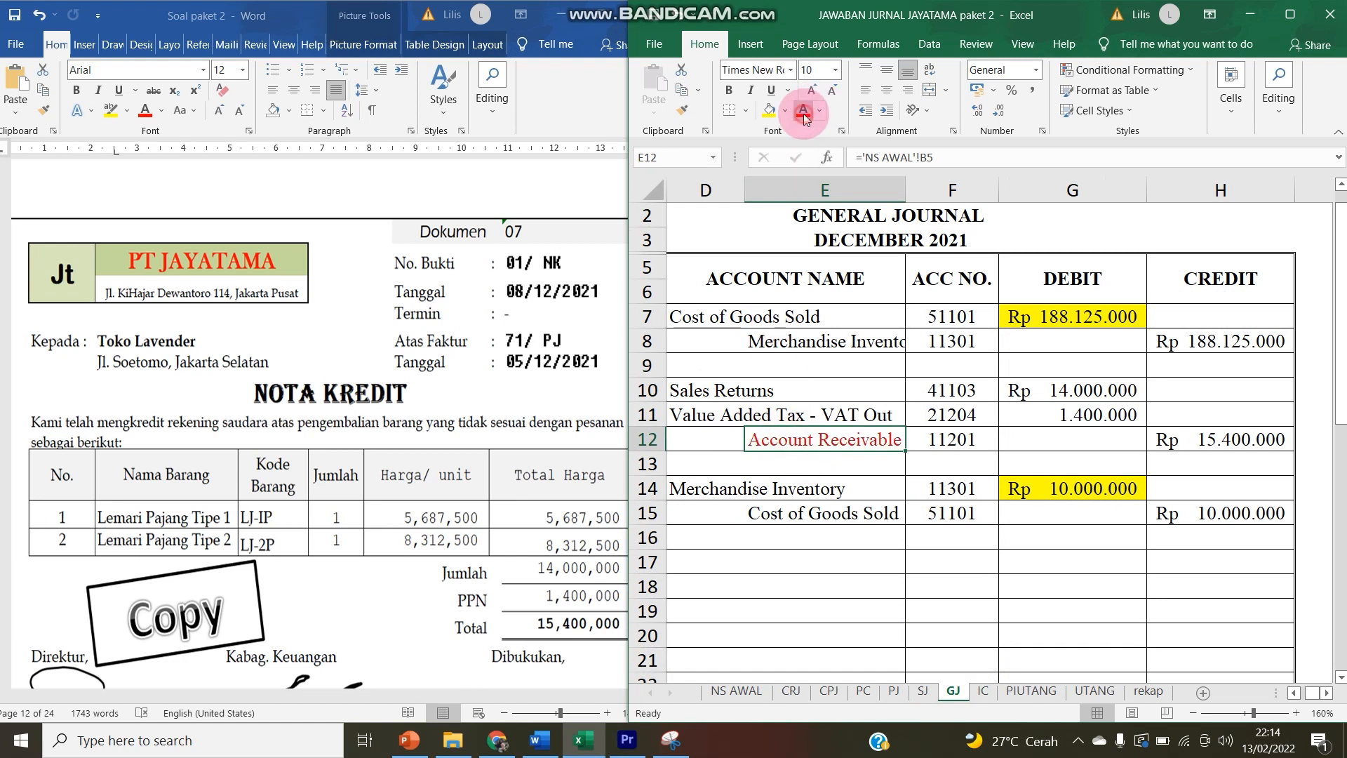
# - Enter day 8, description Return and reference GJ-1 in row 21 of Toko Lavender's ledger on the PIUTANG sheet
pyautogui.click(1025, 692)
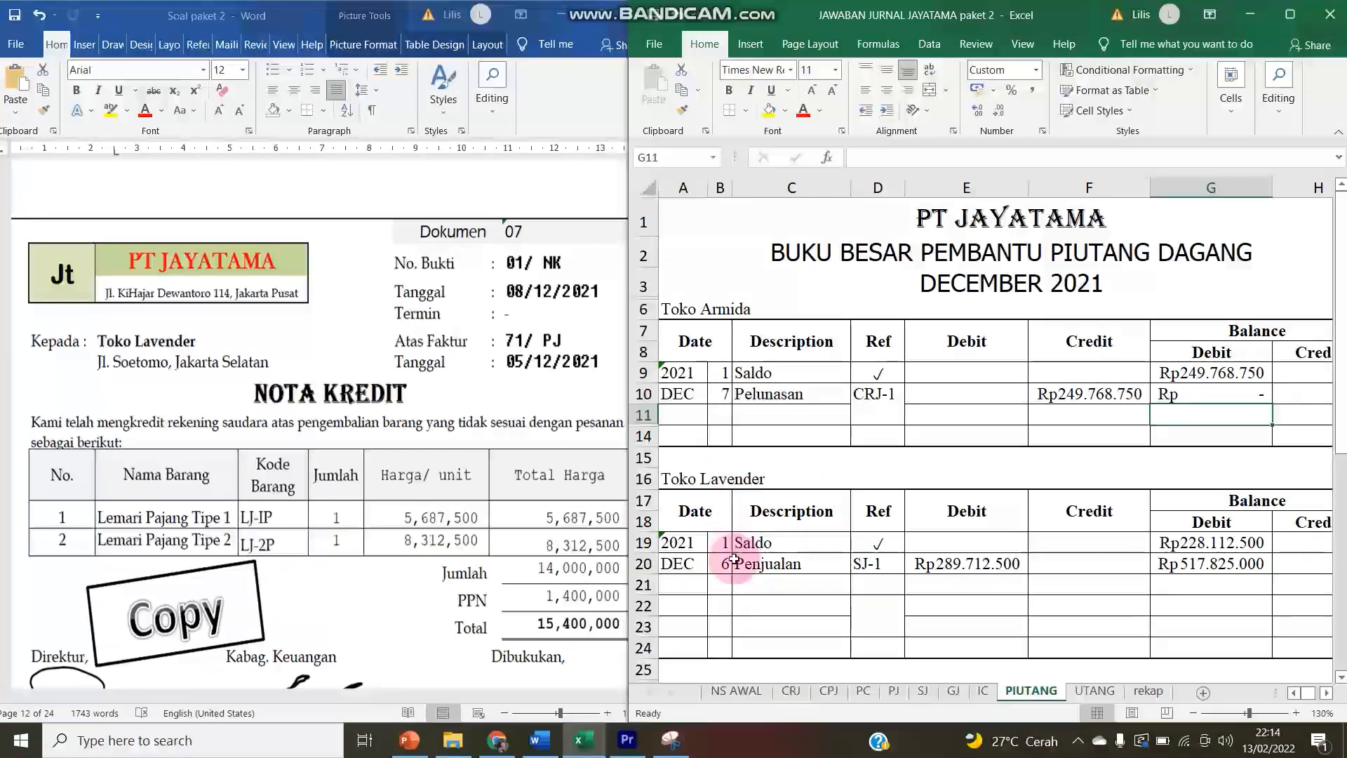
pyautogui.click(721, 583)
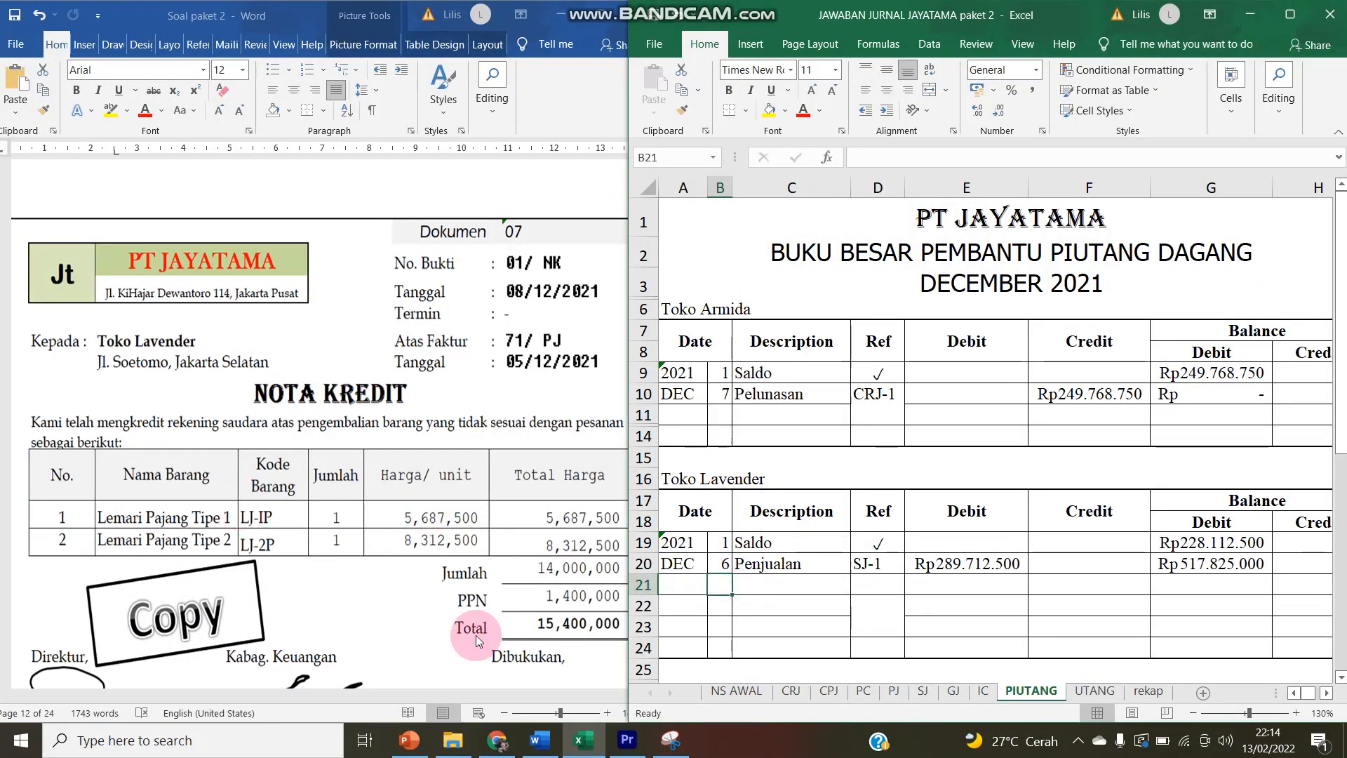
pyautogui.write('8')
pyautogui.press('Tab')
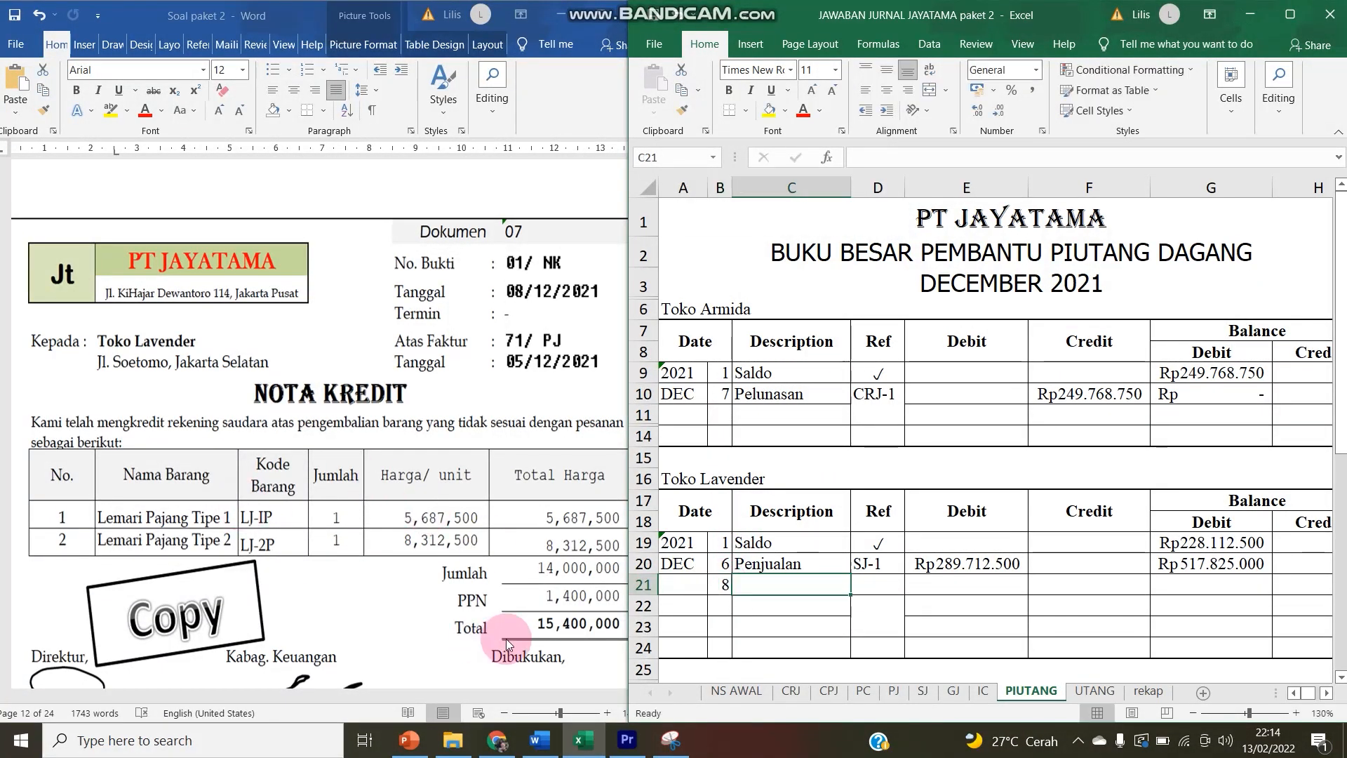
pyautogui.write('Return')
pyautogui.press('Tab')
pyautogui.write('GJ-1')
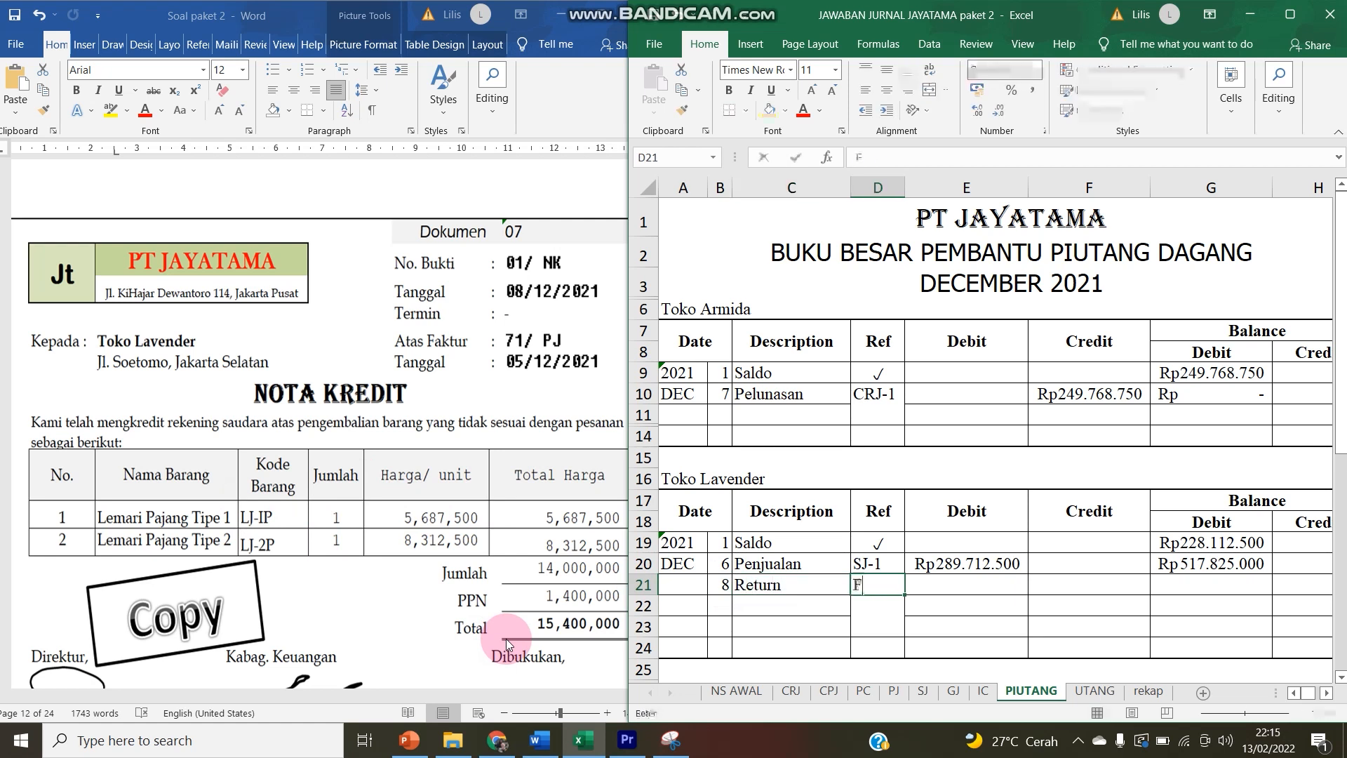
pyautogui.press('Tab')
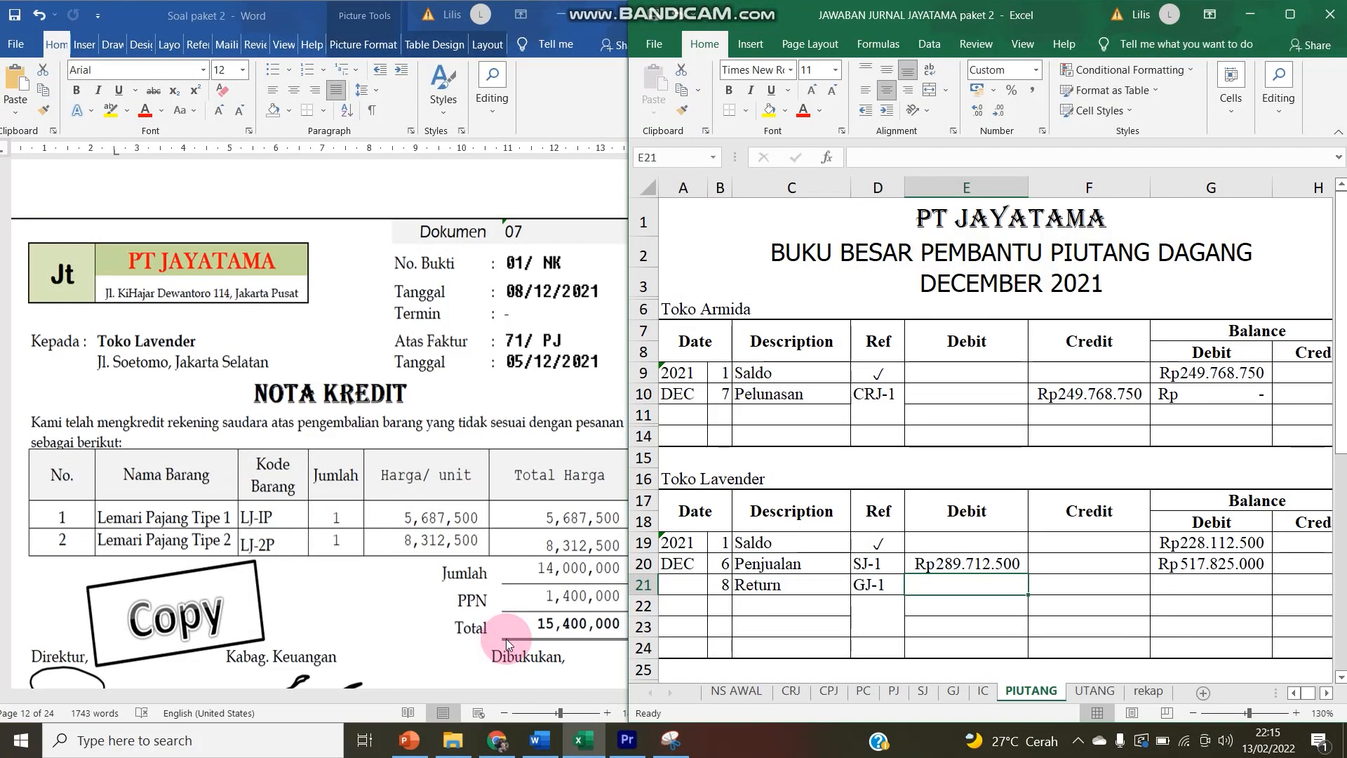
# - Link the Return entry's credit in F21 to the Account Receivable credit in H12 of the GJ sheet
pyautogui.press('Tab')
pyautogui.write('=')
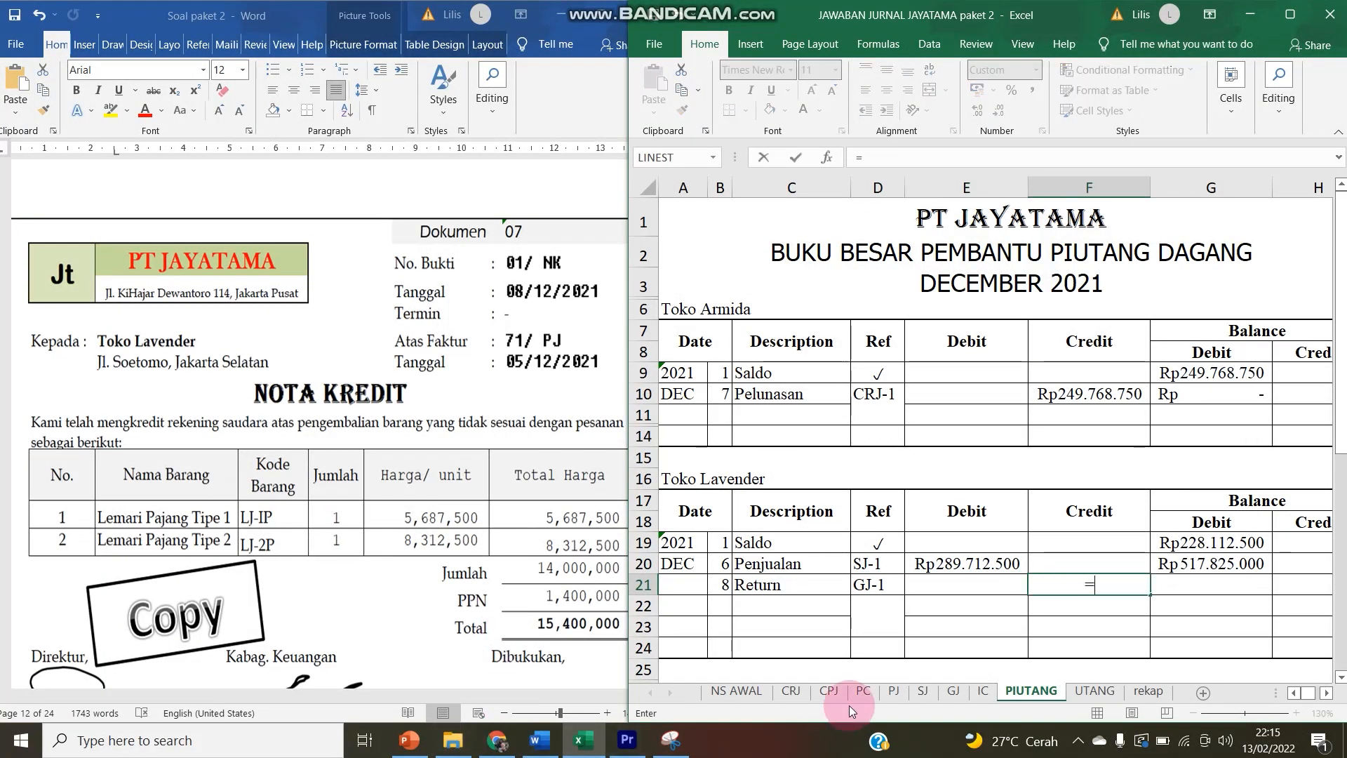
pyautogui.click(956, 691)
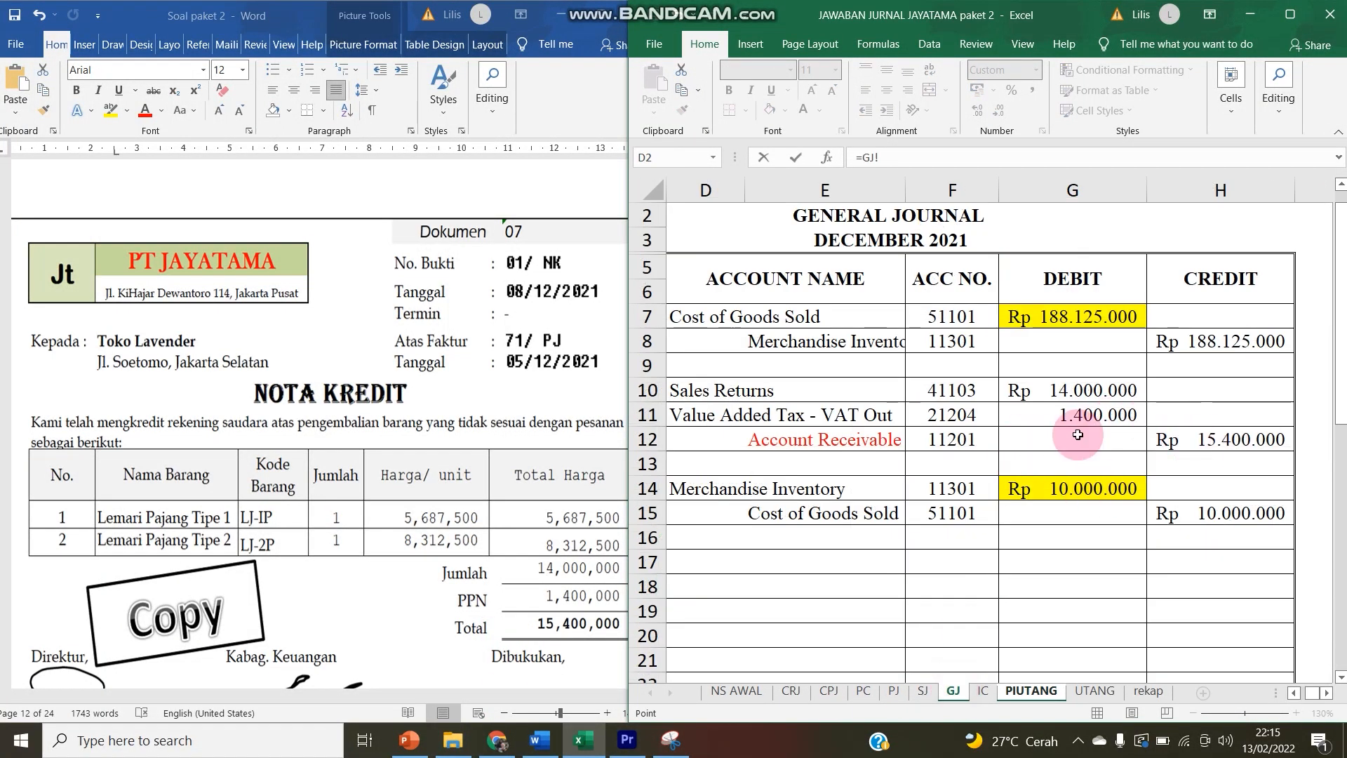
pyautogui.click(1193, 439)
pyautogui.press('Return')
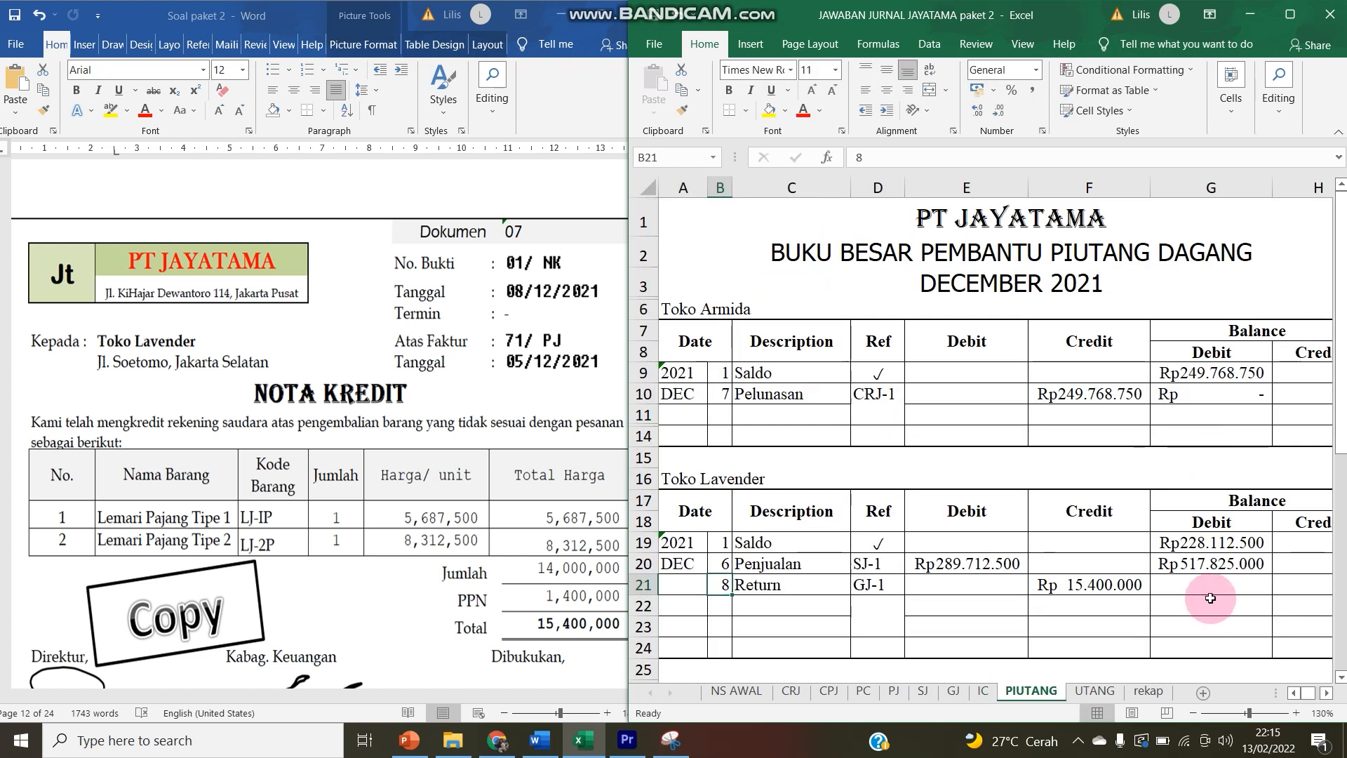
# - Calculate Toko Lavender's debit balance in G21 as the previous balance G20 minus the credit F21
pyautogui.click(1210, 582)
pyautogui.write('=')
pyautogui.press('Up')
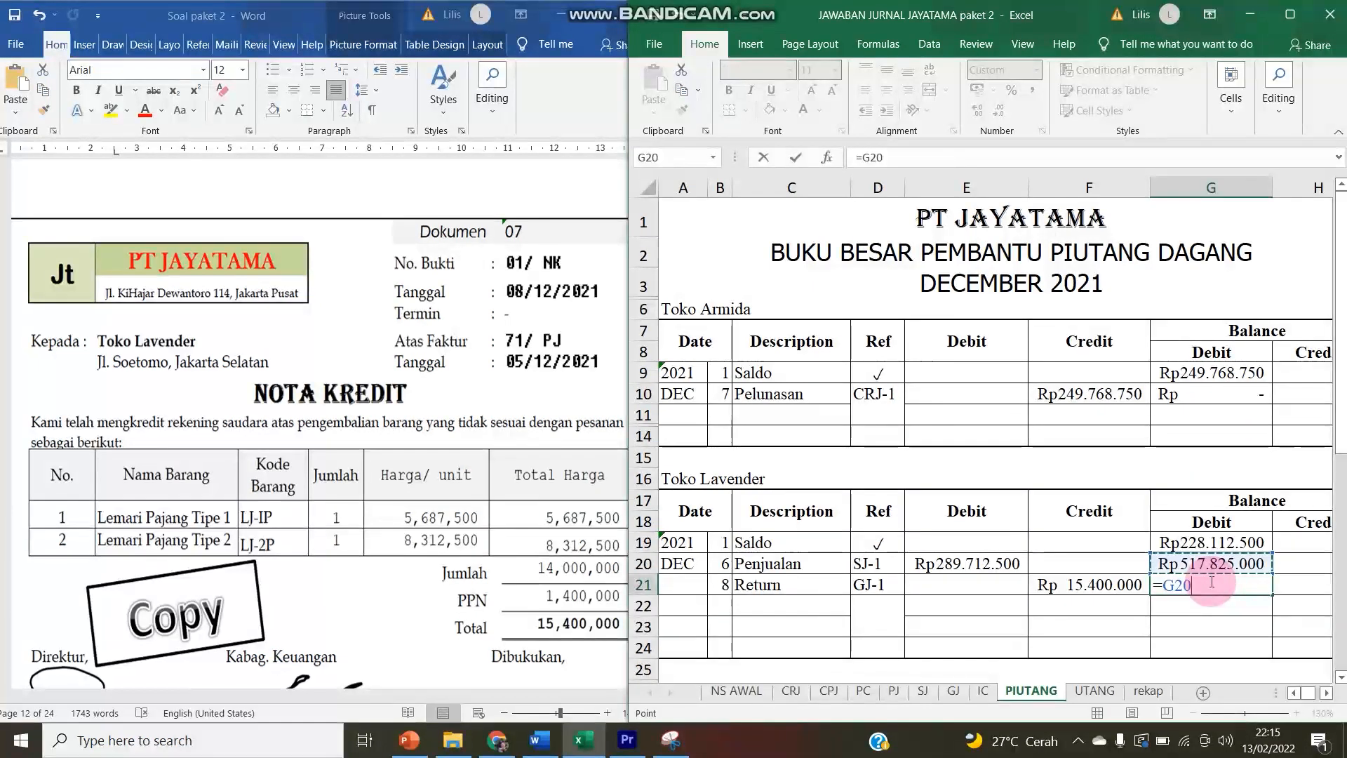
pyautogui.write('-')
pyautogui.press('Left')
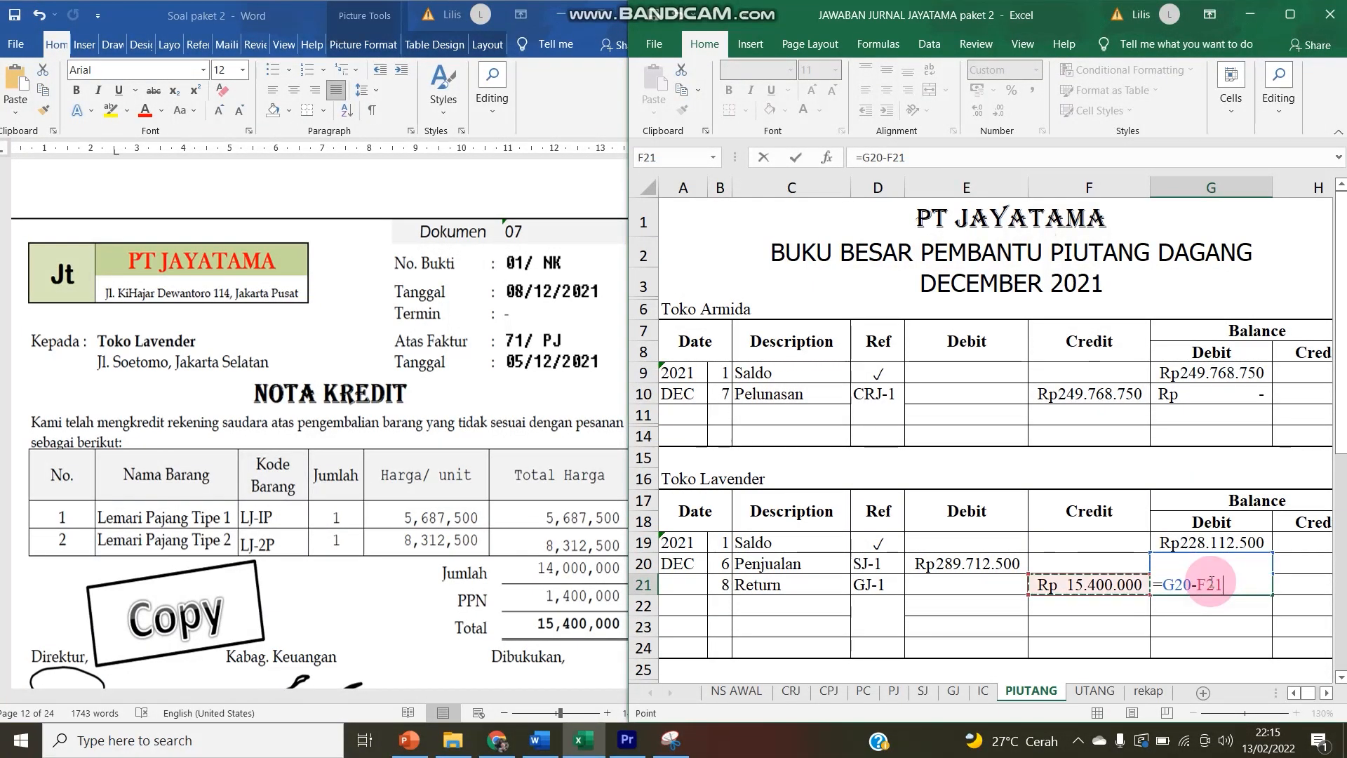
pyautogui.press('Return')
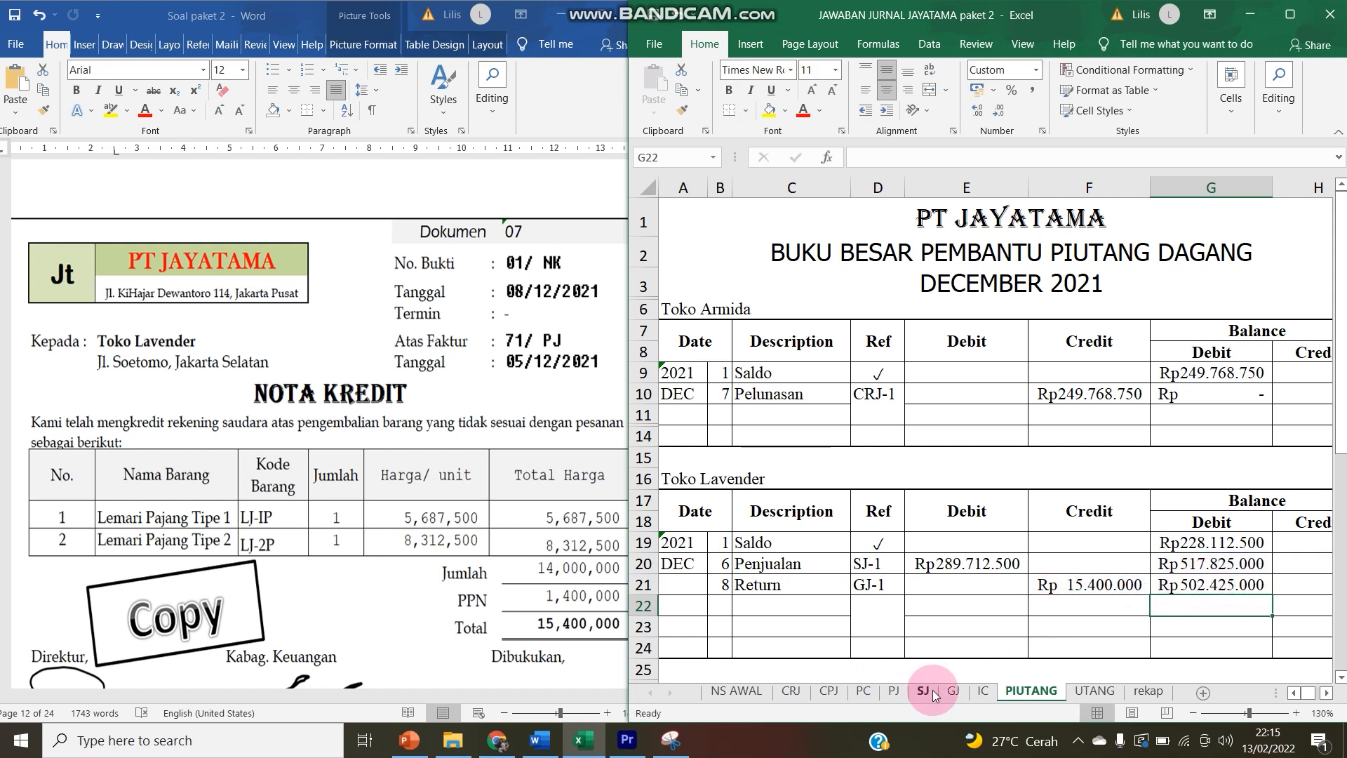
# - Color the Merchandise Inventory entry in D14 of the GJ sheet red
pyautogui.click(985, 691)
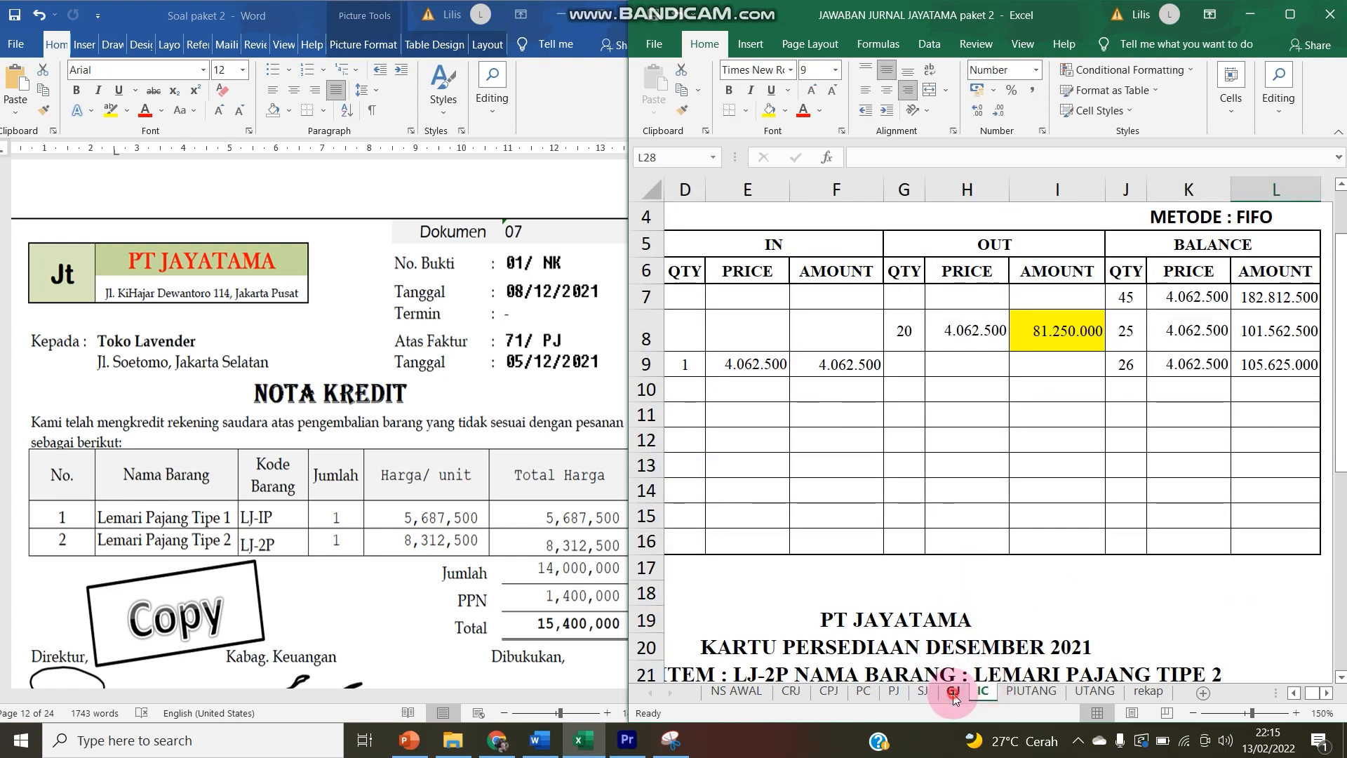
pyautogui.click(953, 690)
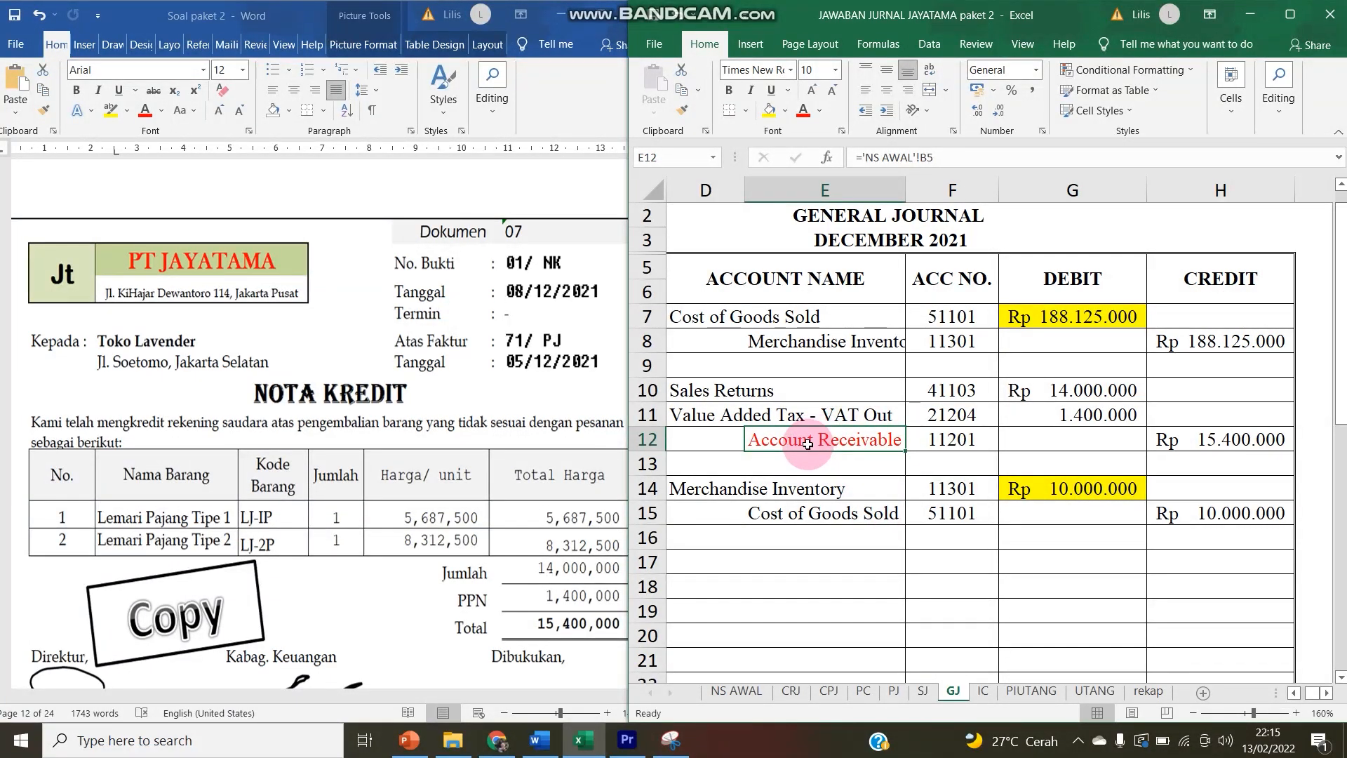
pyautogui.click(709, 489)
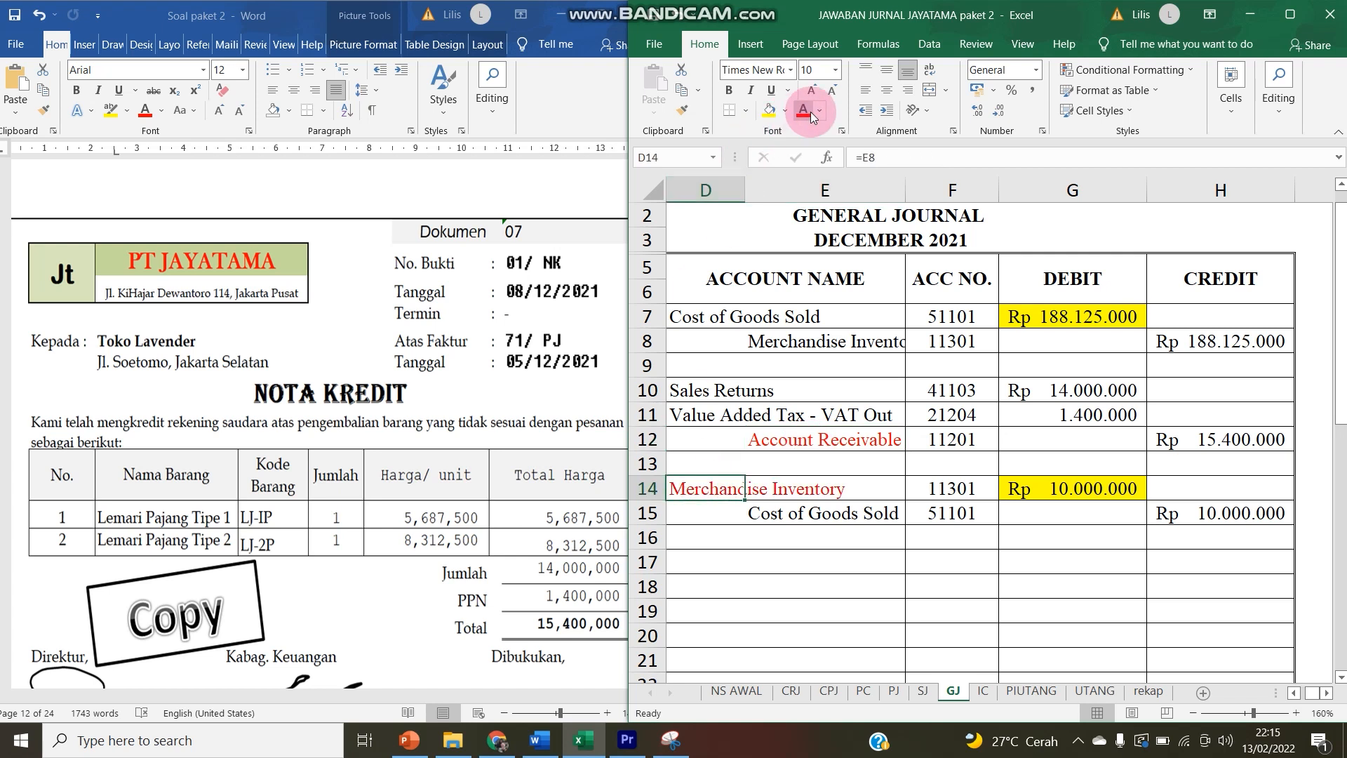
pyautogui.click(510, 467)
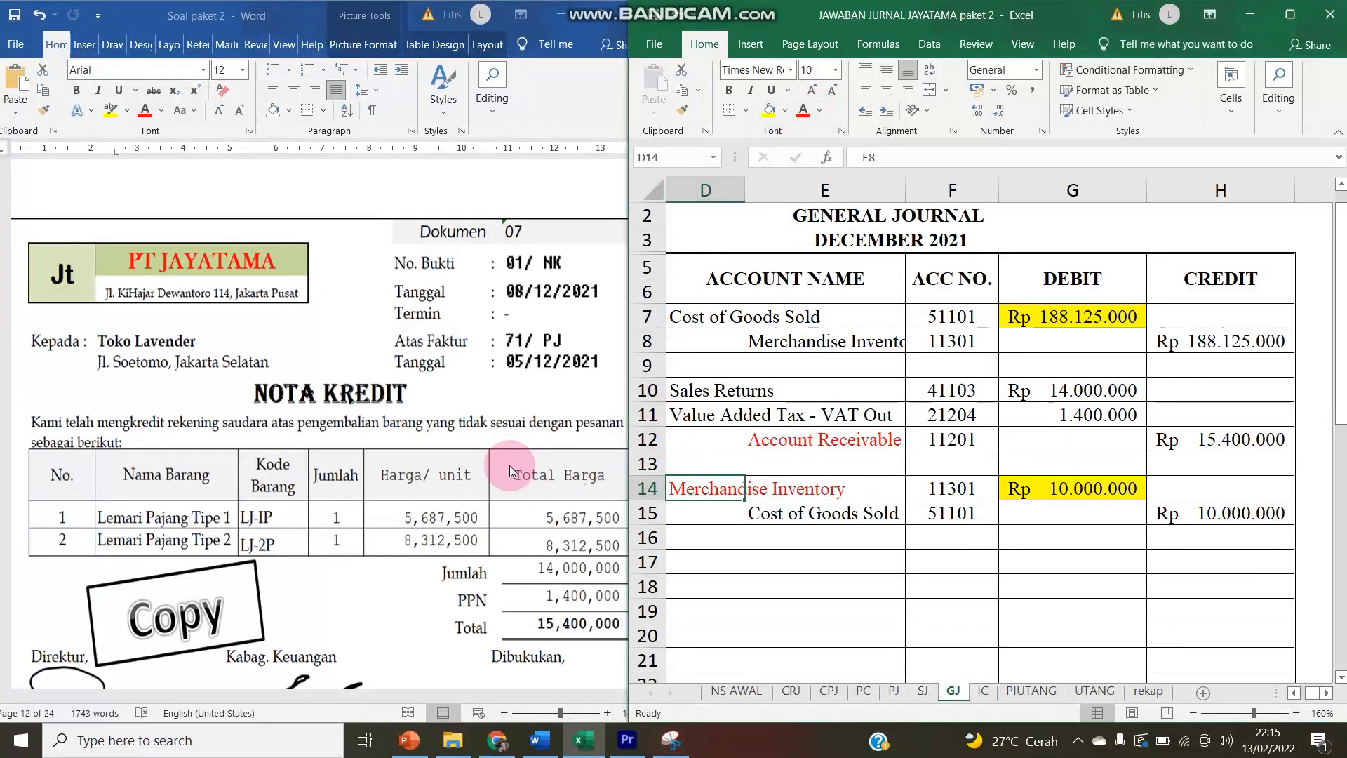
# - Bring up Dokumen 08, PT Andara's invoice 124/AN, in the Word document and open the PJ sheet of the Excel workbook beside it
pyautogui.click(675, 495)
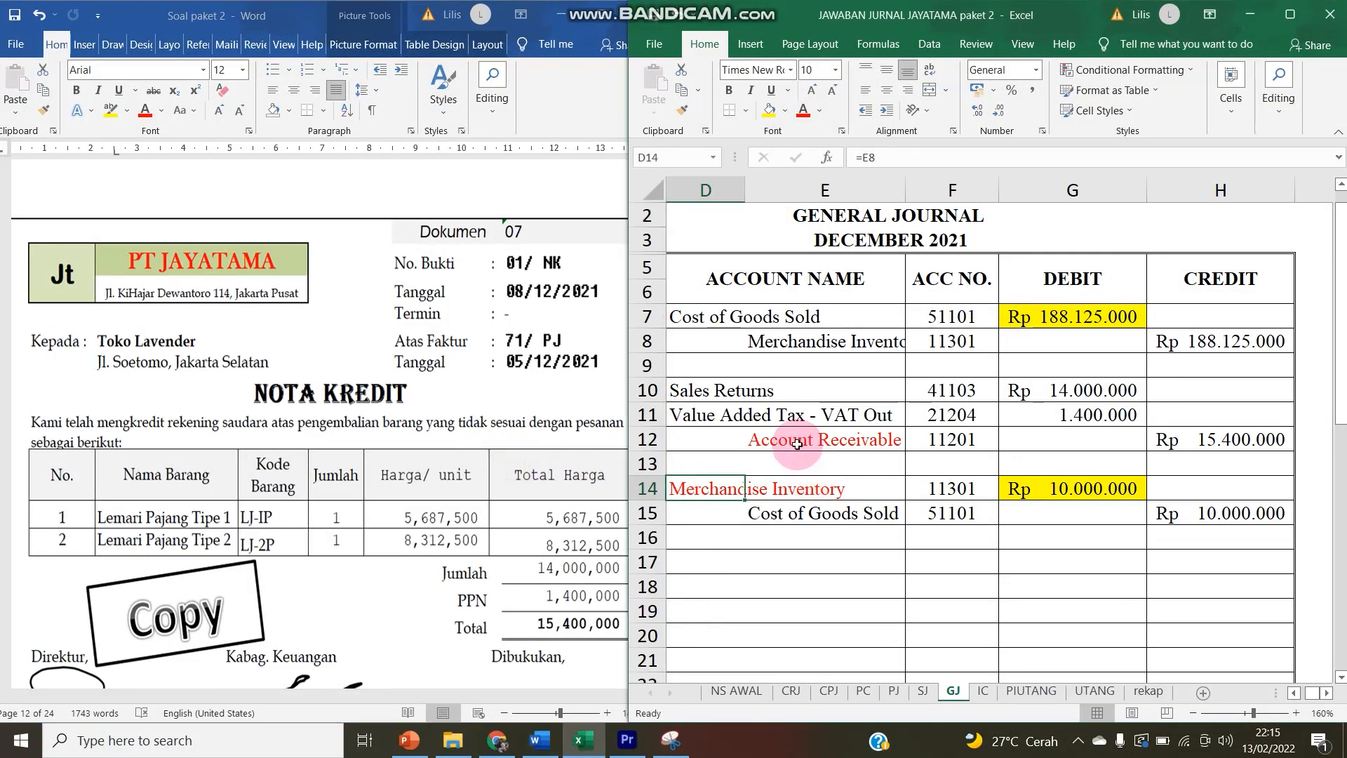
pyautogui.click(353, 494)
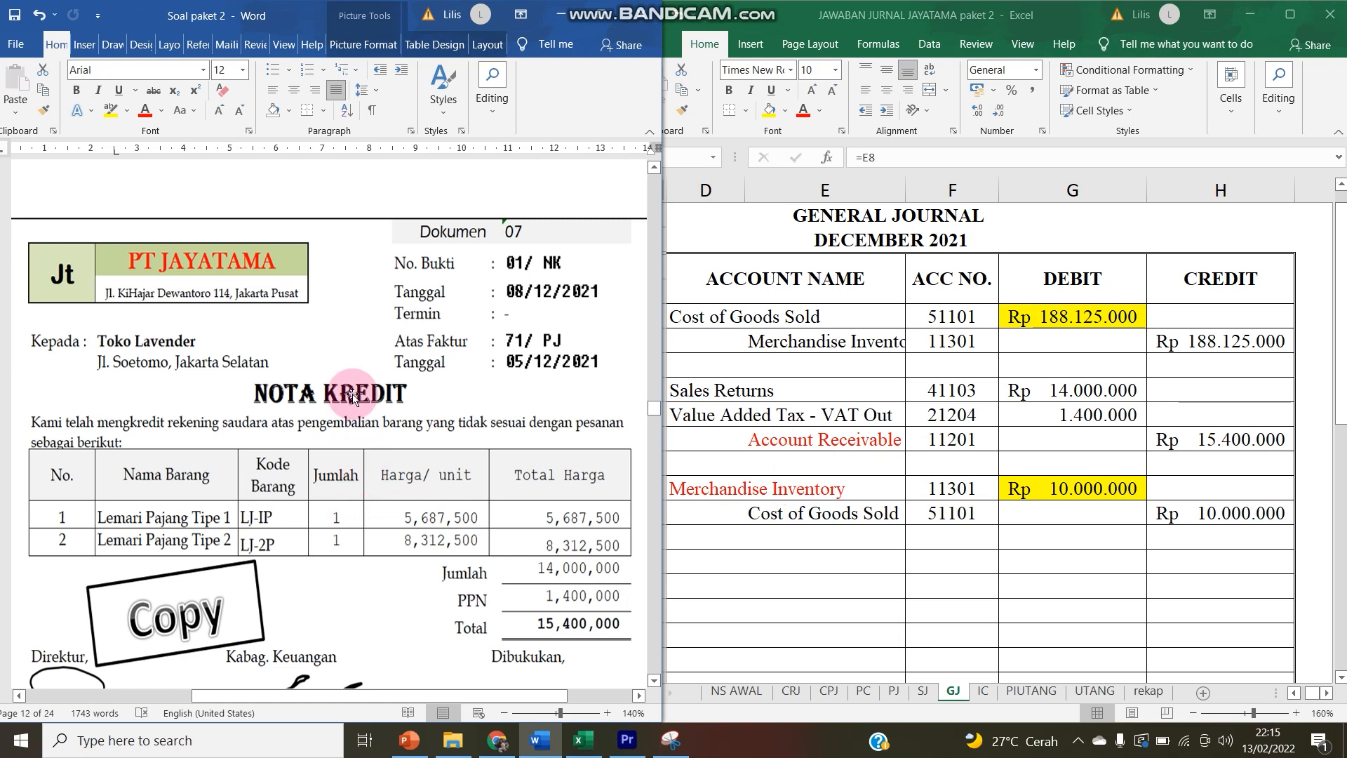
pyautogui.scroll(-6, 352, 396)
pyautogui.scroll(-2, 353, 396)
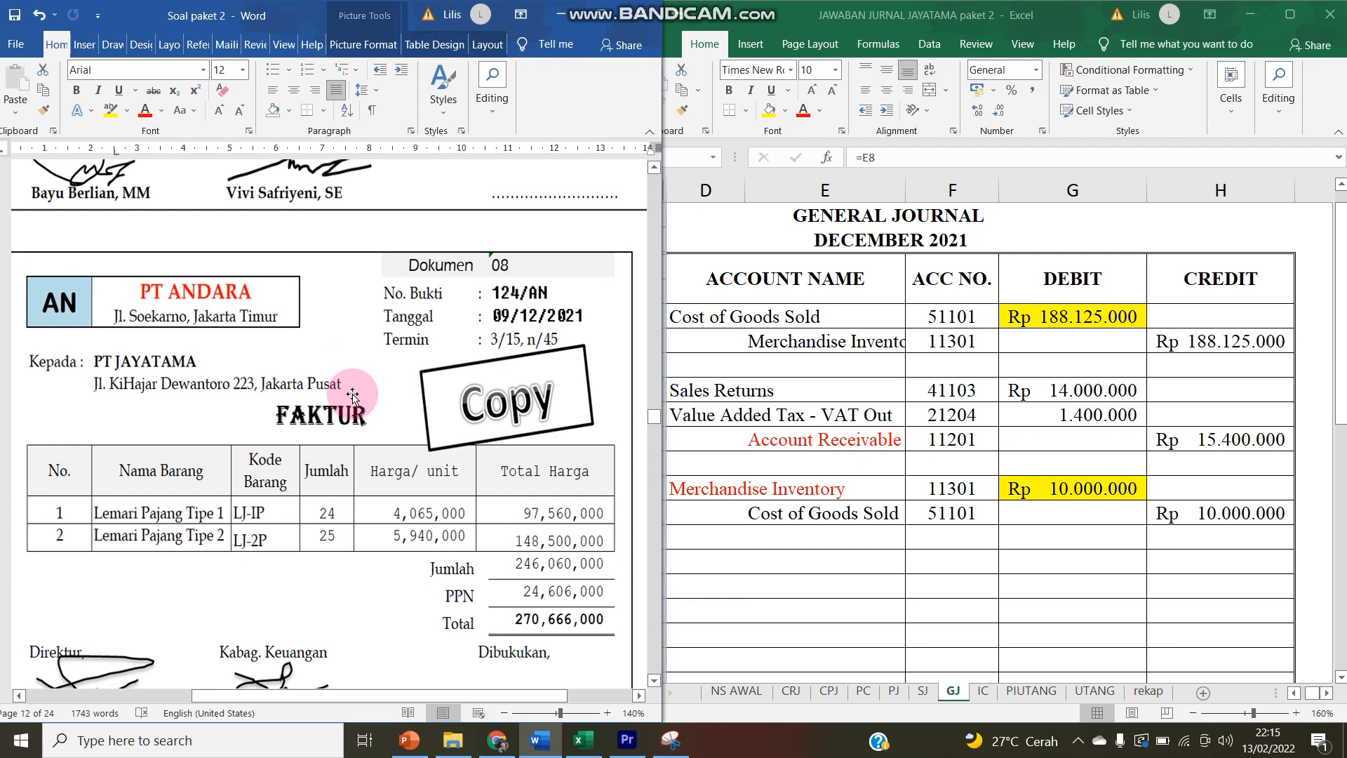
pyautogui.moveTo(661, 321); pyautogui.dragTo(630, 321)
pyautogui.click(869, 690)
pyautogui.click(895, 695)
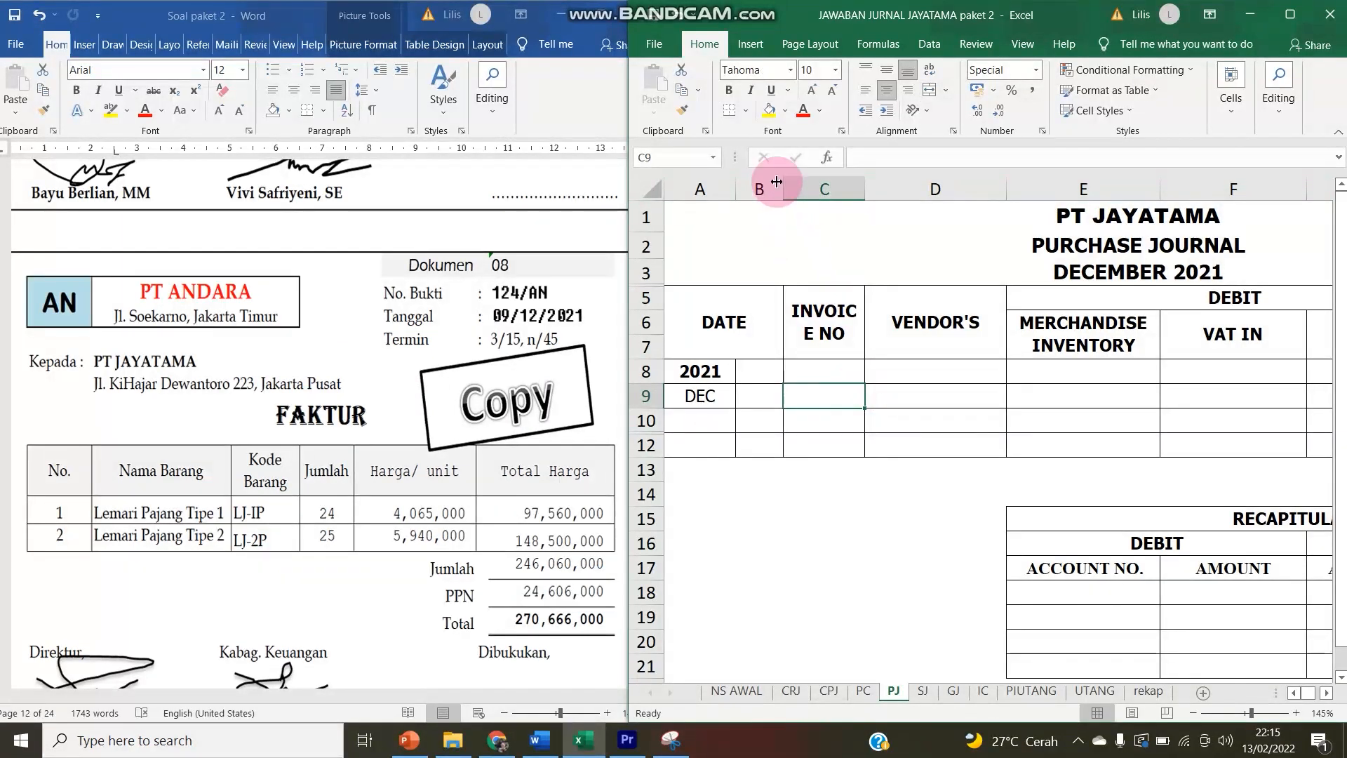
# - Narrow column B and enter day 9, invoice number 124/AN and vendor PT ANDARA in row 8 of the purchase journal
pyautogui.moveTo(776, 181); pyautogui.dragTo(757, 186)
pyautogui.click(757, 377)
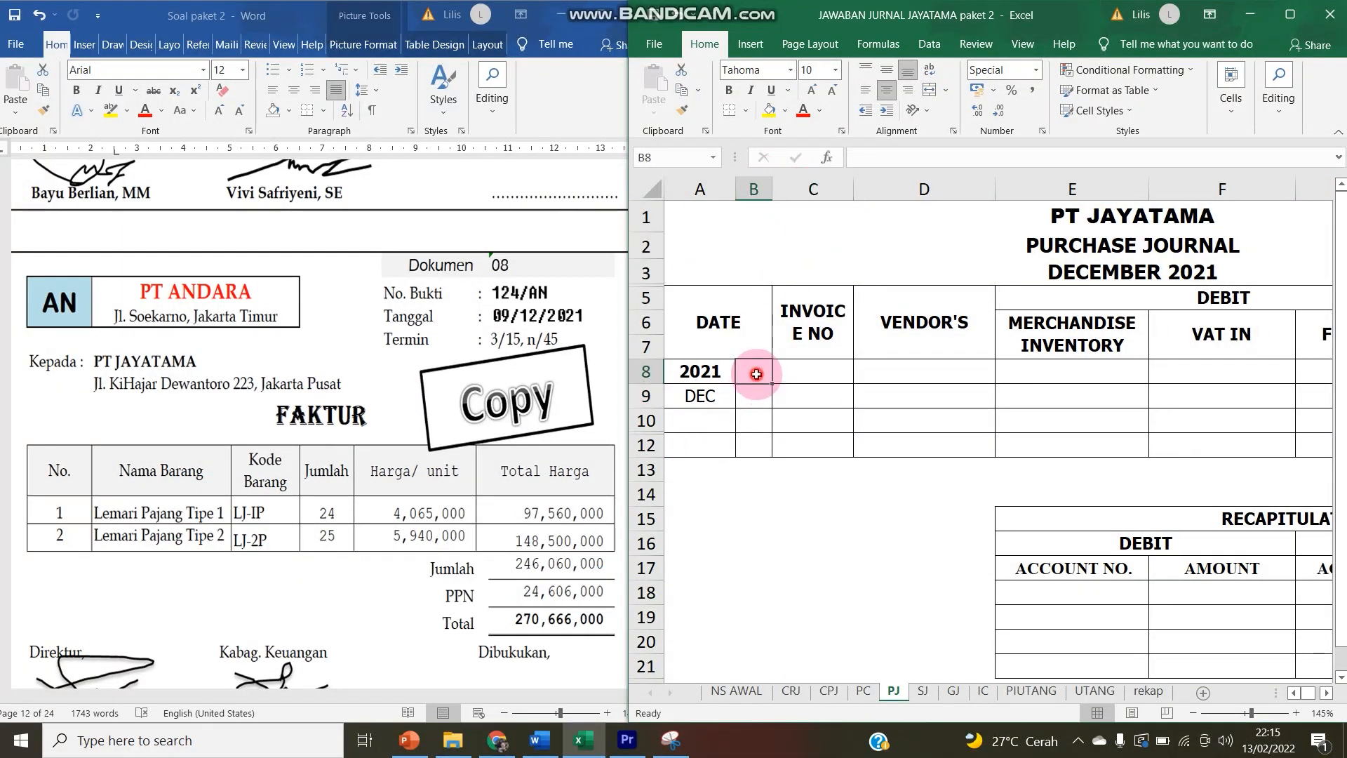
pyautogui.press('Tab')
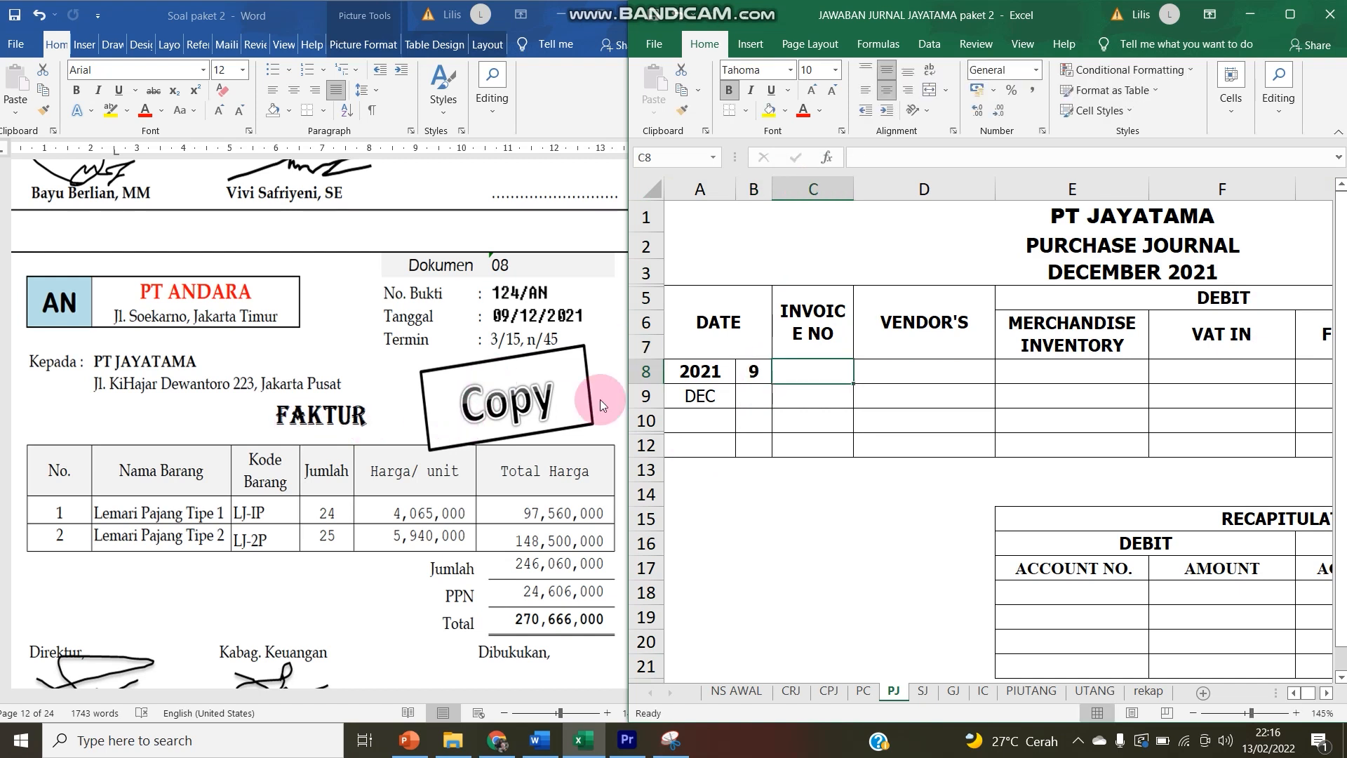
pyautogui.write('124/AN')
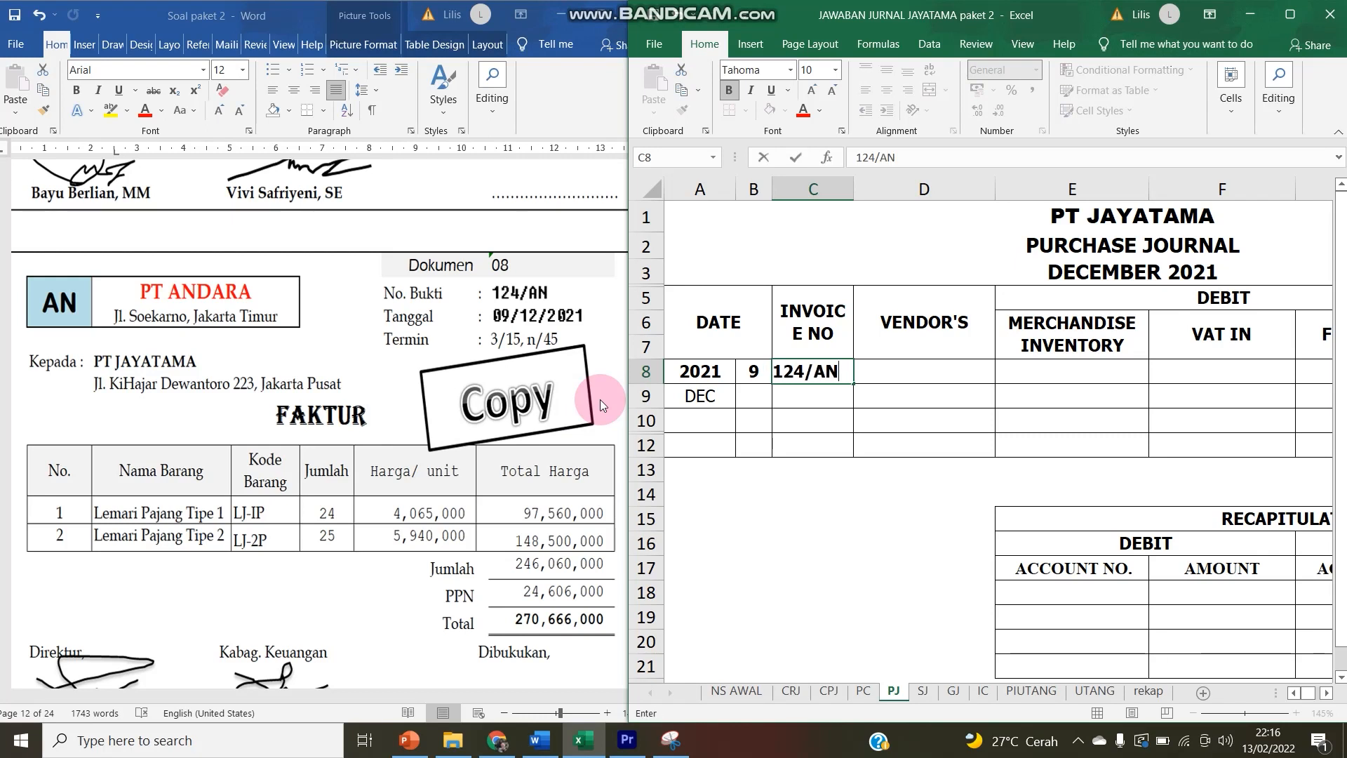
pyautogui.press('Tab')
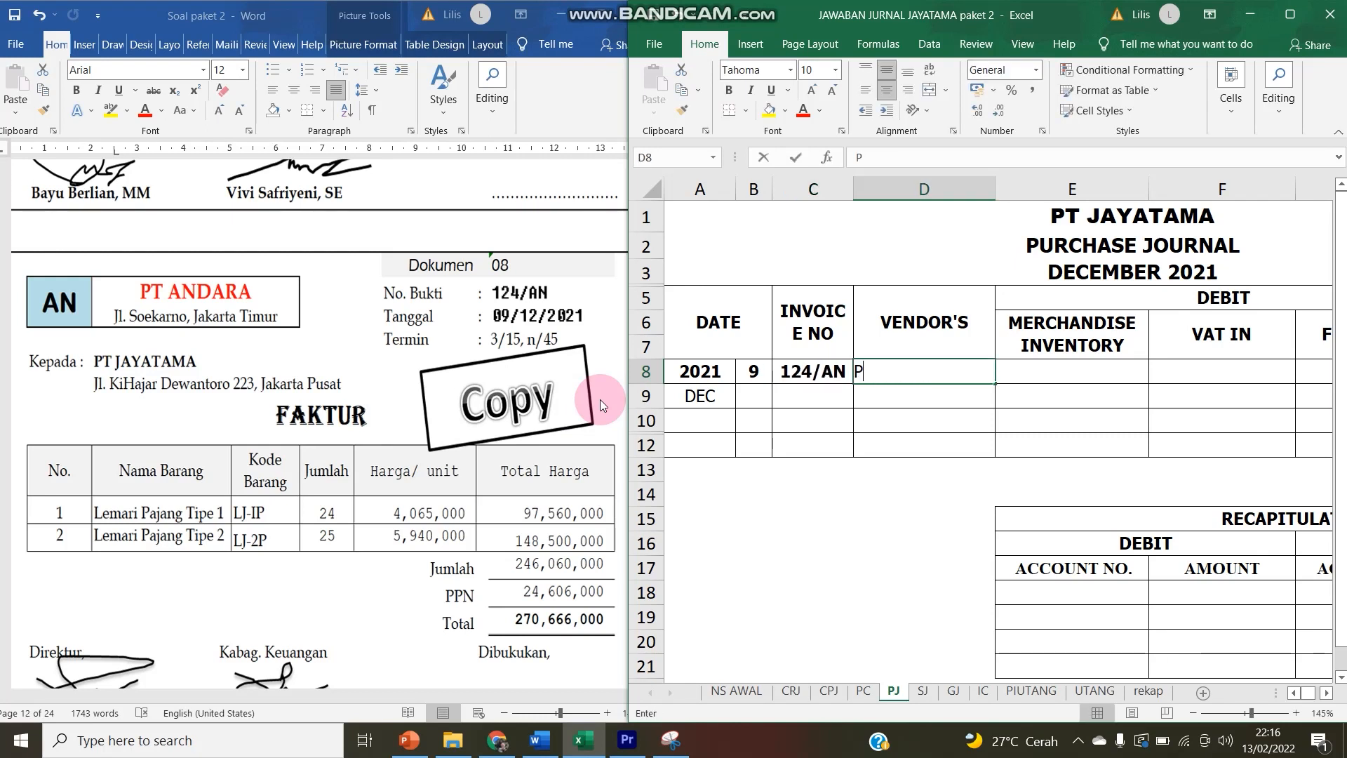
pyautogui.write('PT ANDARA')
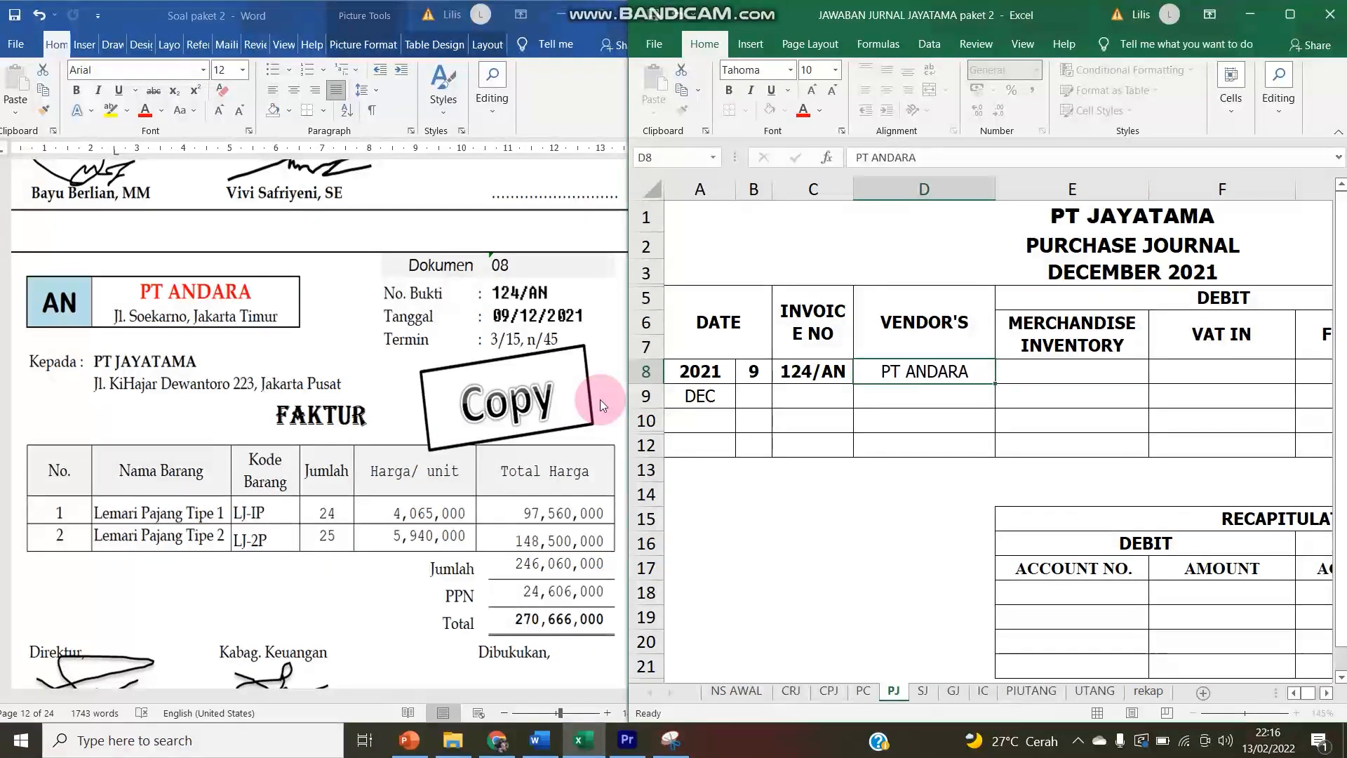
pyautogui.press('Tab')
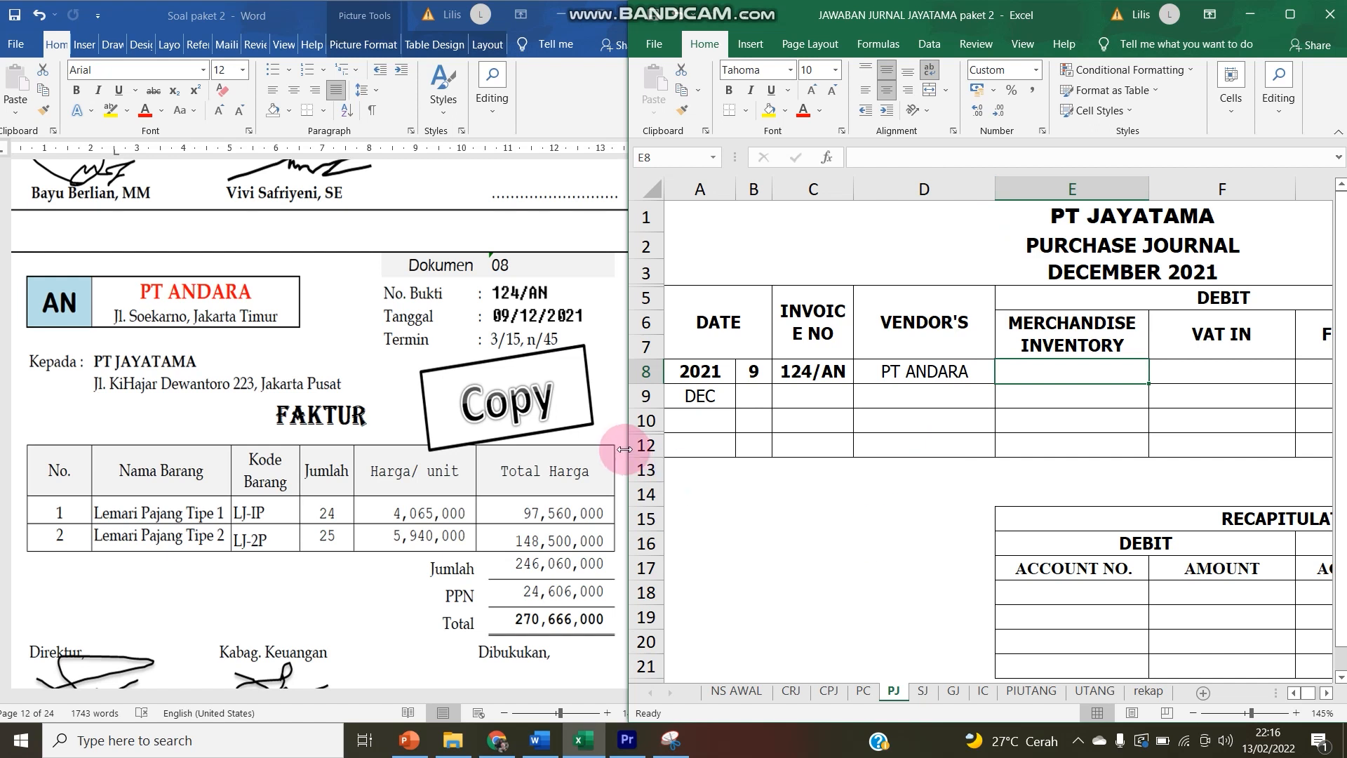
# - Enter 246.060.000 as the merchandise inventory debit in E8 of the purchase journal and narrow column E
pyautogui.moveTo(624, 449); pyautogui.dragTo(613, 446)
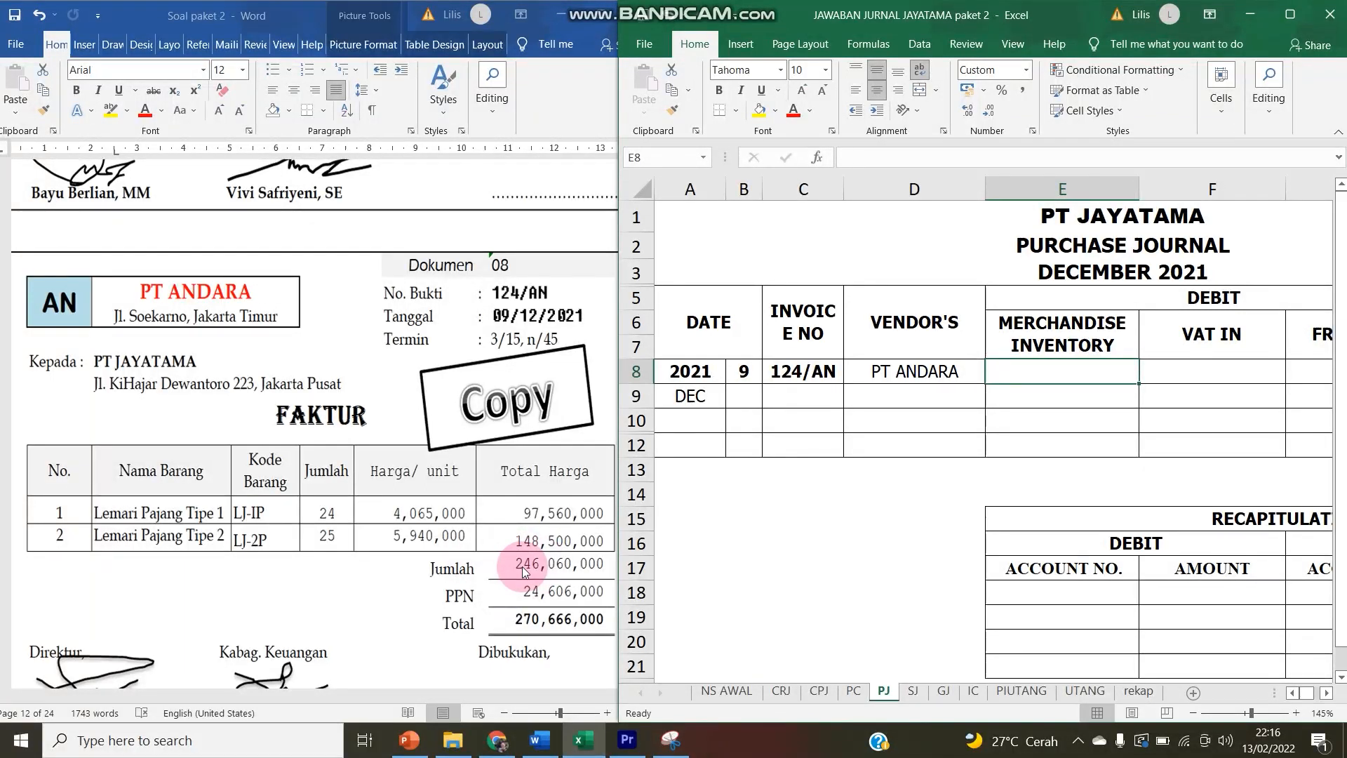
pyautogui.write('246')
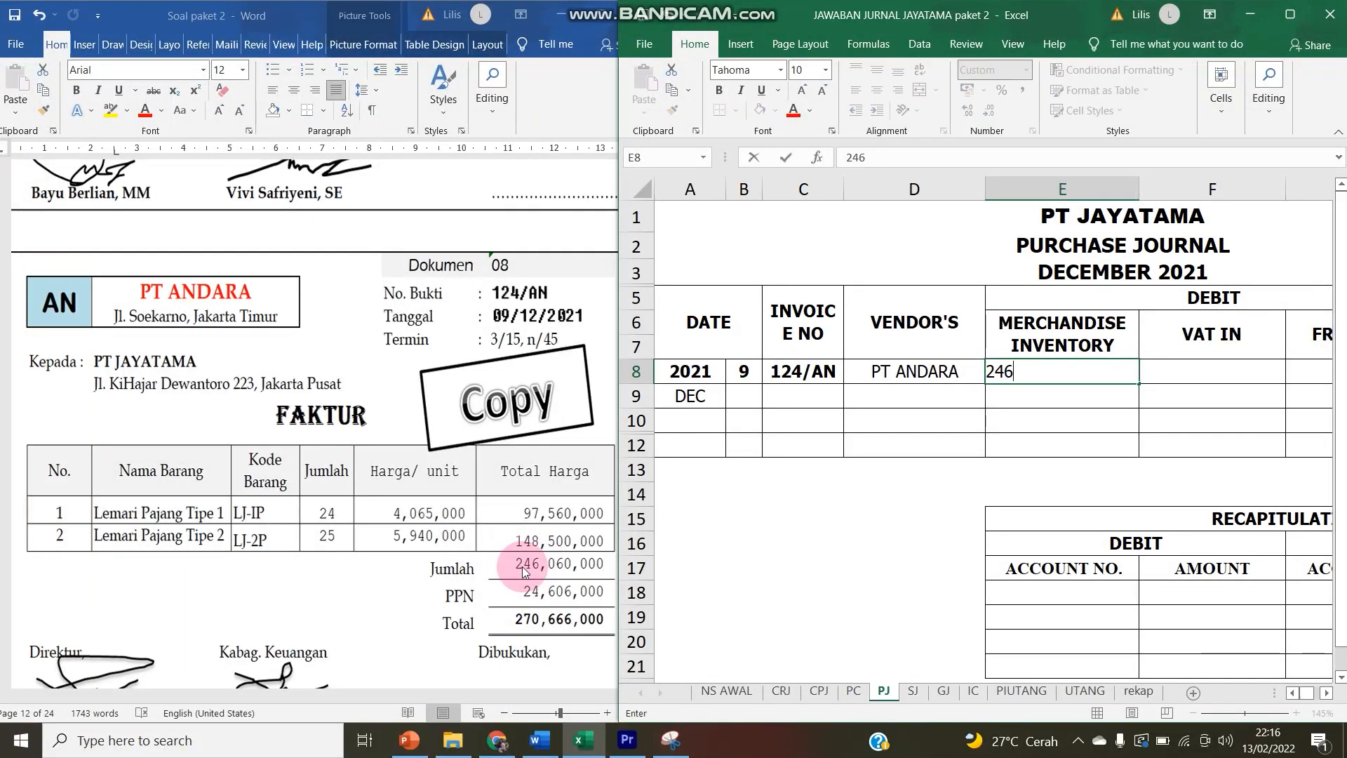
pyautogui.write('.060.000')
pyautogui.press('Tab')
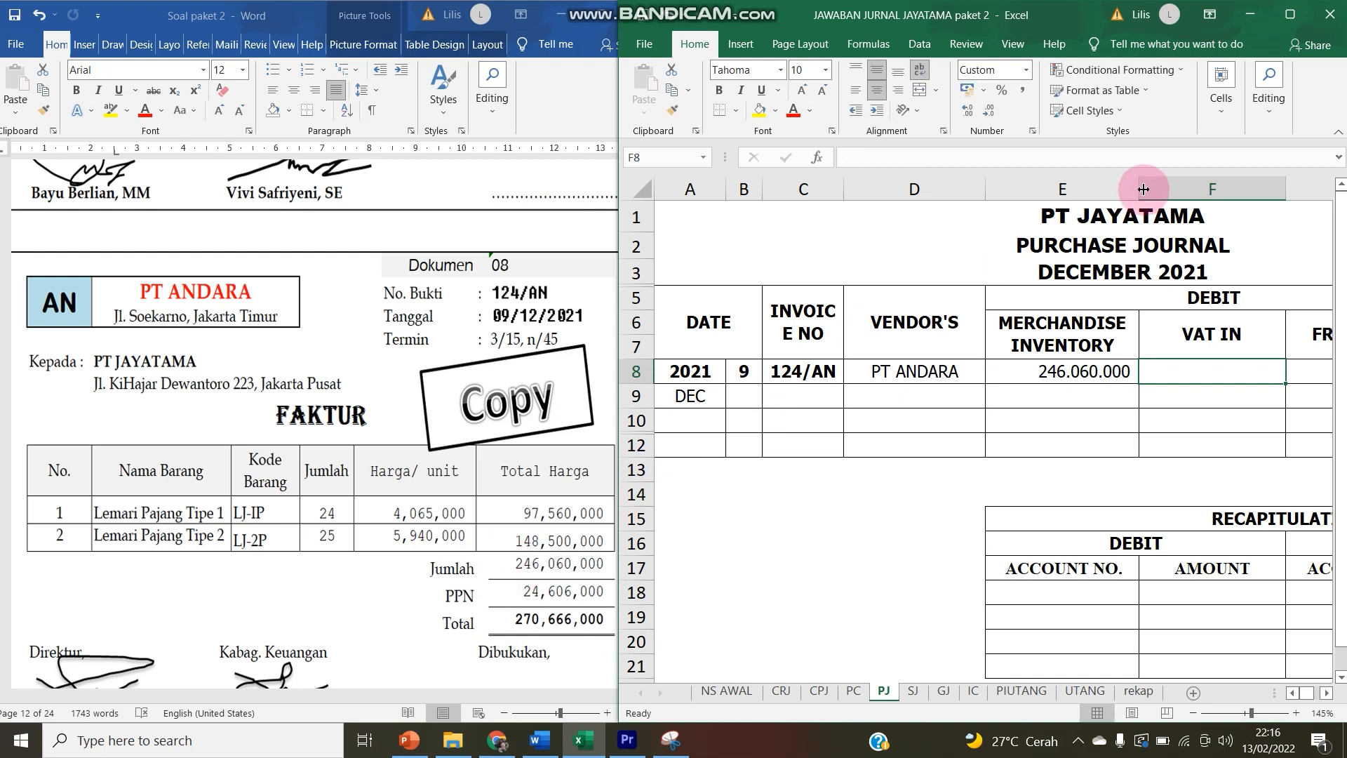
pyautogui.moveTo(1144, 186); pyautogui.dragTo(1119, 186)
pyautogui.click(1131, 369)
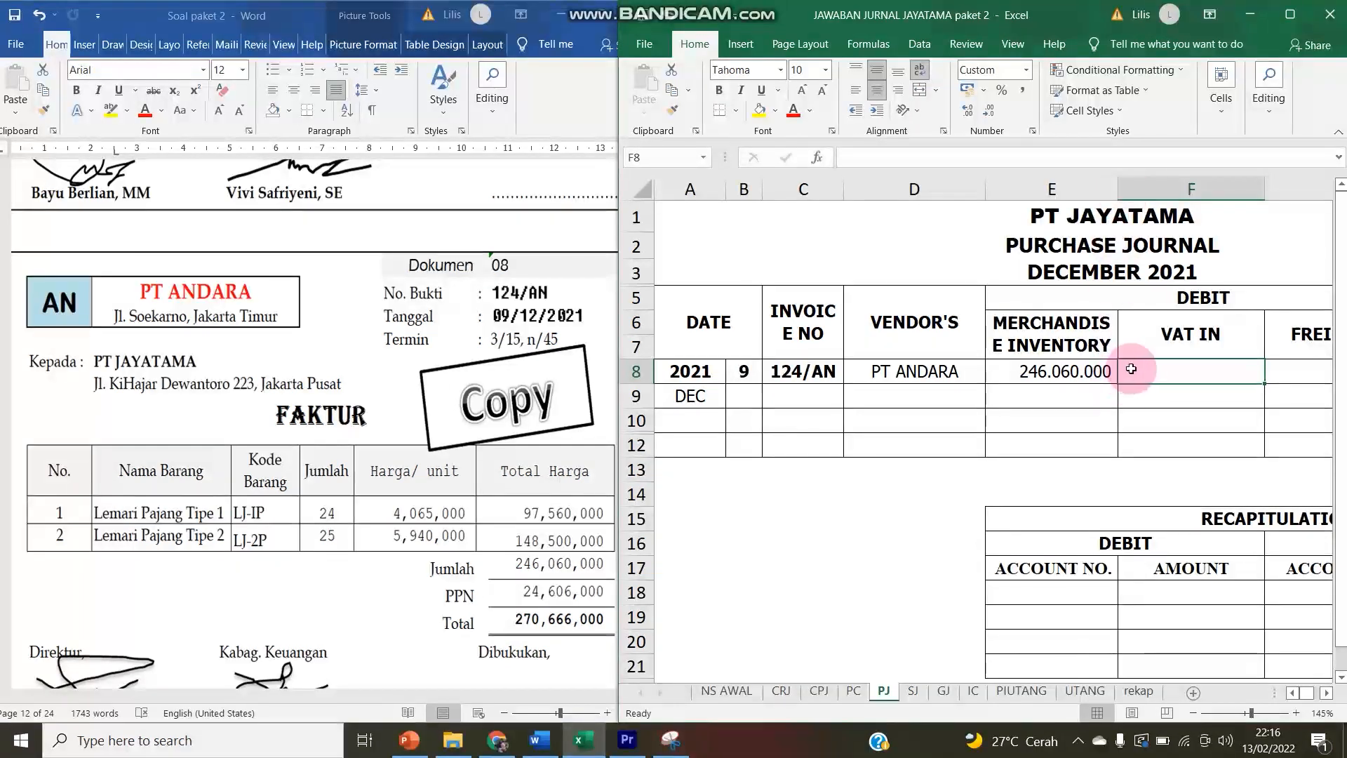
# - Enter the invoice's PPN of 24.606.000 as the VAT In debit in F8 of the purchase journal
pyautogui.write('=')
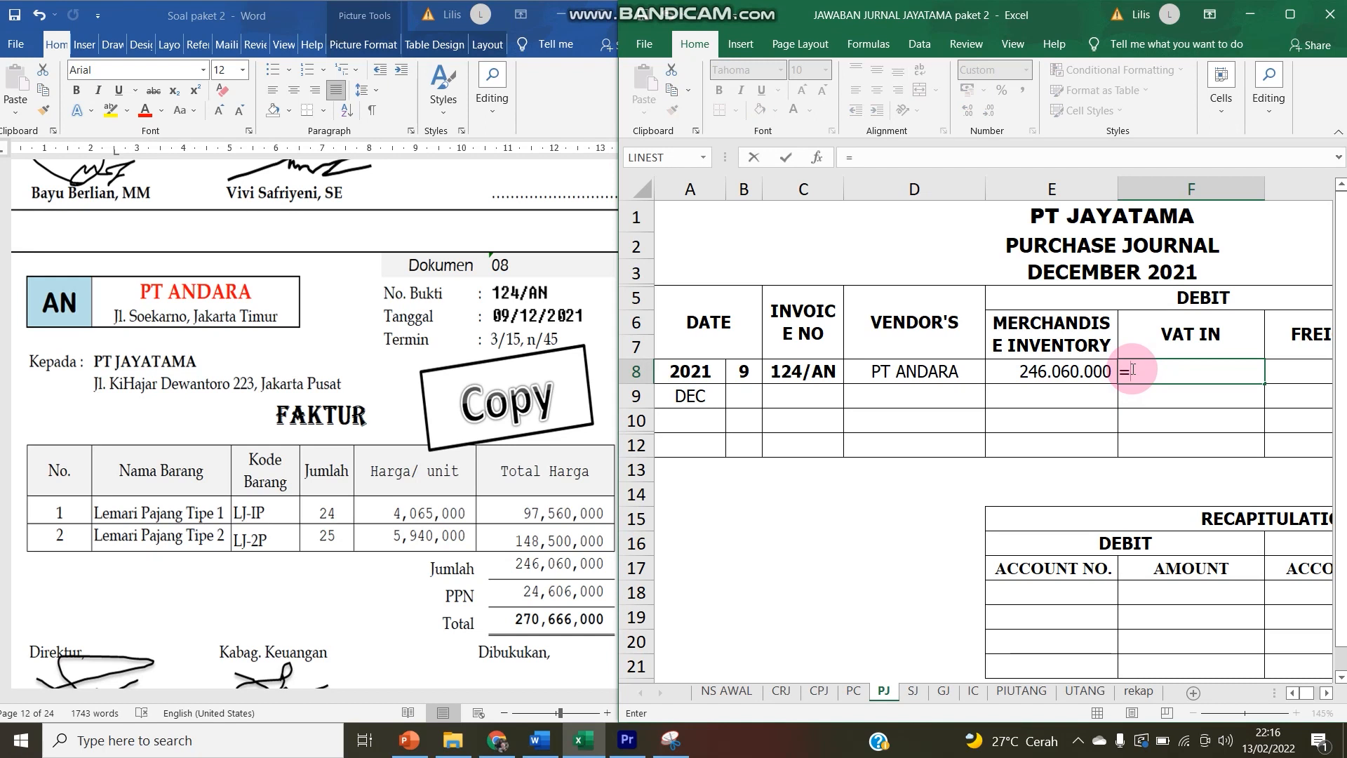
pyautogui.press('BackSpace')
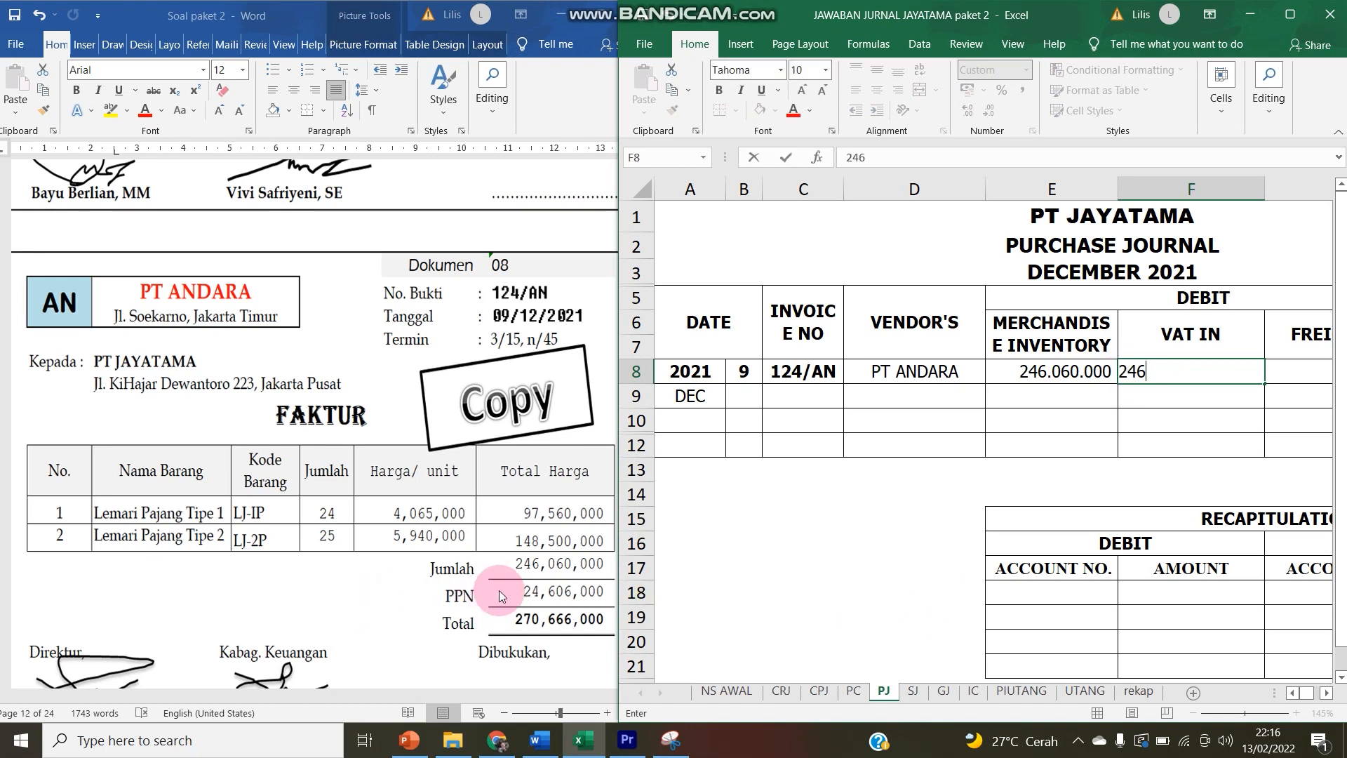
pyautogui.write('24606000')
pyautogui.press('Tab')
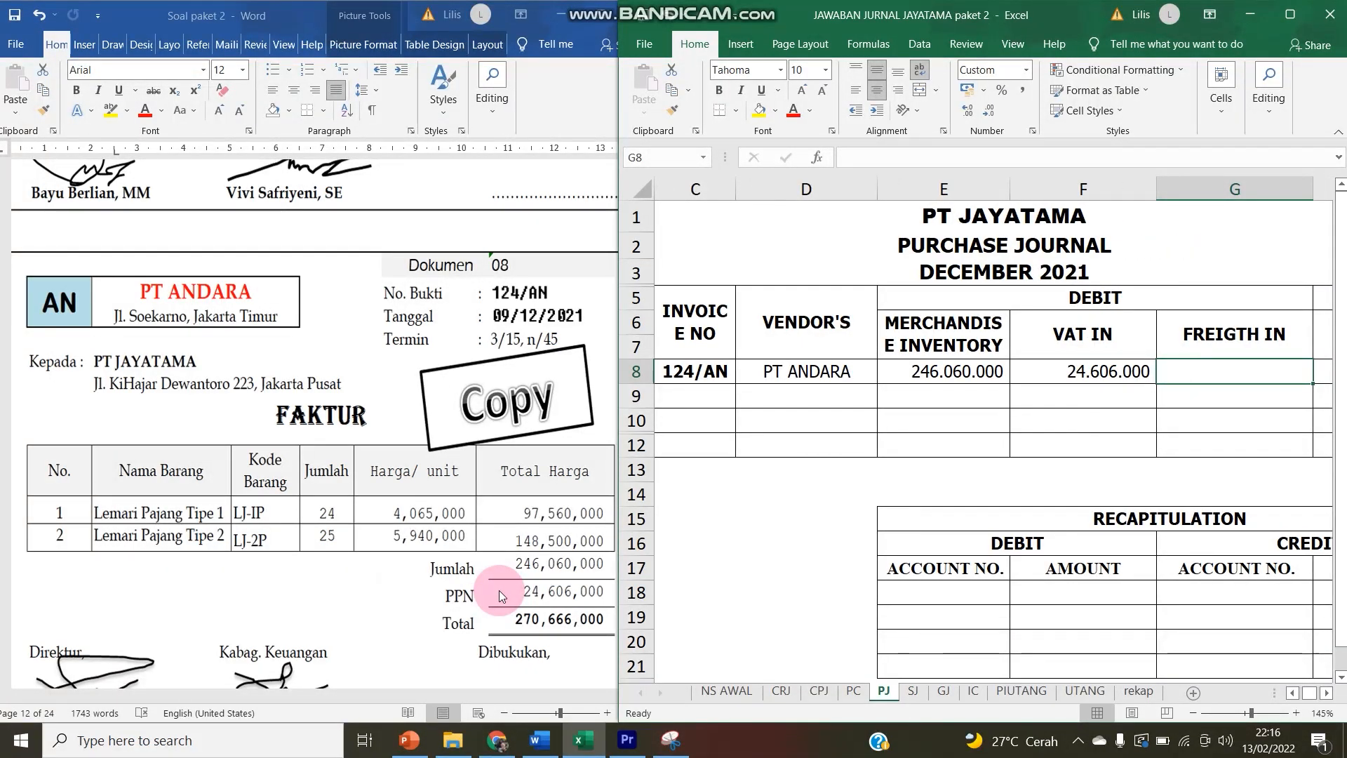
# - Leave freight-in empty and enter the invoice total of 270.666.000 as the accounts payable credit in H8
pyautogui.press('Tab')
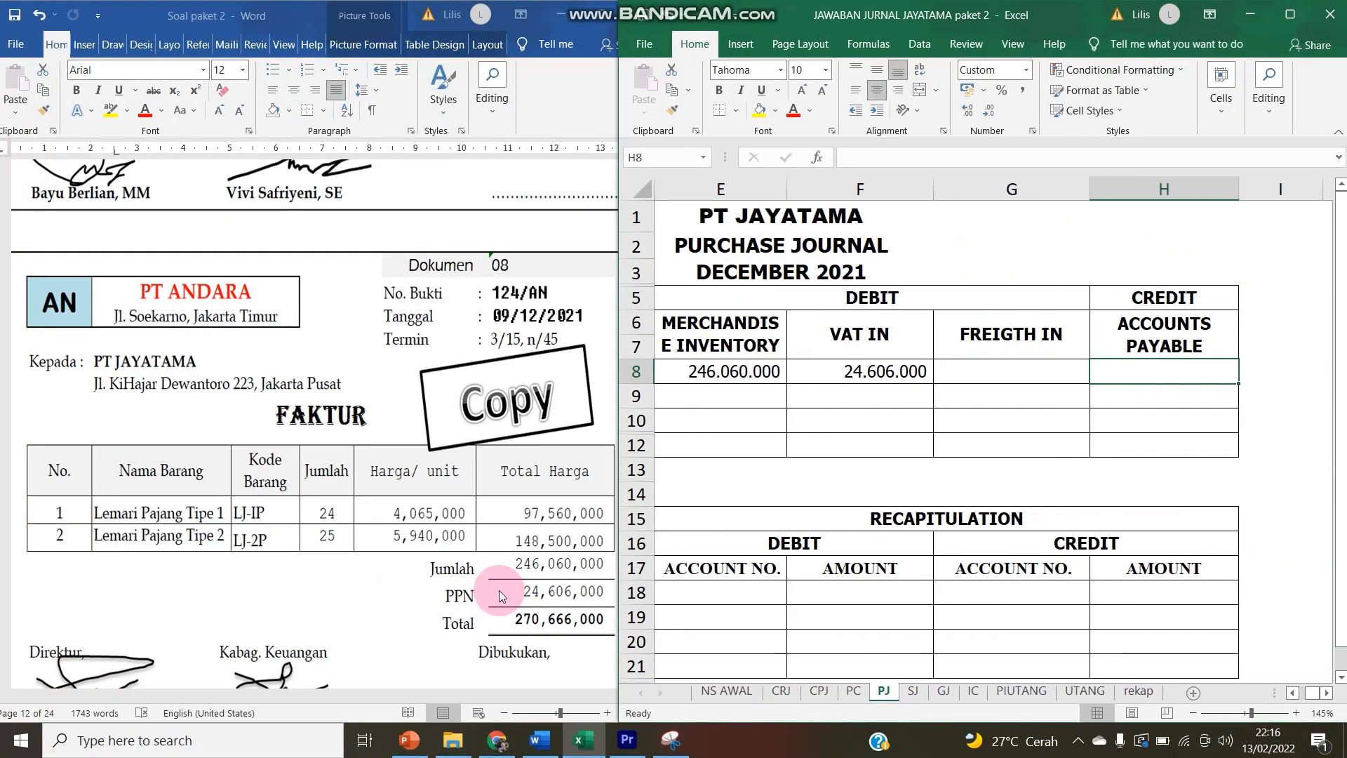
pyautogui.write('2706')
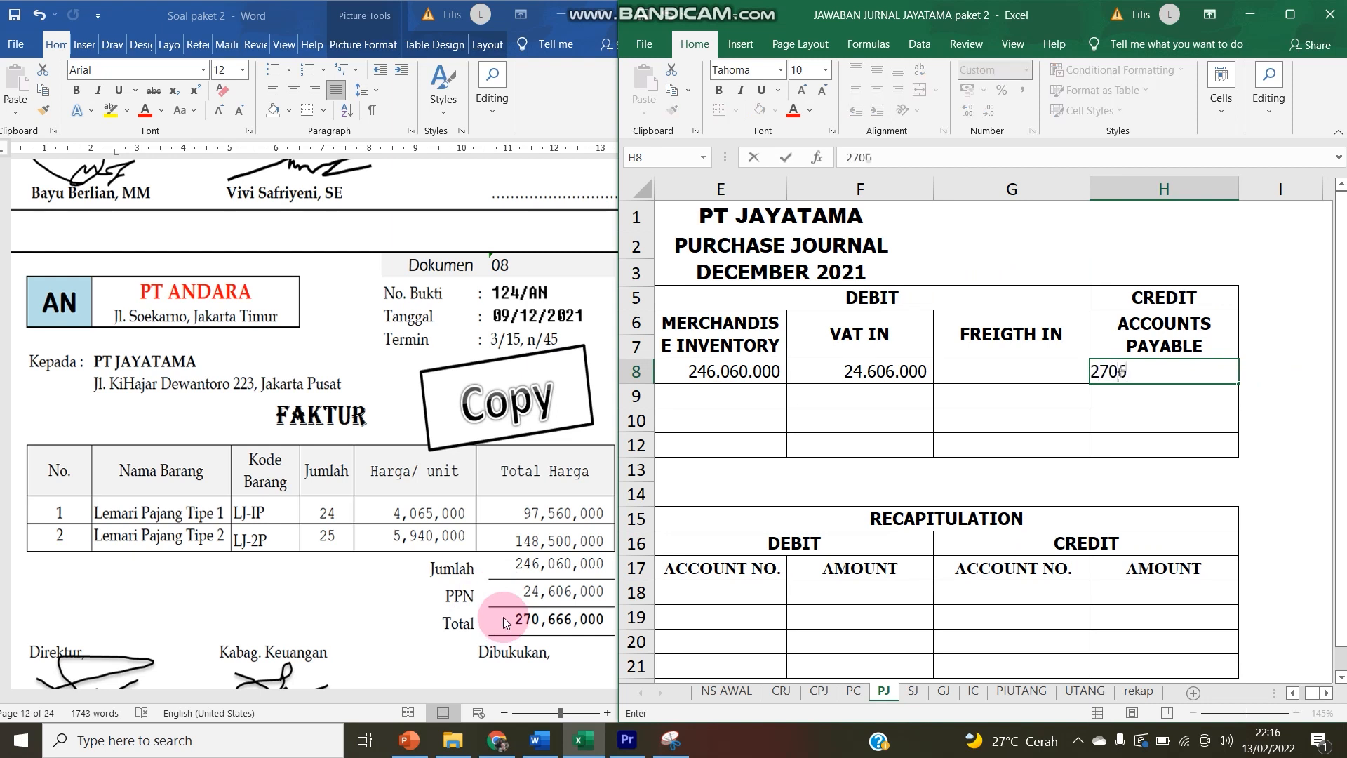
pyautogui.write('70.666.000')
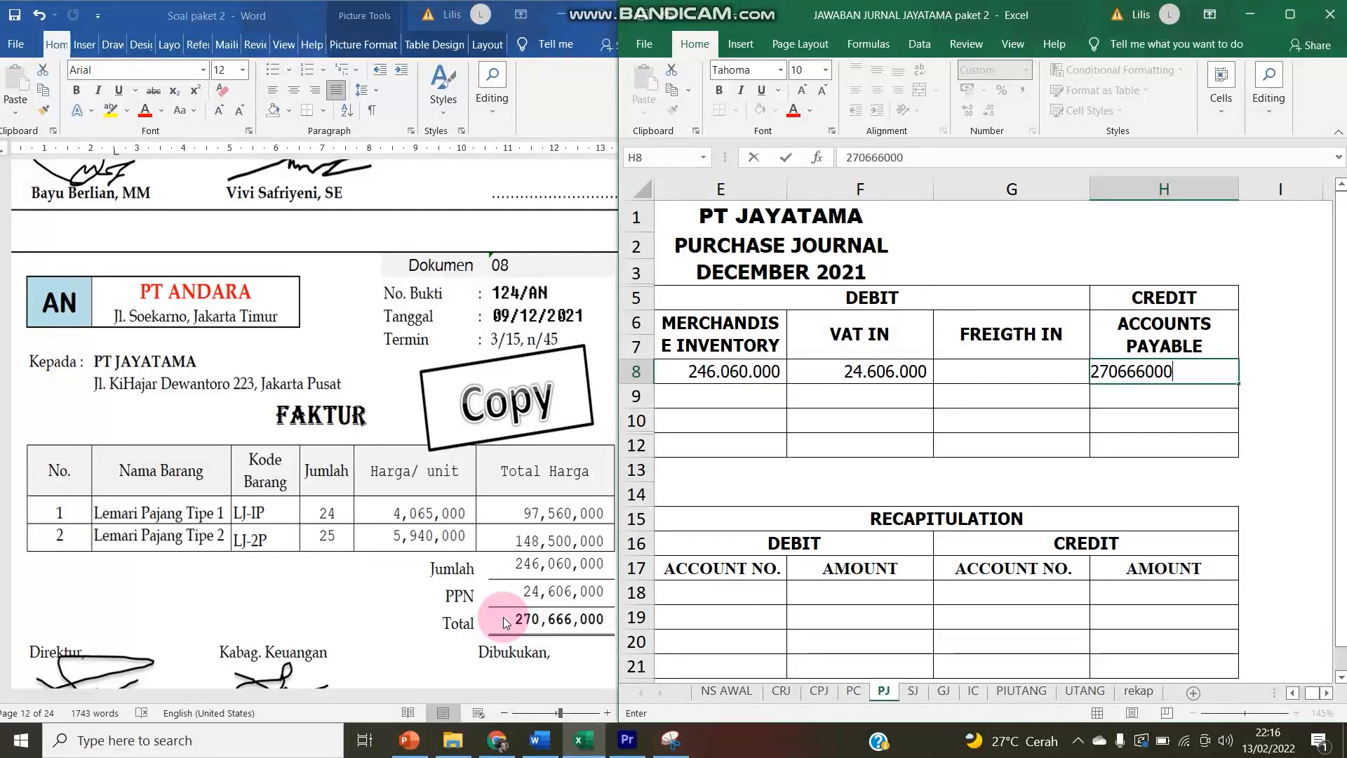
pyautogui.press('Left')
pyautogui.press('Left')
pyautogui.press('Left')
pyautogui.press('Left')
pyautogui.press('Right')
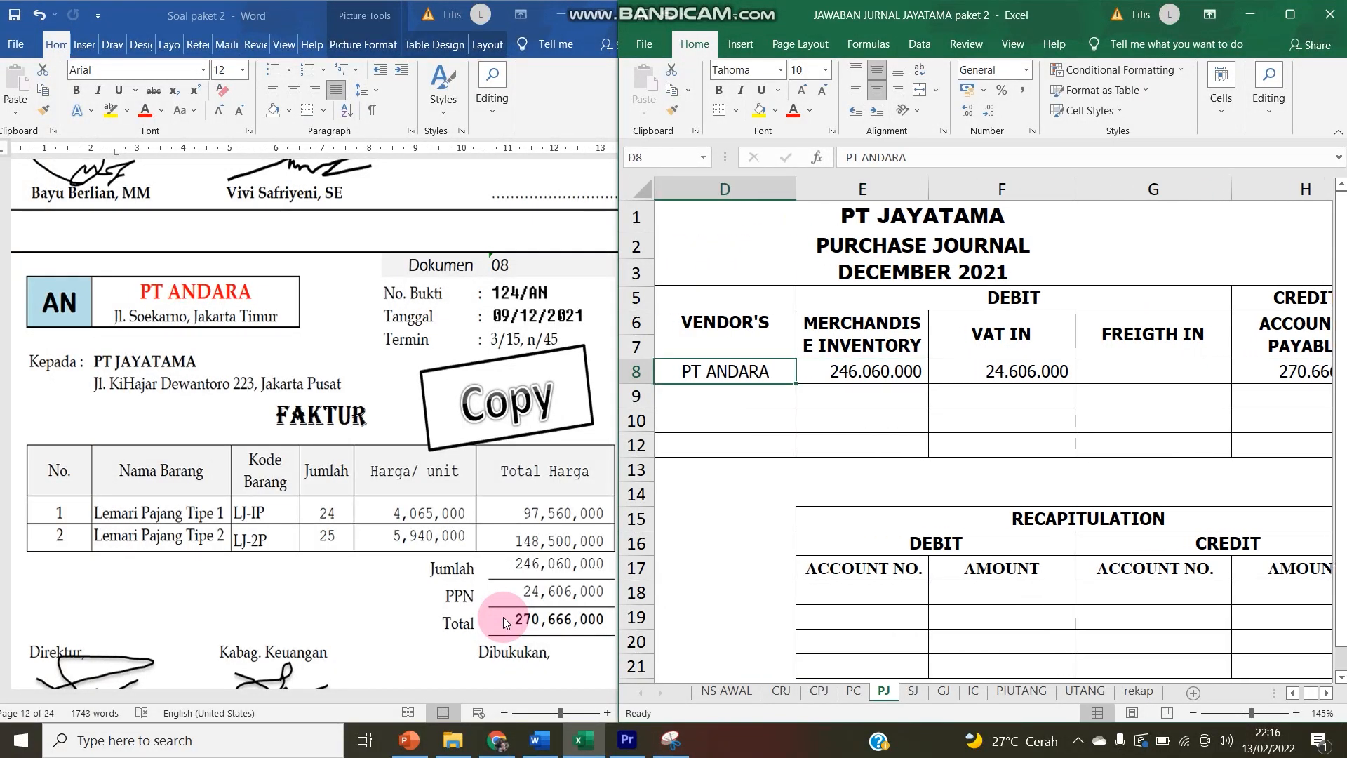
# - Narrow freight-in column G and highlight the accounts payable amount in H8 yellow
pyautogui.moveTo(1233, 188); pyautogui.dragTo(1145, 188)
pyautogui.click(1212, 373)
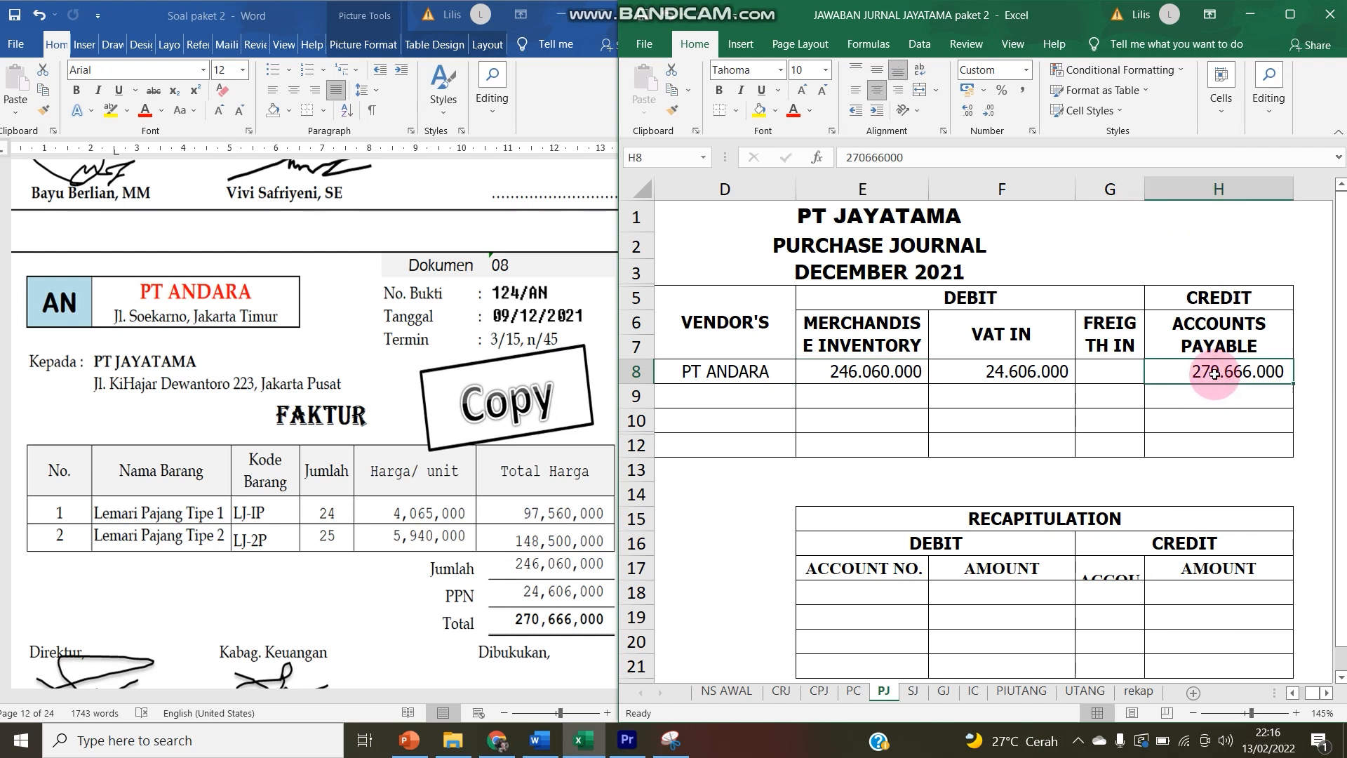
pyautogui.click(758, 110)
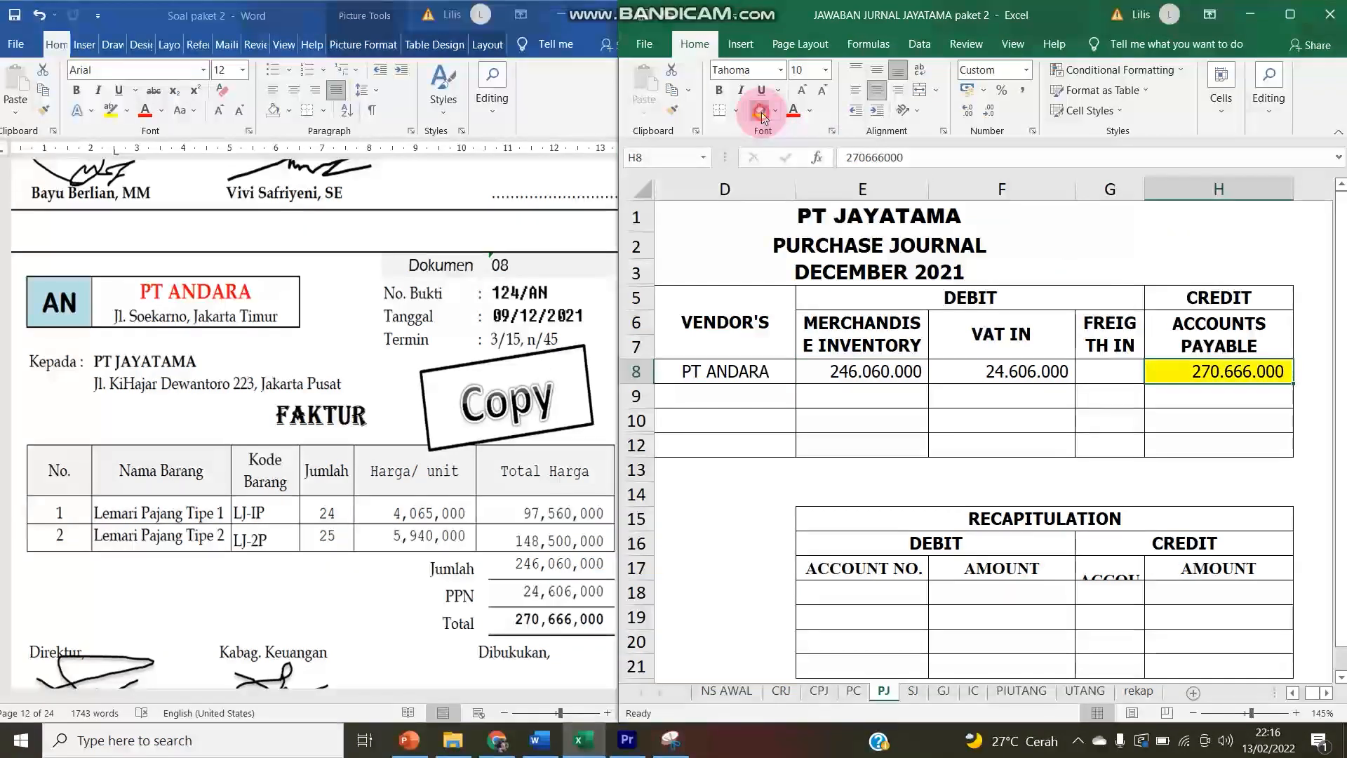
# - Enter day 9, description Pembelian and reference PJ-1 in row 21 of PT Andara's ledger on the UTANG sheet
pyautogui.click(1084, 691)
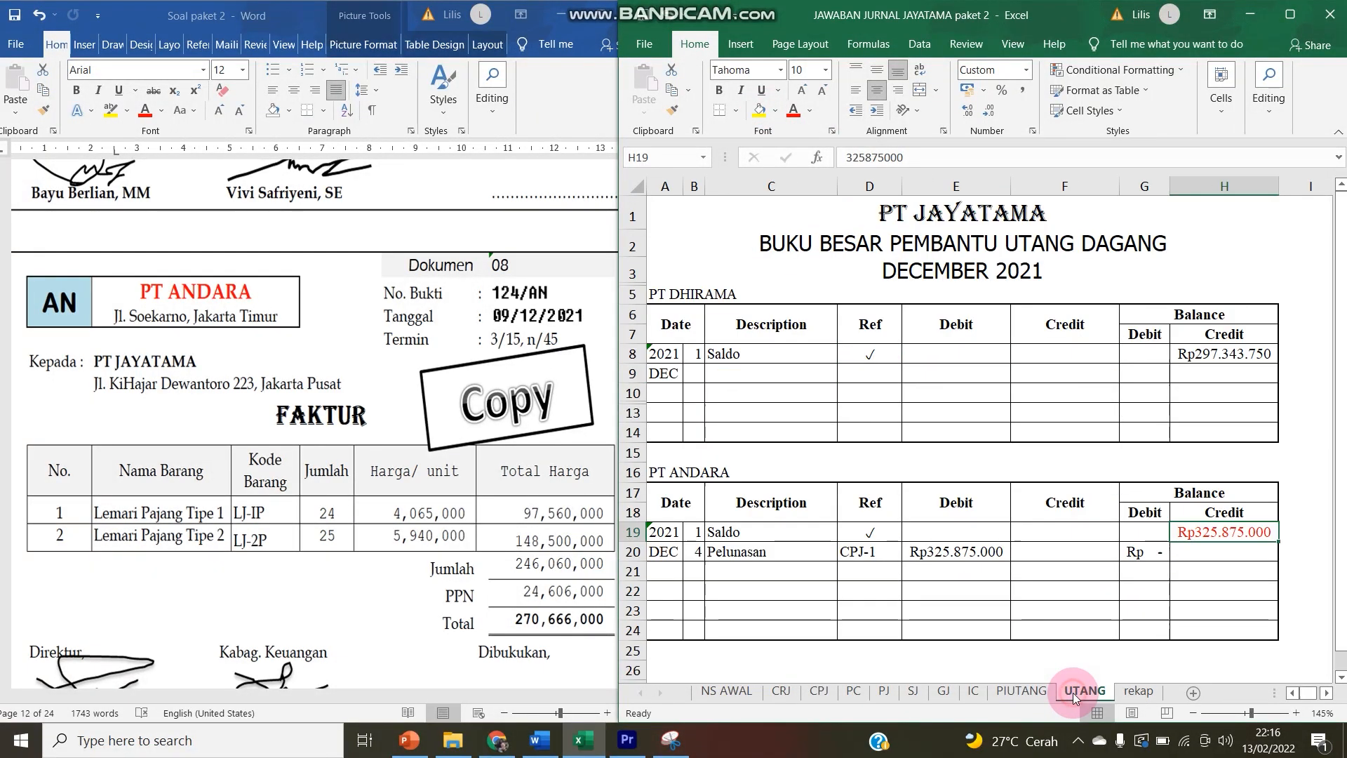
pyautogui.click(696, 573)
pyautogui.write('9')
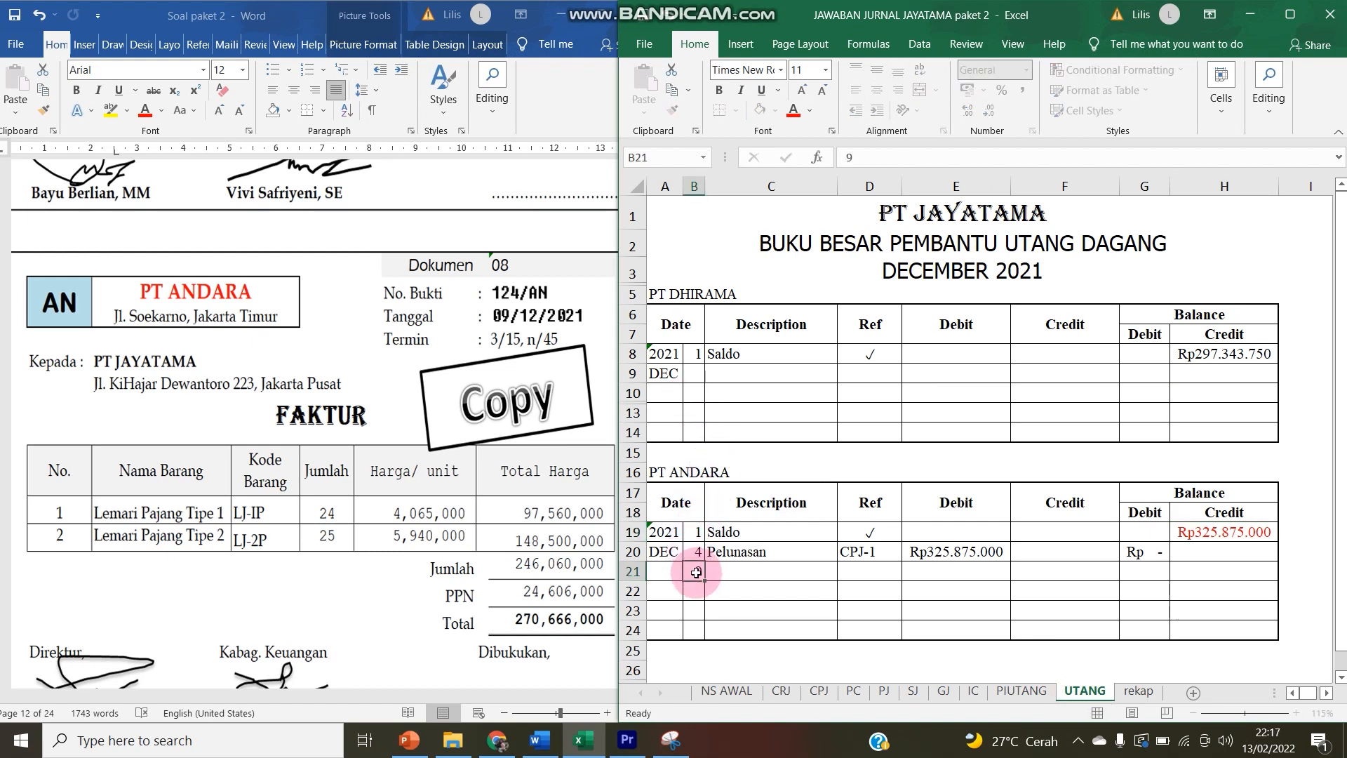
pyautogui.press('Tab')
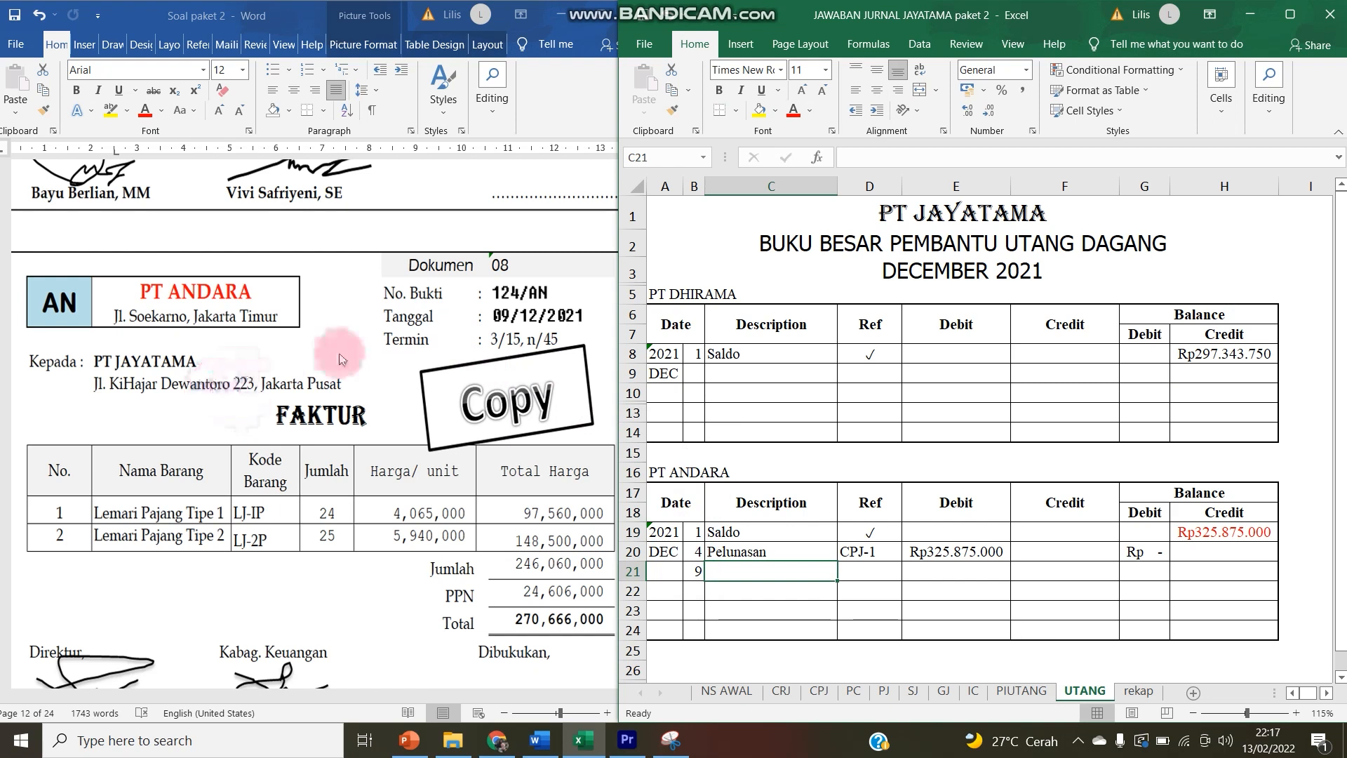
pyautogui.write('P')
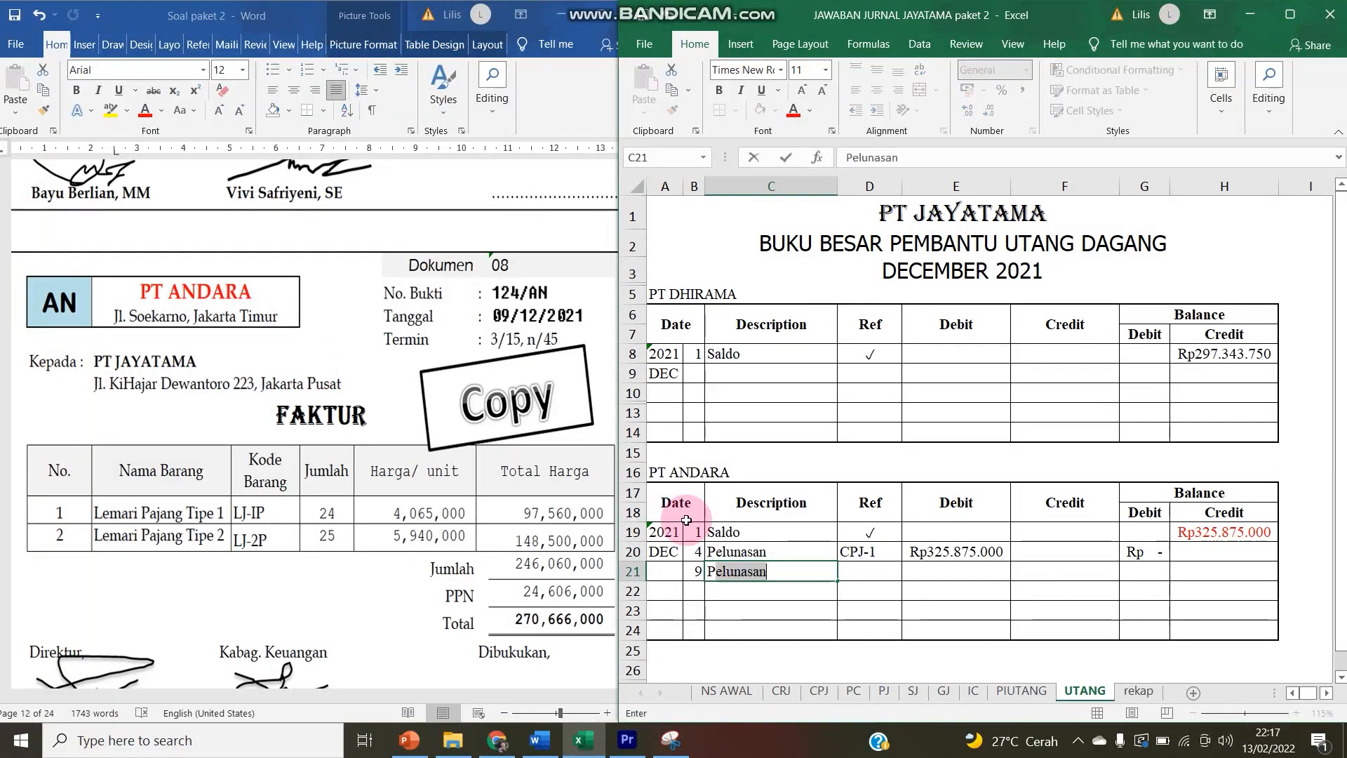
pyautogui.write('embelian')
pyautogui.press('Tab')
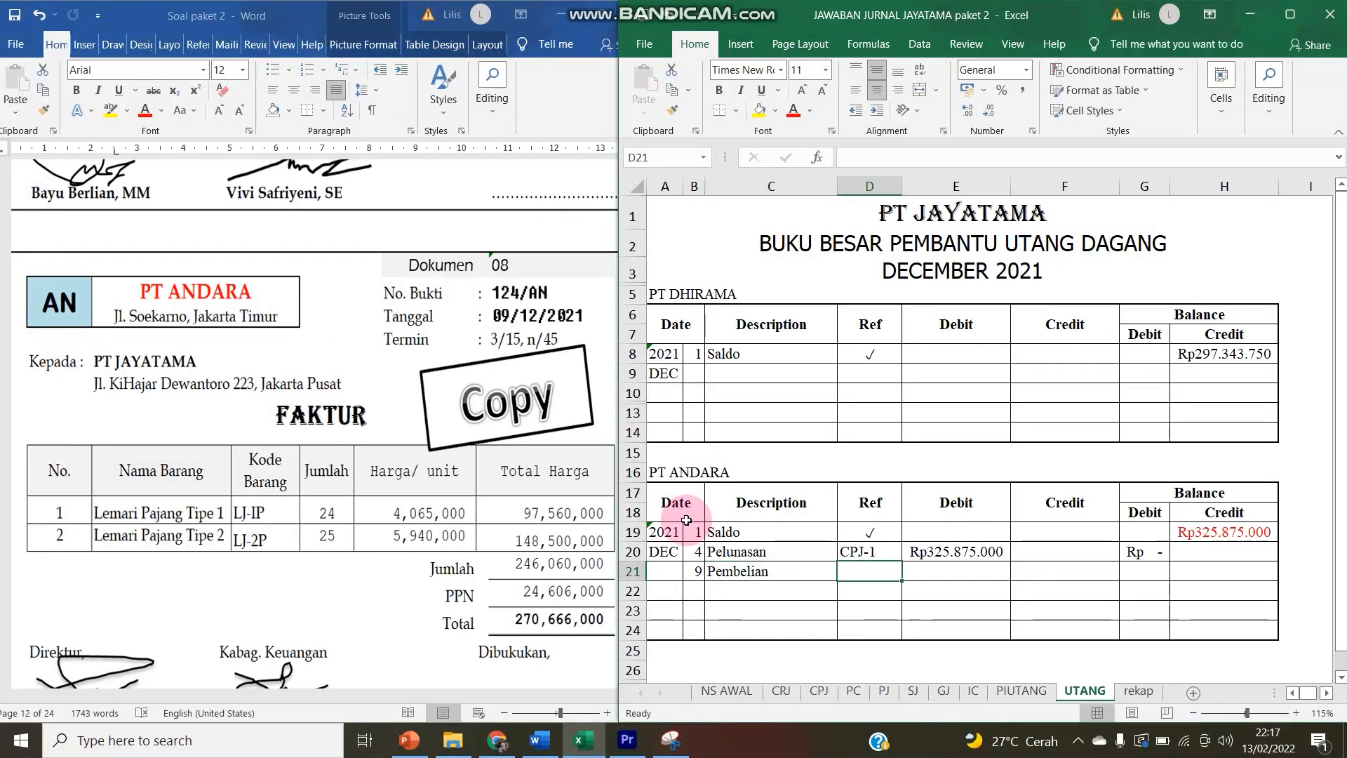
pyautogui.write('PJ-1')
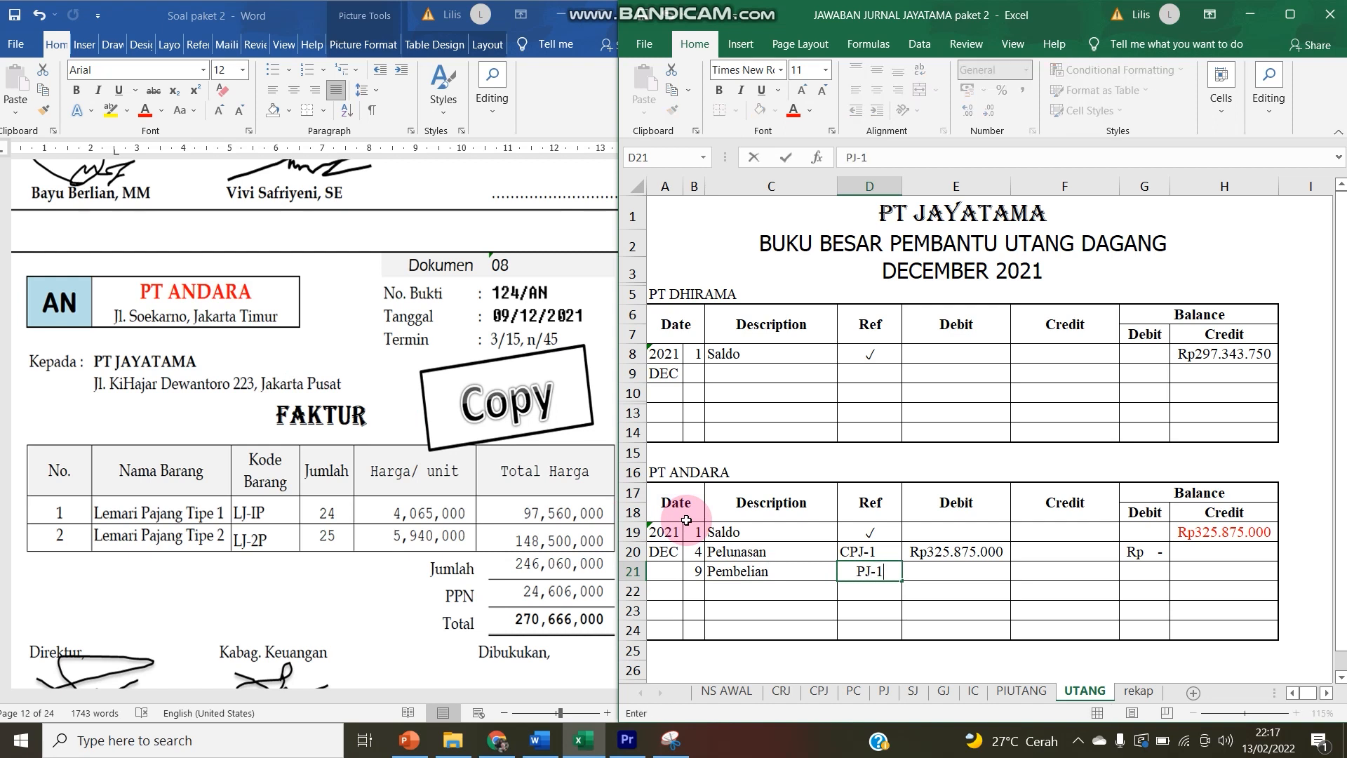
# - Link the Pembelian entry's credit in F21 to the accounts payable amount in H8 of the PJ sheet
pyautogui.press('Tab')
pyautogui.press('Tab')
pyautogui.write('=')
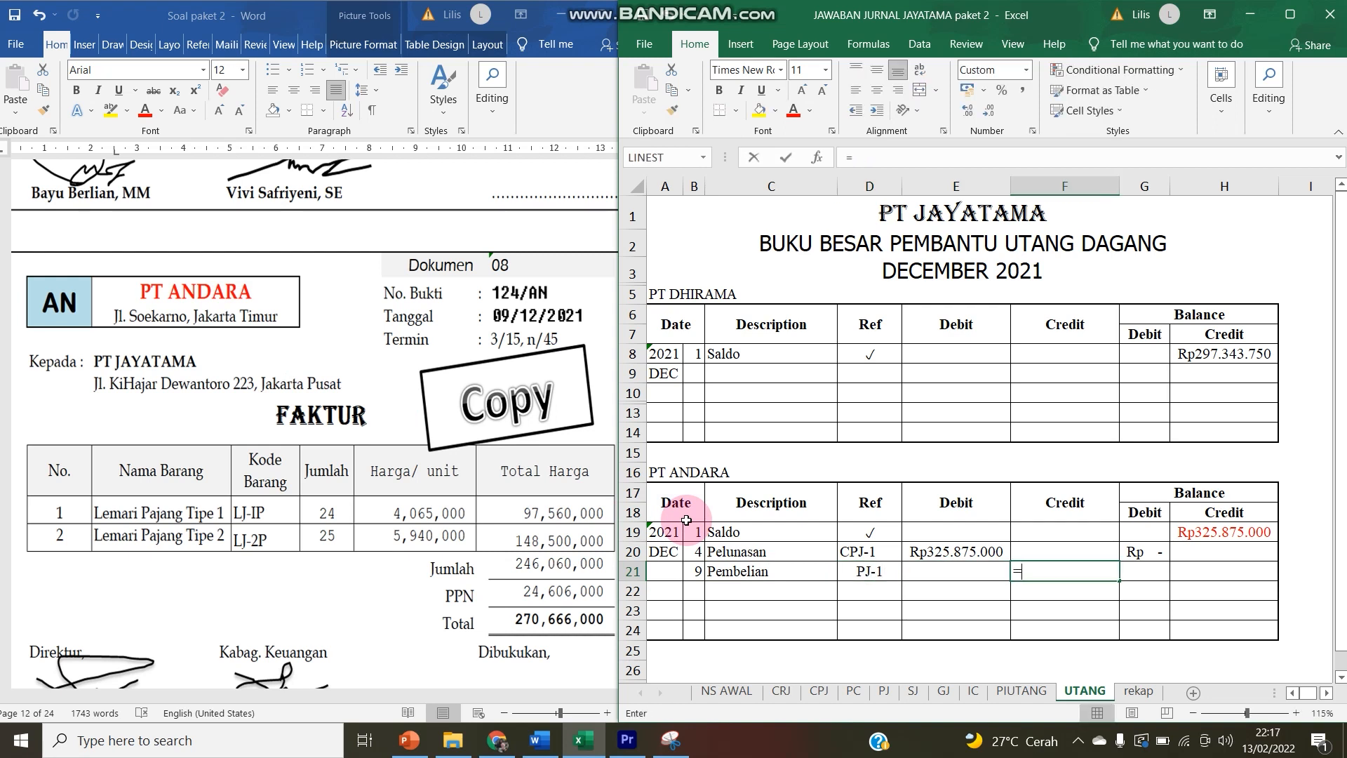
pyautogui.click(884, 691)
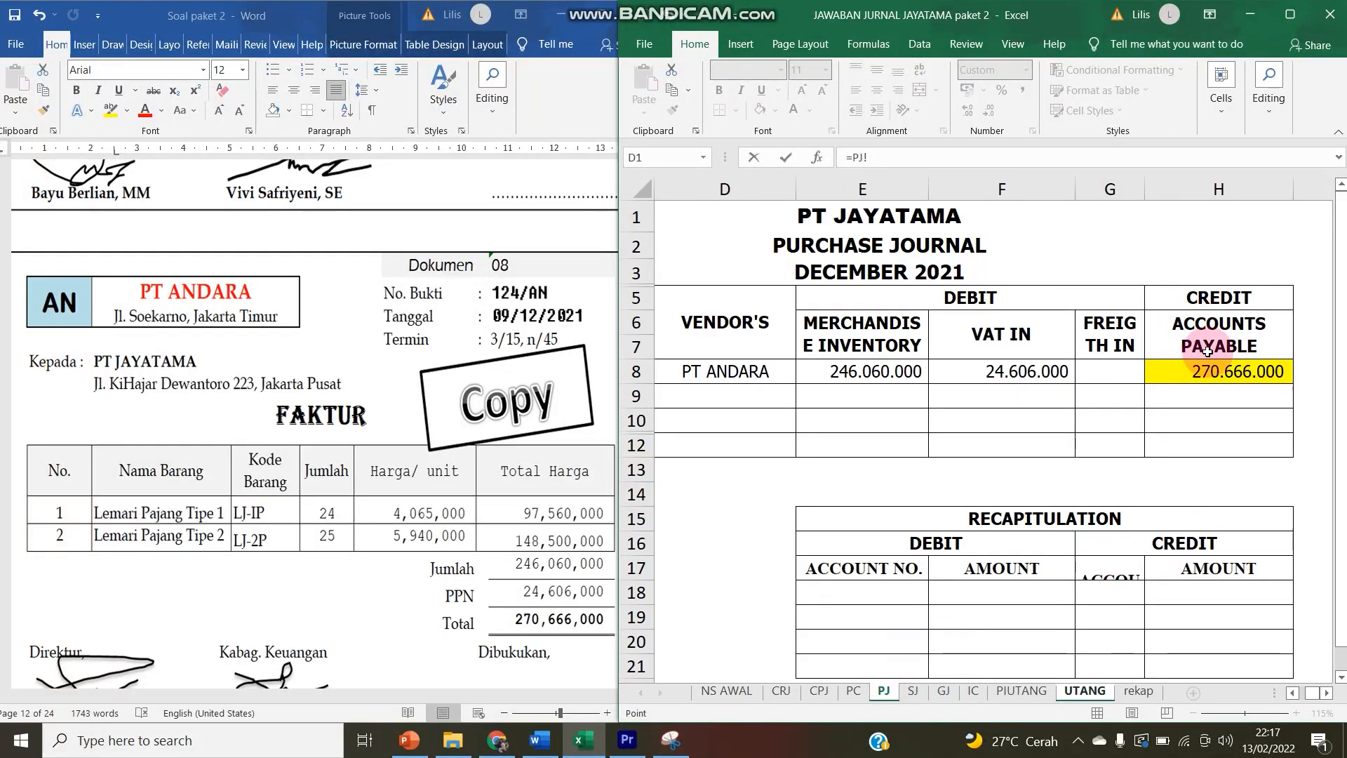
pyautogui.press('Return')
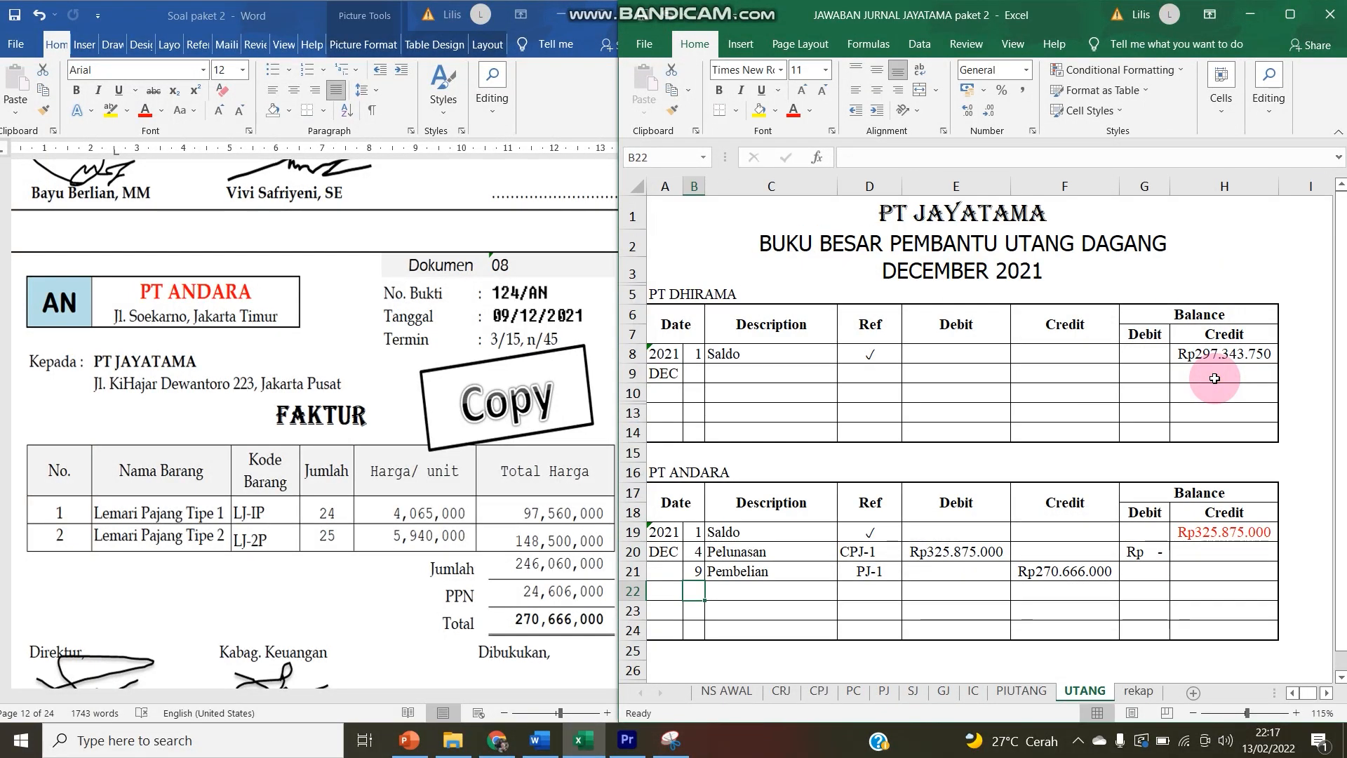
# - Set PT Andara's credit balance in H21 equal to the credit in F21
pyautogui.press('Up')
pyautogui.press('Right')
pyautogui.press('Right')
pyautogui.press('Right')
pyautogui.press('Right')
pyautogui.press('Right')
pyautogui.press('Right')
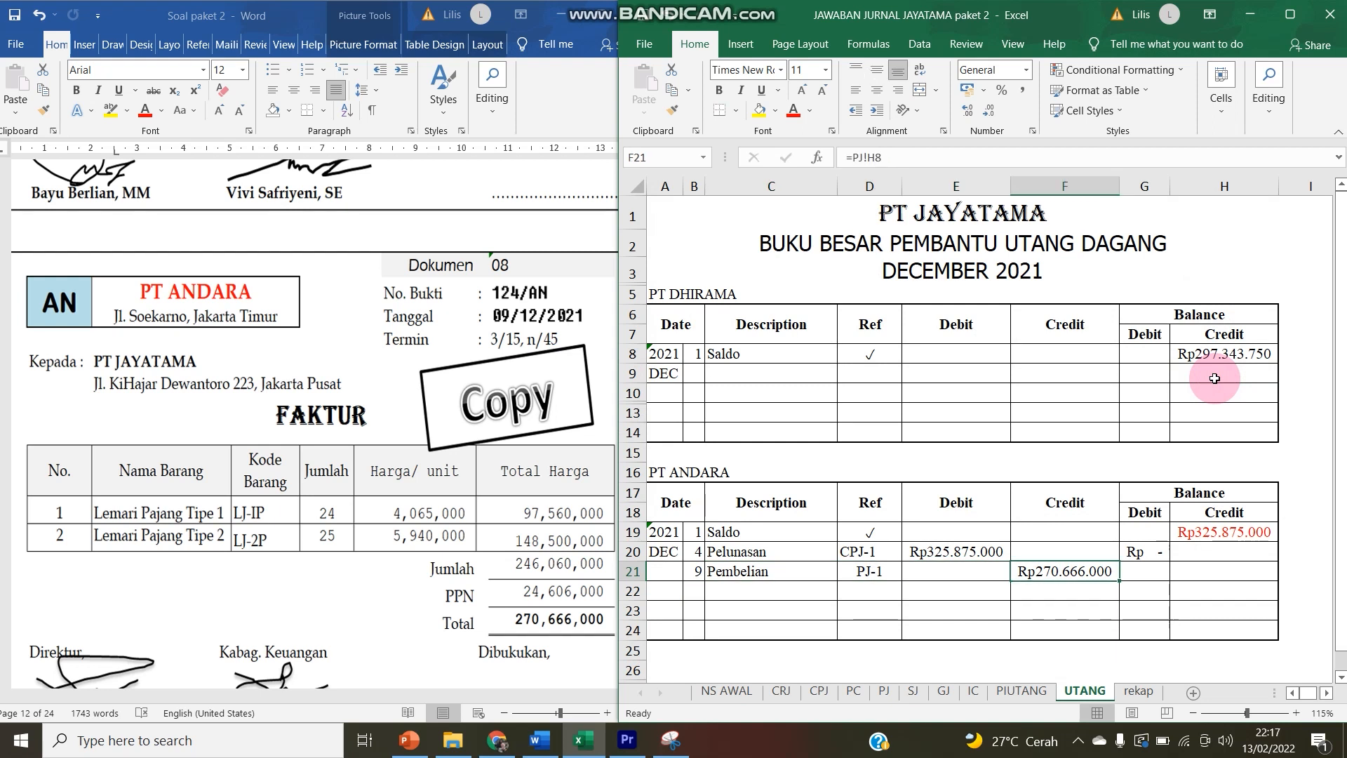
pyautogui.write('=')
pyautogui.press('Left')
pyautogui.press('Left')
pyautogui.press('Return')
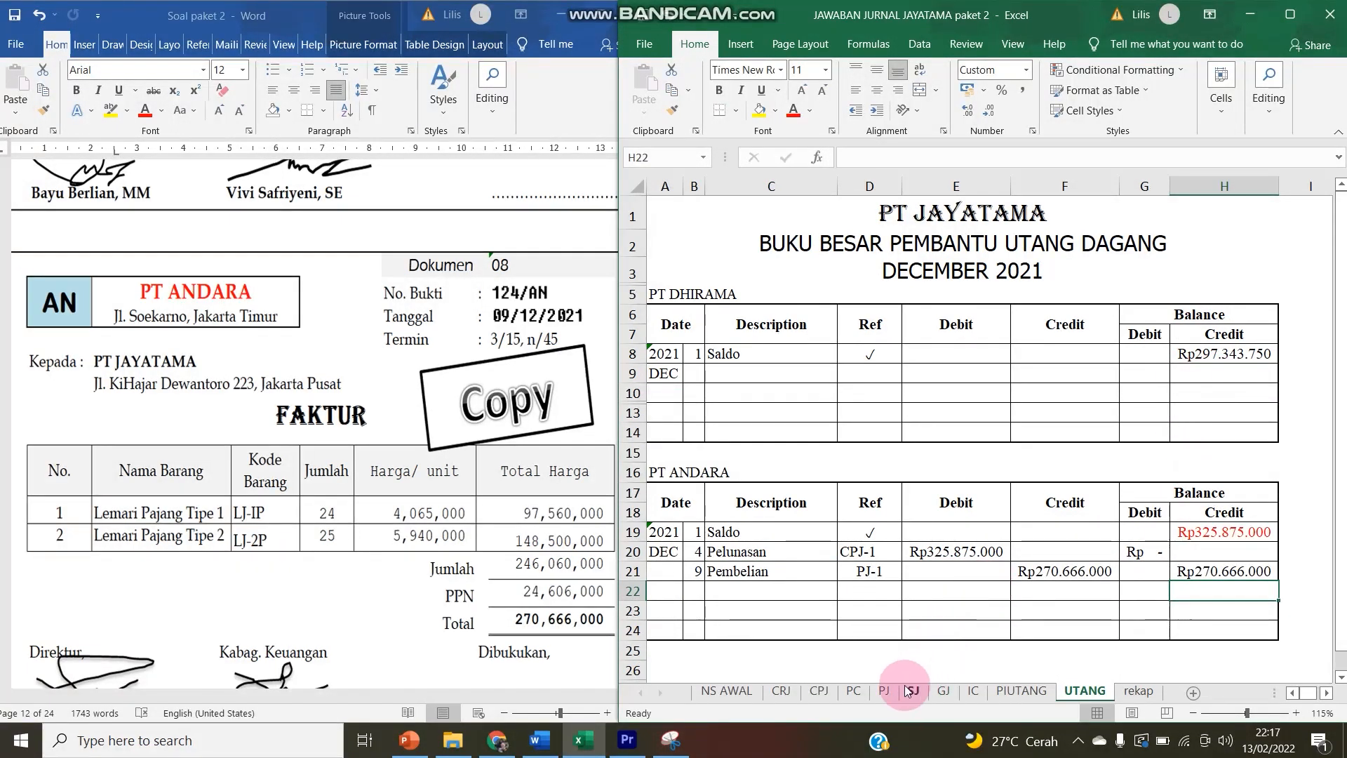
# - Highlight the MERCHANDISE INVENTORY heading in the PJ sheet's debit section yellow
pyautogui.click(884, 690)
pyautogui.click(828, 340)
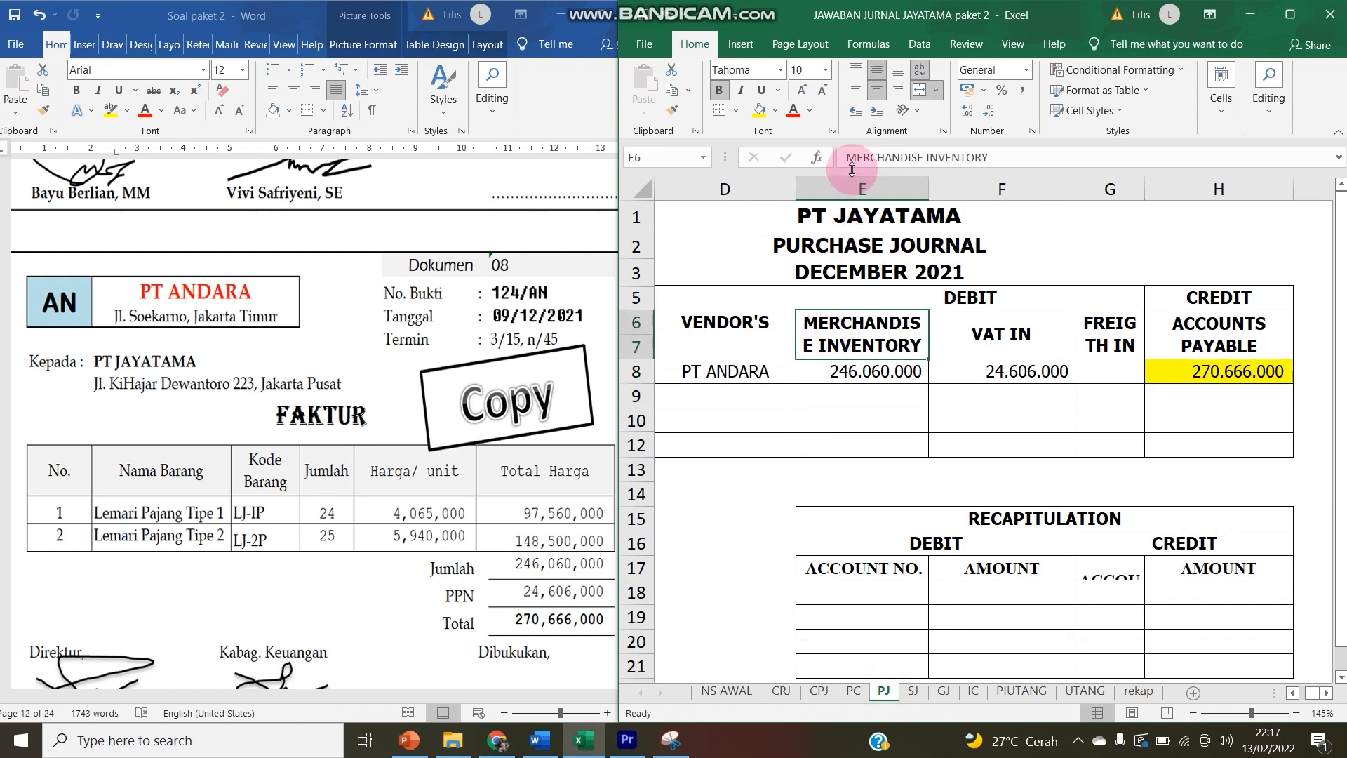
pyautogui.click(757, 110)
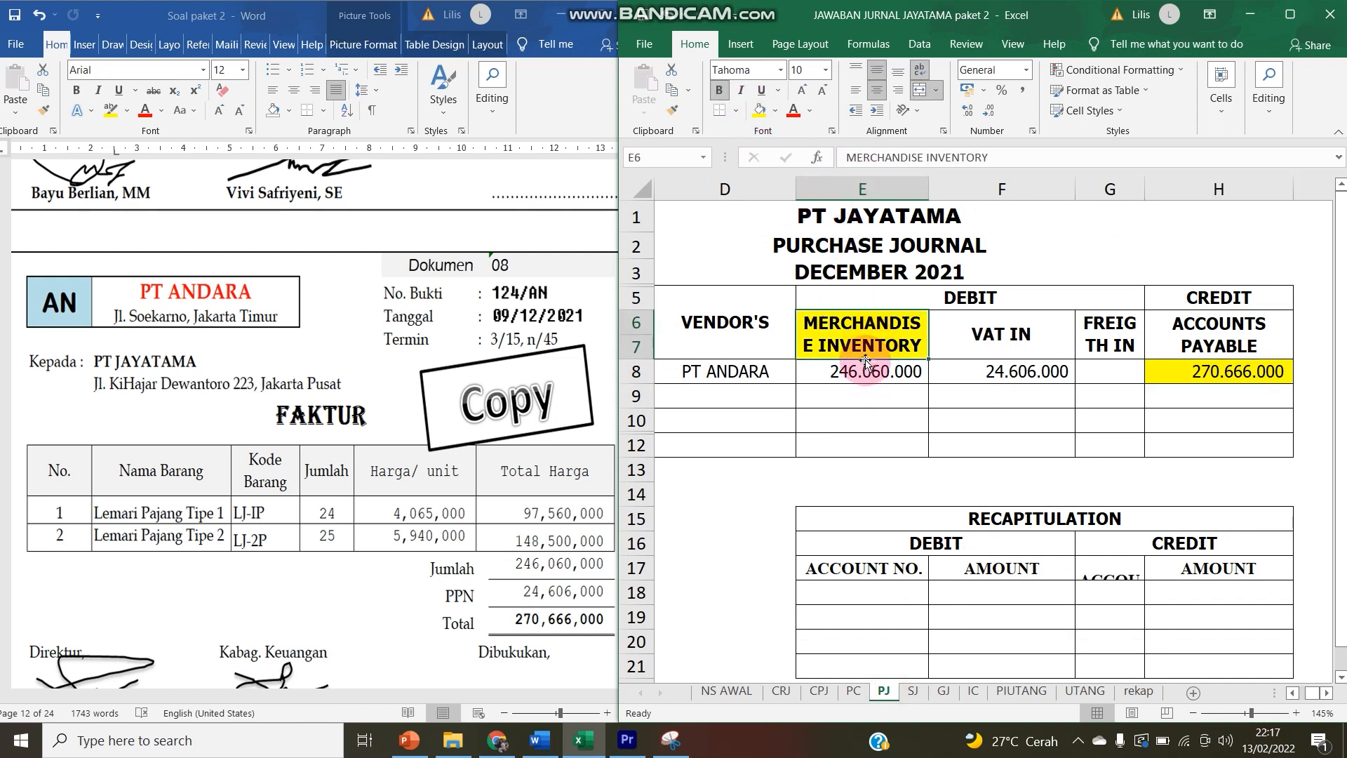
# - Enter day 9 and description PT Andara in row 10 of the LJ-1P stock card on the IC sheet
pyautogui.click(971, 689)
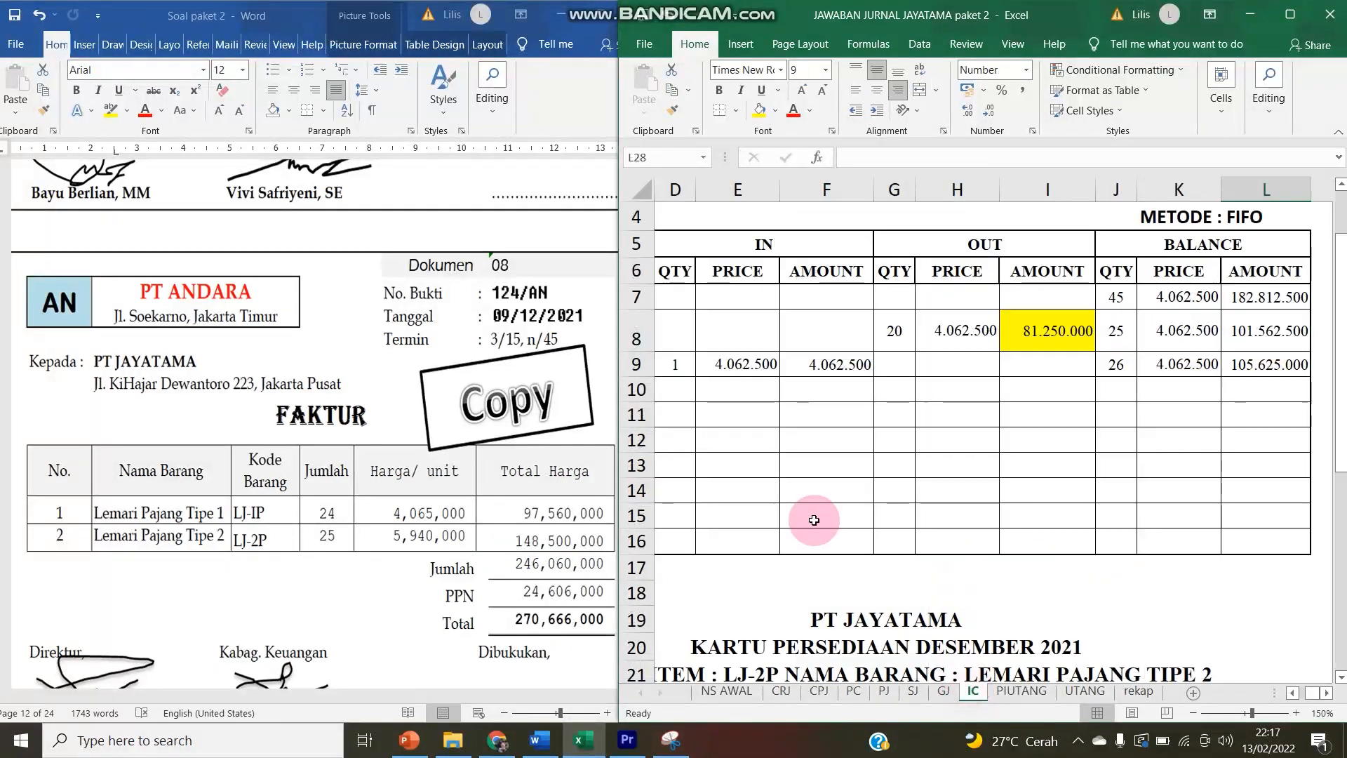
pyautogui.moveTo(708, 405); pyautogui.dragTo(575, 384)
pyautogui.scroll(1, 807, 334)
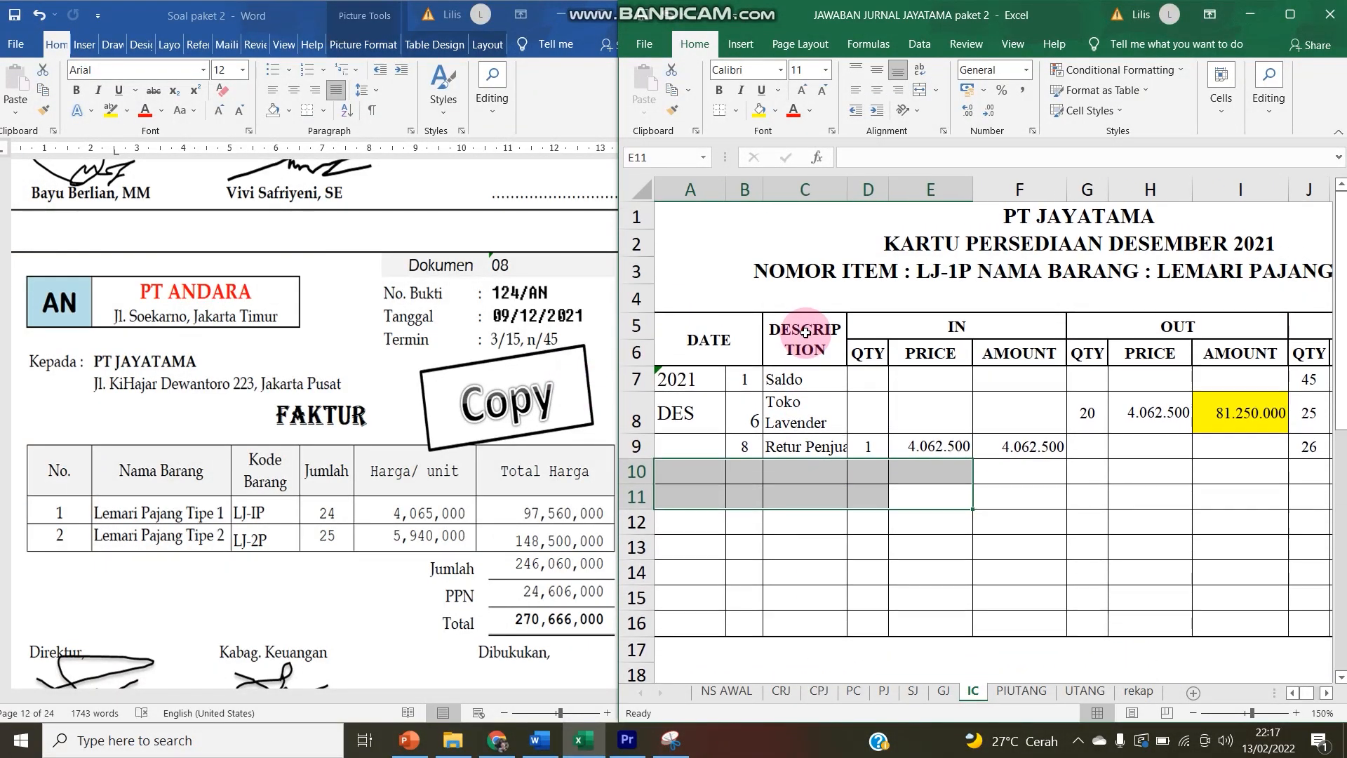
pyautogui.click(741, 465)
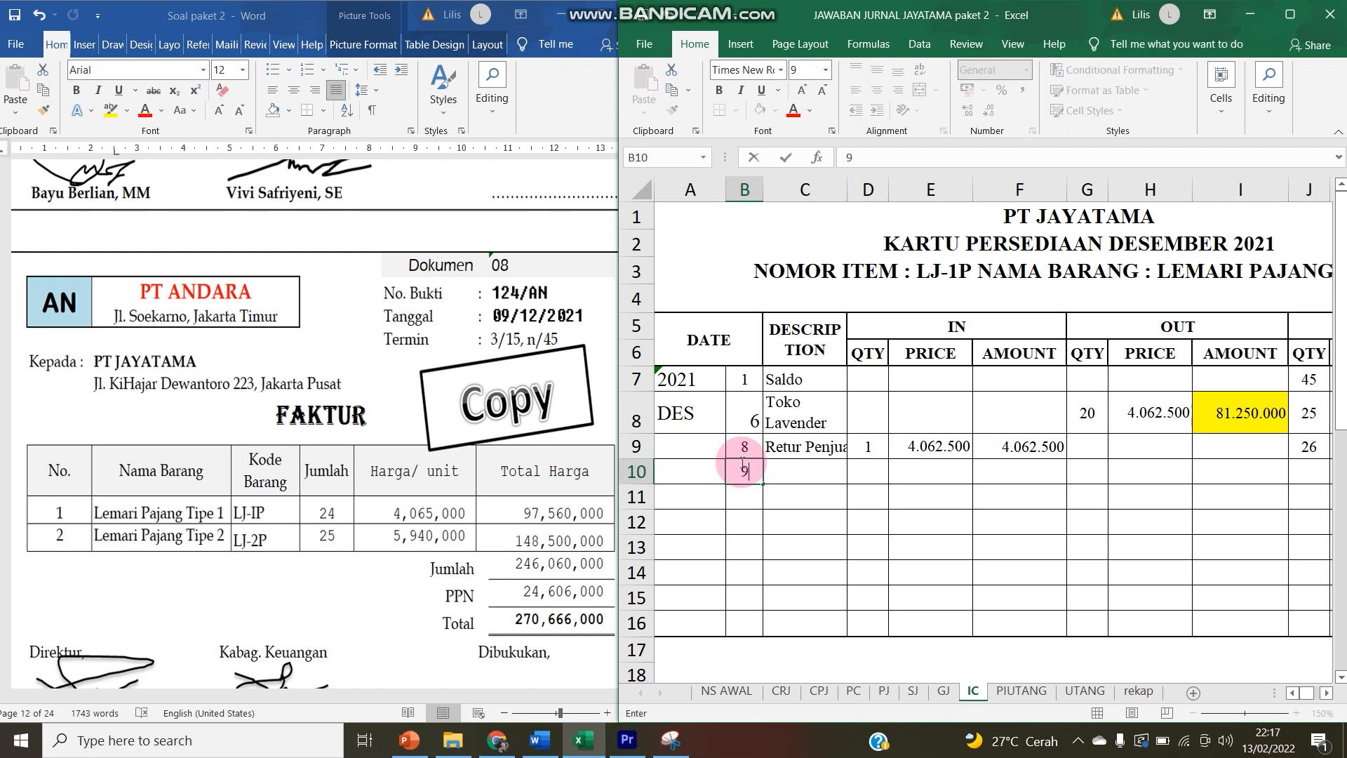
pyautogui.write('9')
pyautogui.press('Tab')
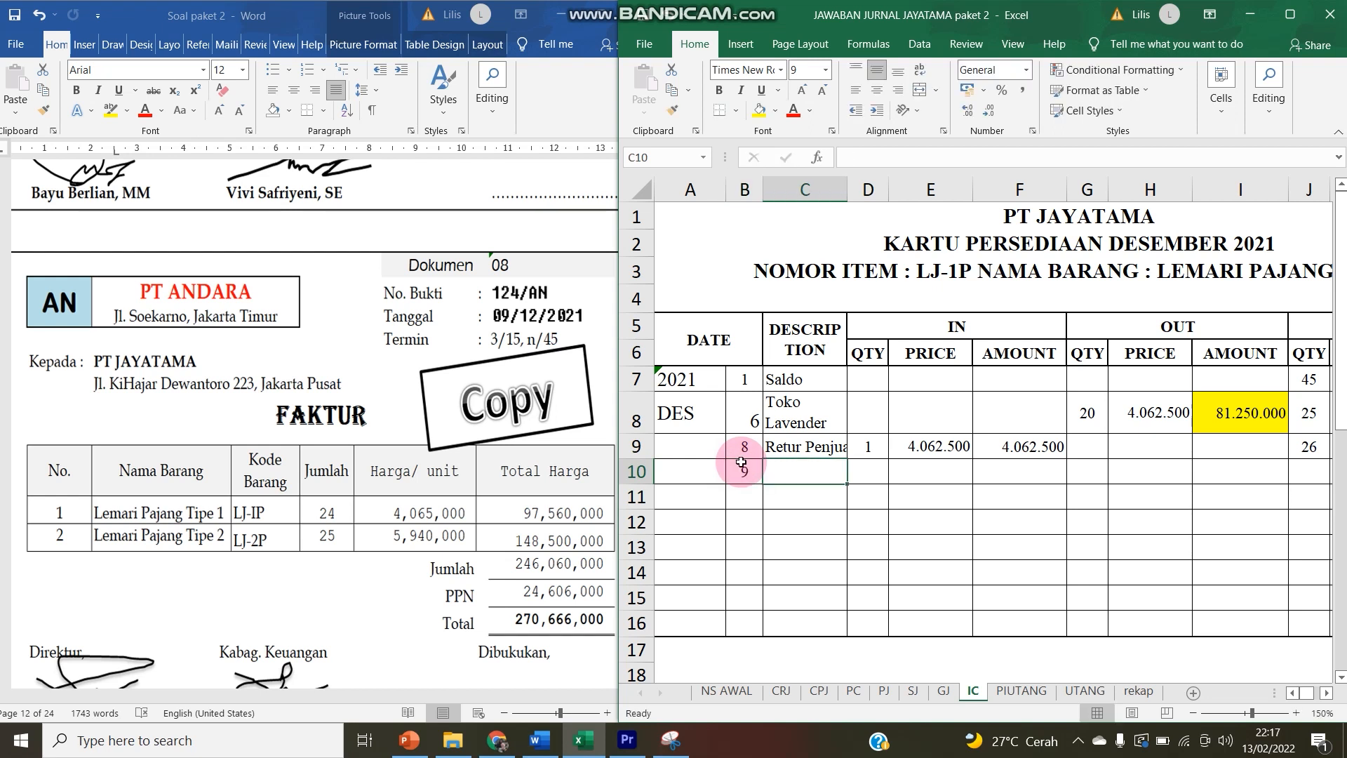
pyautogui.write('PT AN')
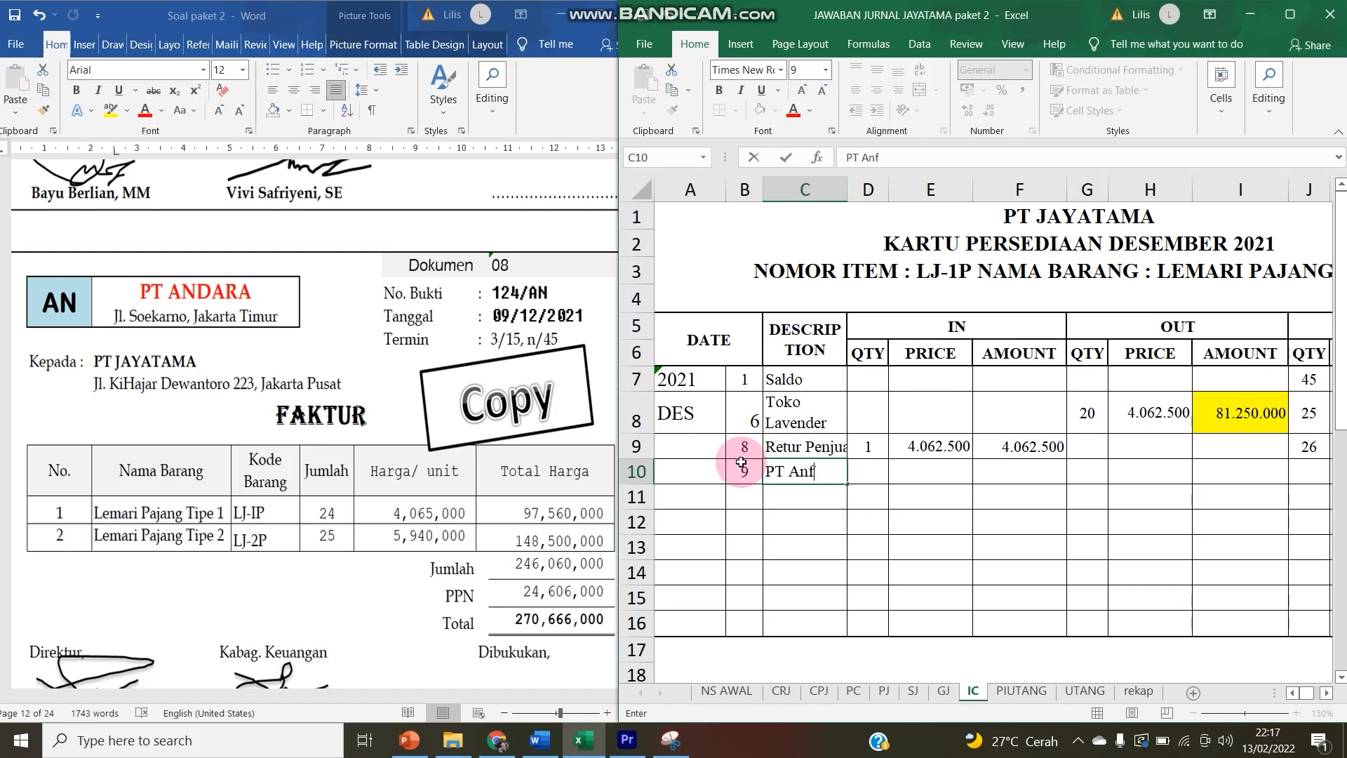
pyautogui.write('dara')
pyautogui.press('Tab')
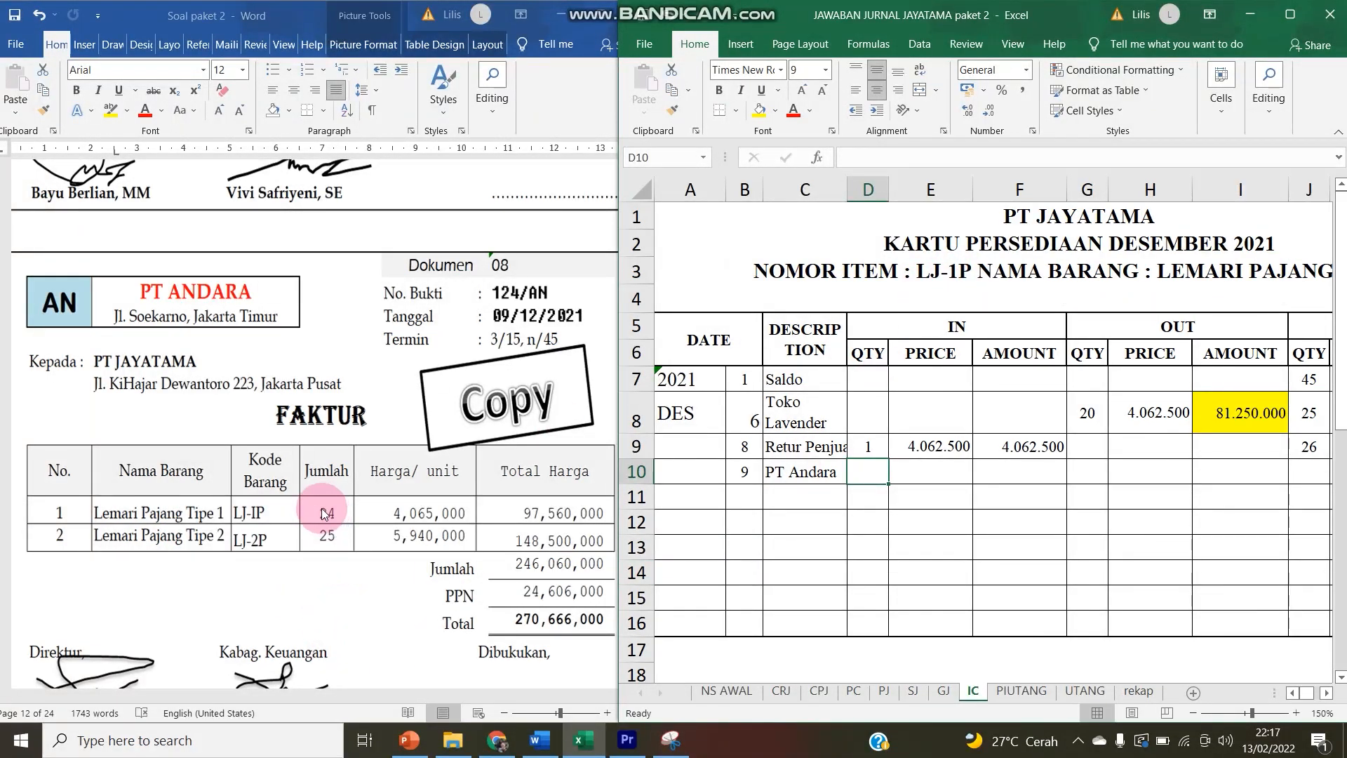
# - Record the incoming quantity 24 at price 4065000 in row 10 and calculate its amount as D10*E10
pyautogui.write('24')
pyautogui.press('Tab')
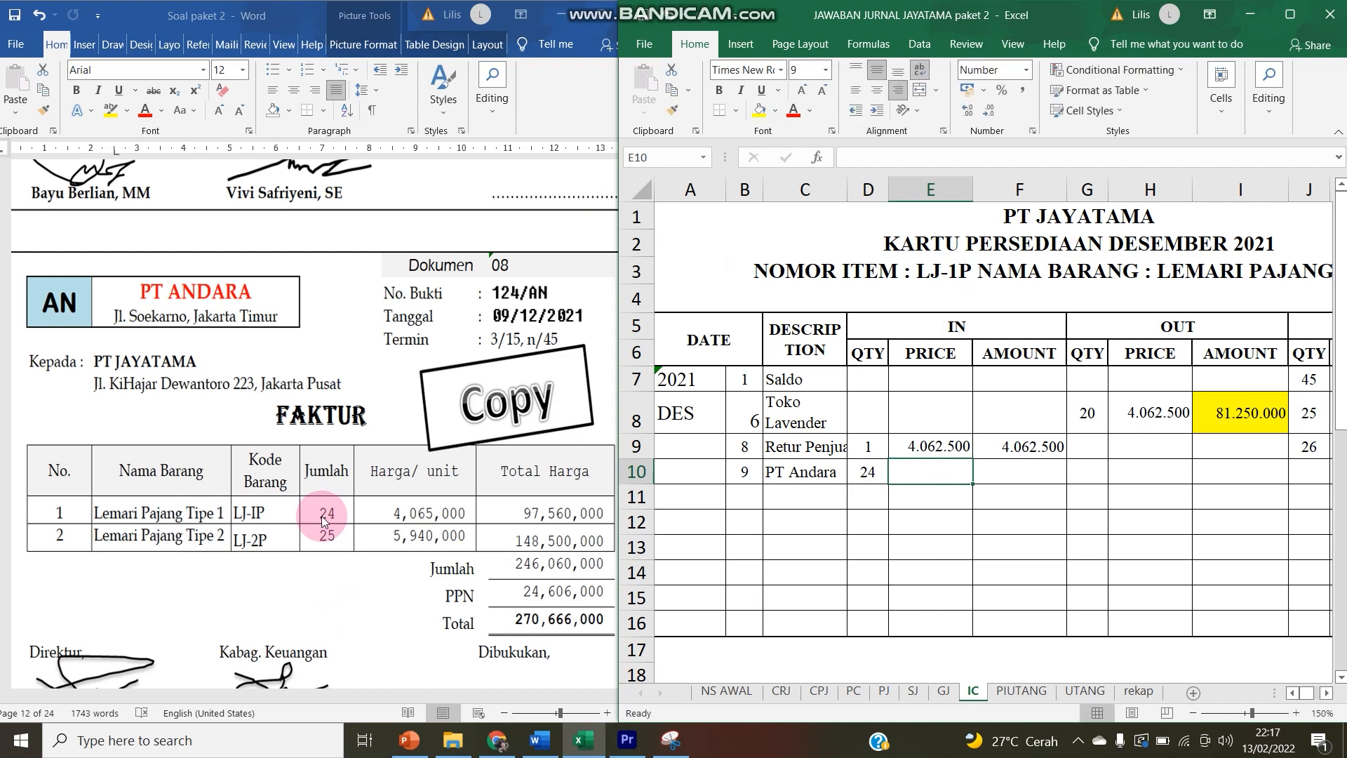
pyautogui.write('4065000')
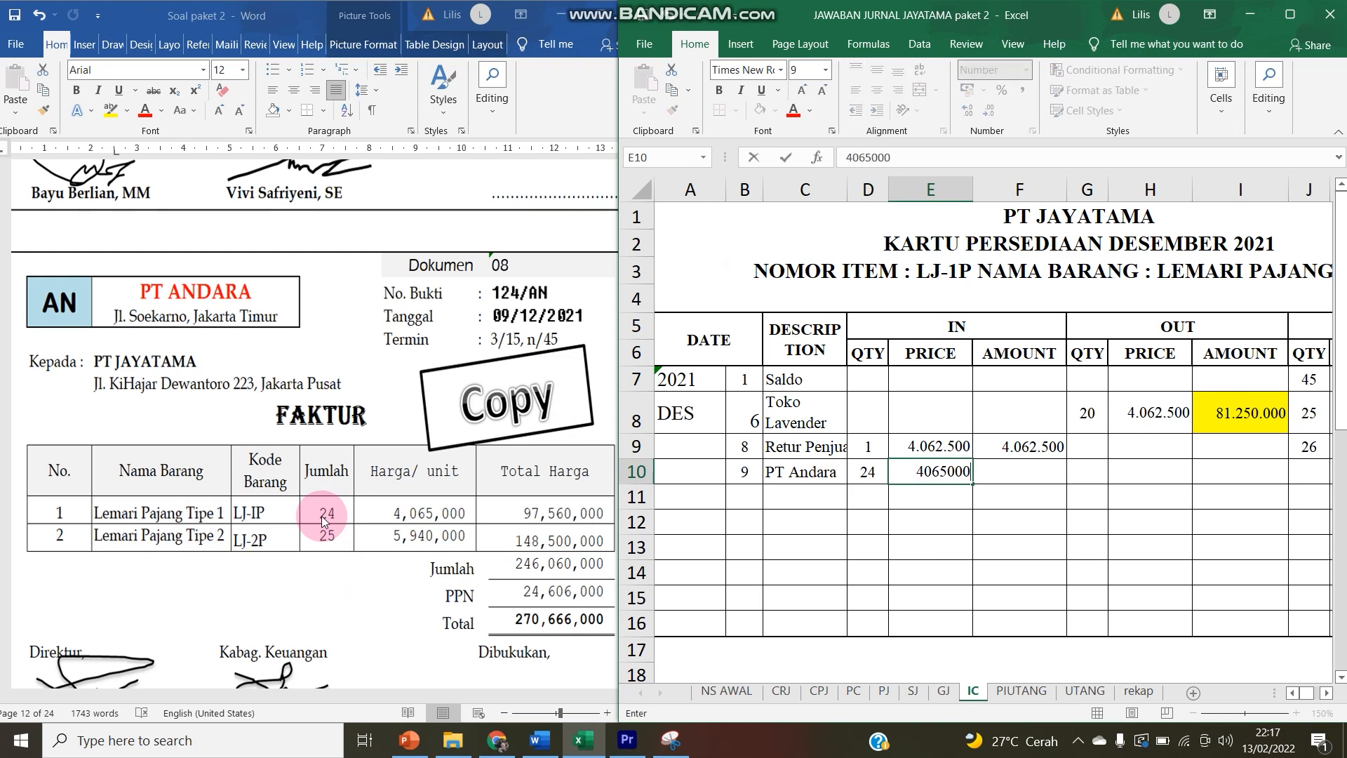
pyautogui.press('Tab')
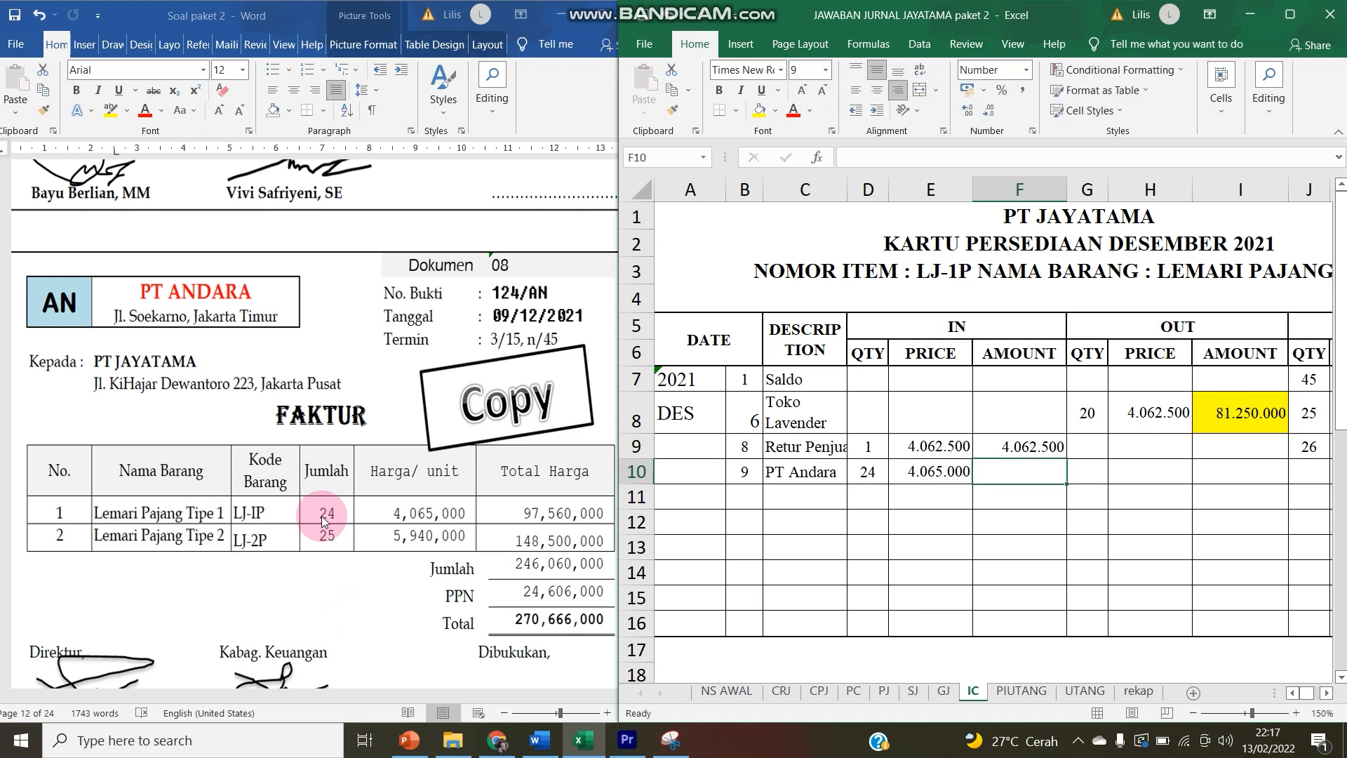
pyautogui.write('=')
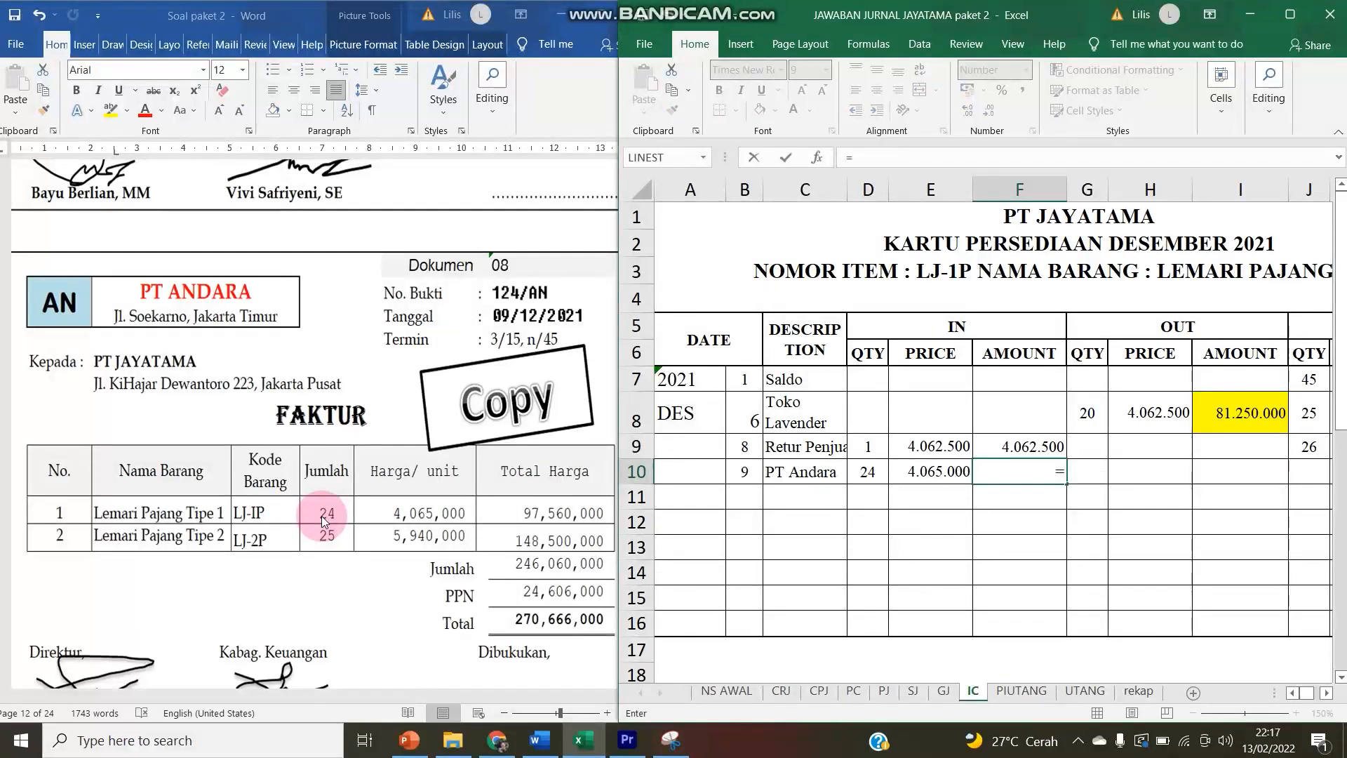
pyautogui.press('Left')
pyautogui.press('Left')
pyautogui.write('*')
pyautogui.press('Left')
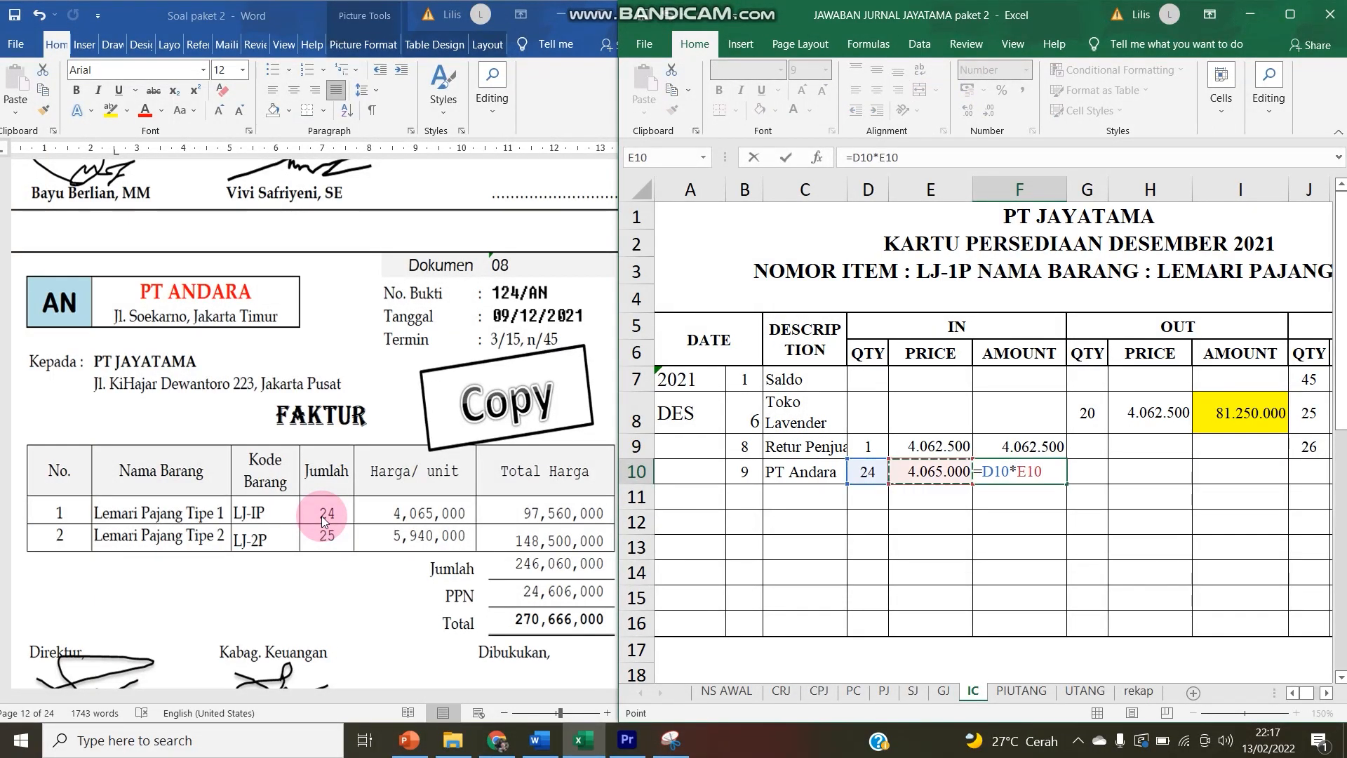
pyautogui.press('Return')
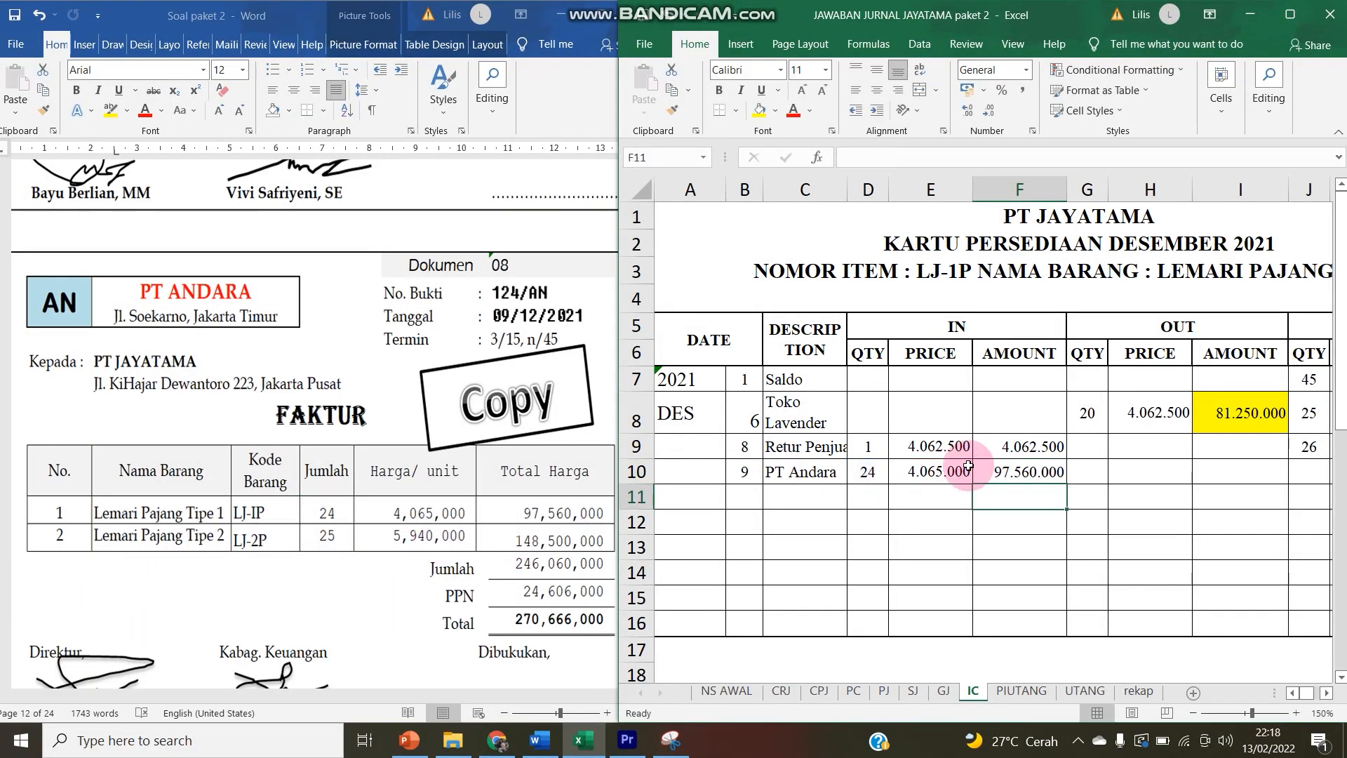
# - Widen the Excel window to show the balance columns and carry the previous balance quantity from J9 into J10
pyautogui.click(1026, 472)
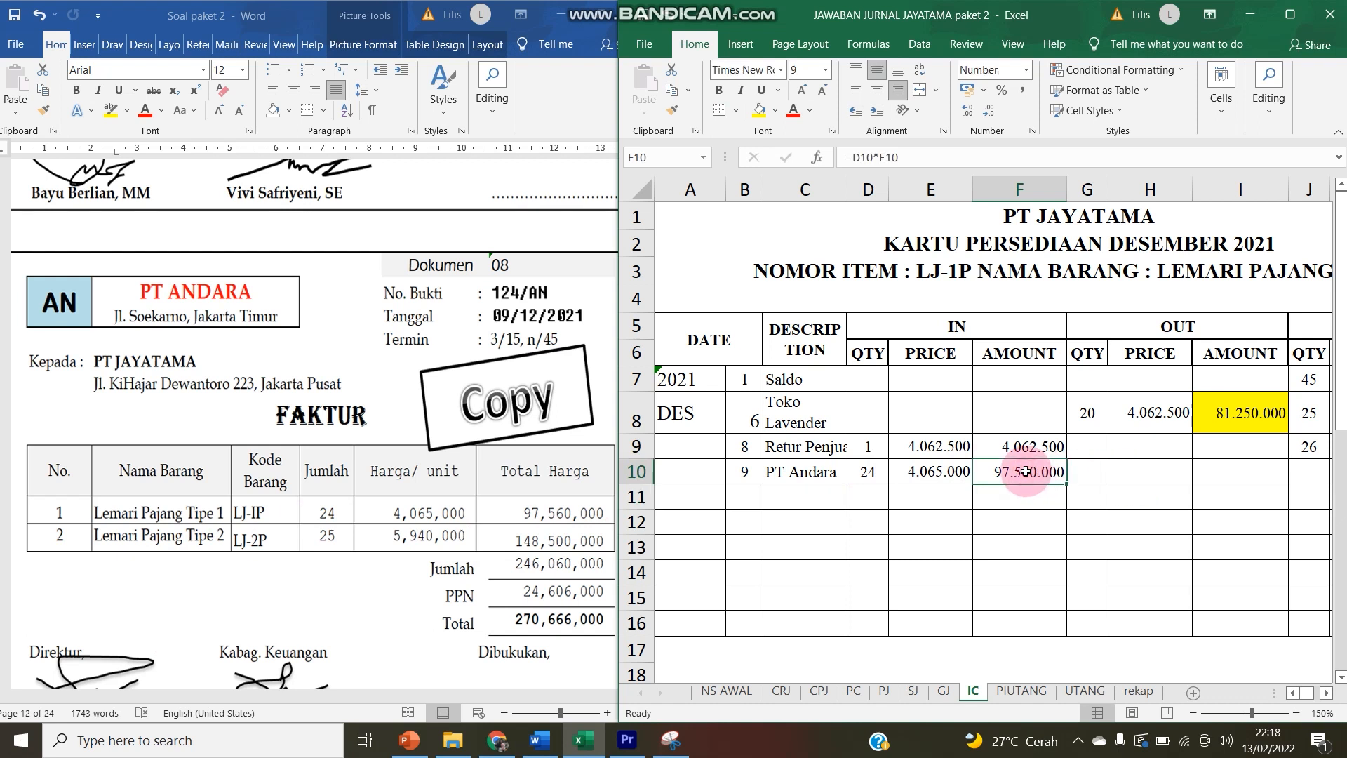
pyautogui.press('Right')
pyautogui.press('Right')
pyautogui.press('Right')
pyautogui.press('Right')
pyautogui.press('Right')
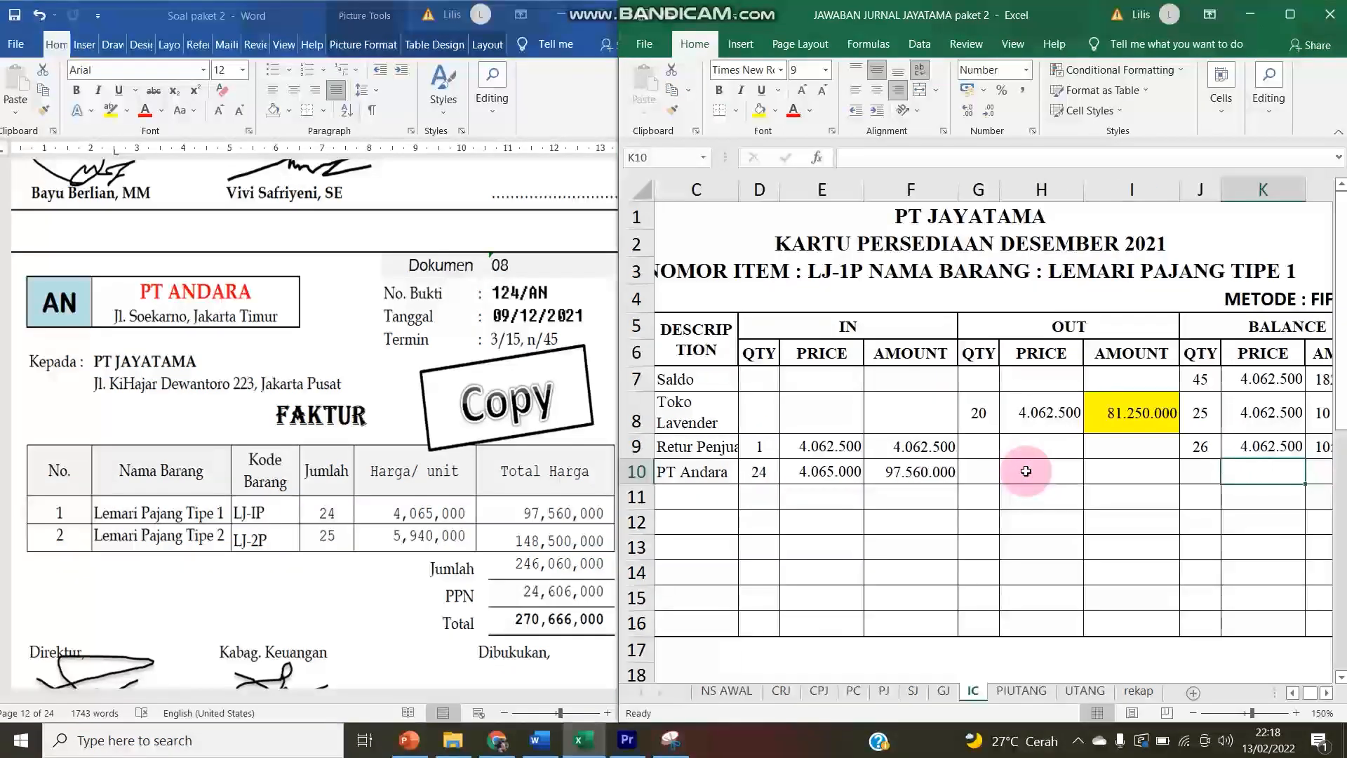
pyautogui.moveTo(617, 304); pyautogui.dragTo(491, 312)
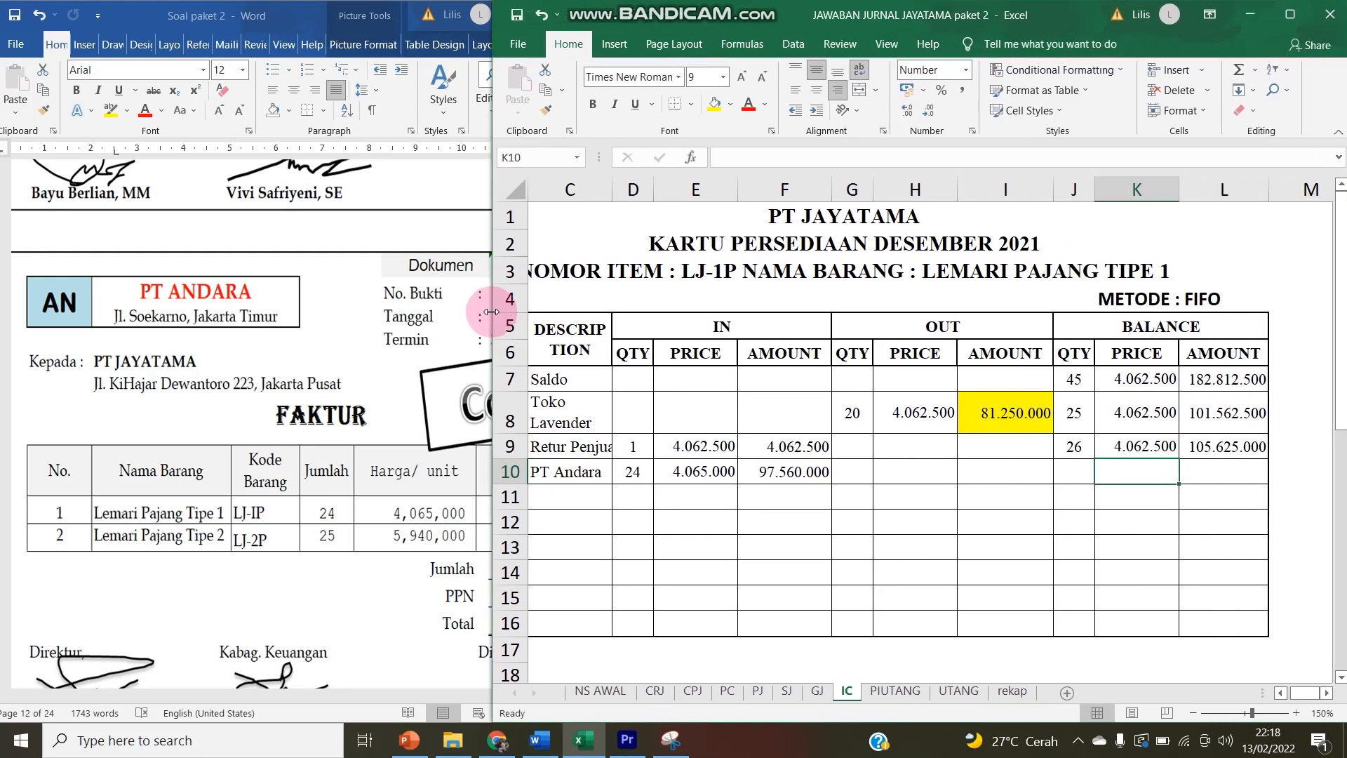
pyautogui.click(1104, 477)
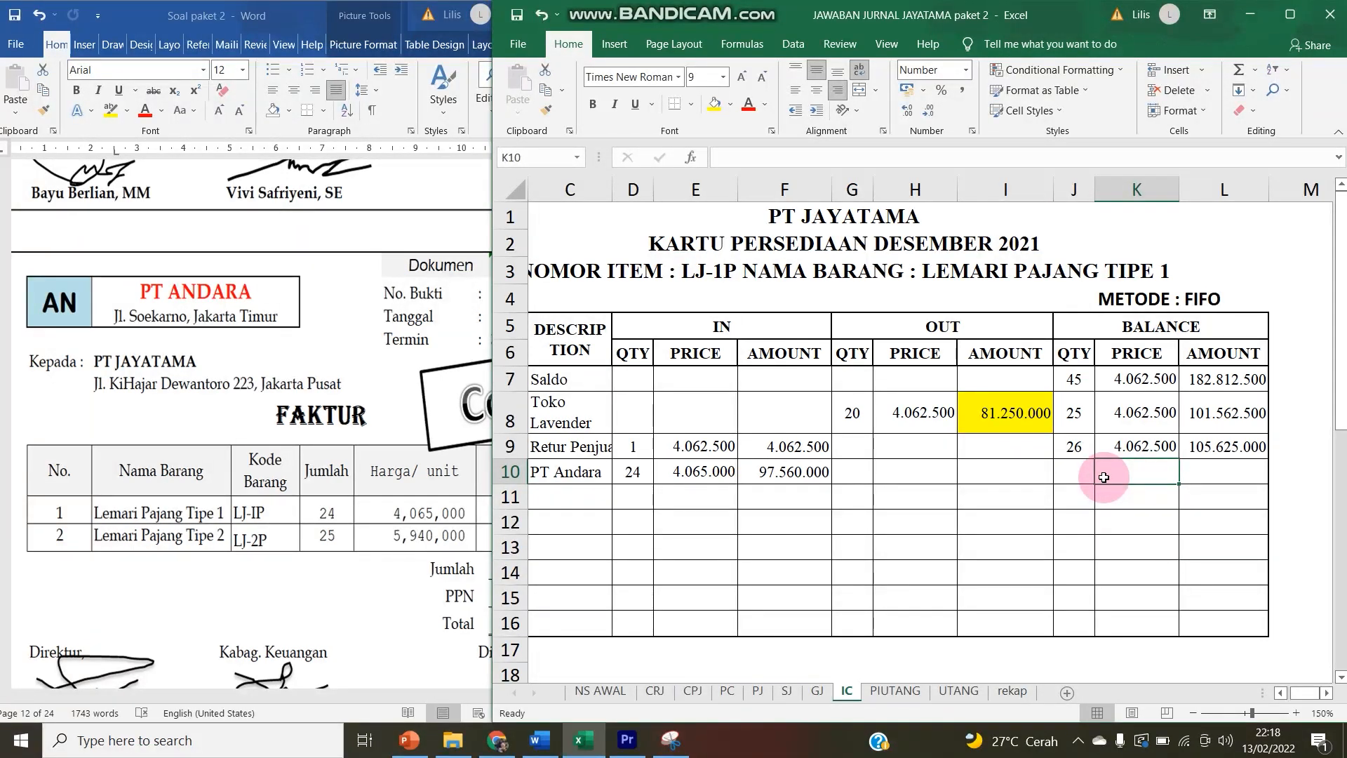
pyautogui.press('Left')
pyautogui.write('=J9')
pyautogui.press('Return')
pyautogui.press('Right')
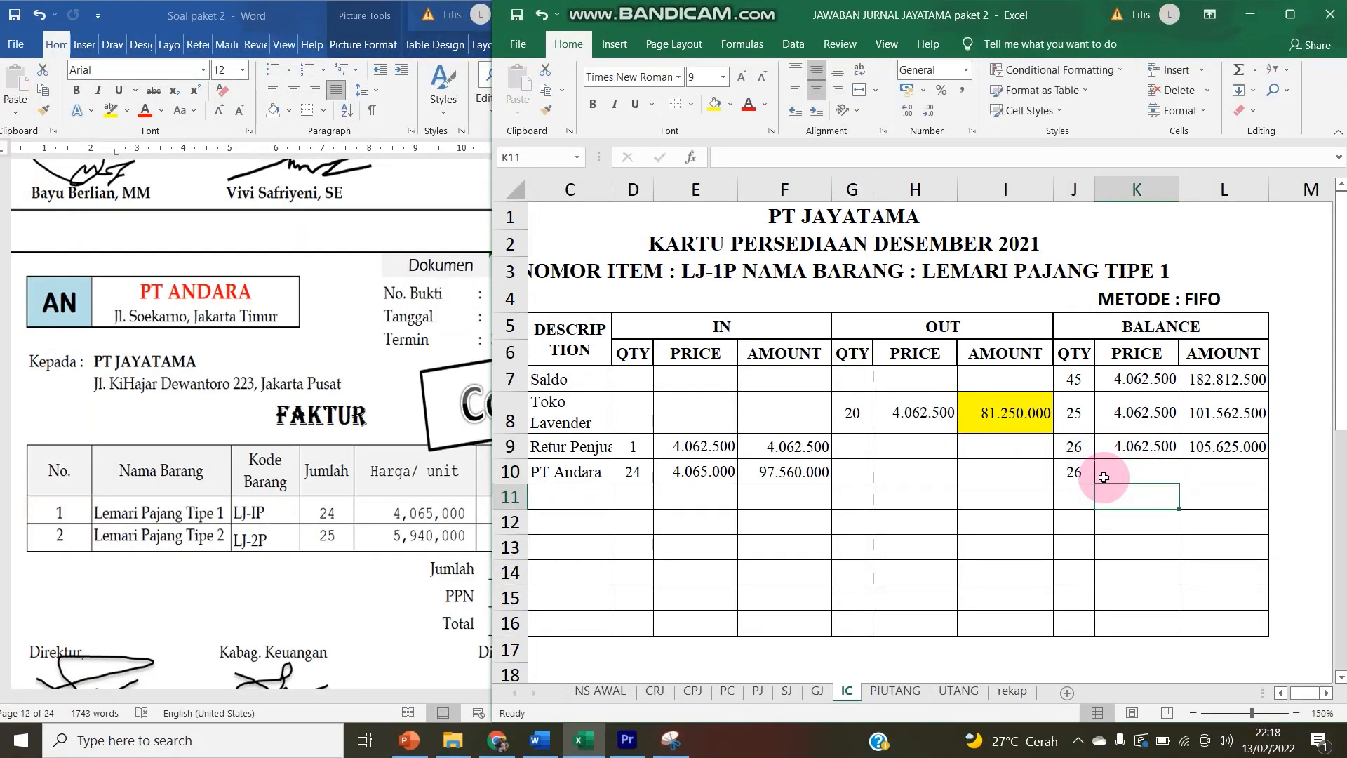
# - Link the balance price in K10 and balance amount in L10 to the values in row 9
pyautogui.press('Up')
pyautogui.write('=')
pyautogui.press('Up')
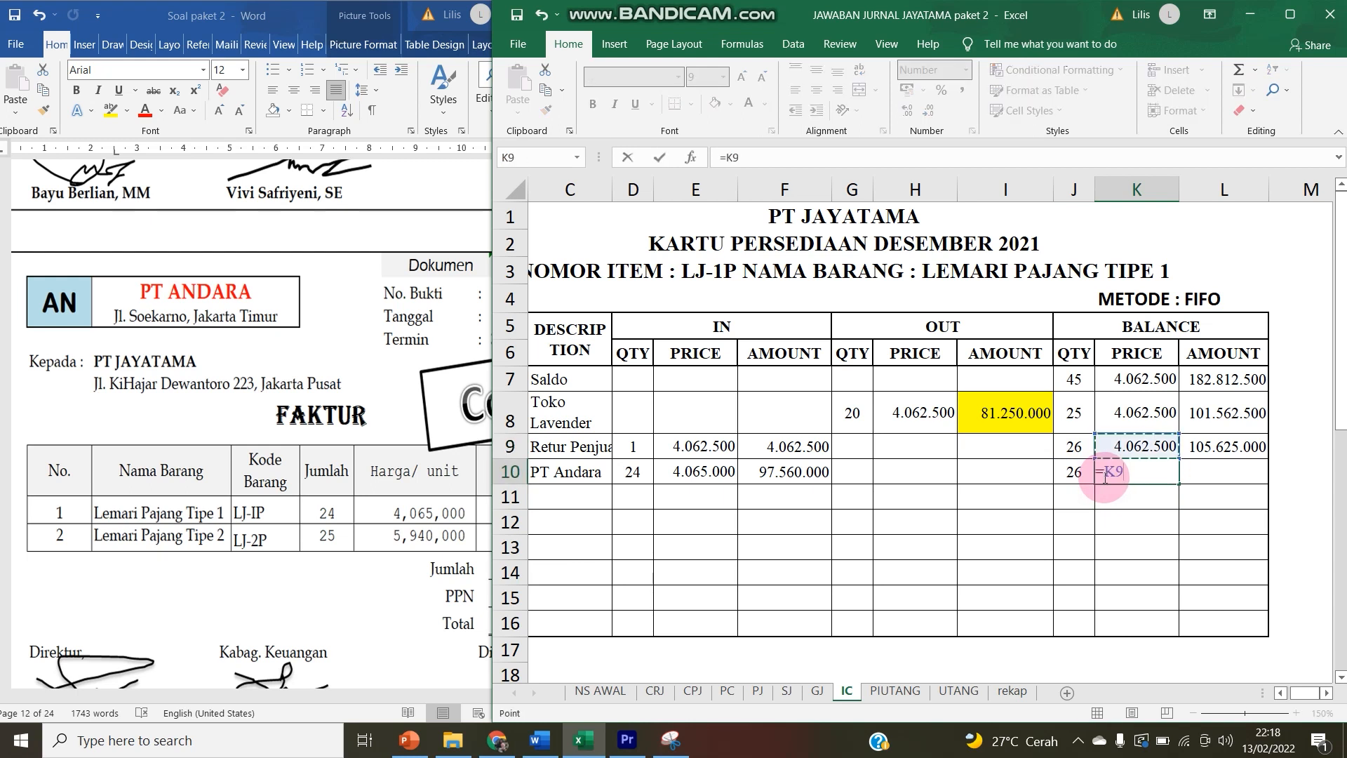
pyautogui.press('Return')
pyautogui.press('Up')
pyautogui.press('Right')
pyautogui.write('=')
pyautogui.press('Up')
pyautogui.press('Return')
pyautogui.press('Left')
pyautogui.press('Left')
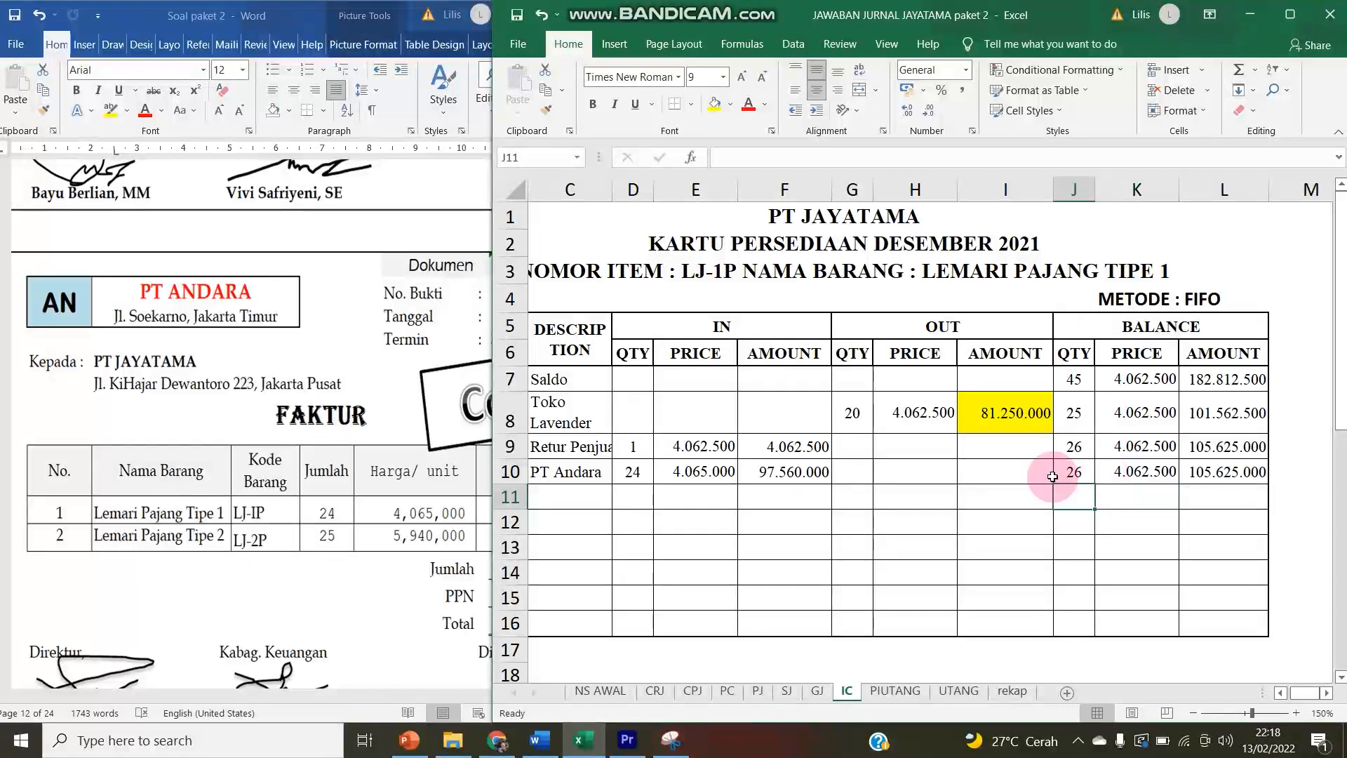
# - Copy PT Andara's incoming quantity, price and amount from D10:F10 and paste them as values into the balance columns starting at J11
pyautogui.moveTo(632, 478); pyautogui.dragTo(830, 484)
pyautogui.hotkey('ctrl', 'c')
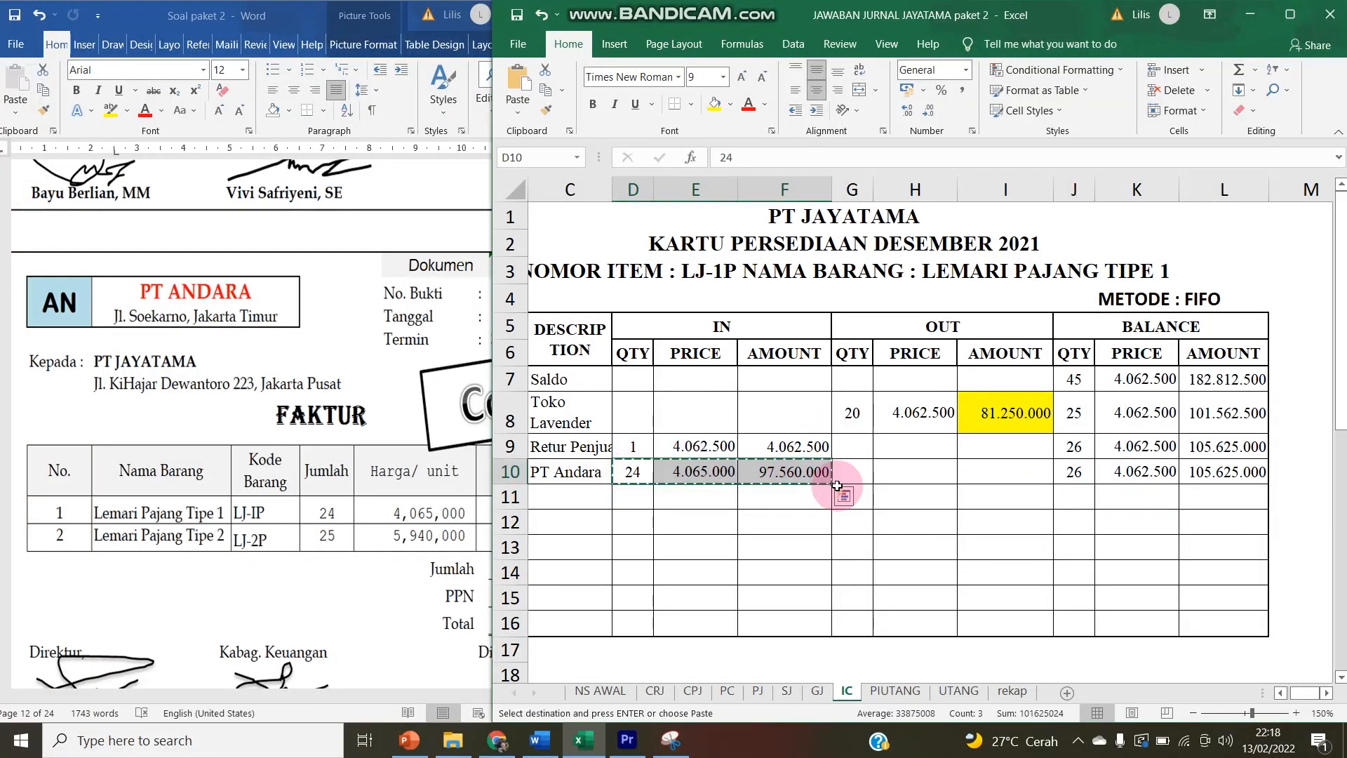
pyautogui.rightClick(1067, 504)
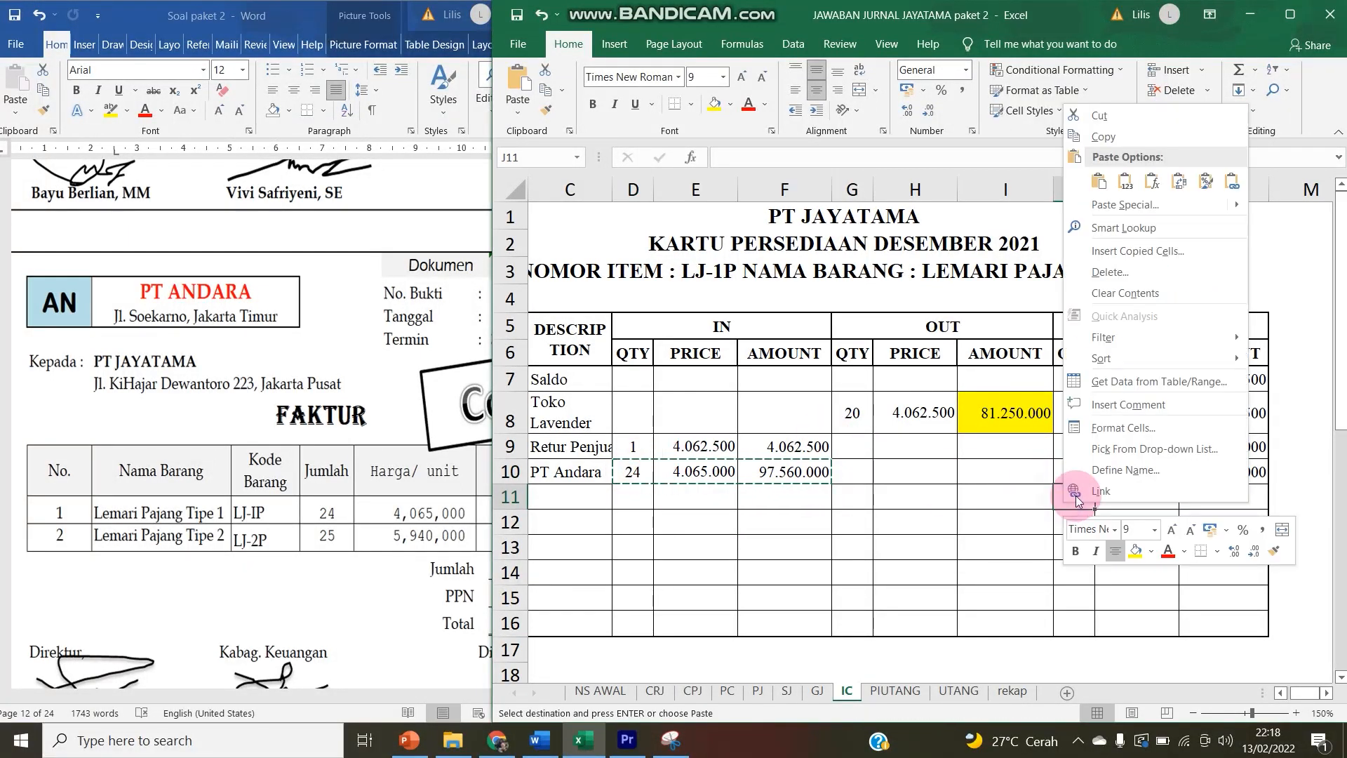
pyautogui.click(1099, 210)
pyautogui.click(966, 135)
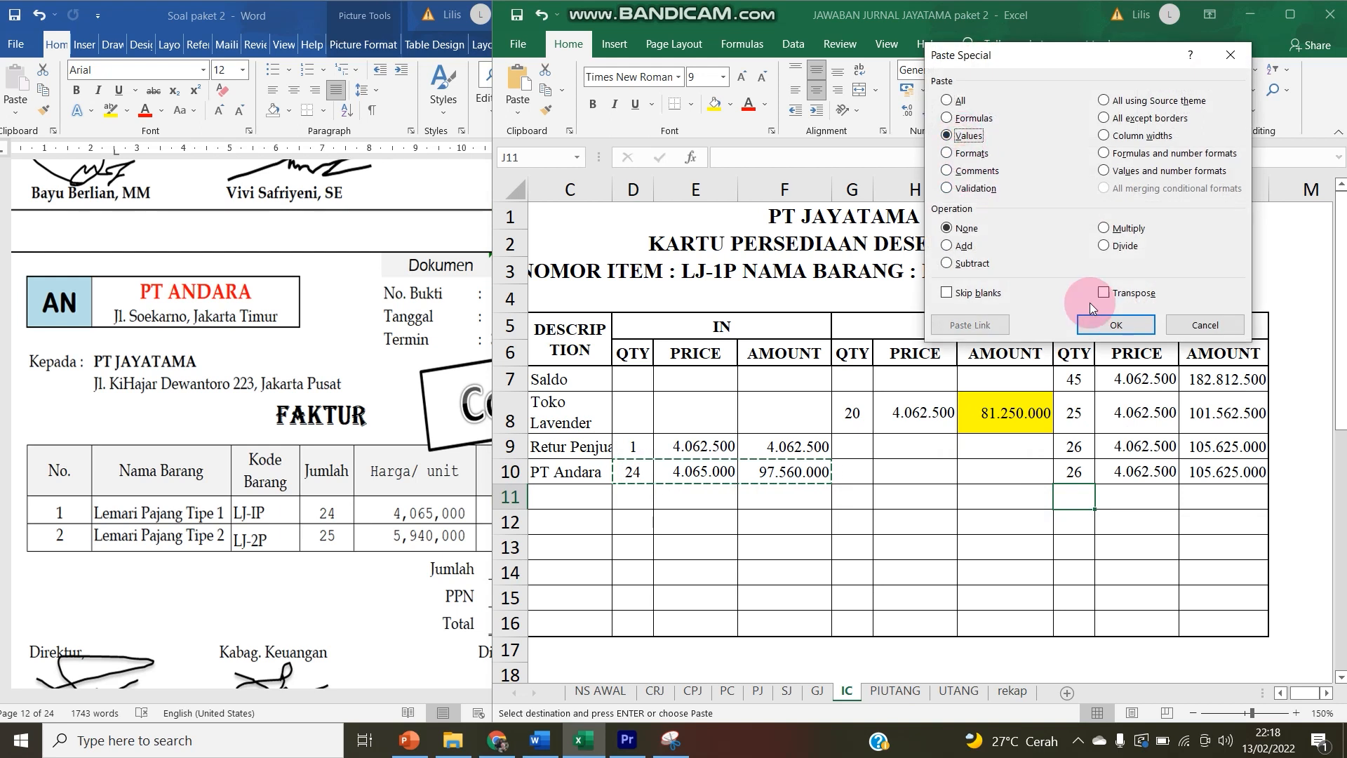
pyautogui.click(1098, 323)
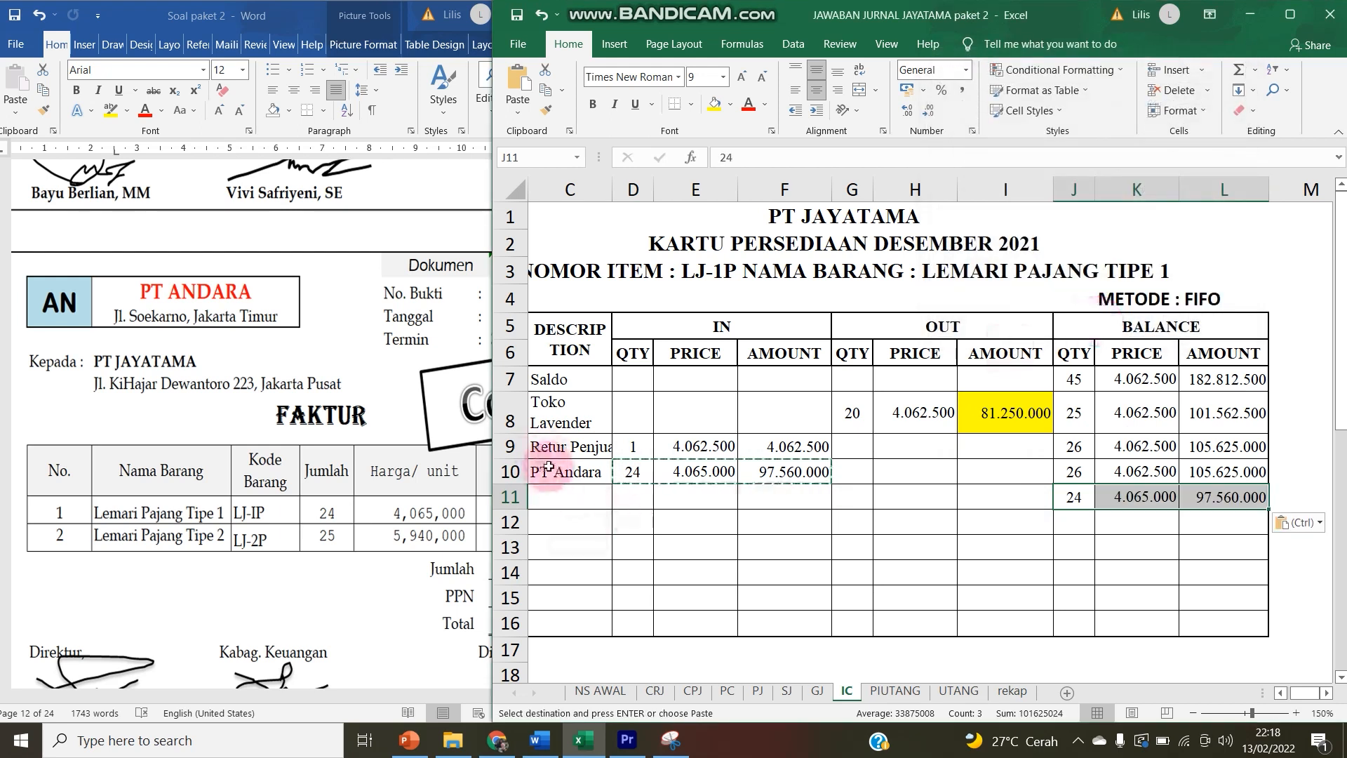
# - Highlight rows 10 and 11 of the LJ-1P stock card yellow
pyautogui.moveTo(510, 472); pyautogui.dragTo(510, 496)
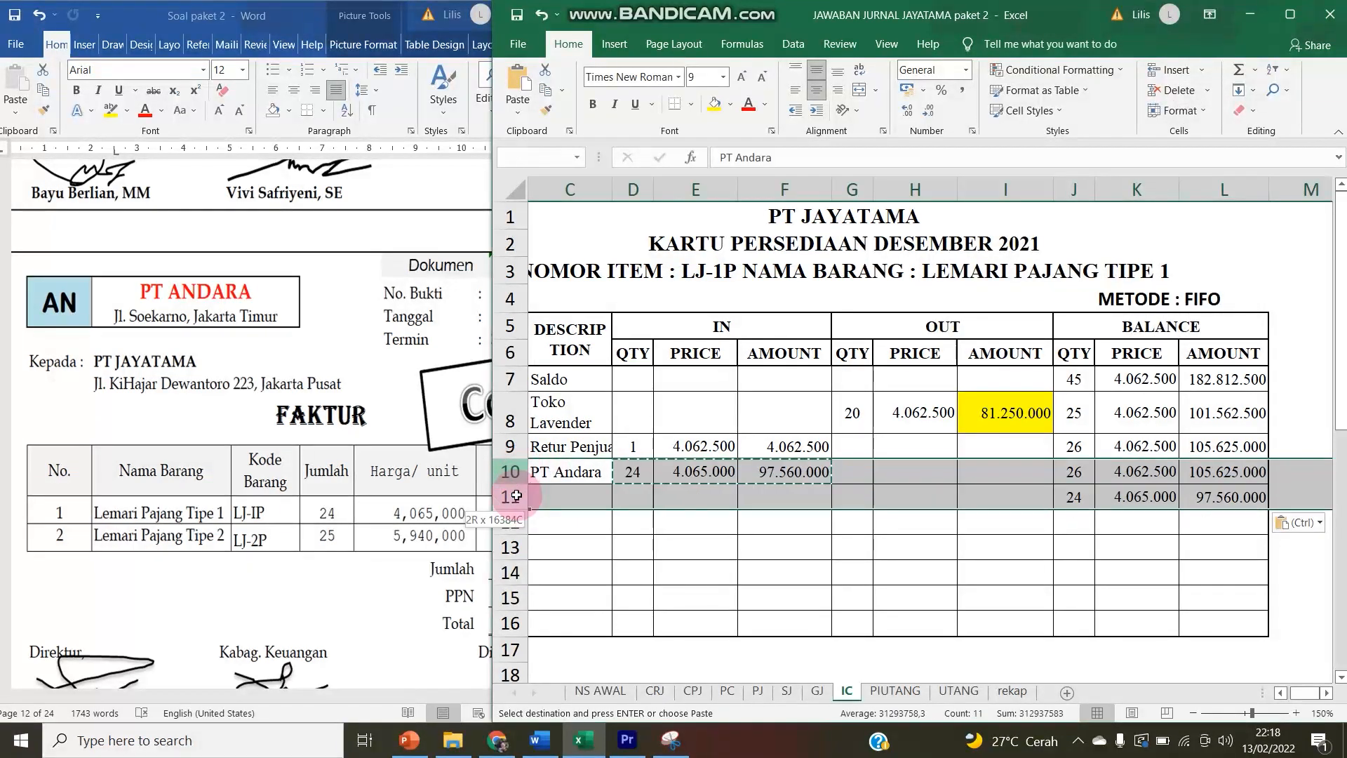
pyautogui.click(712, 102)
pyautogui.click(787, 549)
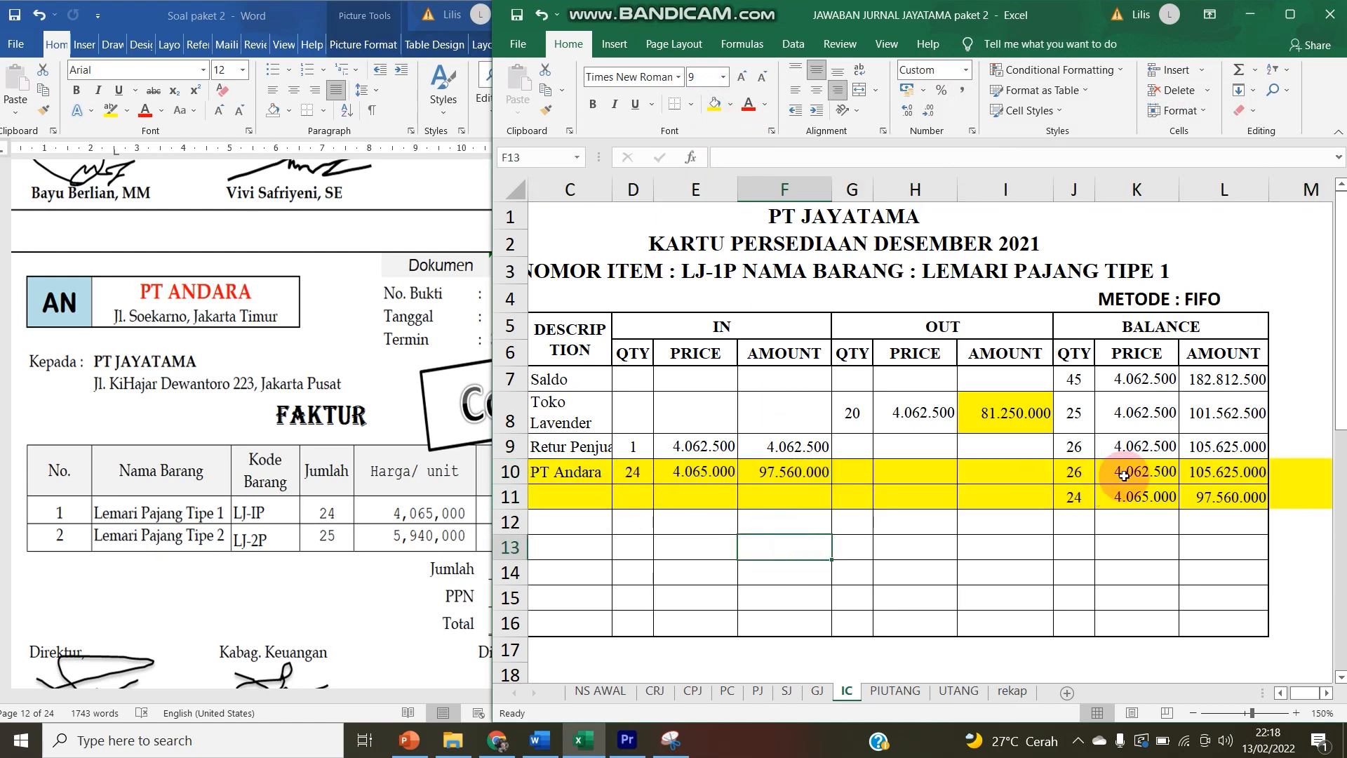
# - Review the two FIFO balance layers in rows 10 and 11 against PT Andara's incoming amount
pyautogui.moveTo(1073, 474); pyautogui.dragTo(1209, 492)
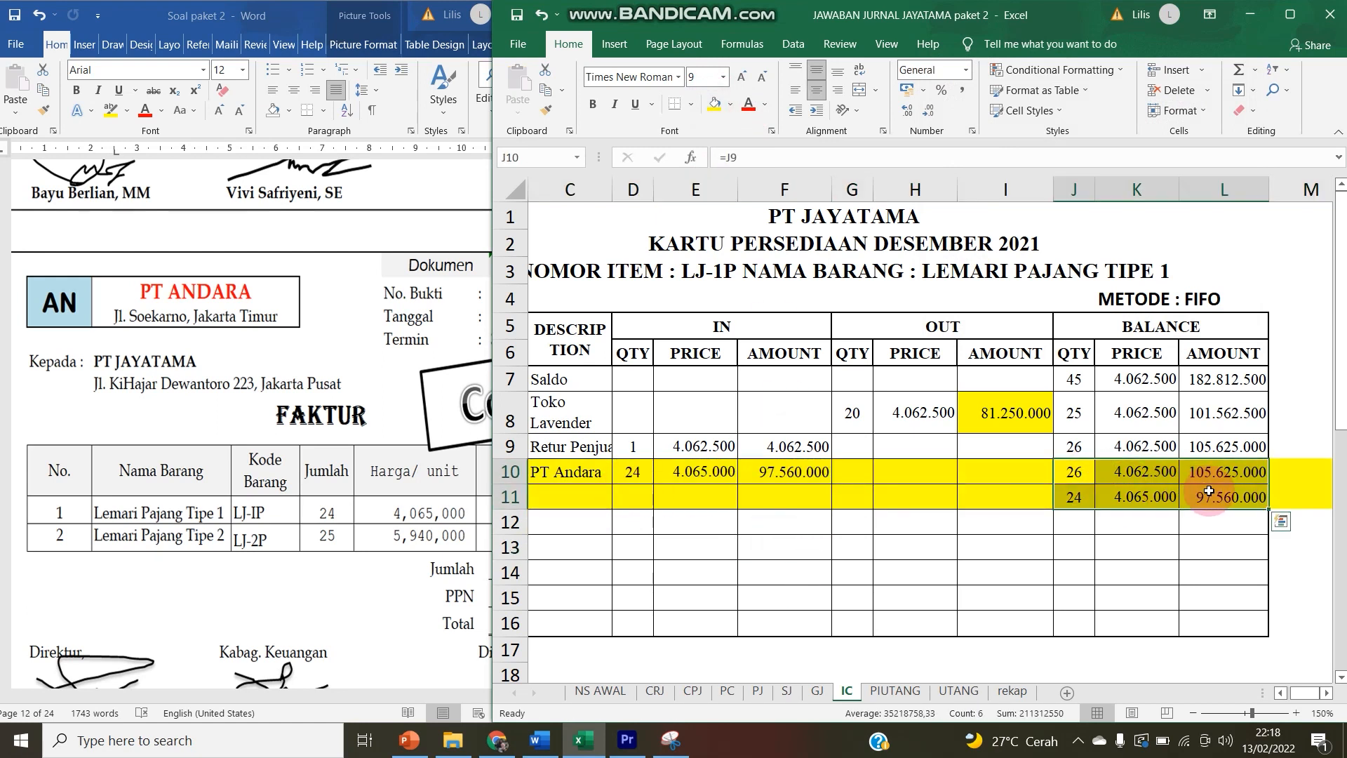
pyautogui.click(1074, 496)
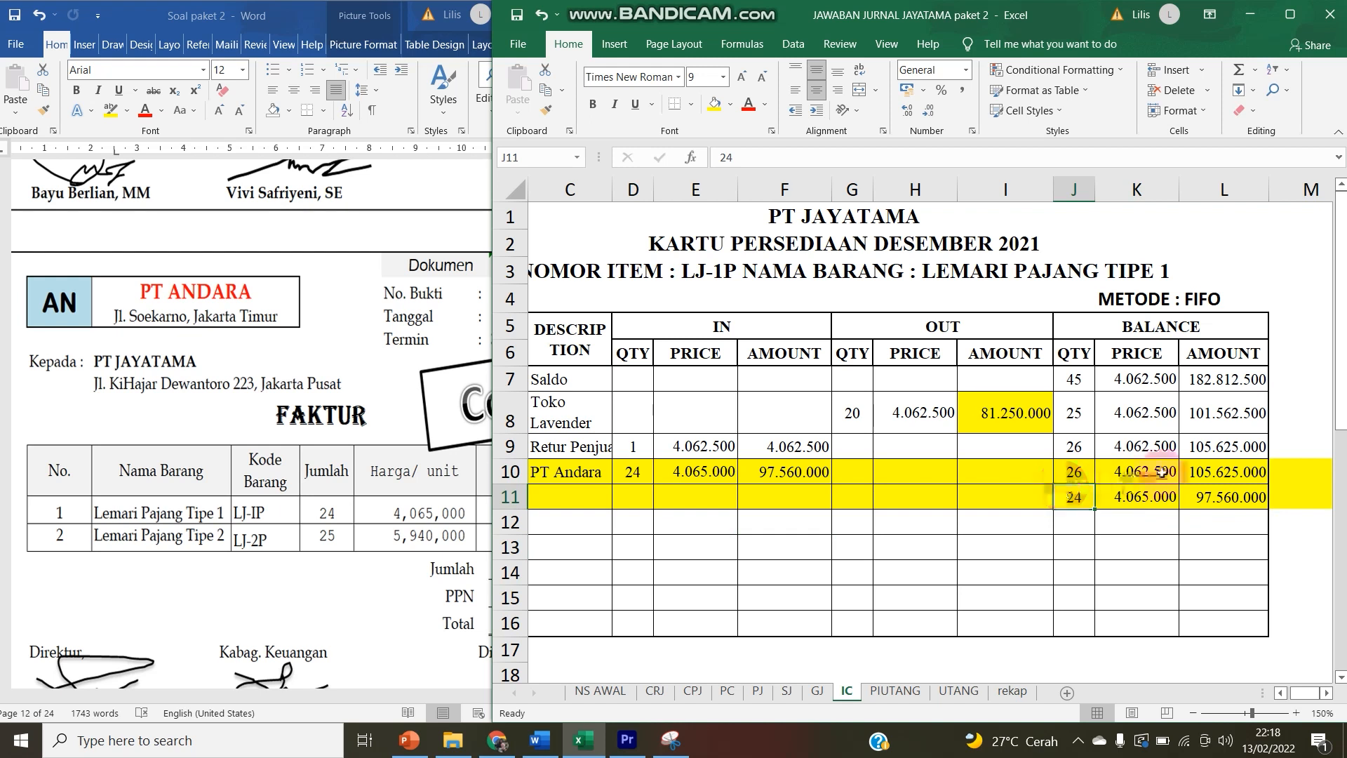
pyautogui.click(1212, 471)
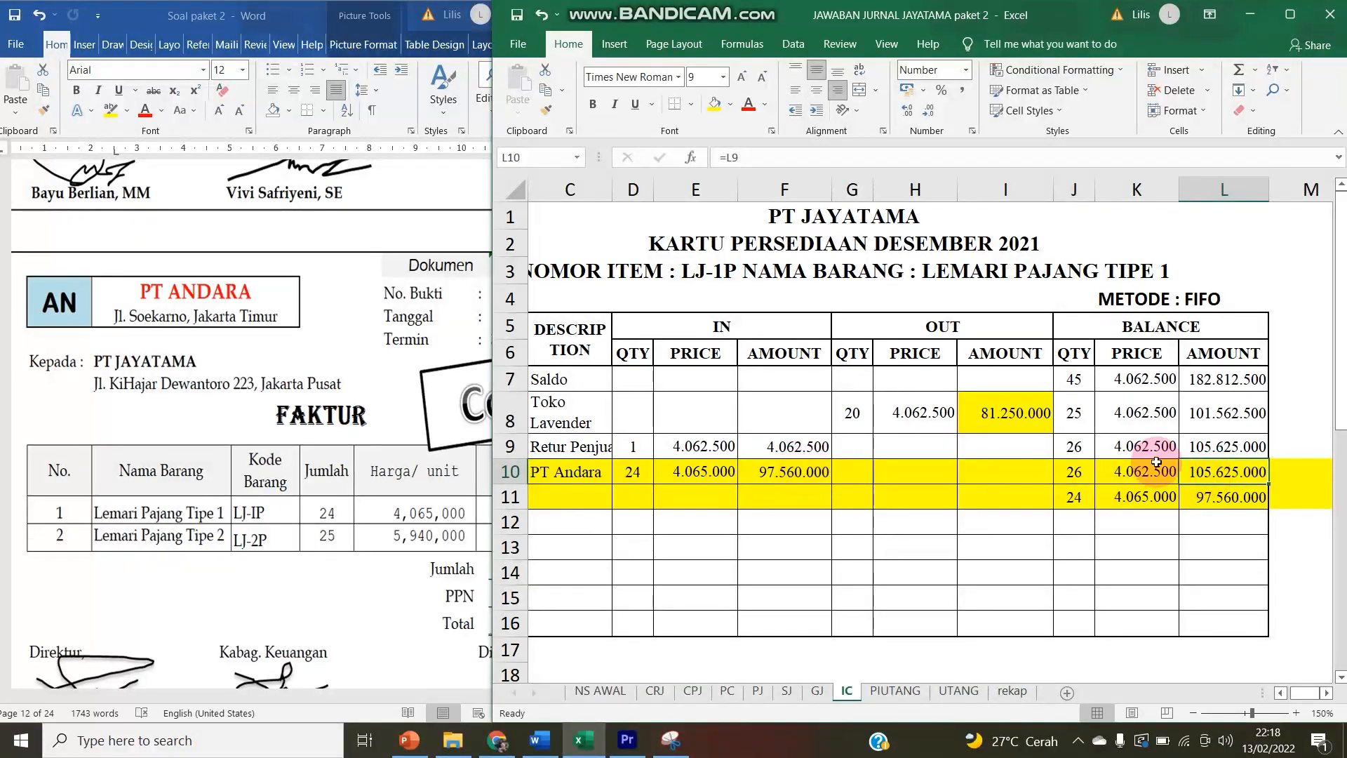
pyautogui.click(786, 472)
pyautogui.click(1081, 468)
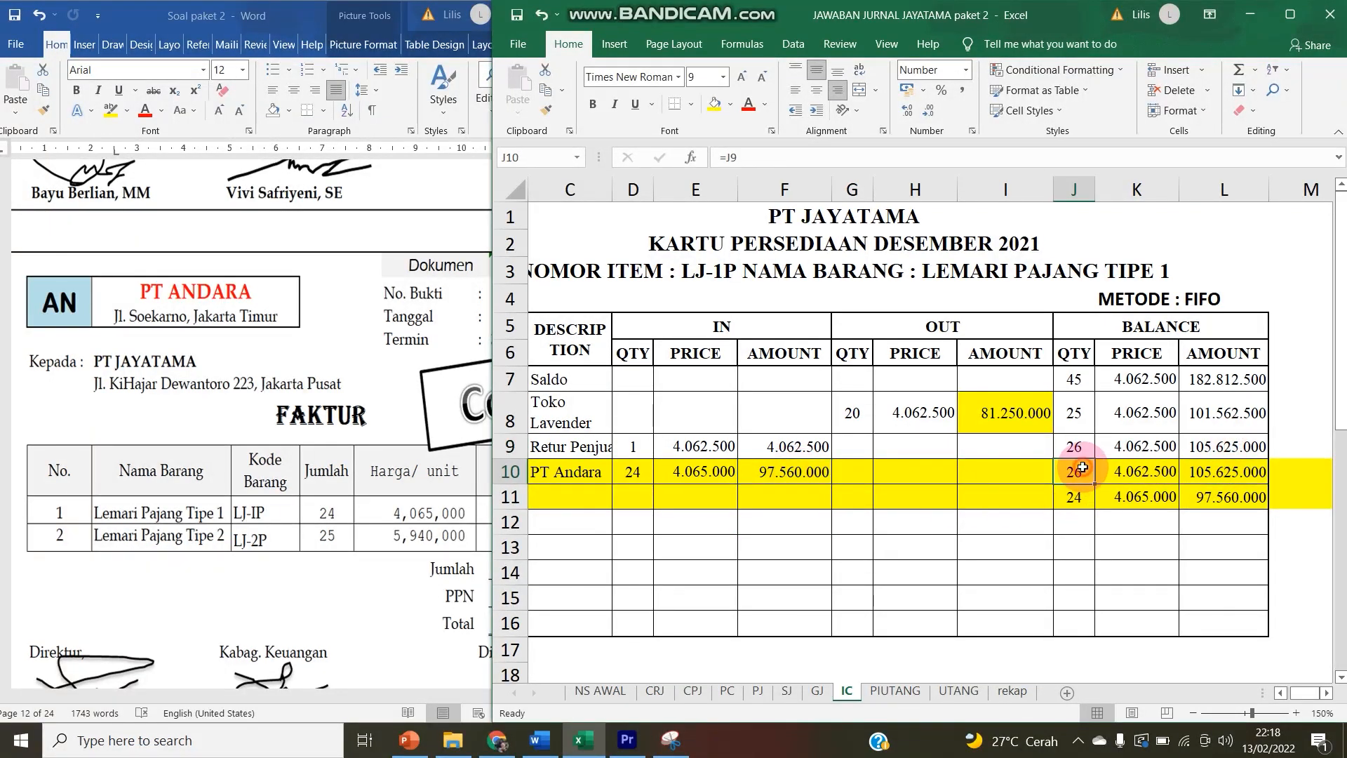
pyautogui.click(1142, 477)
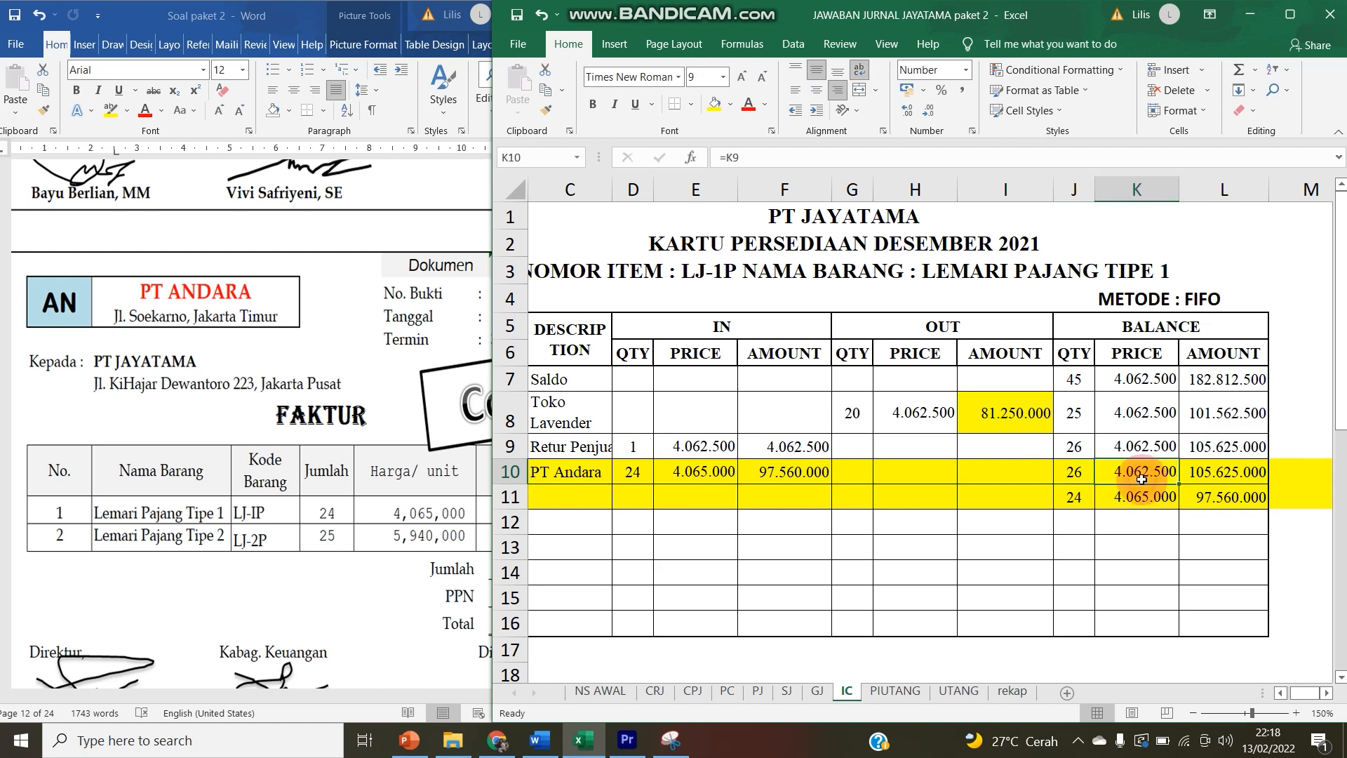
pyautogui.moveTo(1073, 472); pyautogui.dragTo(1204, 489)
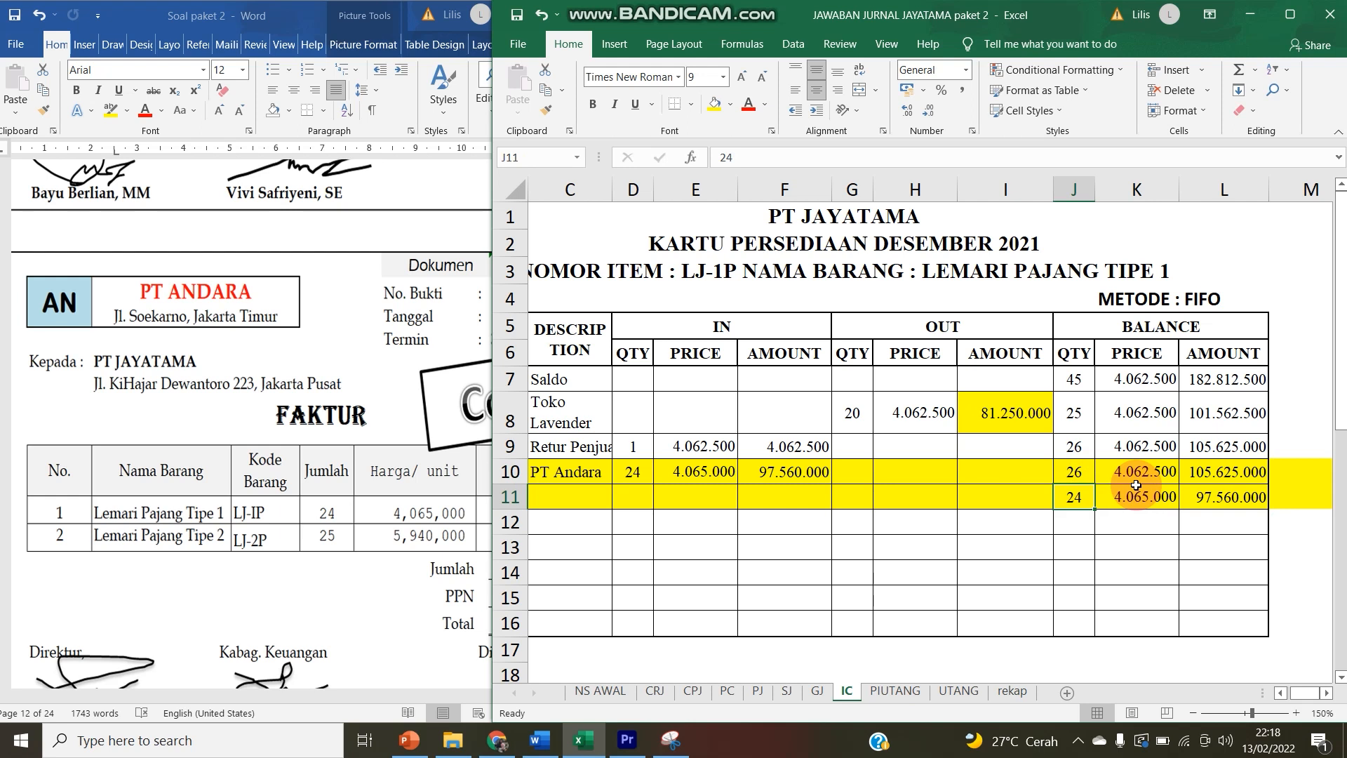
# - Copy PT Andara's day and description from B10:C10 to B28 of the LJ-2P stock card and highlight rows 28 and 29 yellow
pyautogui.moveTo(592, 519); pyautogui.dragTo(719, 471)
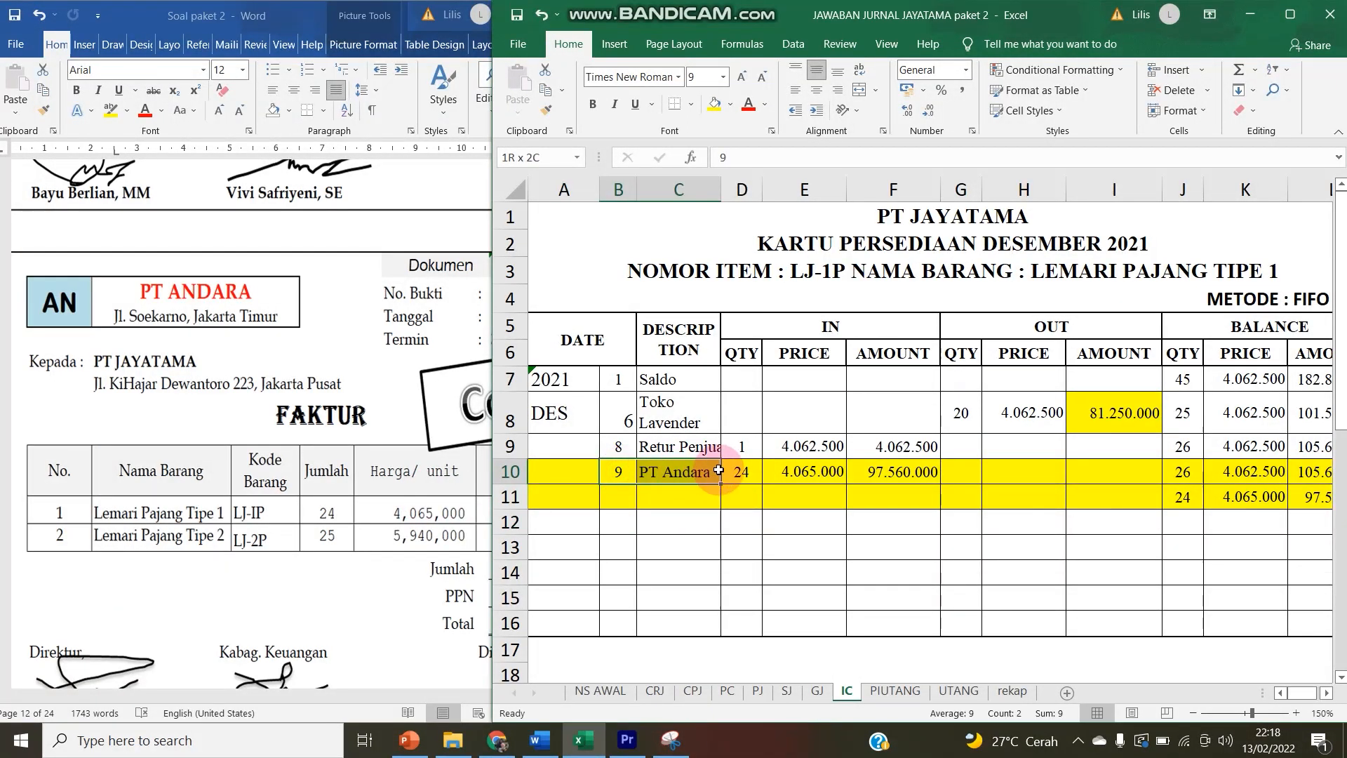
pyautogui.hotkey('ctrl', 'c')
pyautogui.scroll(-5, 640, 586)
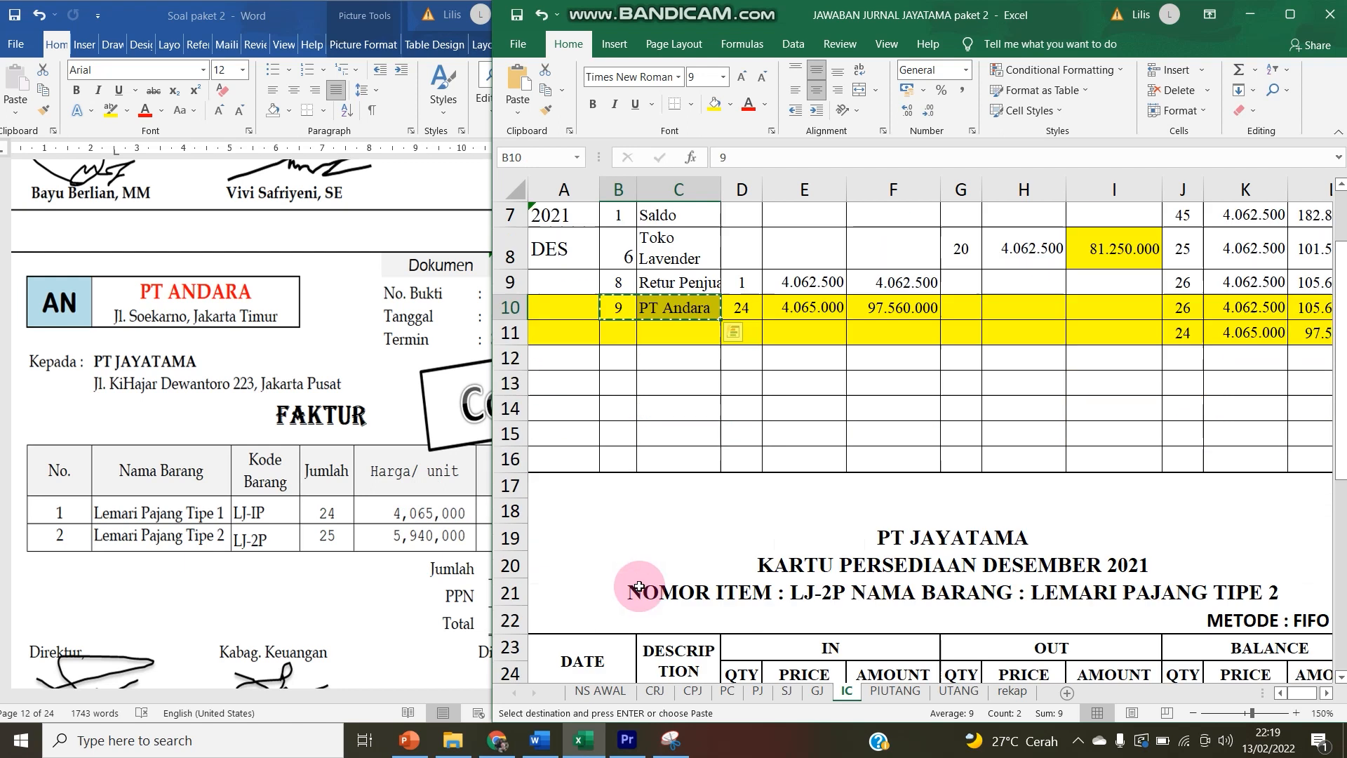
pyautogui.scroll(-1, 640, 586)
pyautogui.click(621, 472)
pyautogui.hotkey('ctrl', 'v')
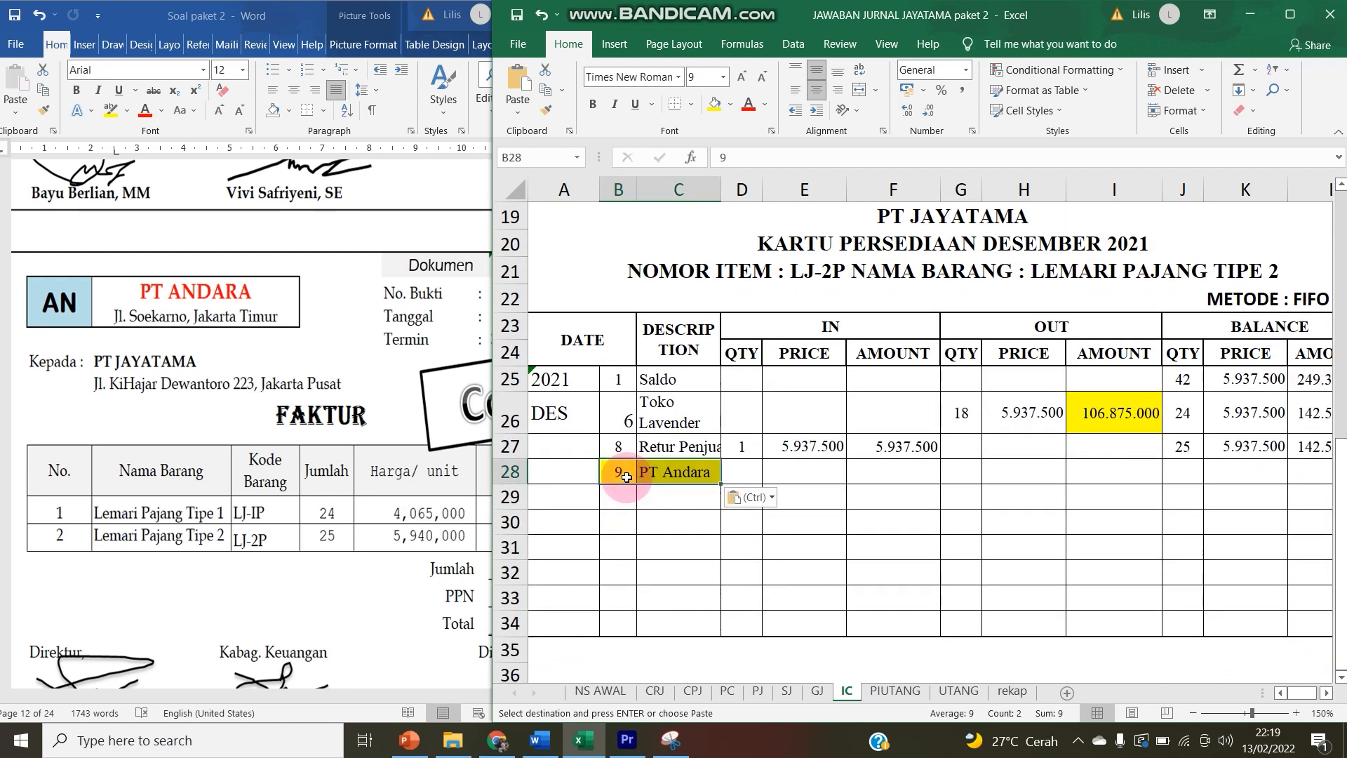
pyautogui.moveTo(510, 474); pyautogui.dragTo(511, 498)
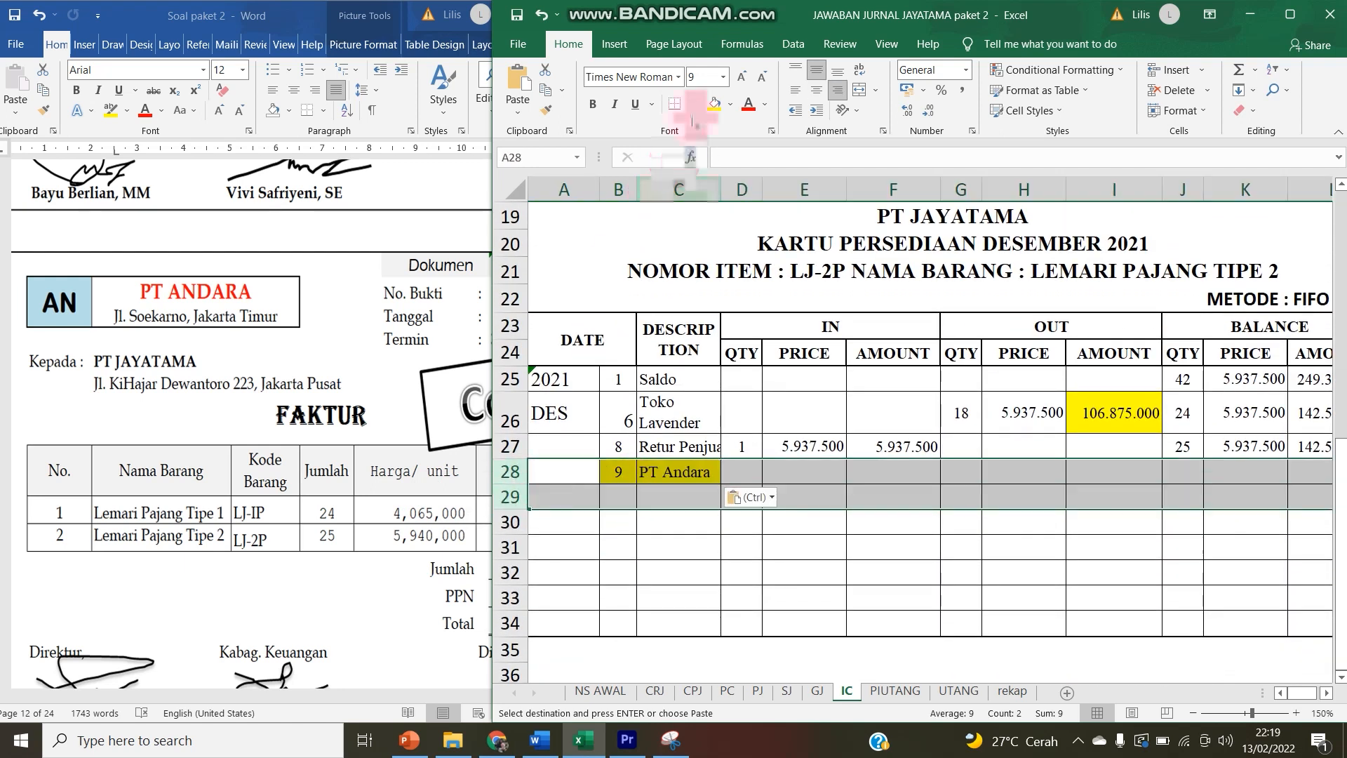
pyautogui.click(714, 105)
# - Enter PT Andara's incoming quantity of 25 in D28 and price of 5.940.000 in E28 of the LJ-2P card
pyautogui.click(732, 476)
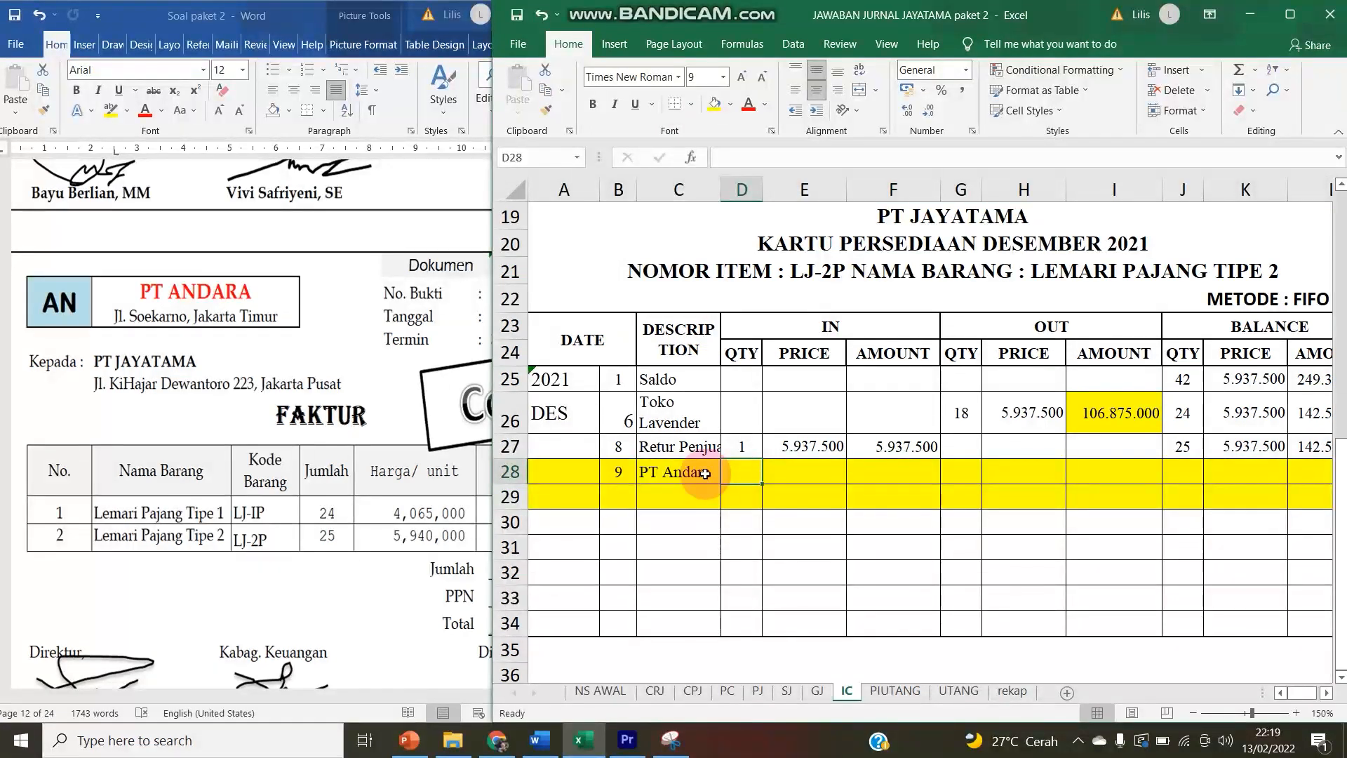
pyautogui.write('25')
pyautogui.press('Tab')
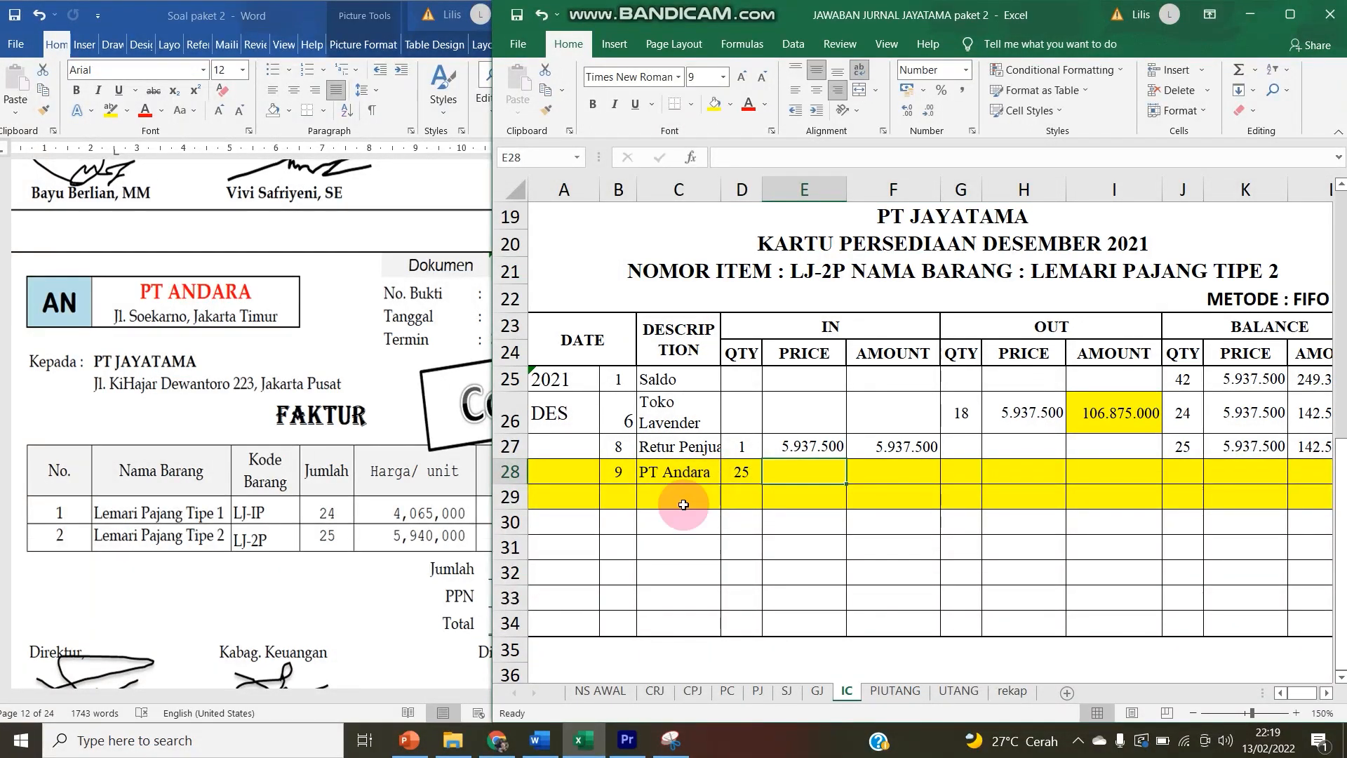
pyautogui.write('5.')
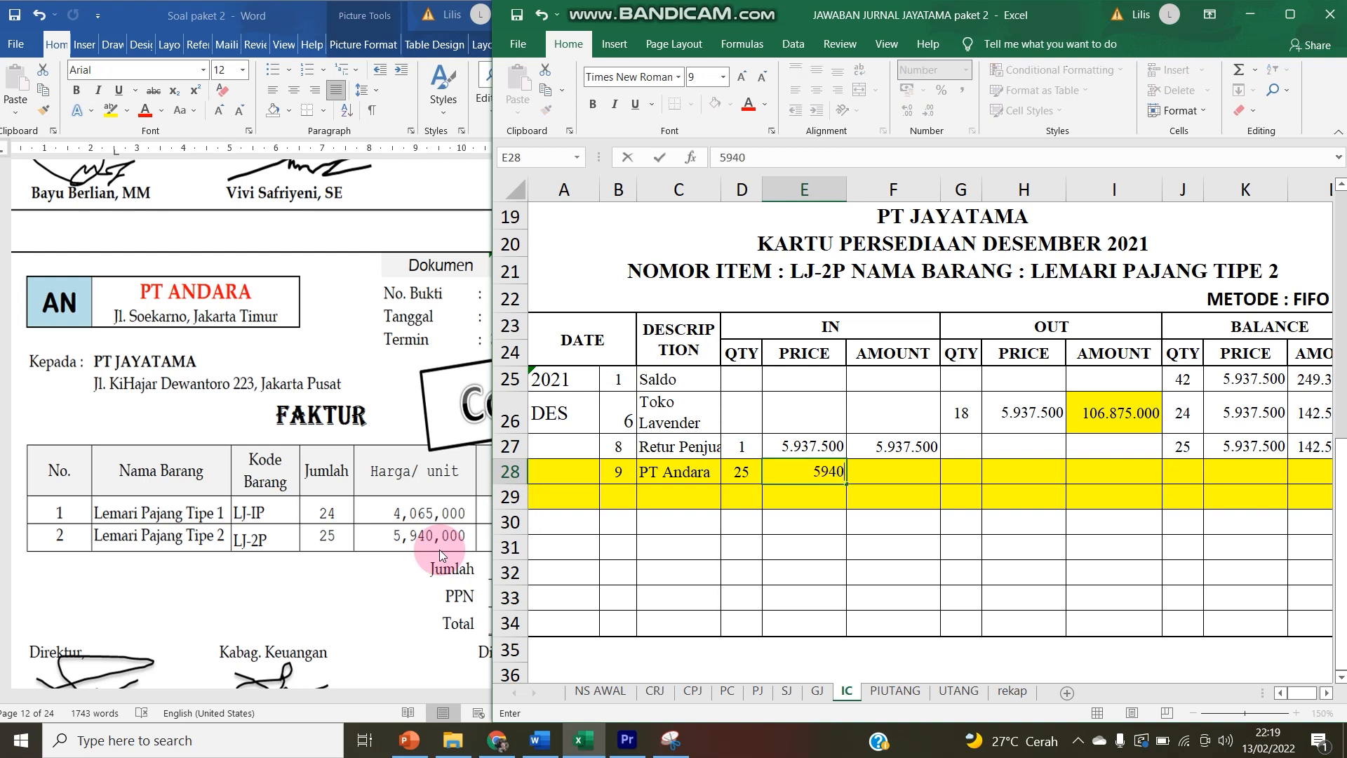
pyautogui.write('940.00')
pyautogui.press('Tab')
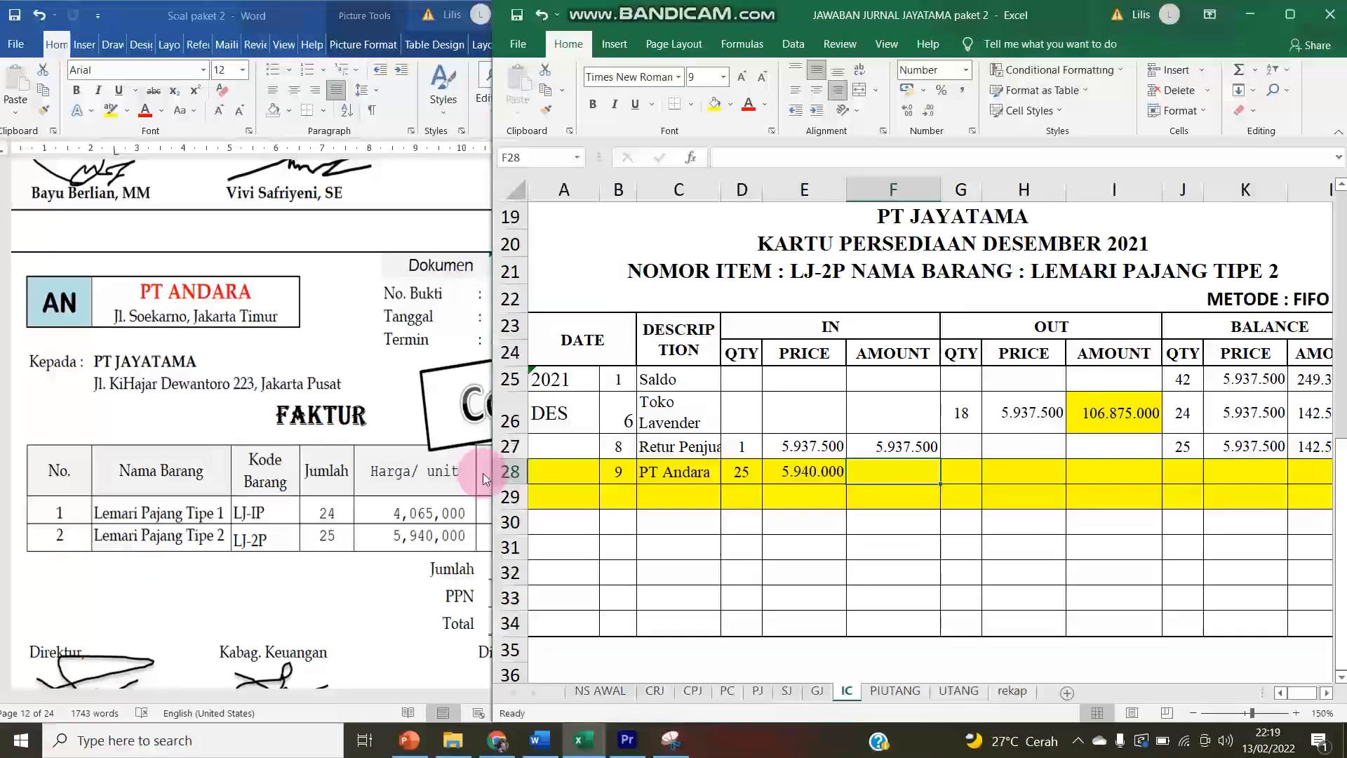
# - Bring the invoice's total price column into view and enter the incoming amount 148.500.000 in F28
pyautogui.click(494, 473)
pyautogui.moveTo(491, 467); pyautogui.dragTo(613, 446)
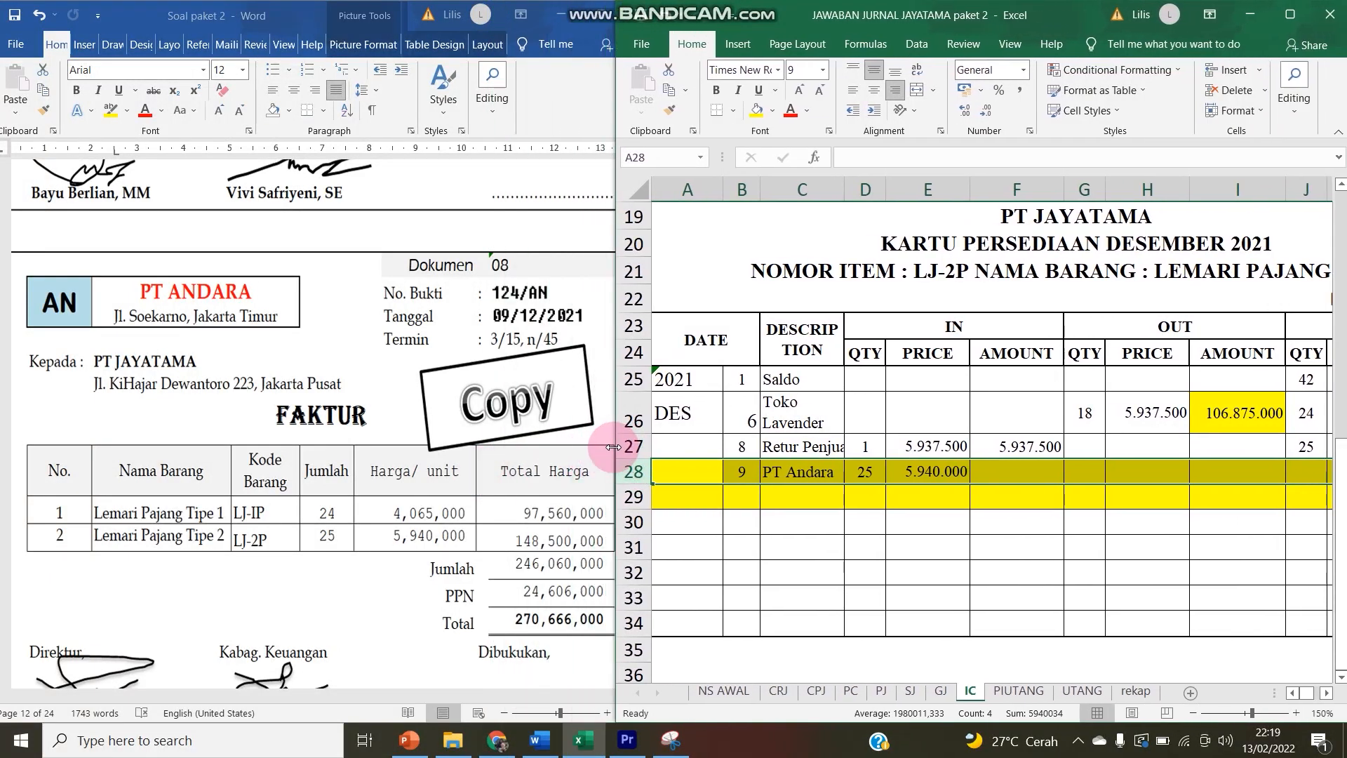
pyautogui.click(1016, 472)
pyautogui.write('148')
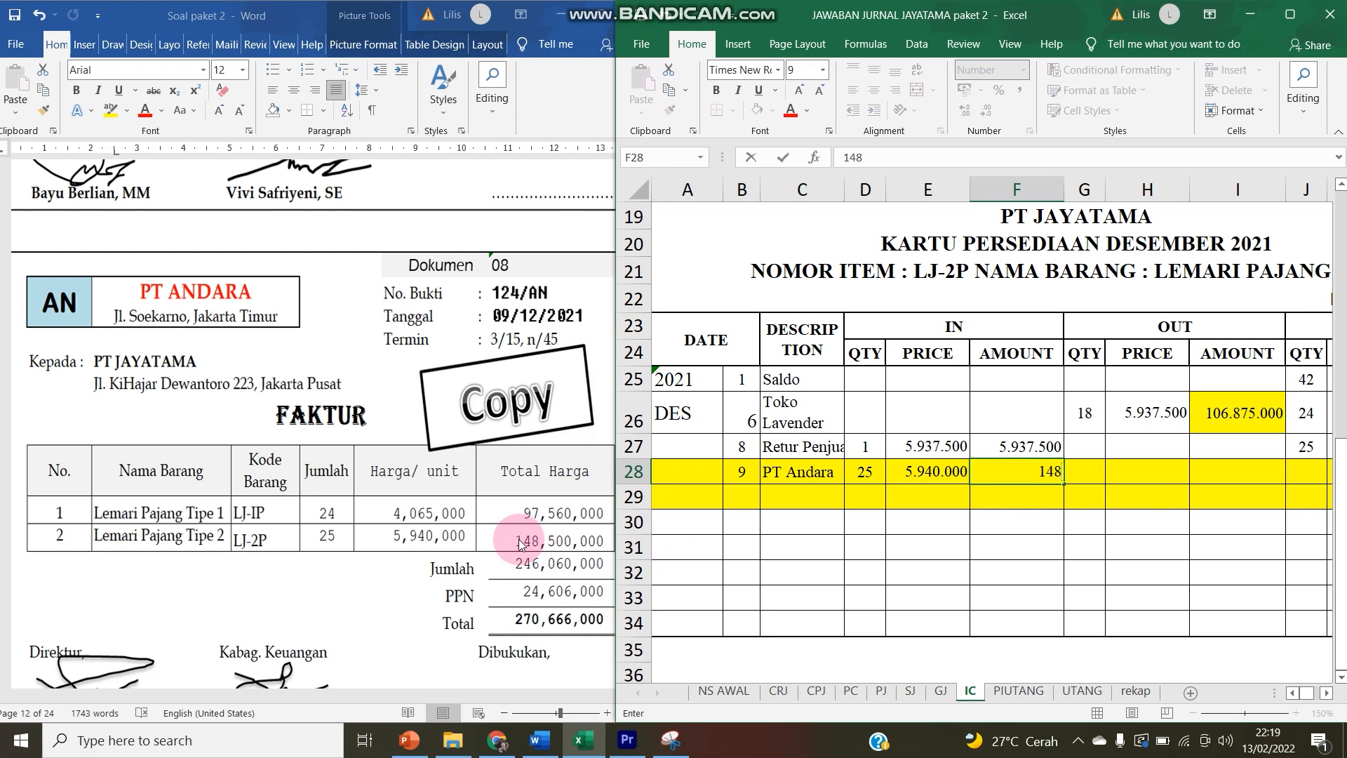
pyautogui.press('Tab')
pyautogui.press('Tab')
pyautogui.press('Tab')
pyautogui.press('Tab')
pyautogui.press('Tab')
pyautogui.press('Tab')
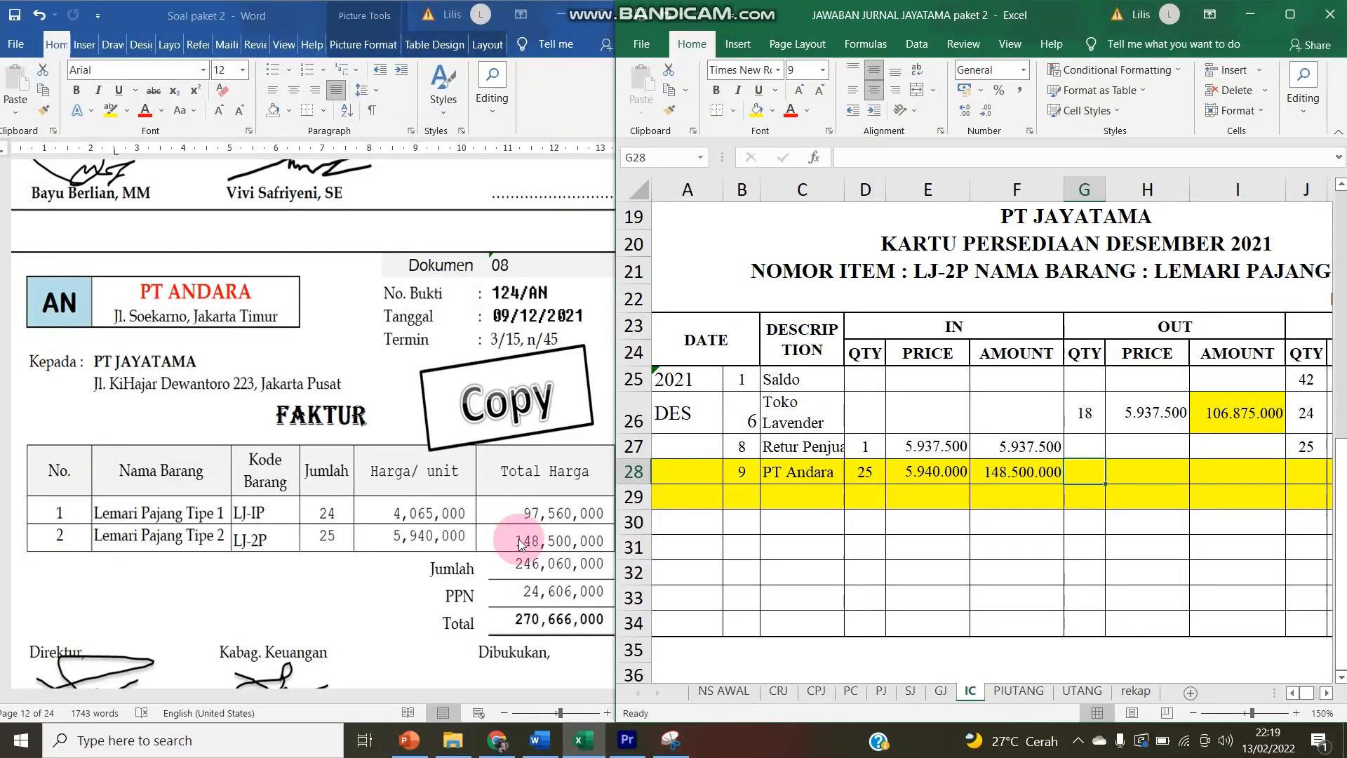
# - Copy the previous balance quantity, price and amount from J27:L27 and paste them as values into the row 28 balance columns
pyautogui.moveTo(1116, 446); pyautogui.dragTo(1239, 440)
pyautogui.hotkey('ctrl', 'c')
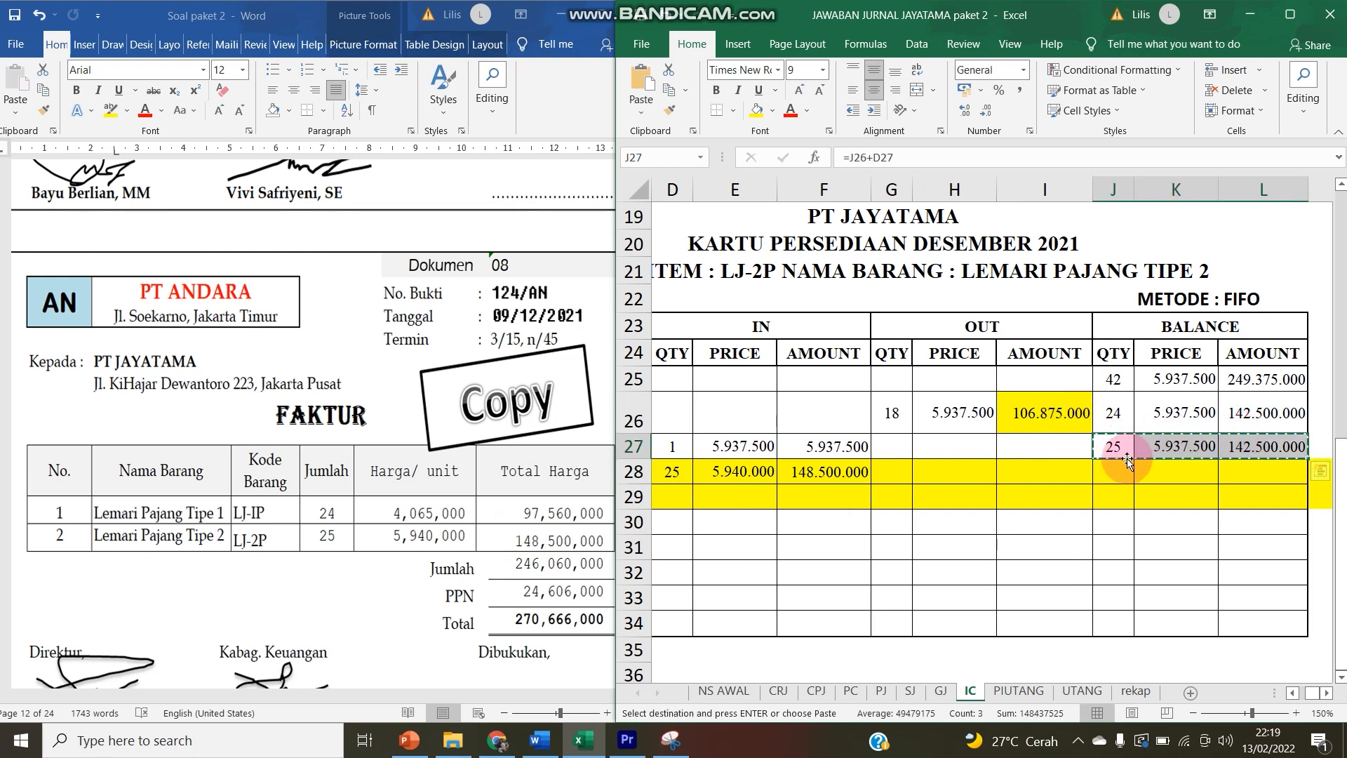
pyautogui.rightClick(1115, 471)
pyautogui.click(1146, 175)
pyautogui.click(1016, 106)
pyautogui.click(1171, 290)
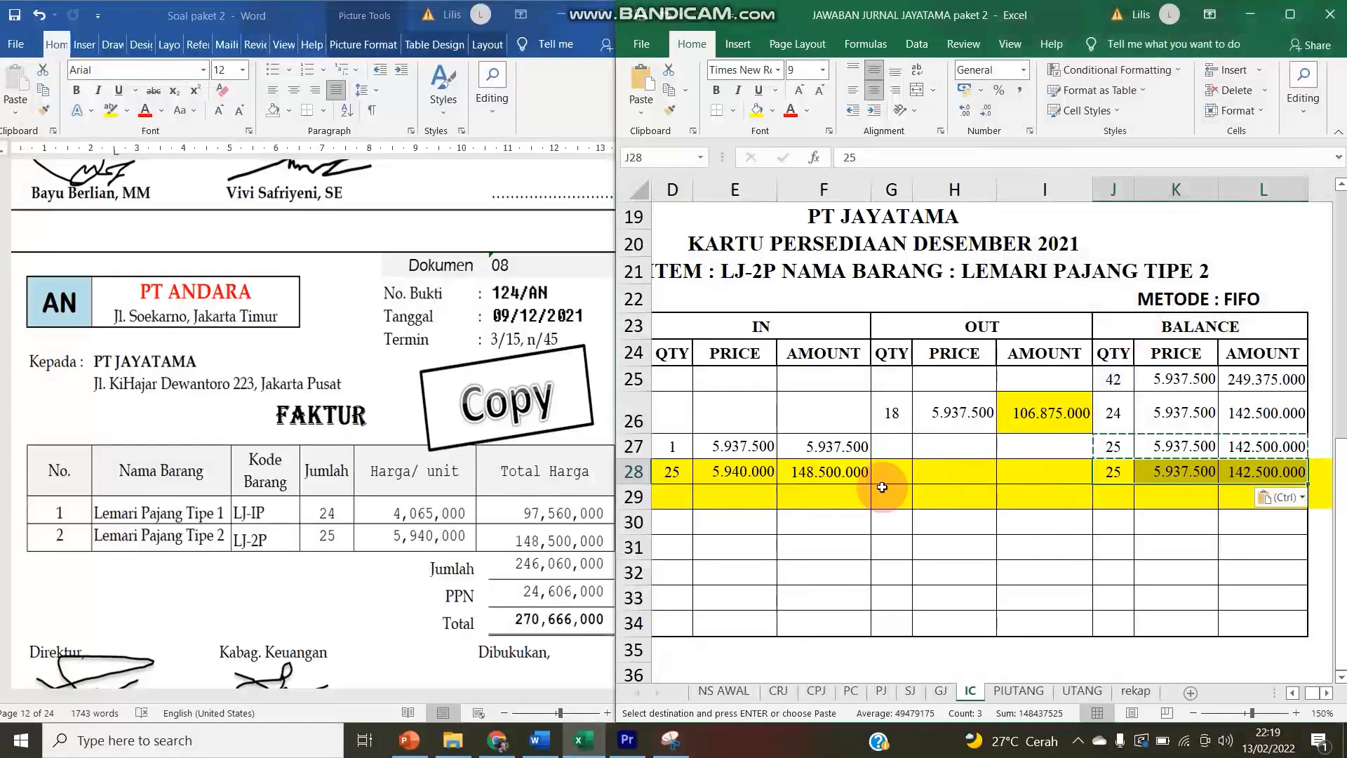
# - Copy PT Andara's incoming quantity, price and amount from D28:F28 and paste them as values into the balance columns starting at J29
pyautogui.moveTo(672, 474); pyautogui.dragTo(835, 465)
pyautogui.hotkey('ctrl', 'c')
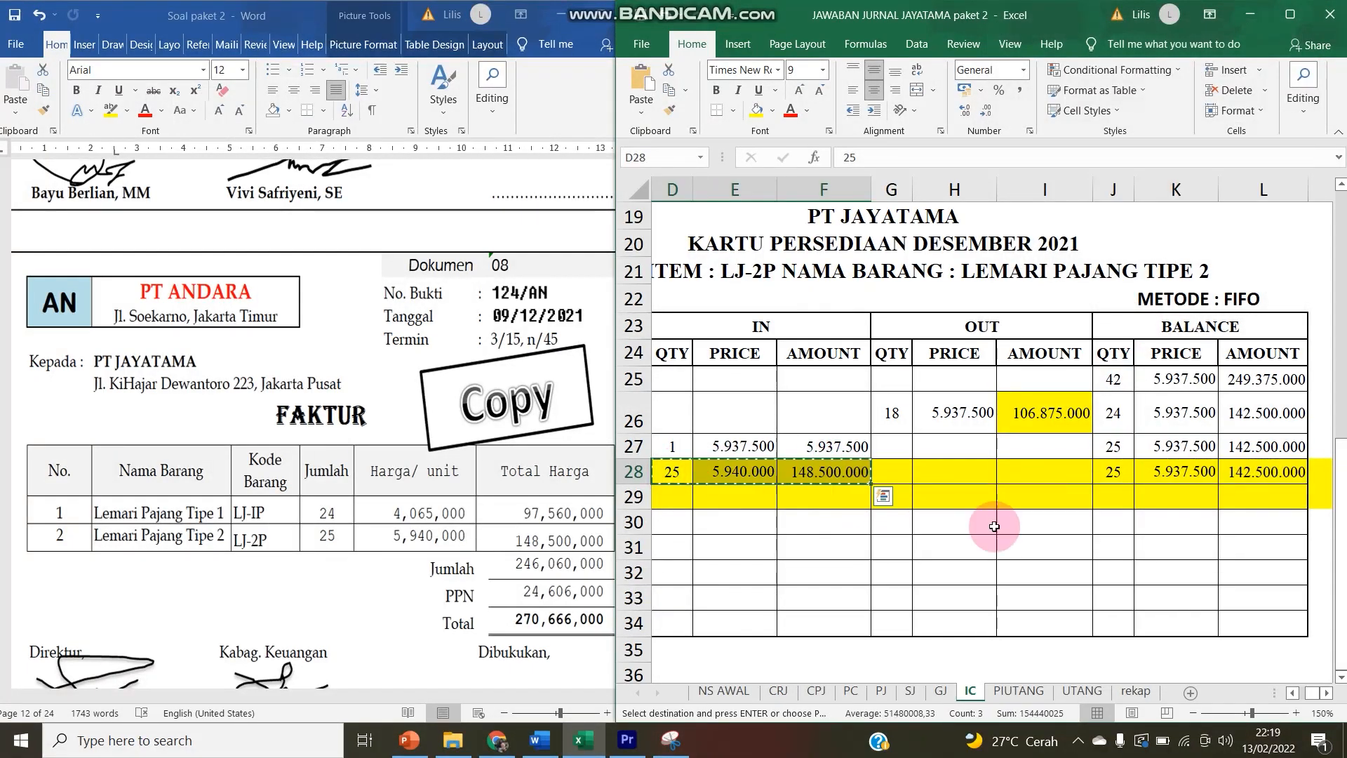
pyautogui.click(1113, 497)
pyautogui.rightClick(1115, 497)
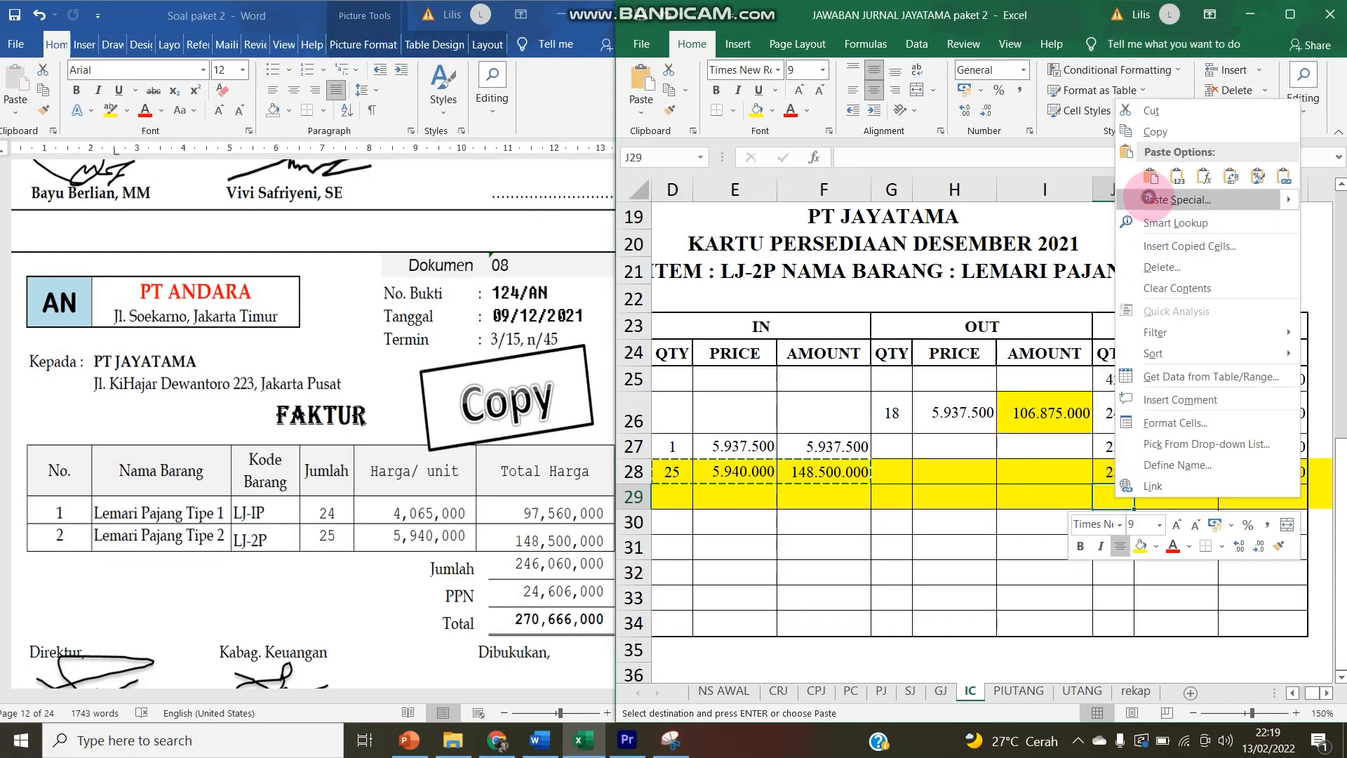
pyautogui.click(1169, 199)
pyautogui.click(1010, 127)
pyautogui.click(1167, 316)
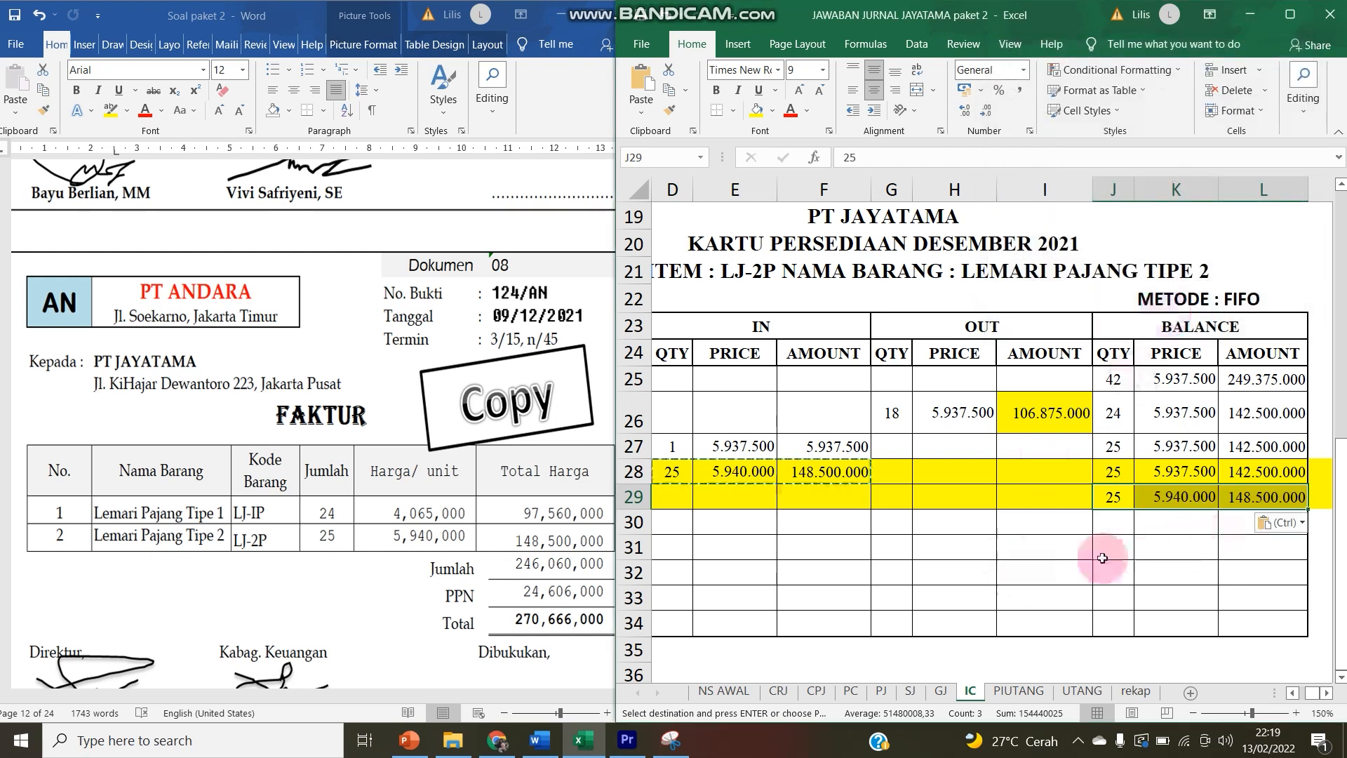
# - Review PT Andara's highlighted entries on both the LJ-1P and LJ-2P stock cards with all their columns in view
pyautogui.moveTo(684, 502); pyautogui.dragTo(639, 496)
pyautogui.click(866, 478)
pyautogui.scroll(1, 1068, 479)
pyautogui.scroll(6, 1067, 478)
pyautogui.scroll(-1, 1068, 478)
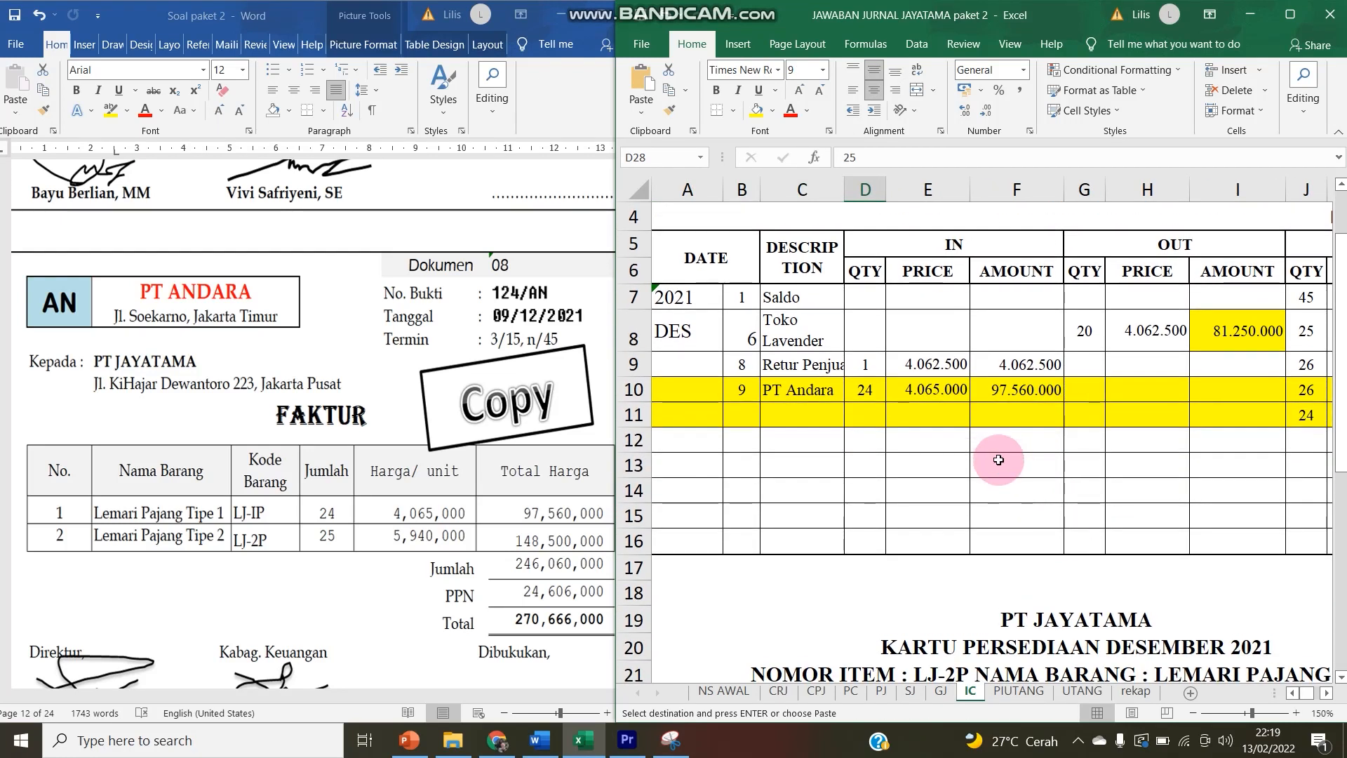
pyautogui.scroll(-3, 1010, 533)
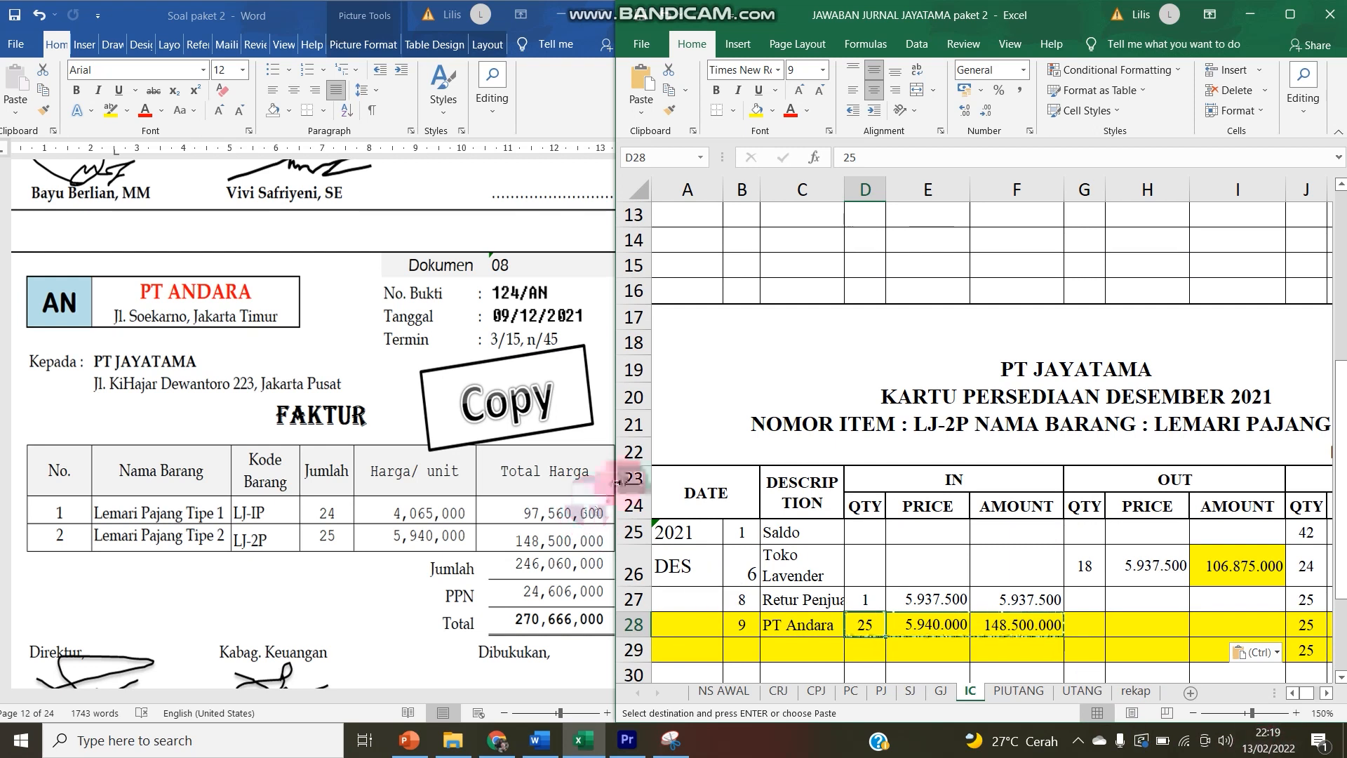
pyautogui.moveTo(615, 479); pyautogui.dragTo(447, 471)
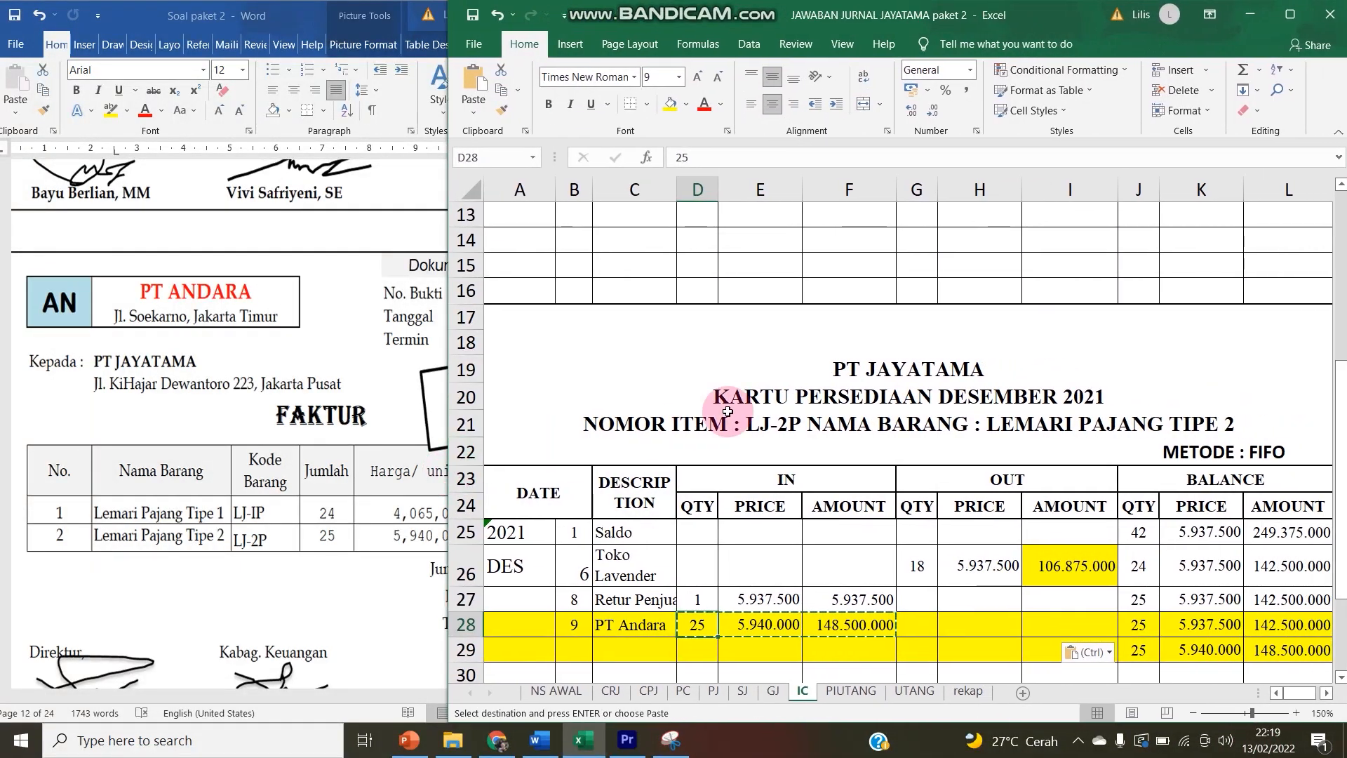
pyautogui.scroll(3, 743, 400)
# - Compare the totals on PT Andara's invoice with its purchase journal entry and its accounts payable subsidiary ledger
pyautogui.click(205, 492)
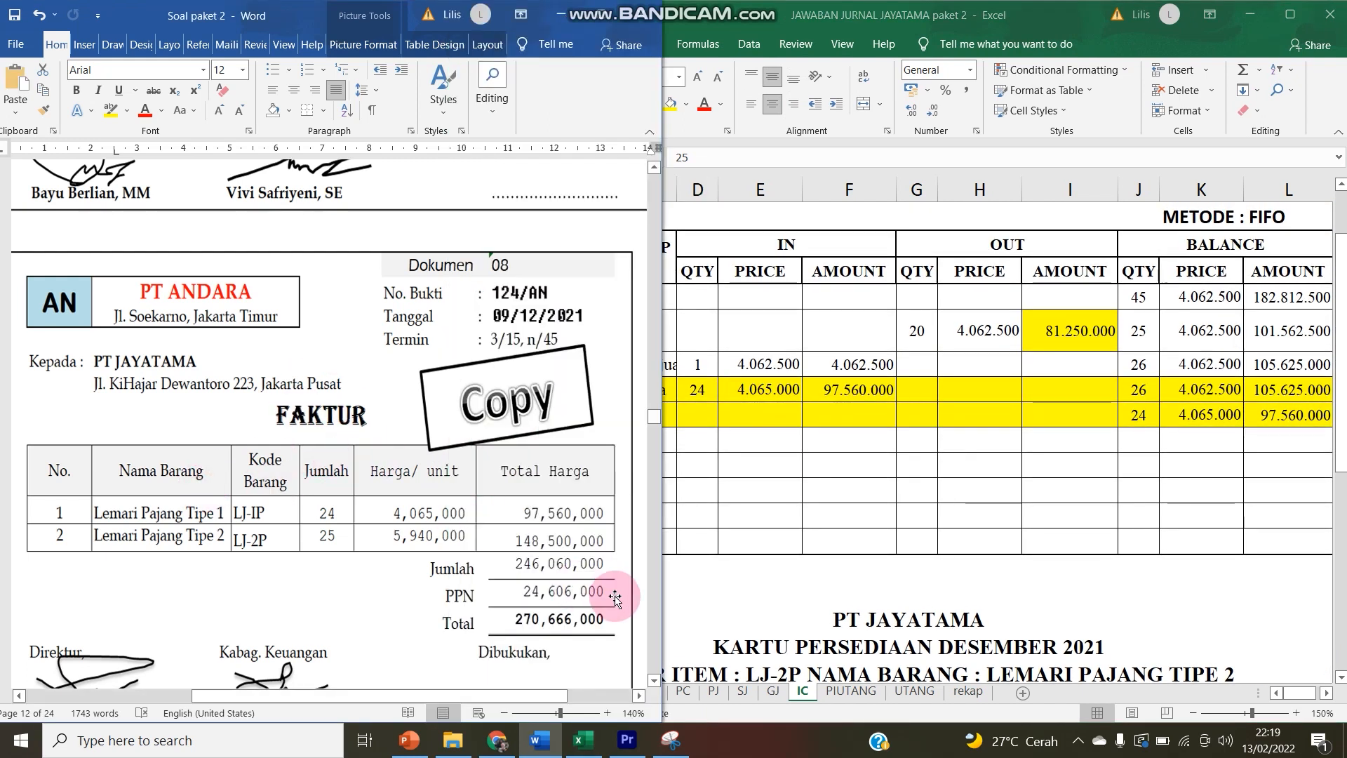
pyautogui.click(666, 695)
pyautogui.click(713, 691)
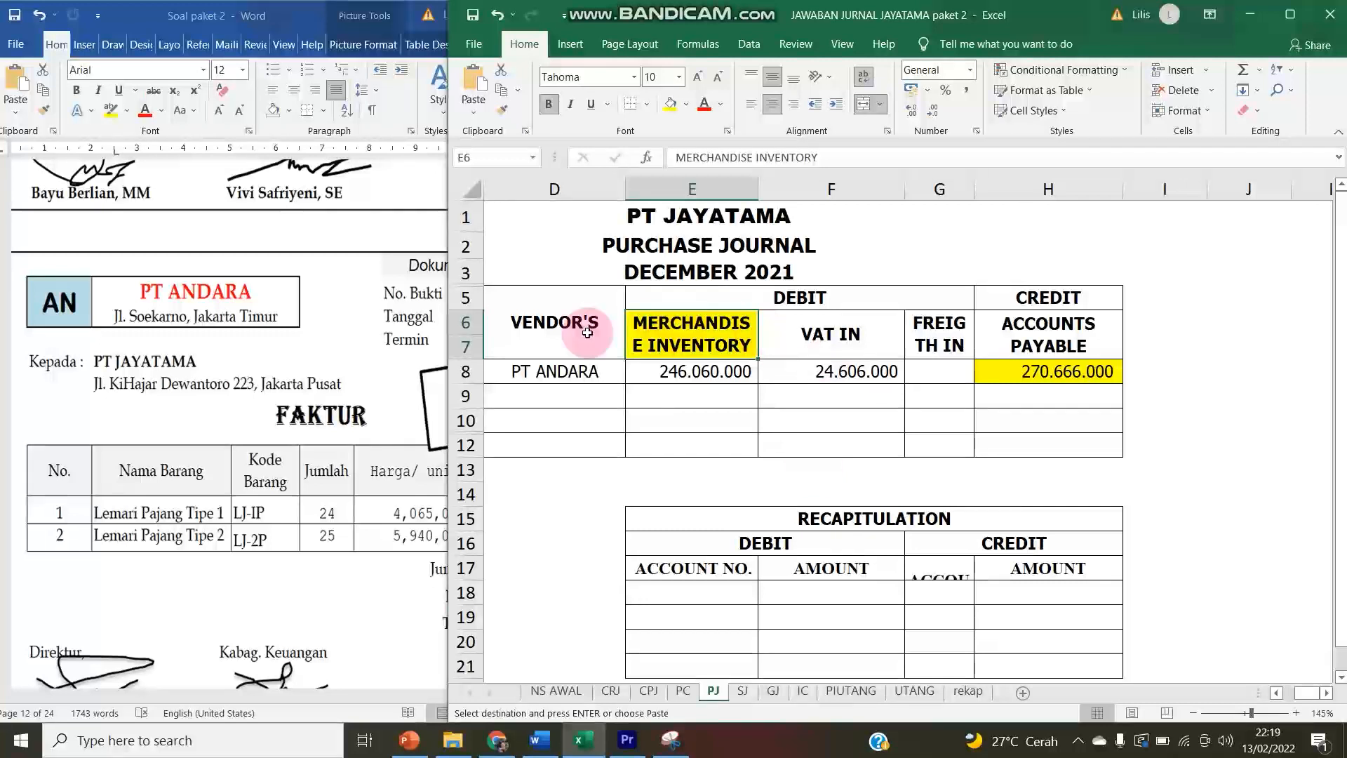
pyautogui.click(253, 534)
pyautogui.click(538, 586)
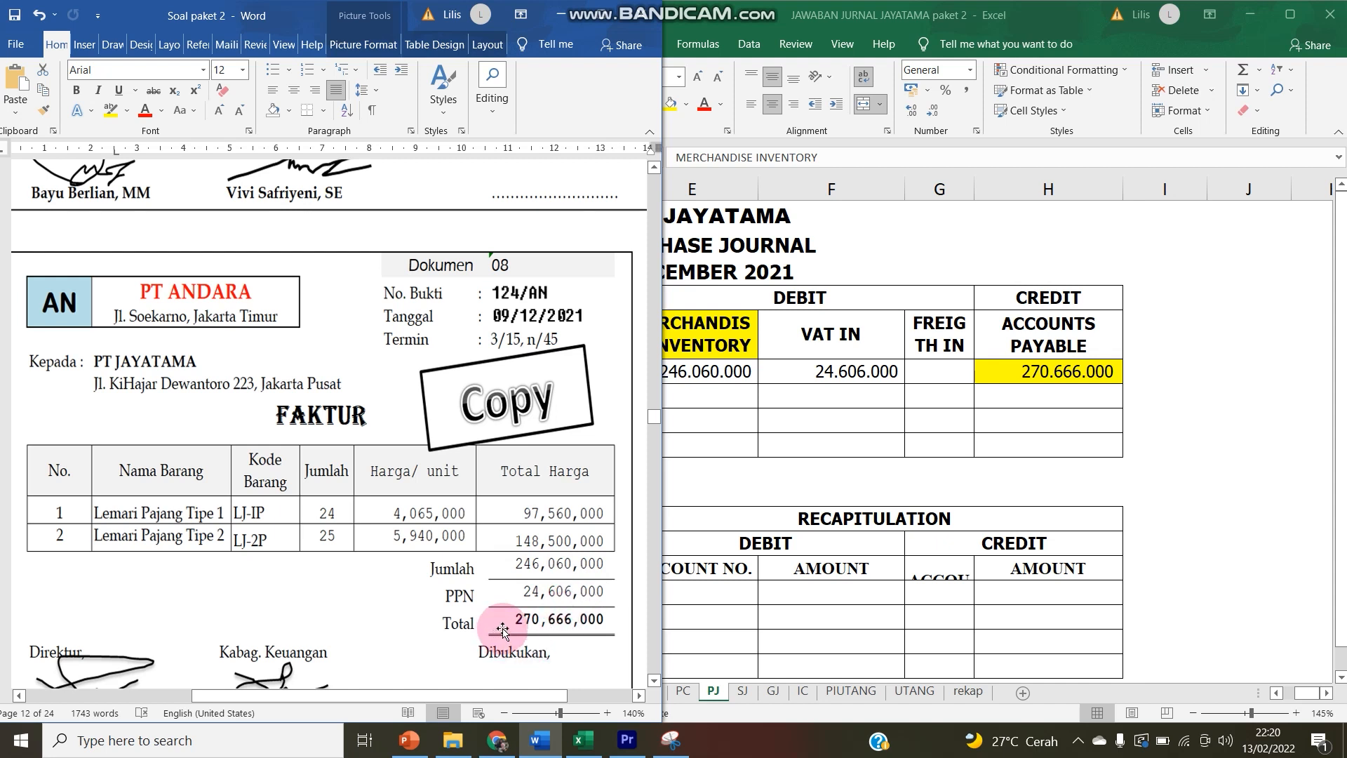
pyautogui.click(951, 425)
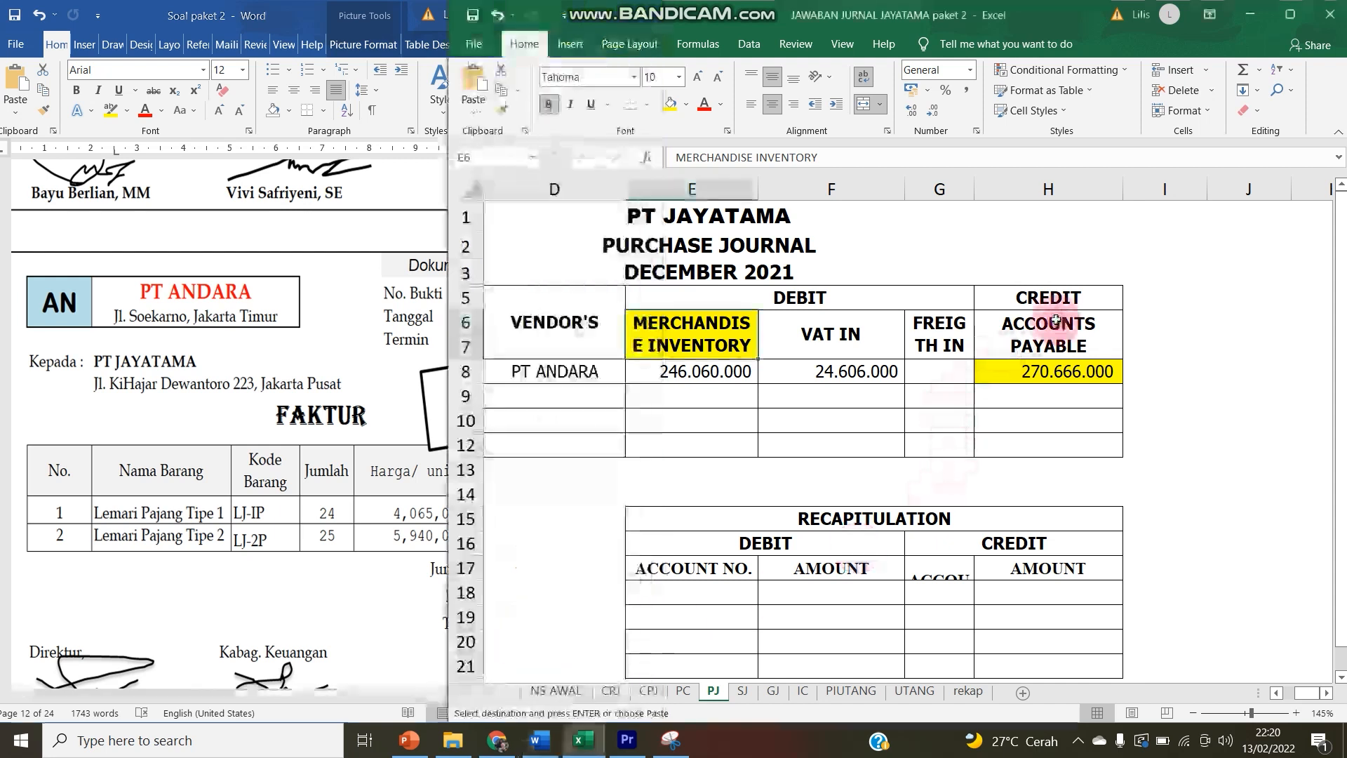
pyautogui.click(914, 691)
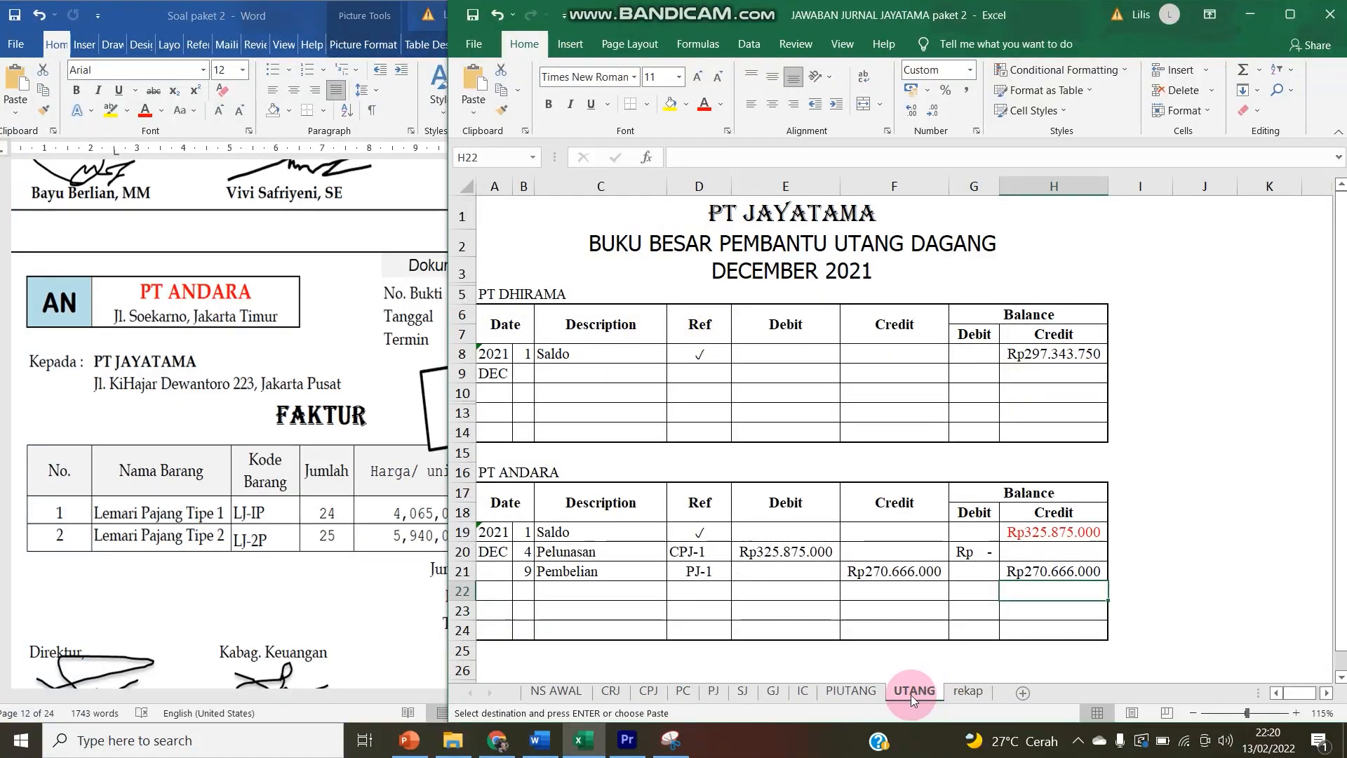
pyautogui.click(681, 691)
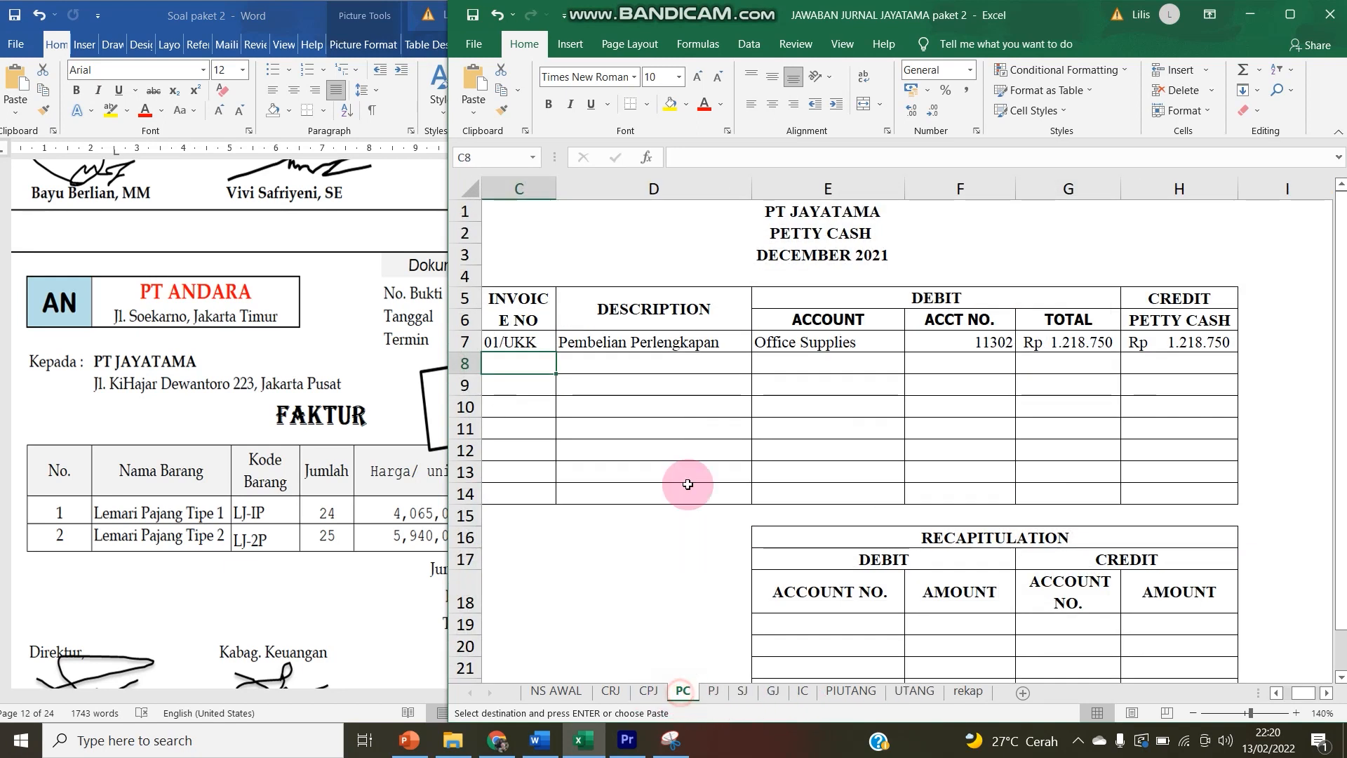
pyautogui.click(723, 695)
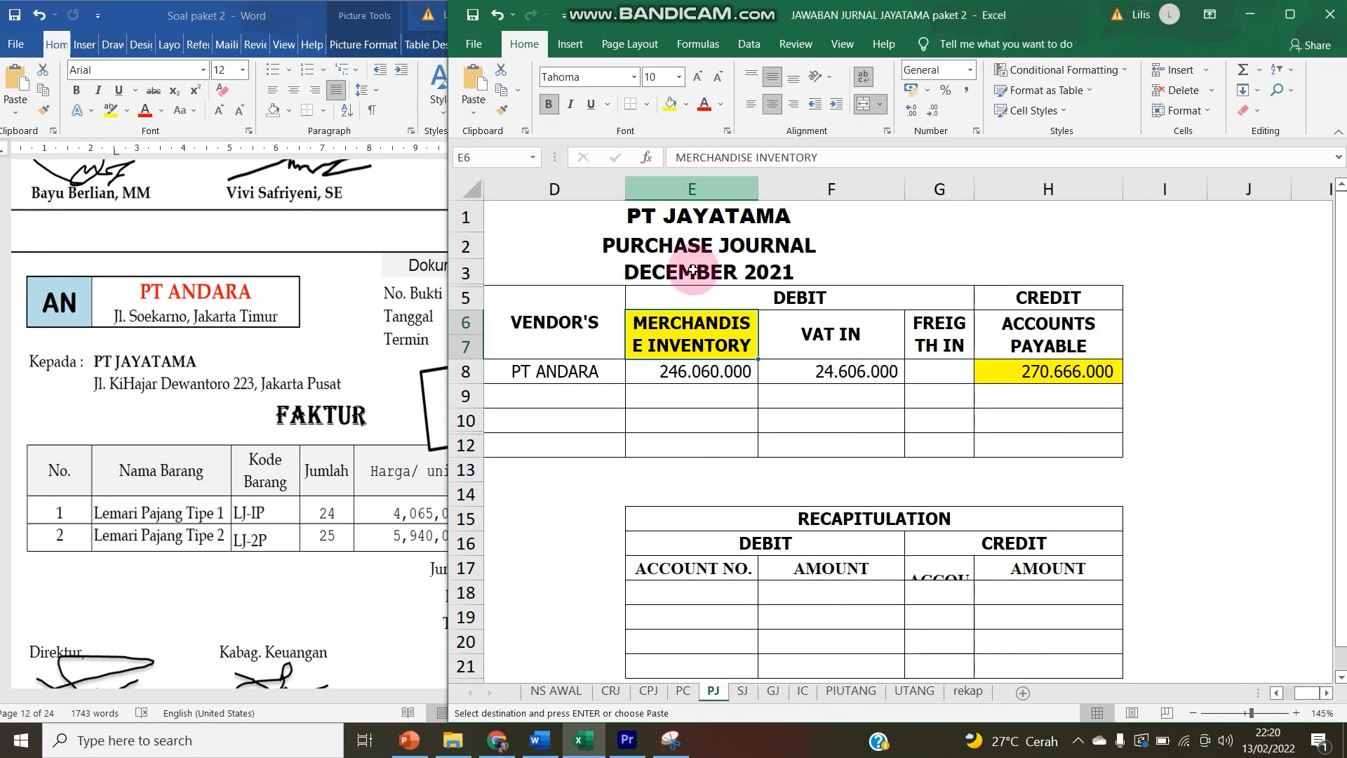
# - Check PT Andara's incoming values in D10:F10 against the two FIFO balance layers in rows 10 and 11 of the LJ-1P card
pyautogui.click(802, 692)
pyautogui.click(912, 389)
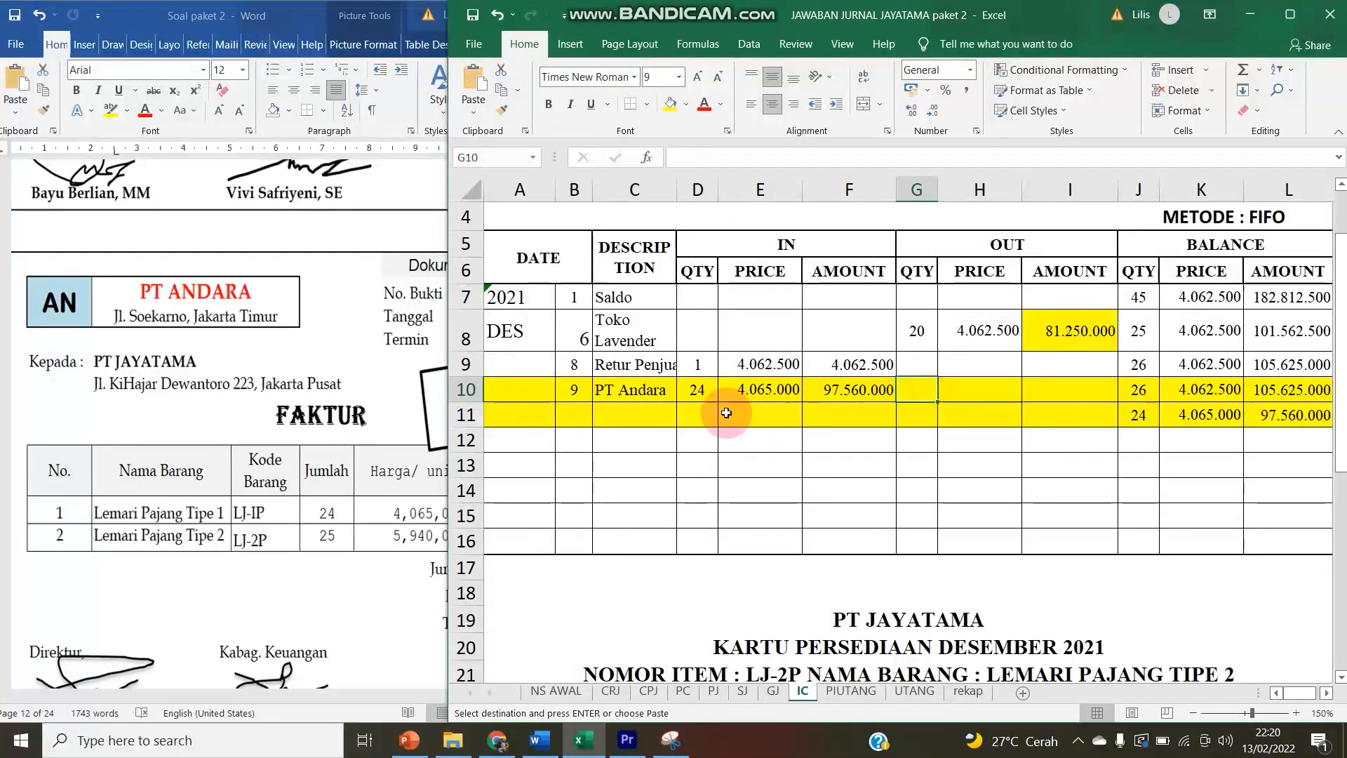
pyautogui.moveTo(687, 397); pyautogui.dragTo(848, 396)
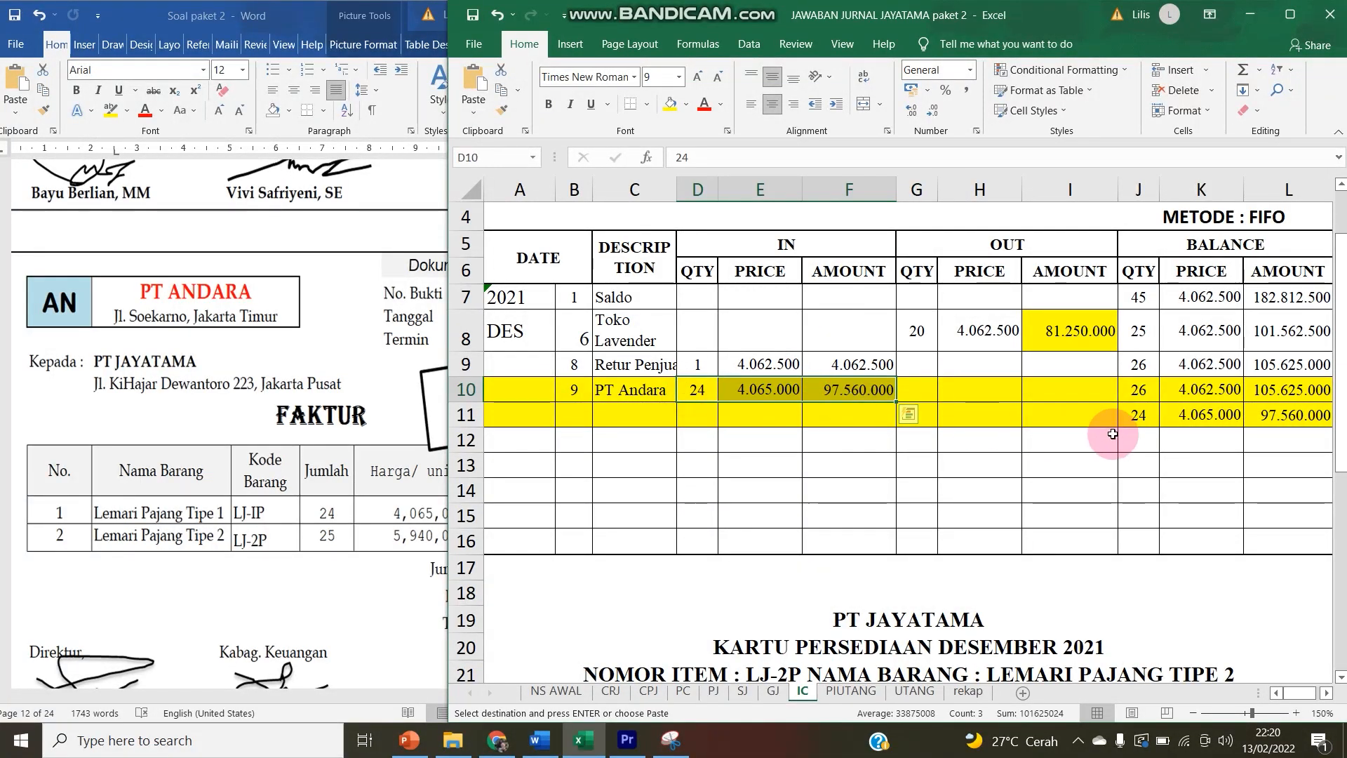
pyautogui.moveTo(1138, 415); pyautogui.dragTo(1289, 415)
pyautogui.hotkey('ctrl', 'v')
pyautogui.moveTo(1129, 390); pyautogui.dragTo(1295, 396)
pyautogui.click(1132, 409)
pyautogui.moveTo(1131, 409); pyautogui.dragTo(1293, 412)
pyautogui.hotkey('ctrl', 'c')
pyautogui.click(678, 411)
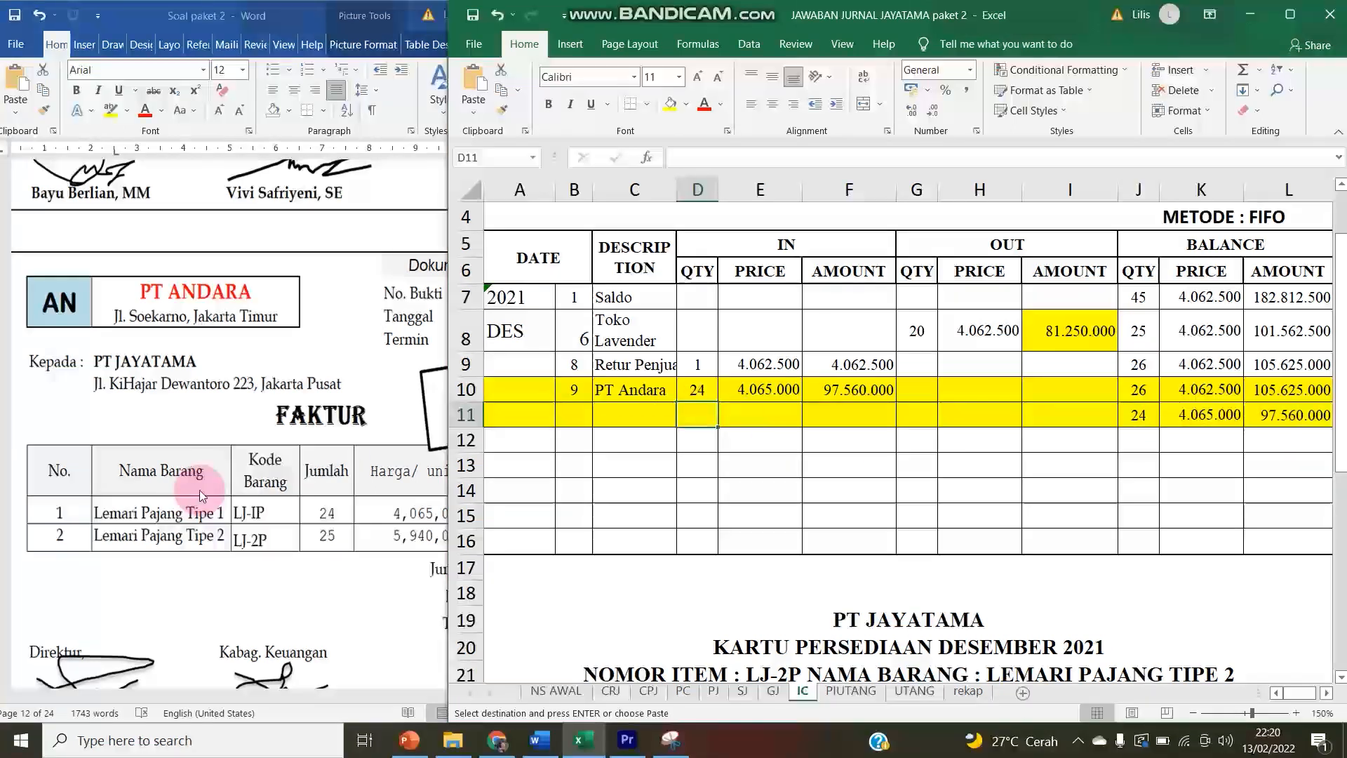
# - Compare the item quantities, unit prices and totals on PT Andara's invoice with the LJ-1P stock card
pyautogui.click(188, 494)
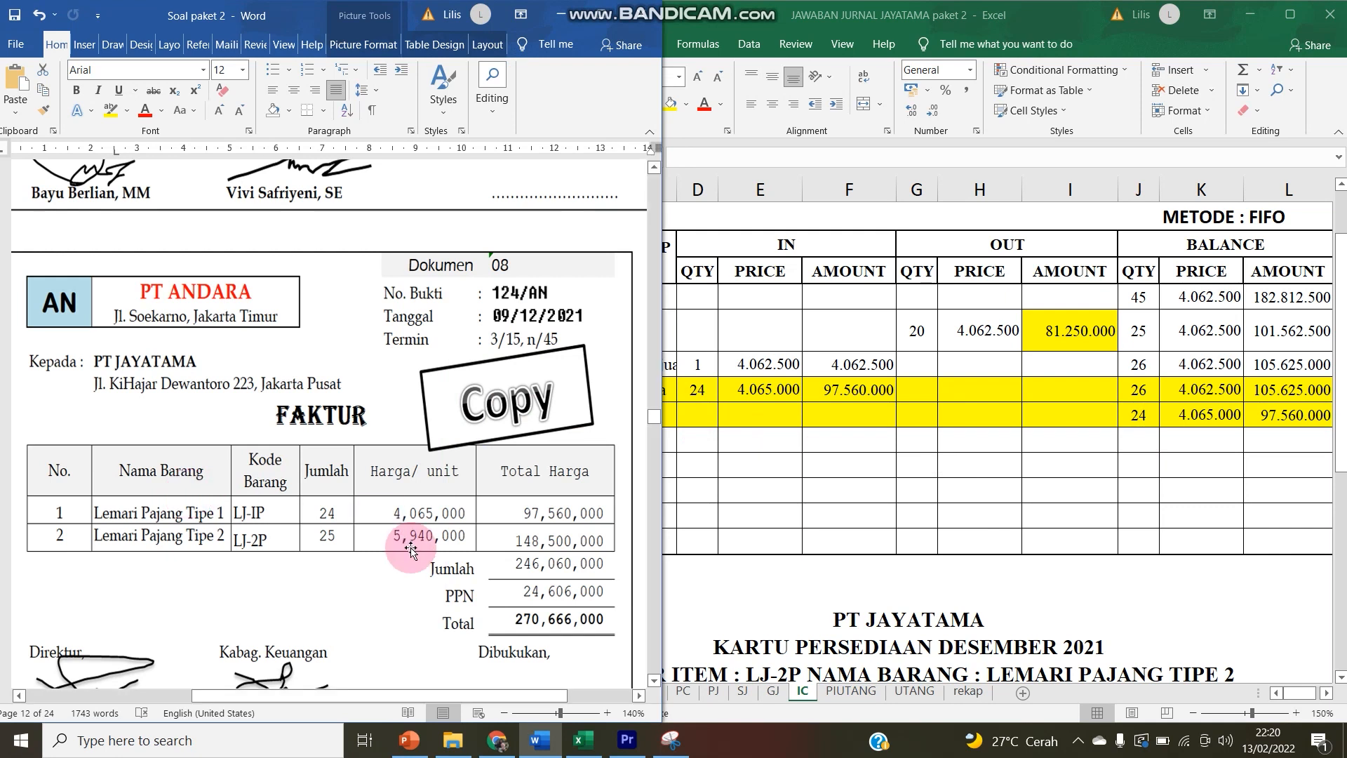
pyautogui.click(751, 537)
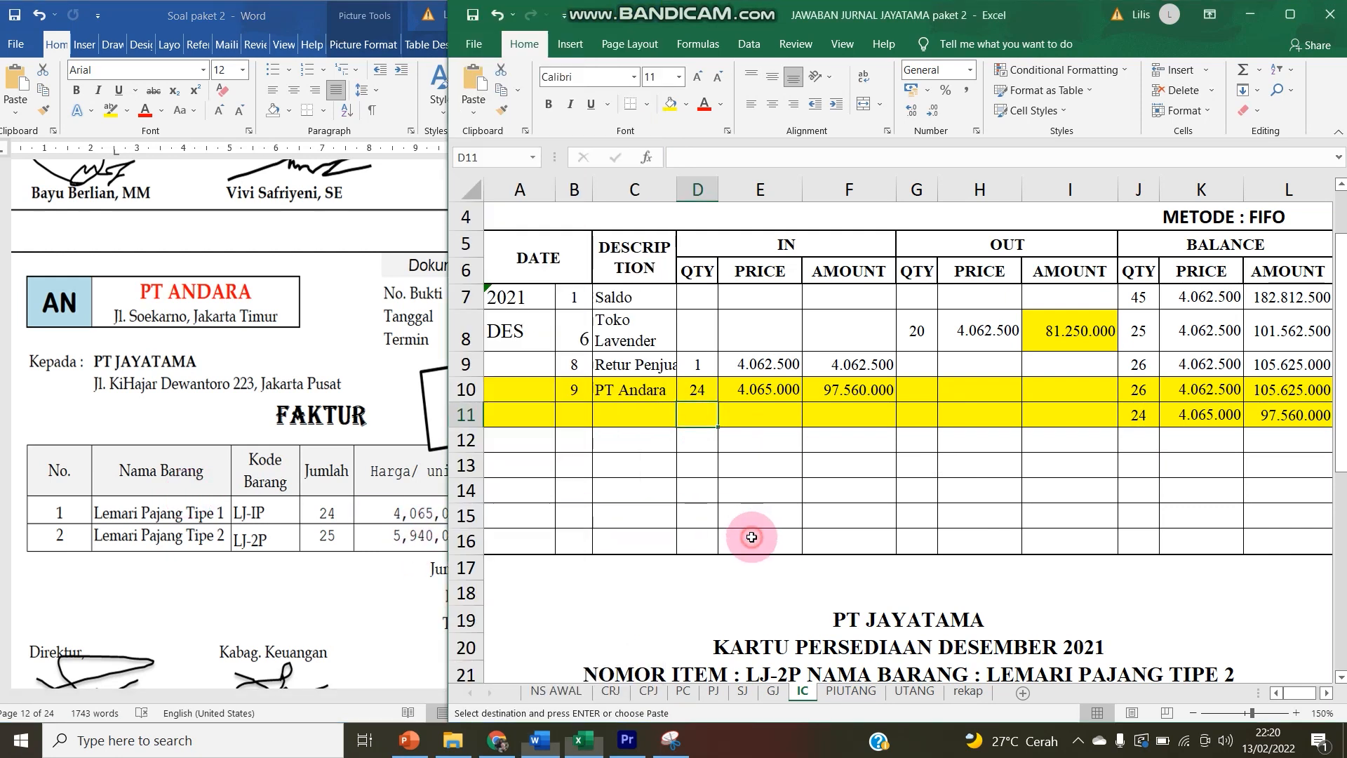
pyautogui.scroll(1, 752, 537)
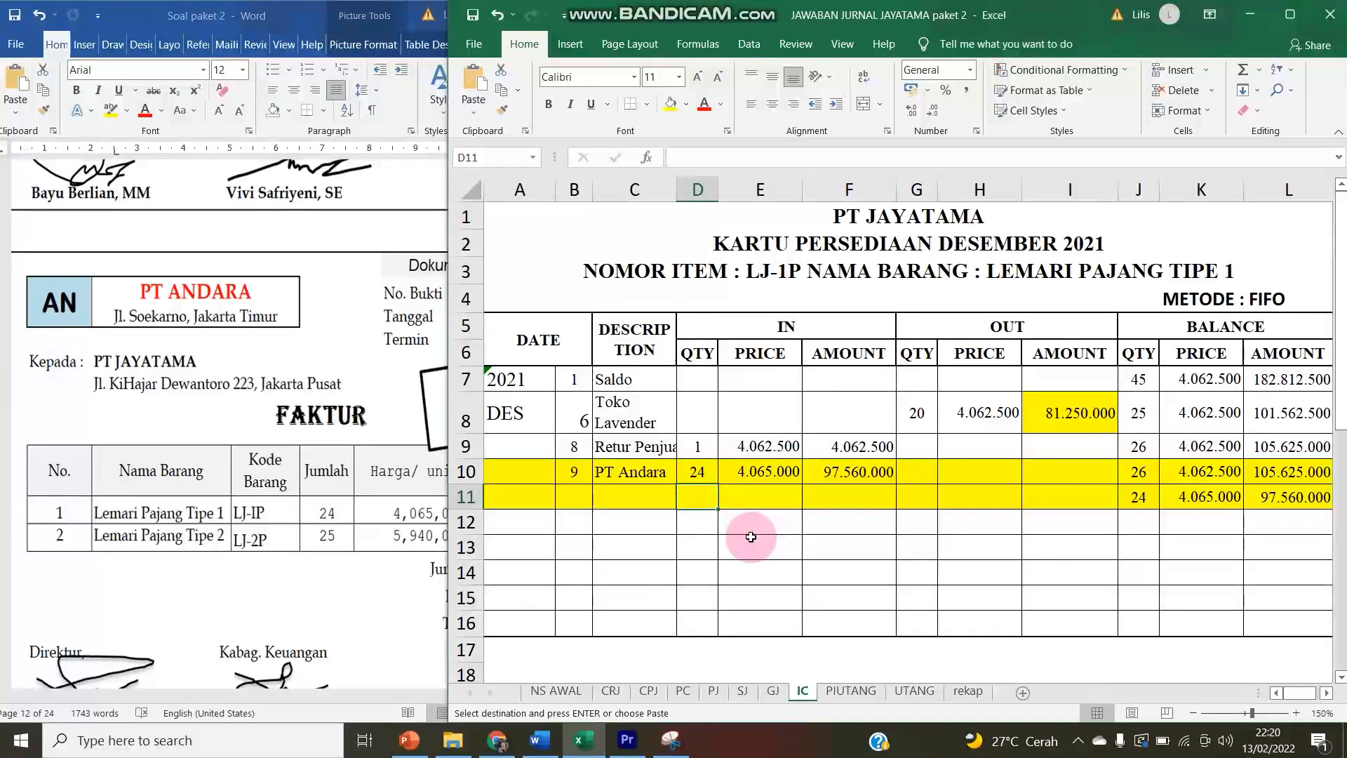
pyautogui.click(384, 539)
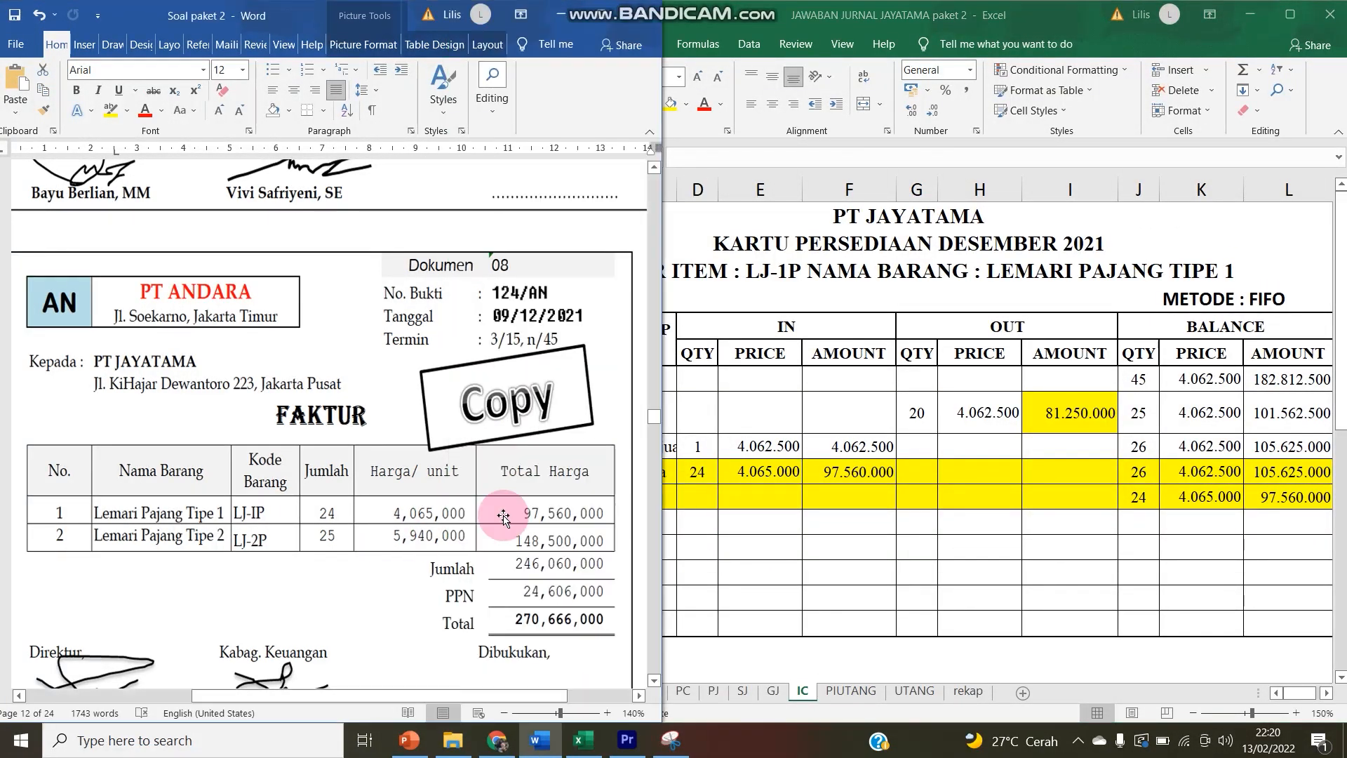
pyautogui.click(857, 599)
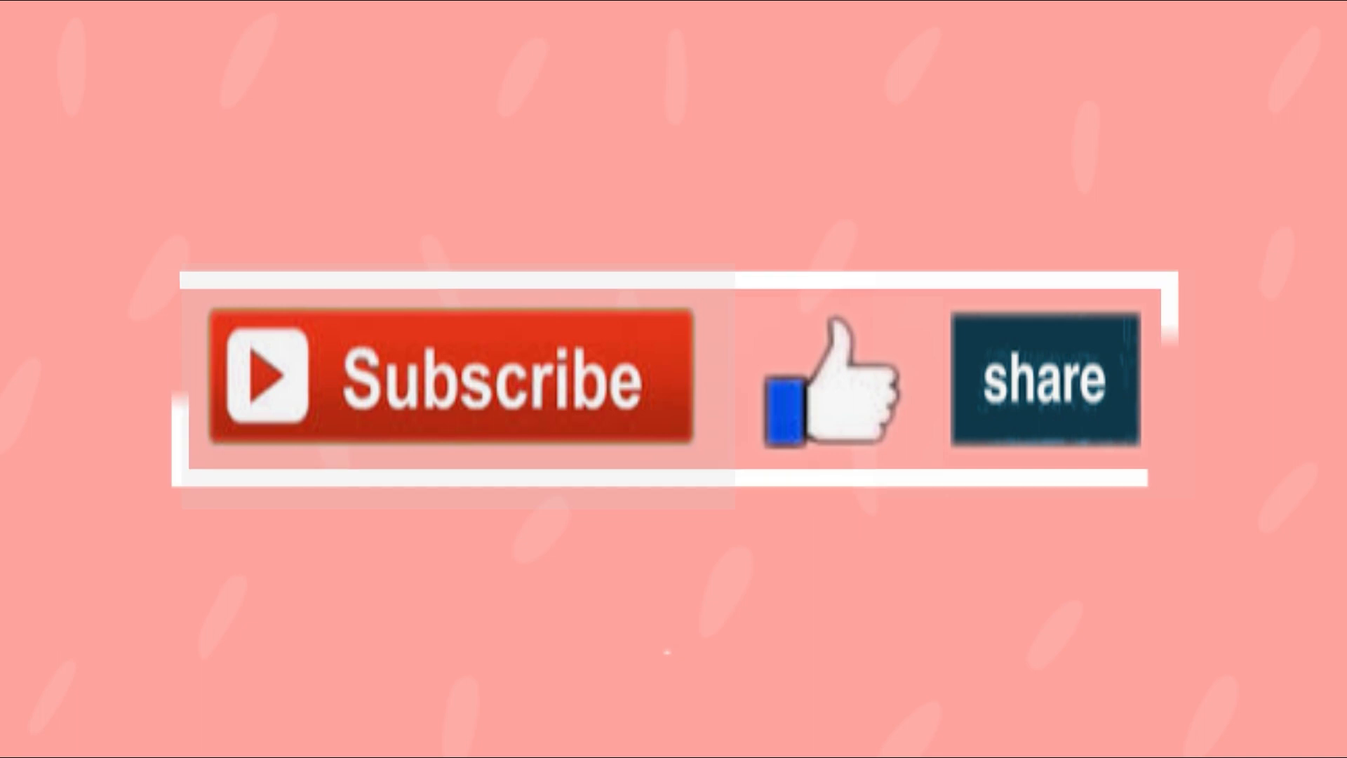